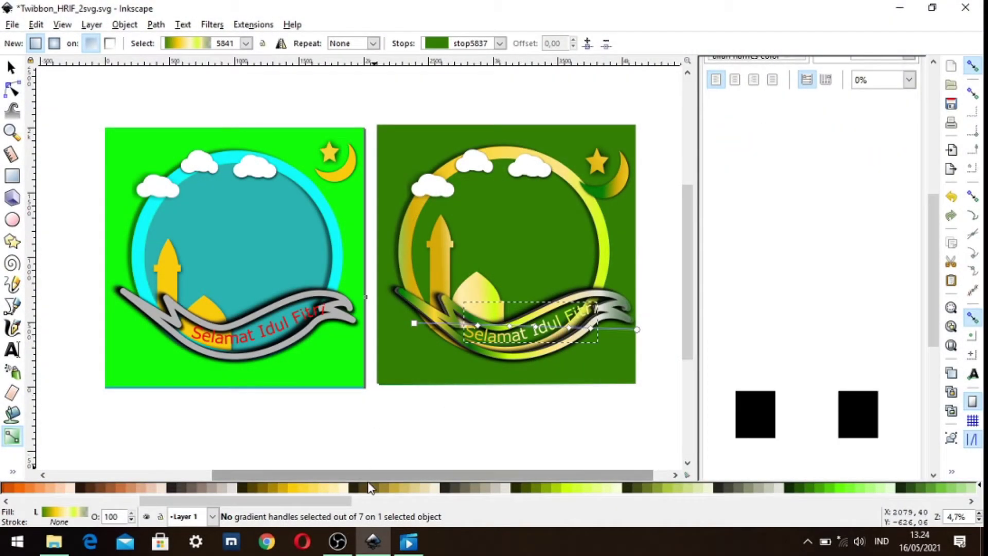
Recolour the text gradient's middle stops lime, light lime green, light grey (0.55) and pale cream (0.69).
click(478, 325)
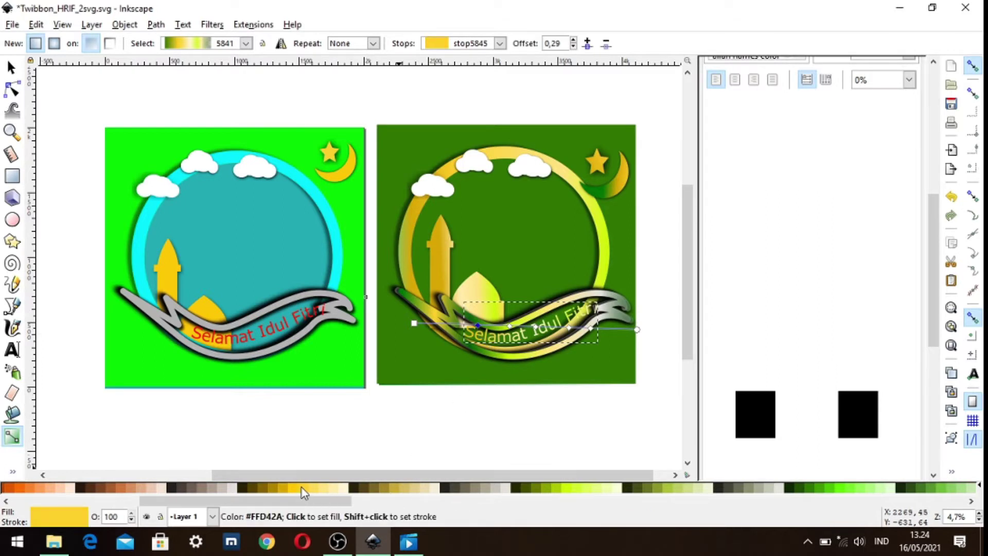
click(281, 489)
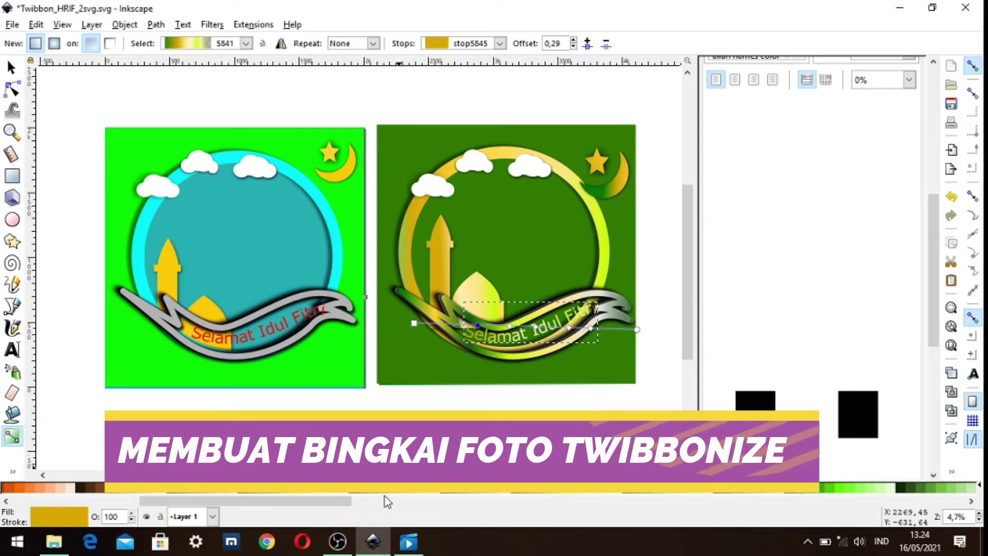
click(568, 493)
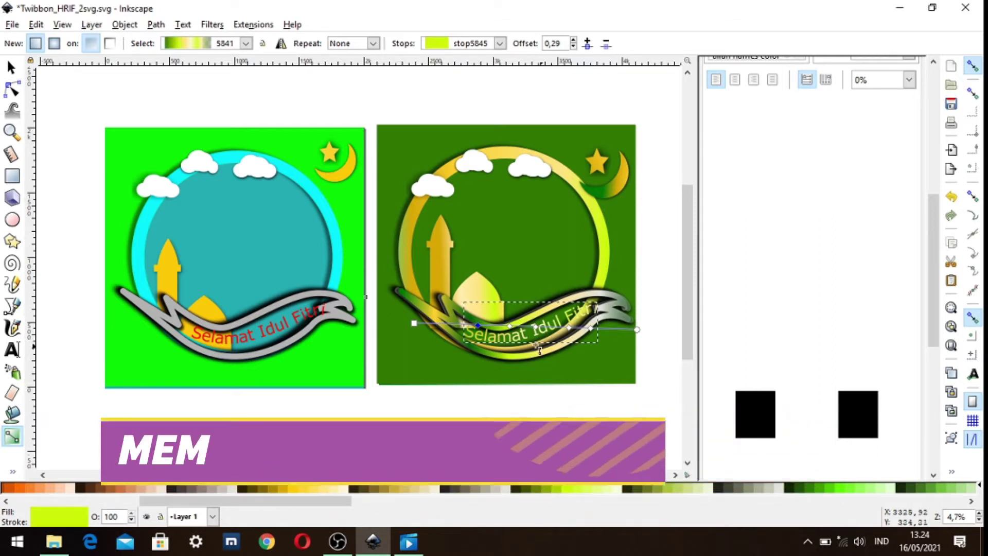
click(511, 327)
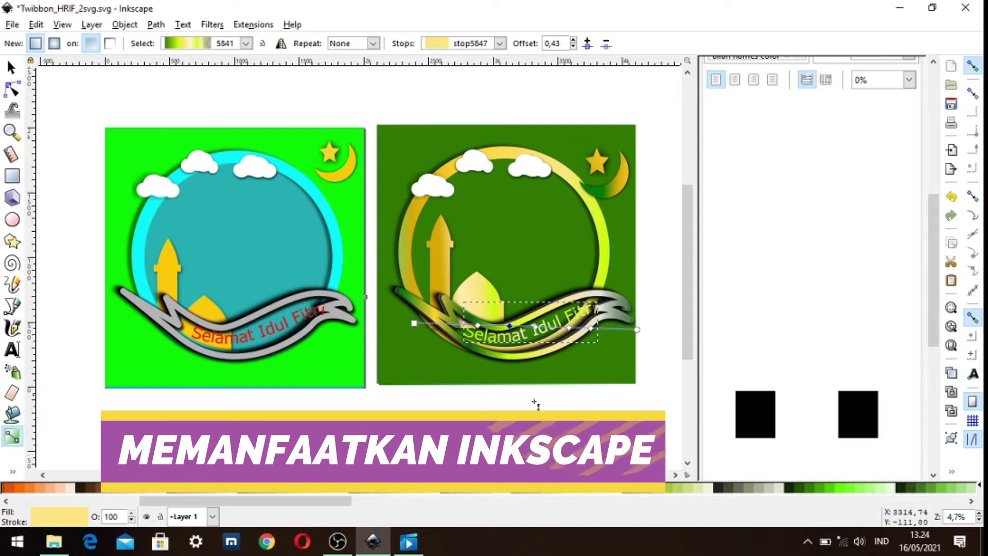
click(583, 493)
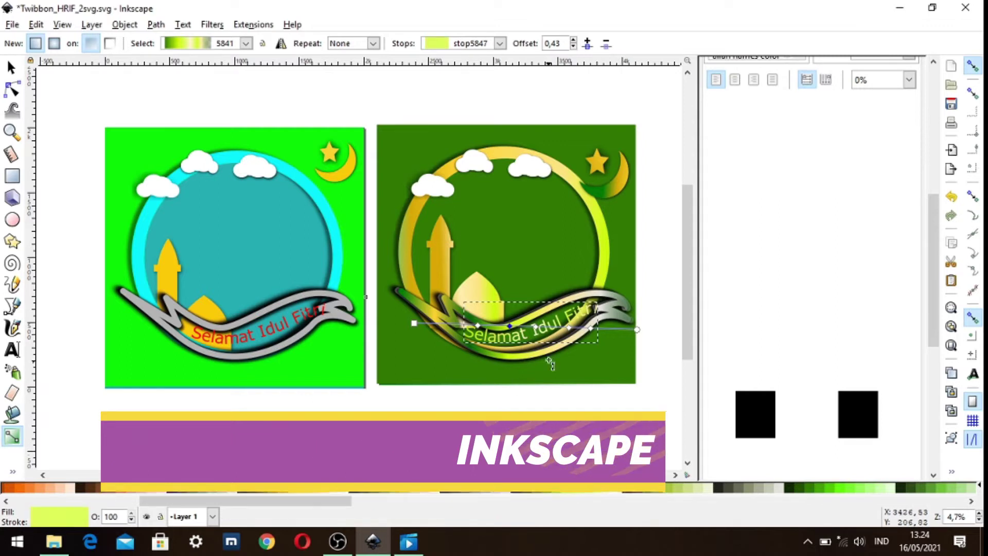
click(537, 327)
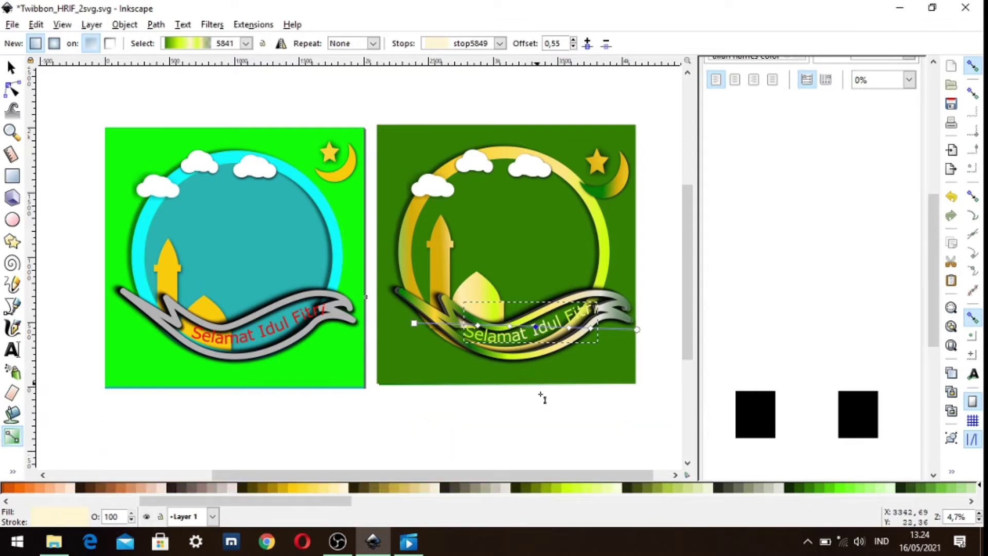
click(811, 493)
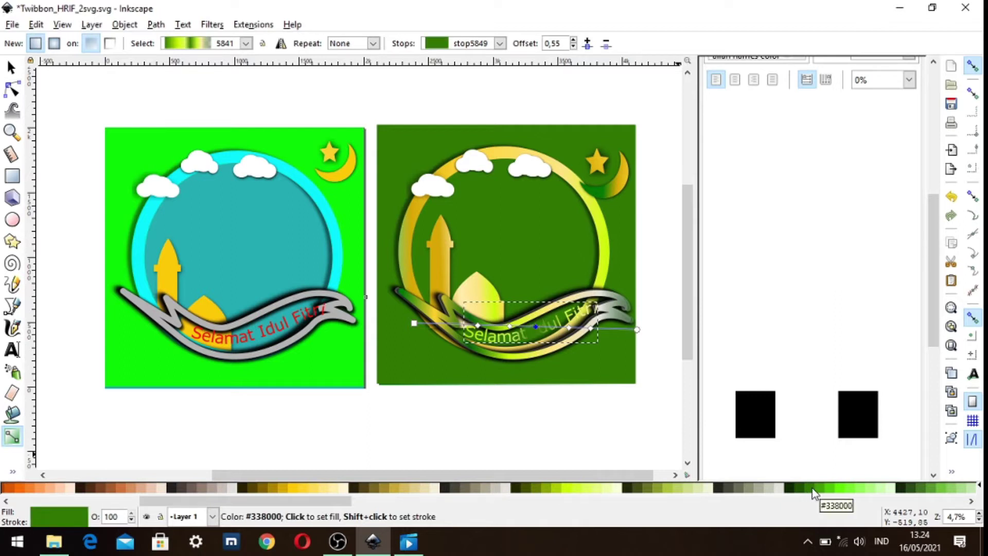
click(780, 493)
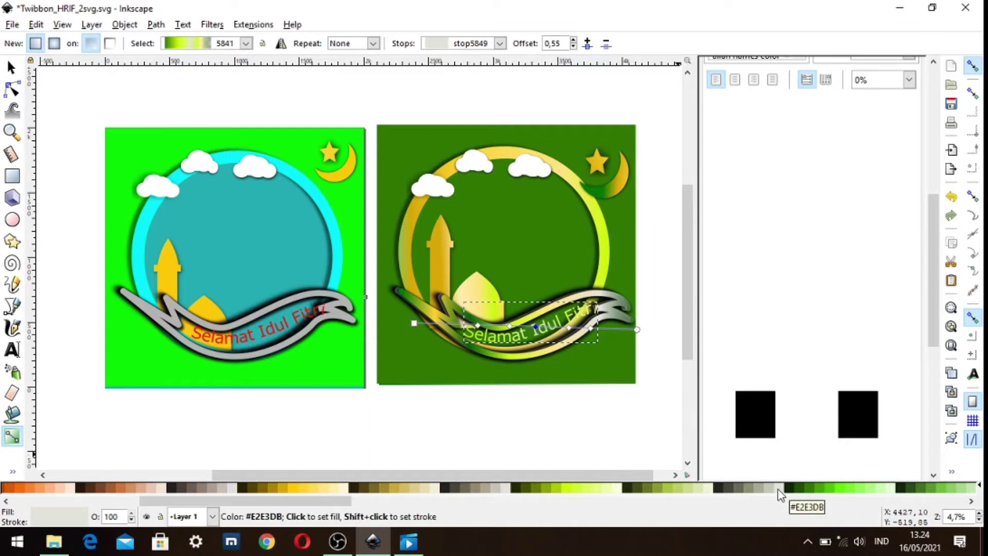
click(569, 327)
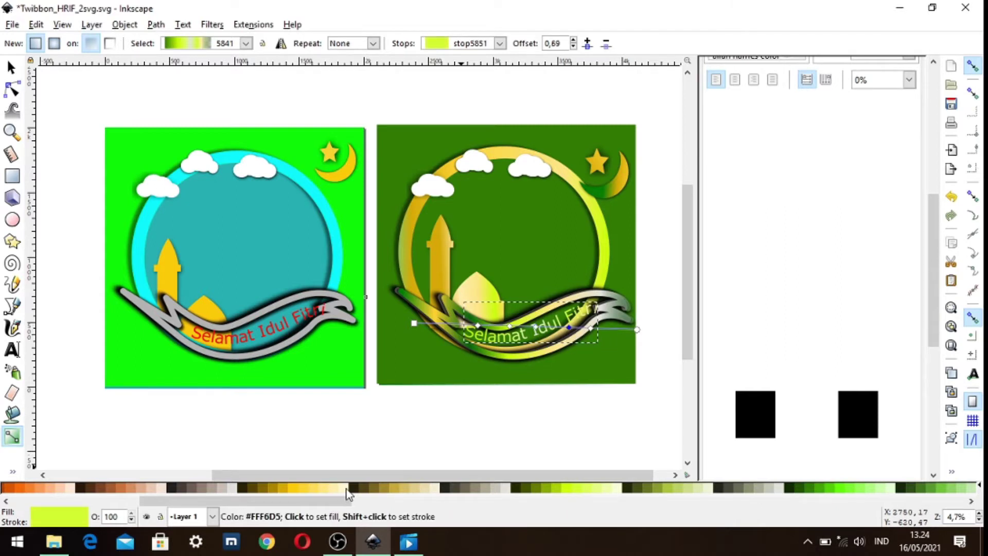
click(346, 488)
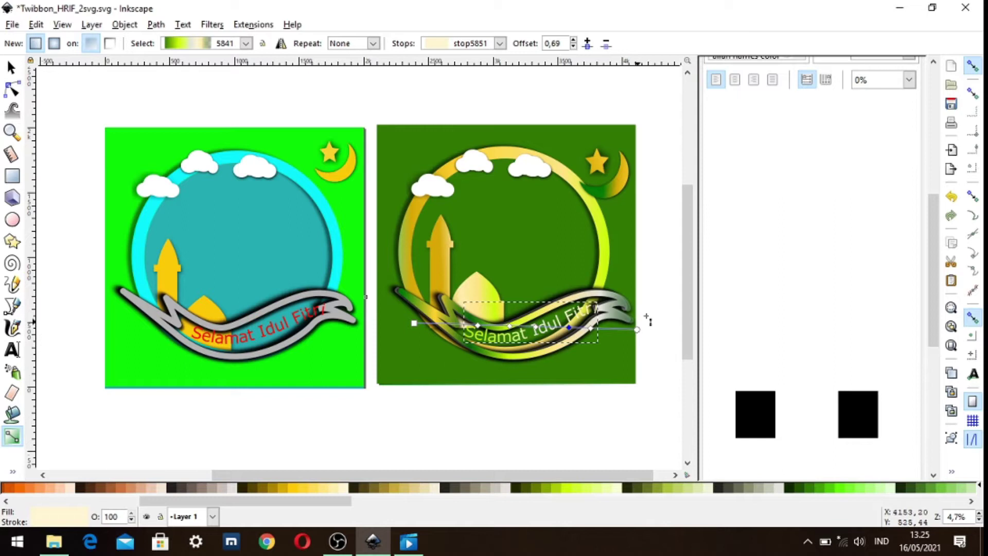
Leave gradient editing and deselect the banner text.
key(s)
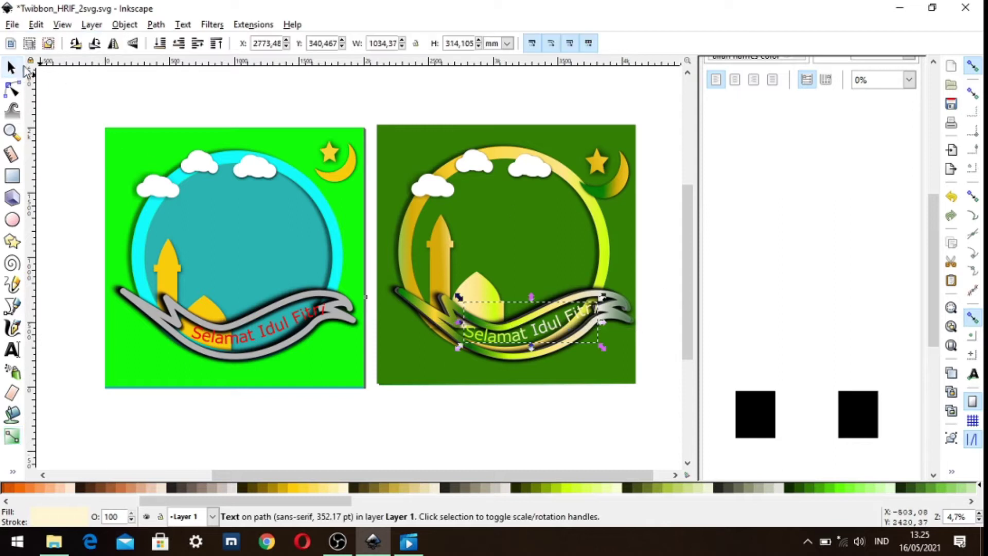
click(212, 107)
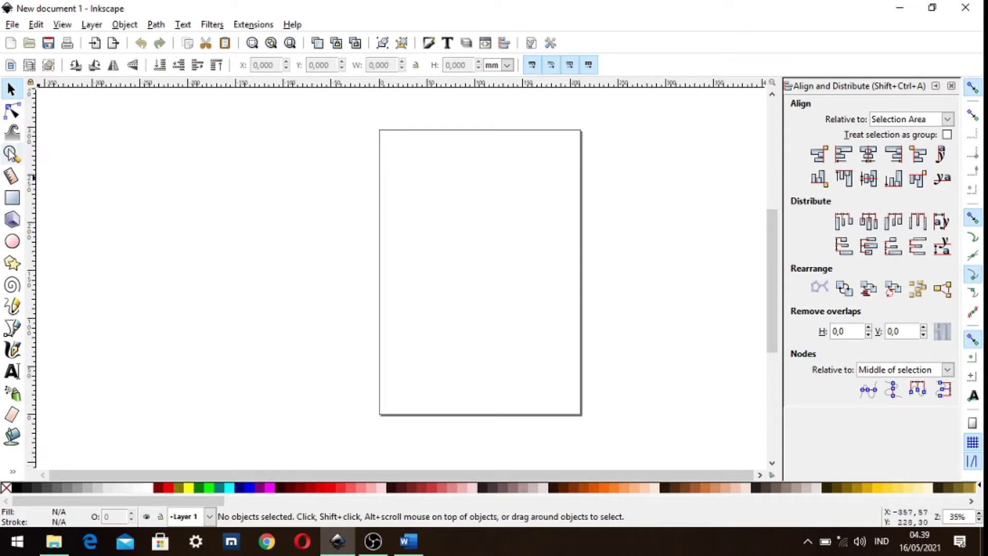
Set the page to 2000 × 2000 mm in Document Properties, switch units to px, and fit the page in view.
click(13, 25)
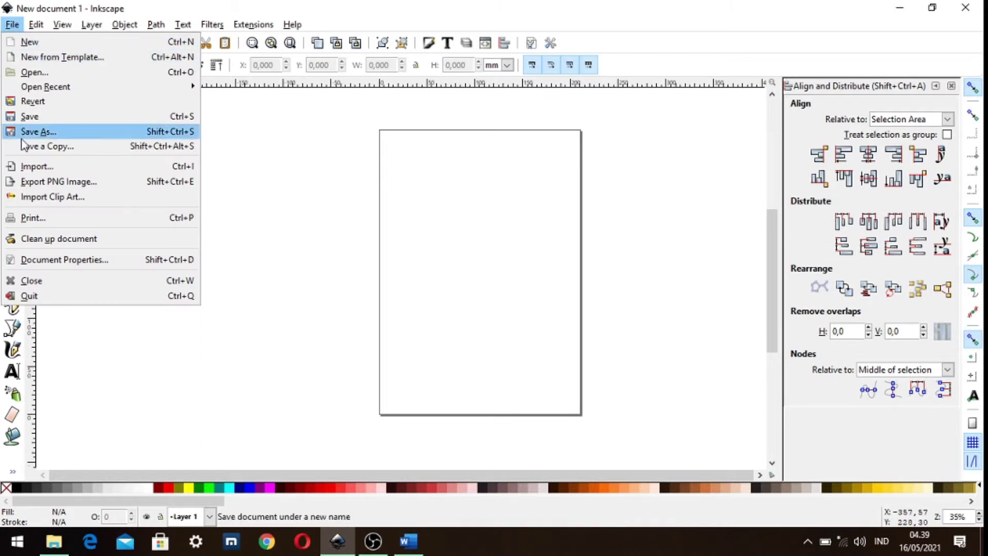
click(71, 261)
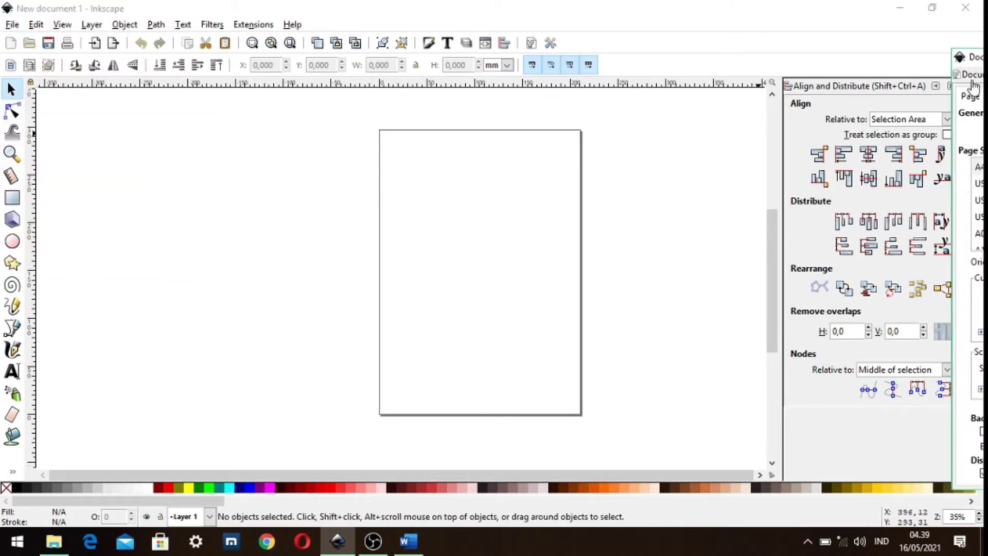
drag(974, 77, 586, 91)
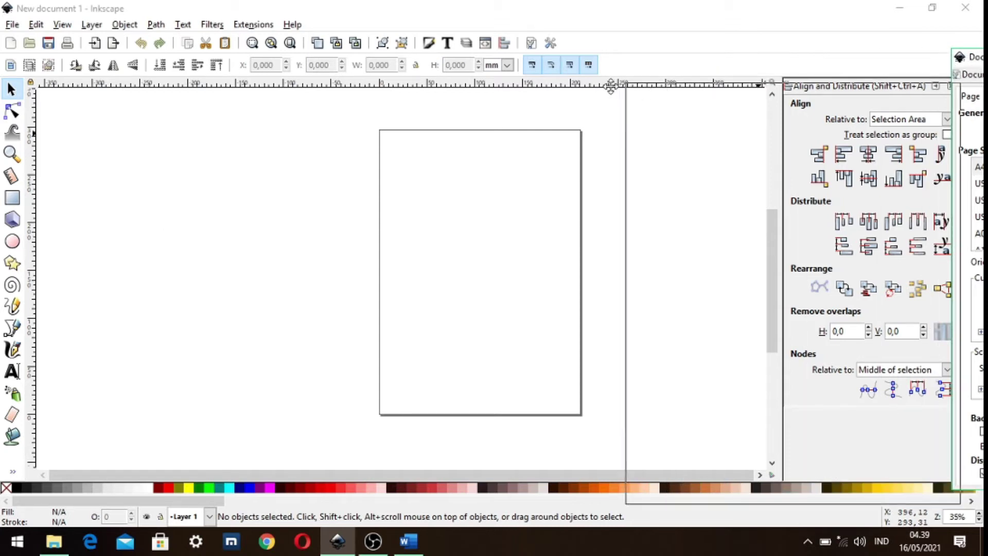
drag(586, 91, 612, 91)
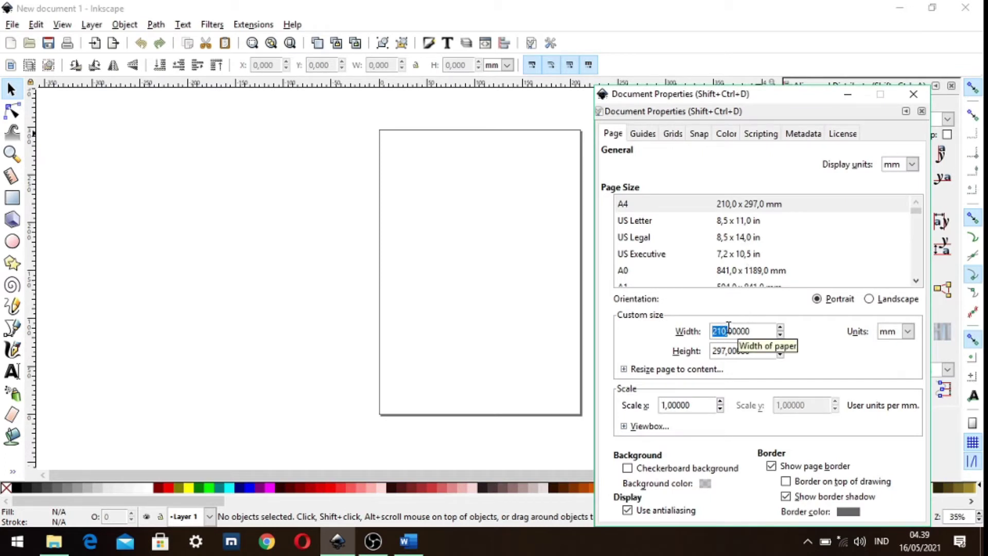
text(2)
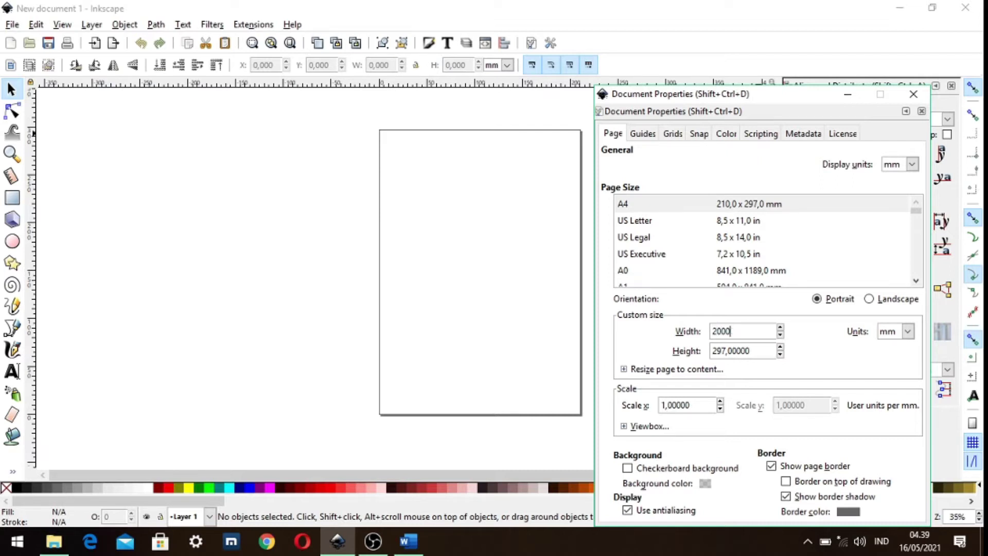
click(758, 350)
text(2000)
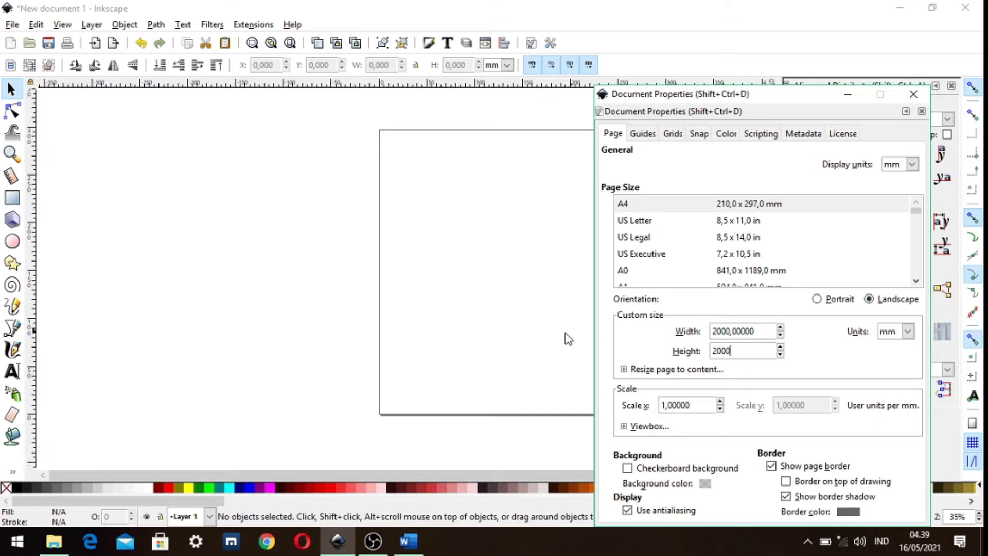
click(268, 282)
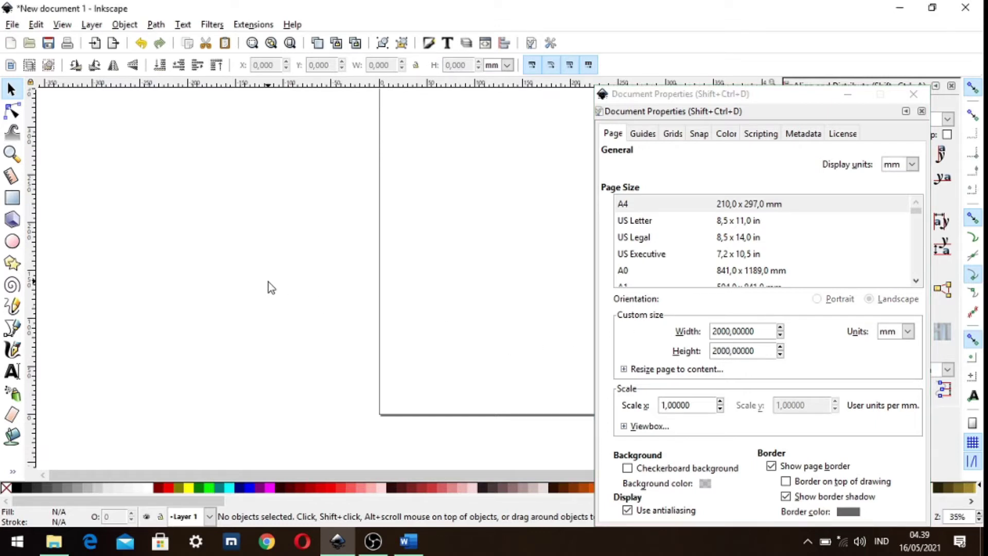
drag(811, 100, 833, 50)
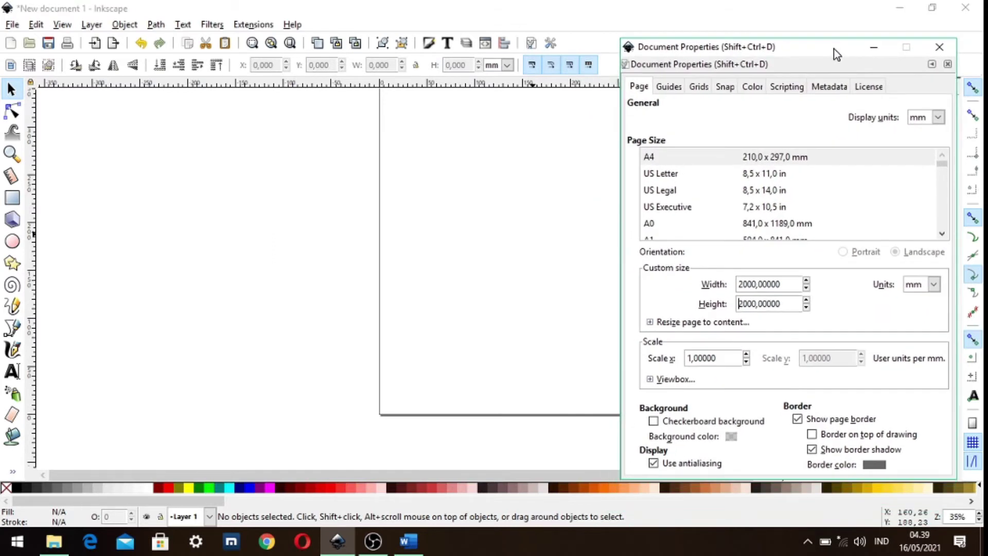
click(933, 284)
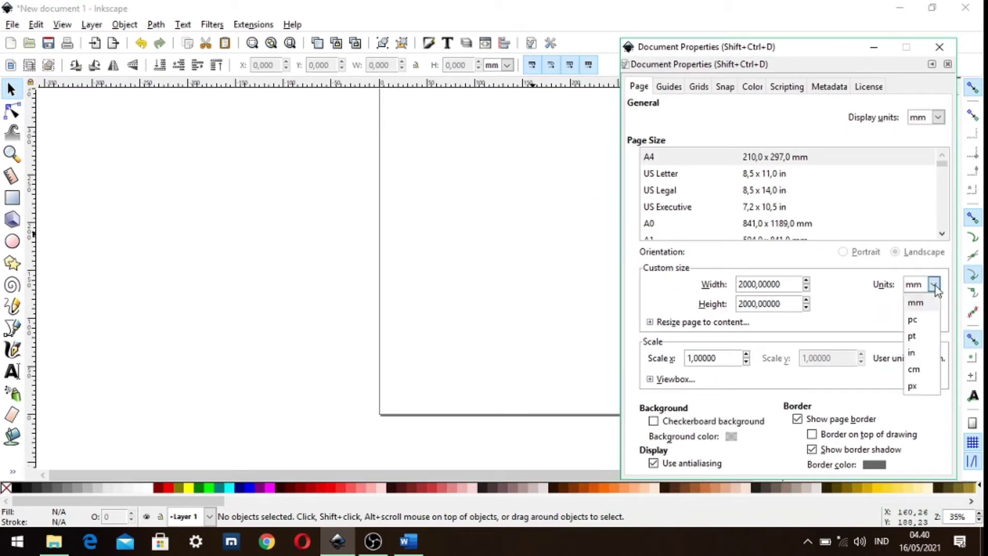
click(921, 389)
click(291, 44)
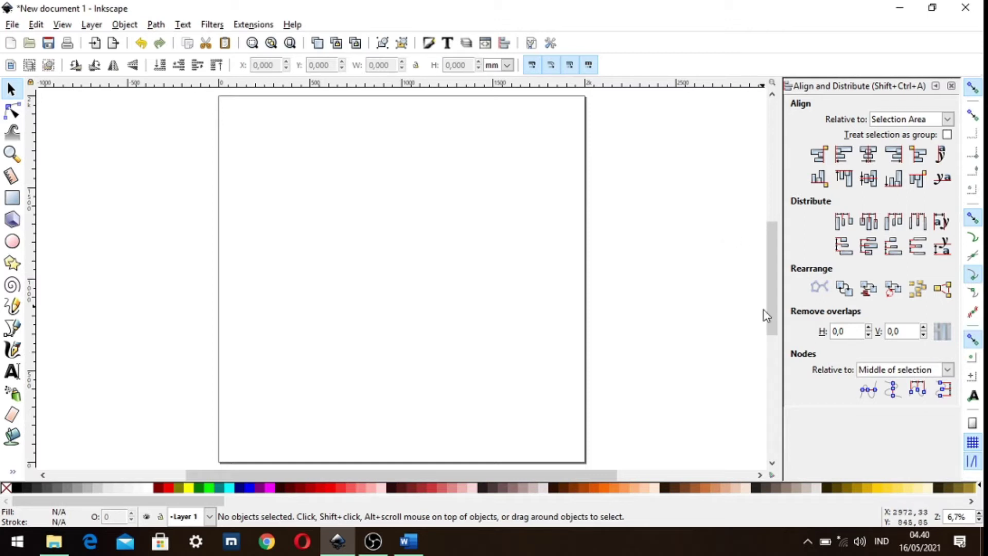
Set alignment relative to the smallest object and select everything across the page.
click(947, 120)
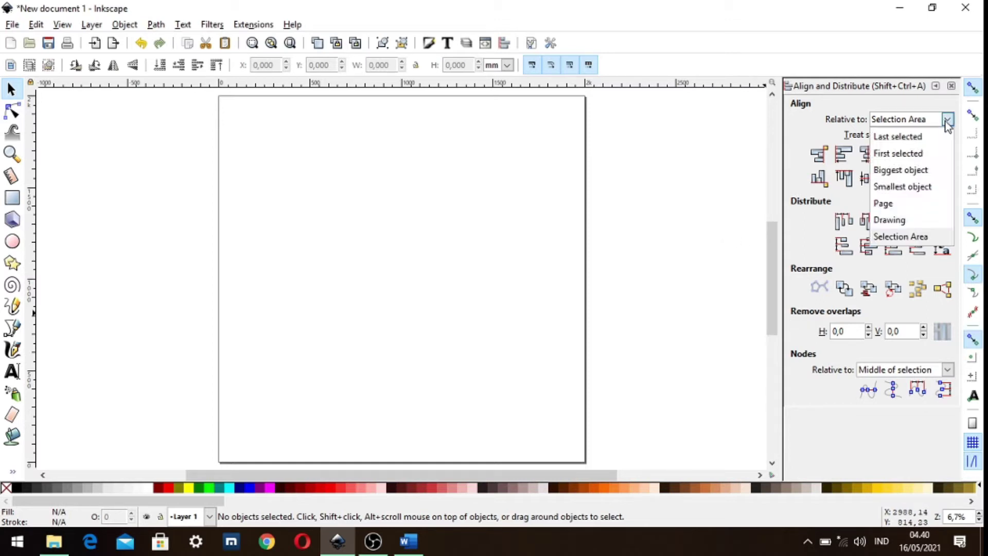
click(921, 186)
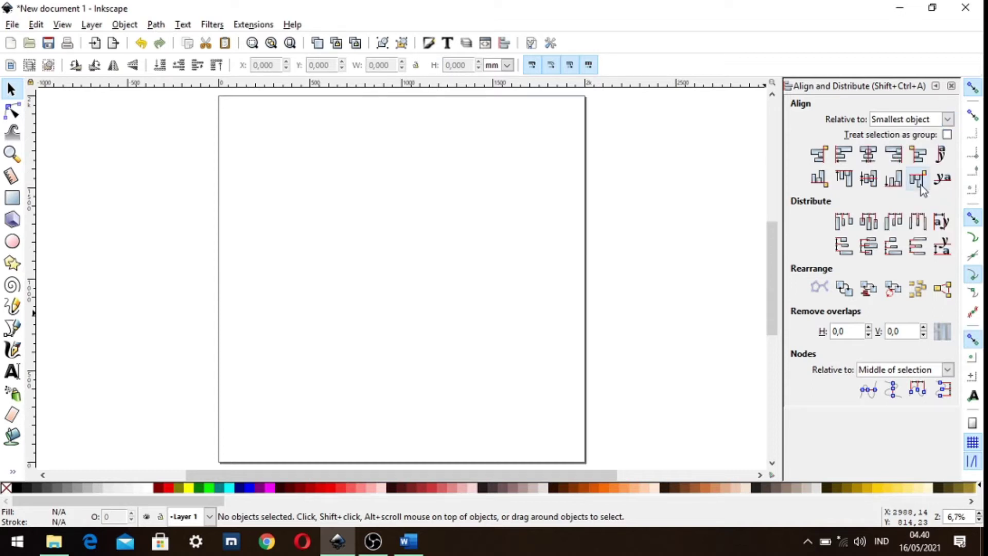
click(870, 180)
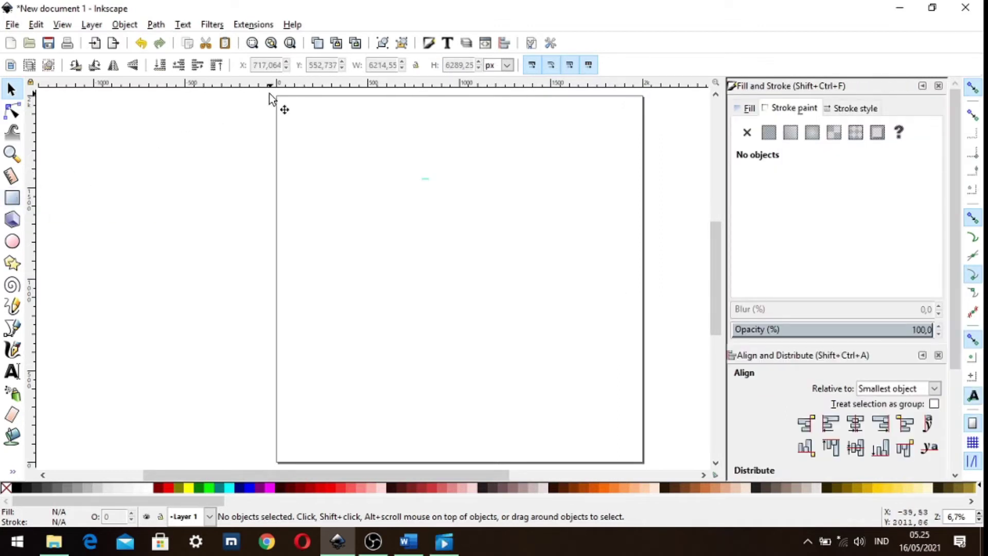
drag(277, 99, 646, 459)
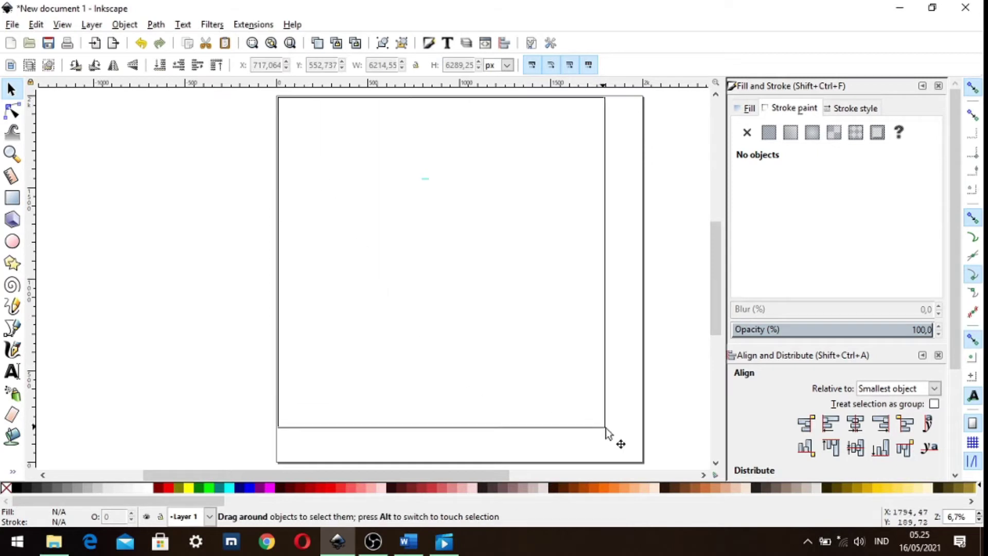
Draw a green square covering the whole page and remove its rounded corners.
click(12, 197)
drag(277, 96, 648, 465)
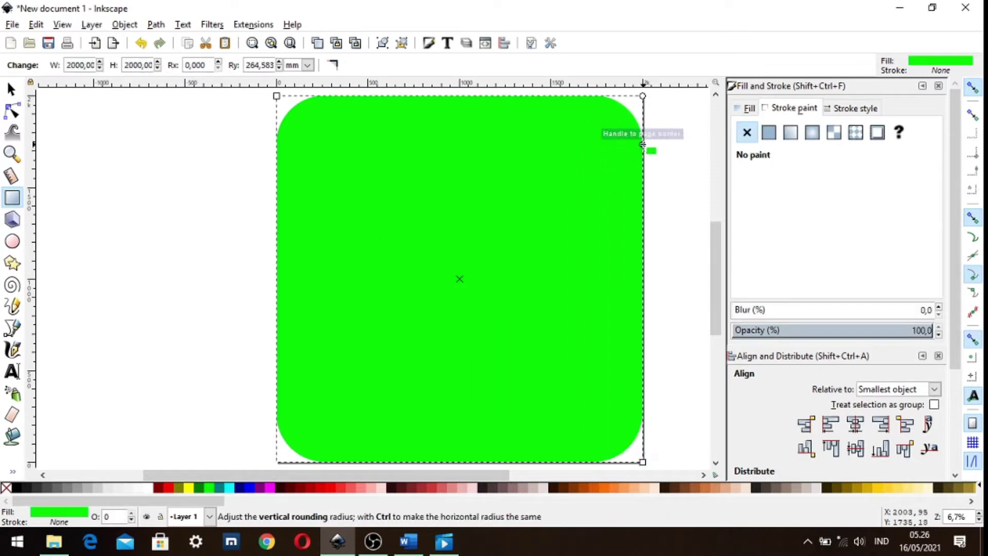
key(s)
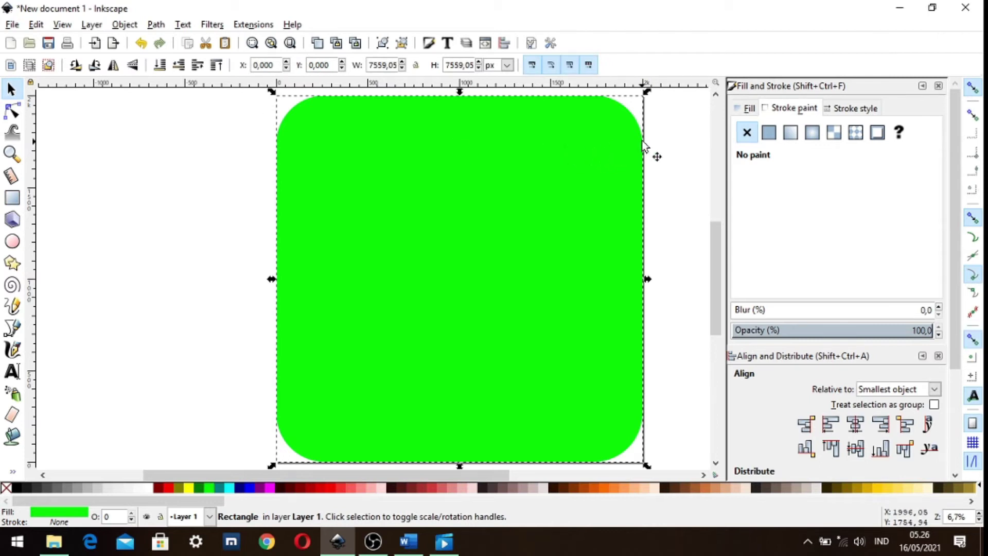
click(11, 111)
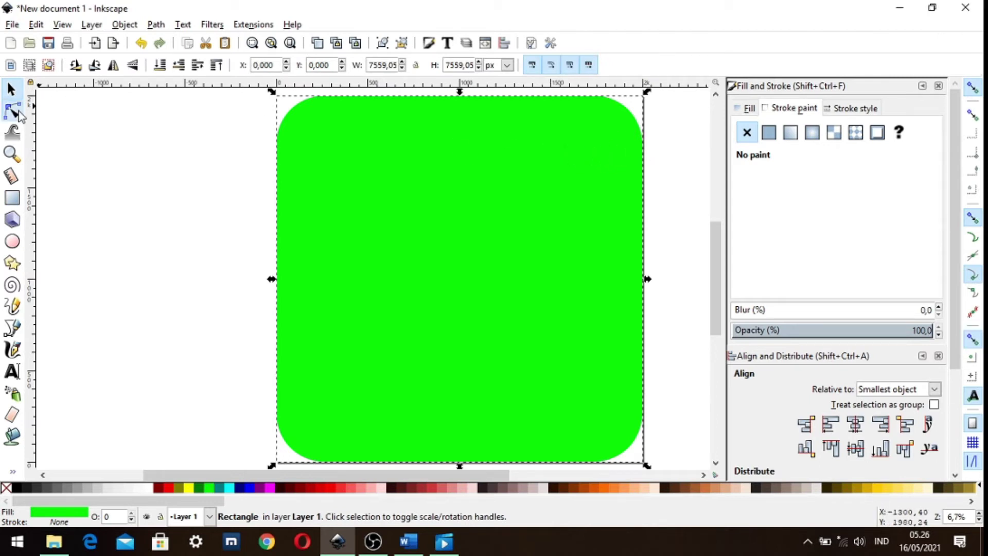
drag(644, 147, 644, 98)
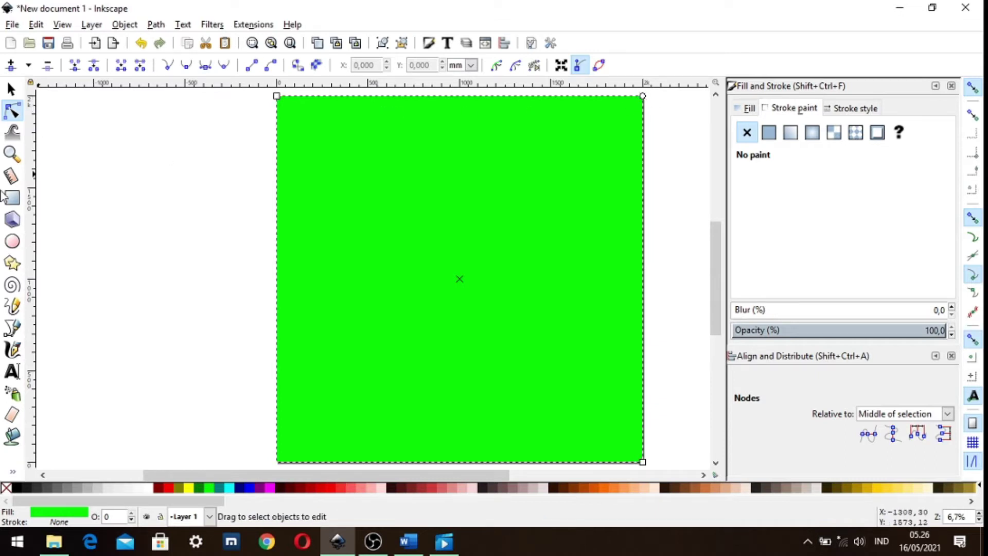
Duplicate the green square, make the copy light grey, and lower it behind the green one.
click(35, 24)
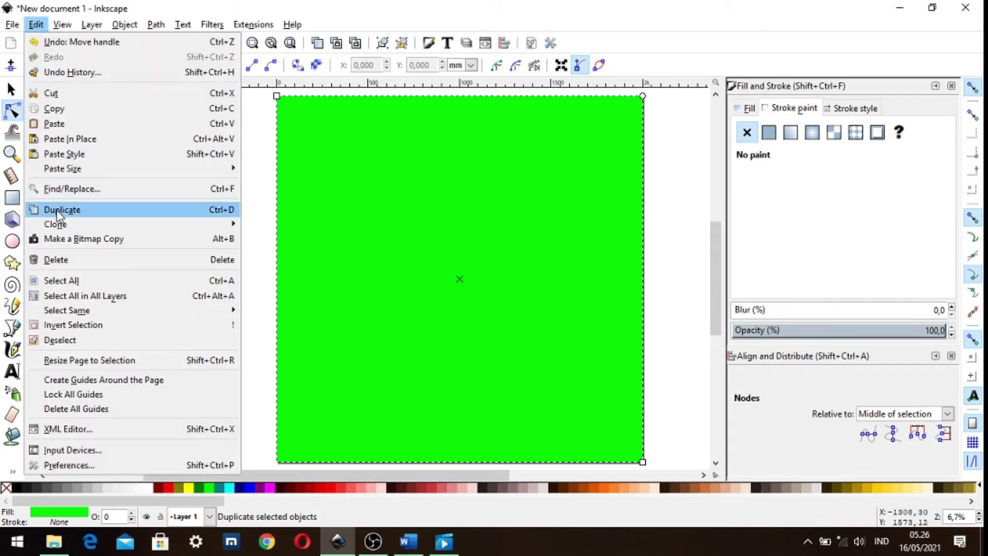
click(57, 211)
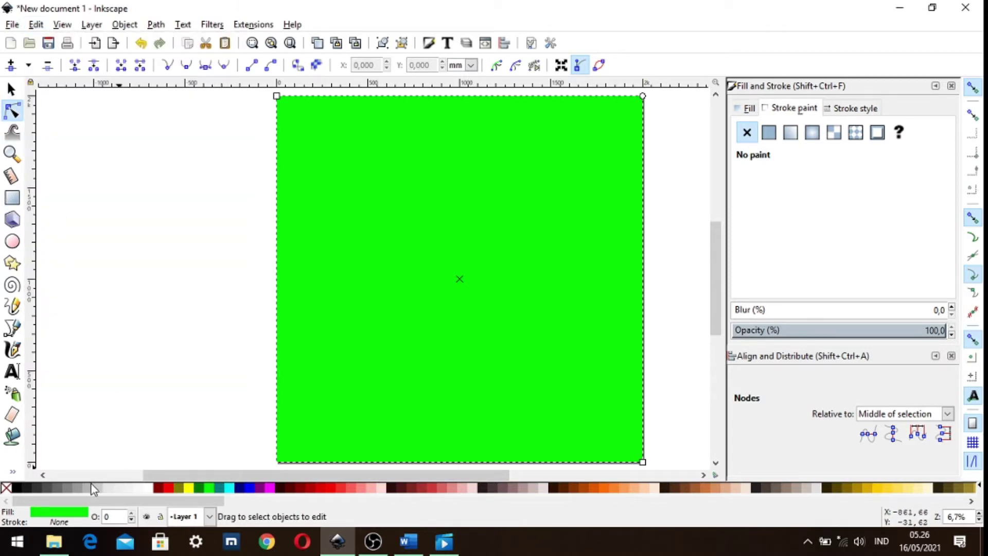
click(87, 488)
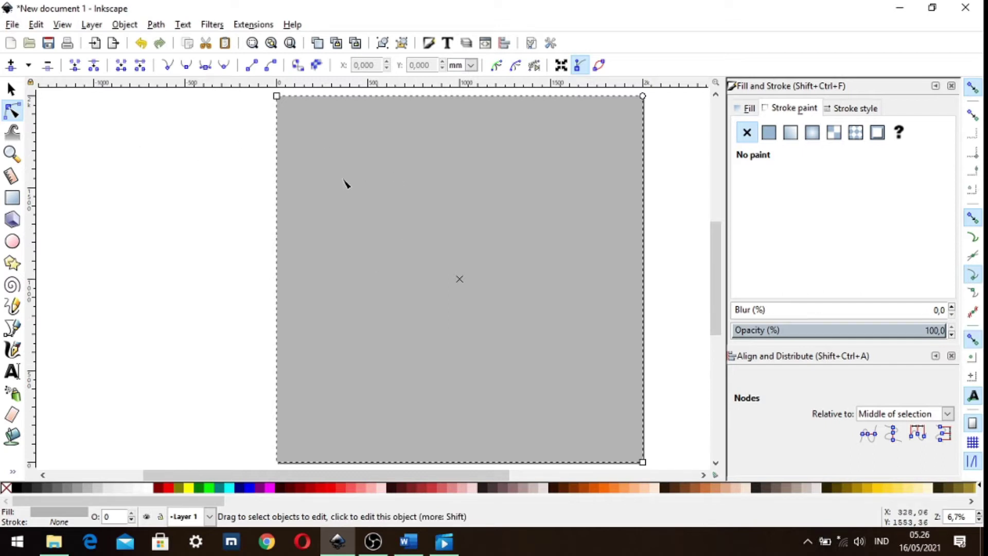
click(12, 91)
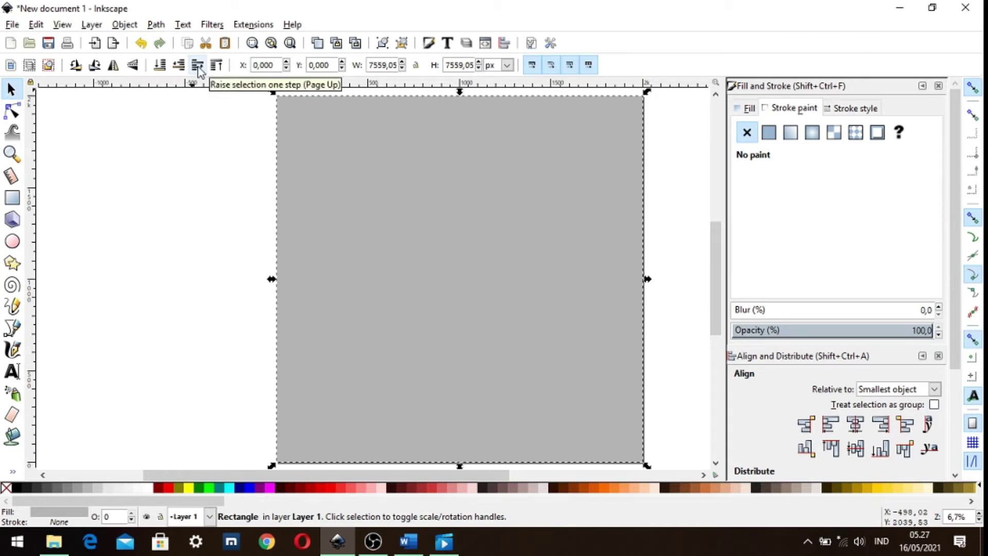
click(181, 71)
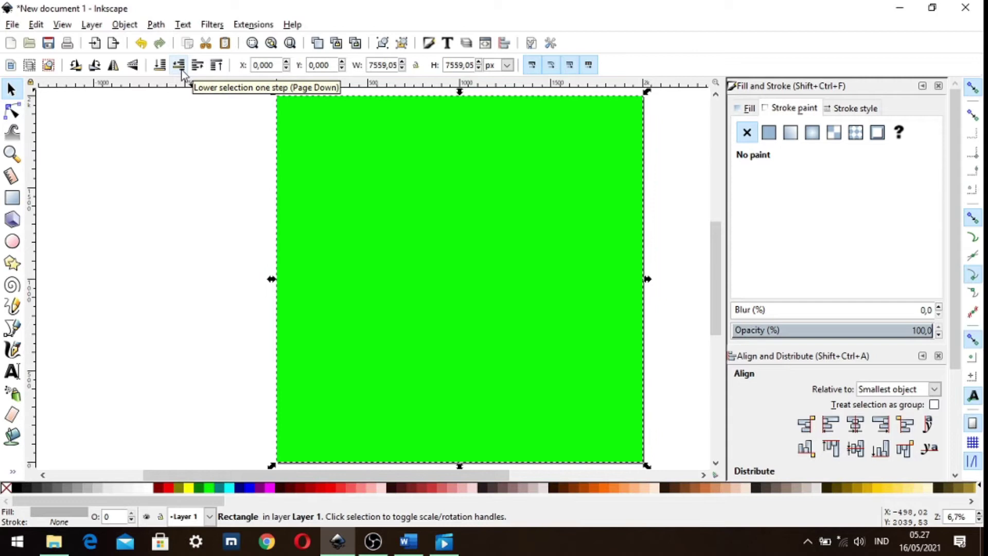
Draw a large circle over the green square, enlarge it, and fill it cyan.
click(14, 242)
mouse_move(330, 136)
mouse_down()
mouse_move(579, 398)
mouse_move(611, 418)
mouse_up()
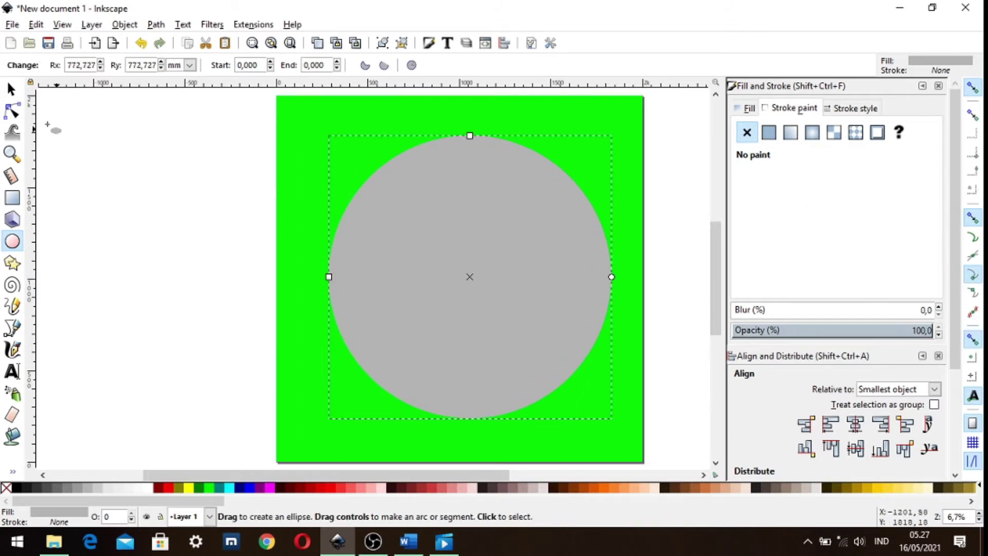
click(10, 90)
drag(453, 214, 439, 207)
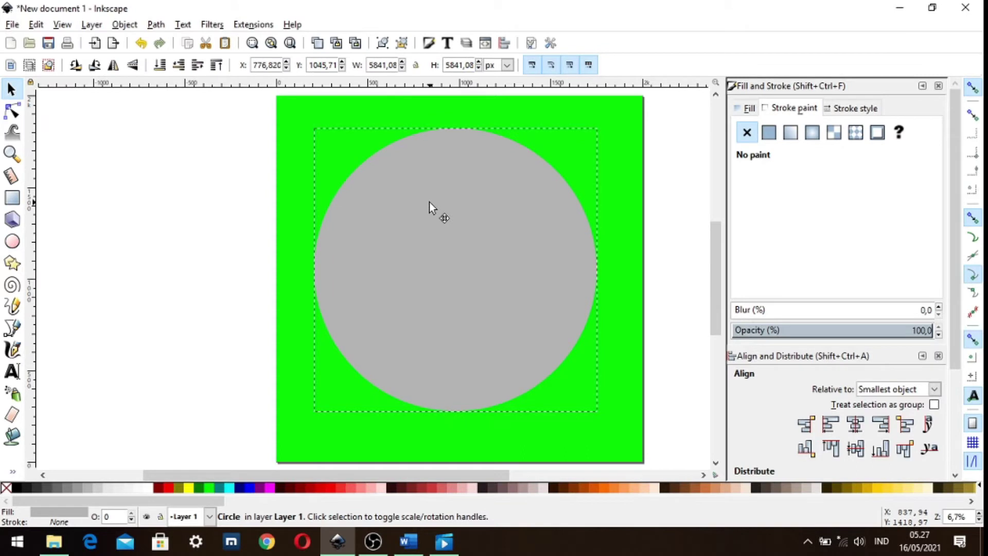
drag(601, 415, 617, 430)
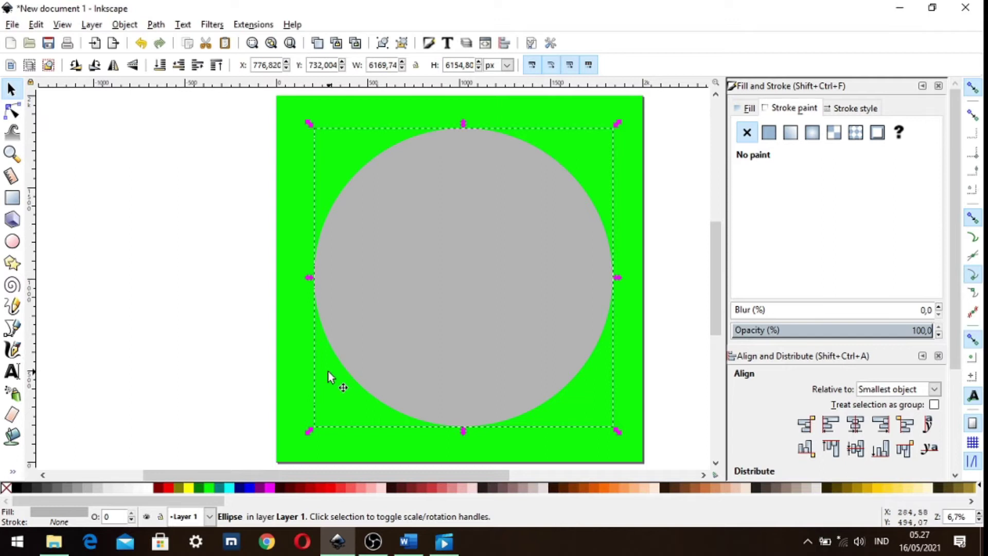
click(344, 227)
click(228, 488)
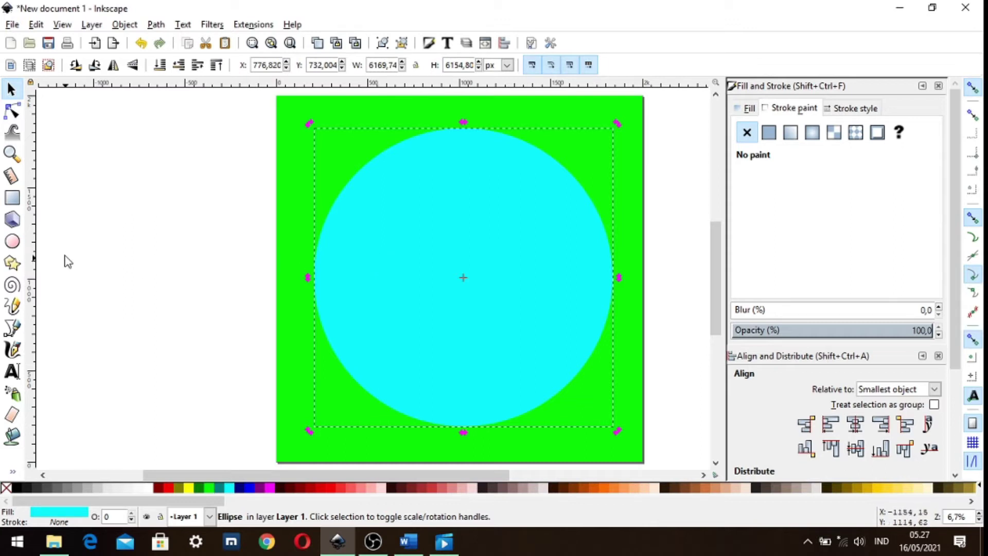
Duplicate the cyan circle, fill the copy yellow, and shrink it inside the cyan one.
click(36, 25)
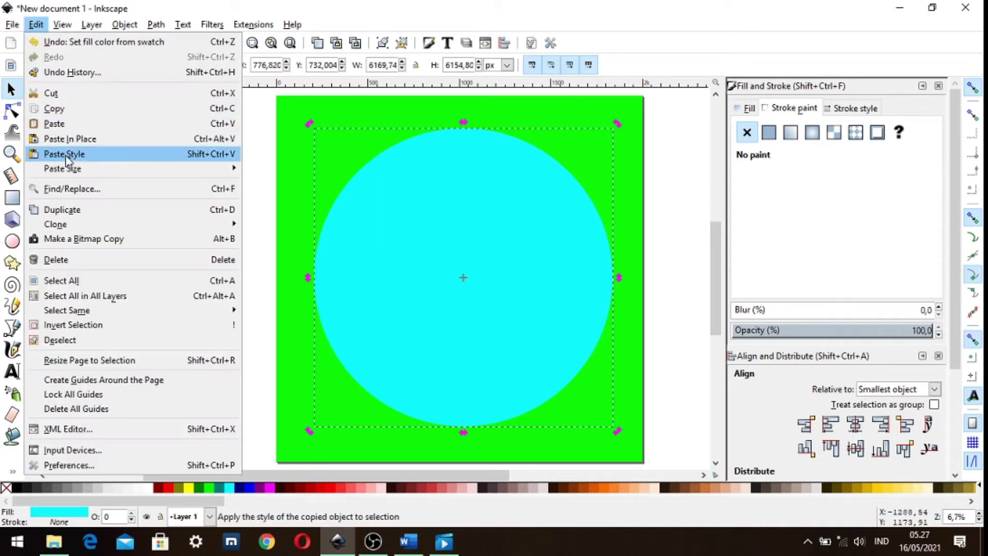
click(73, 208)
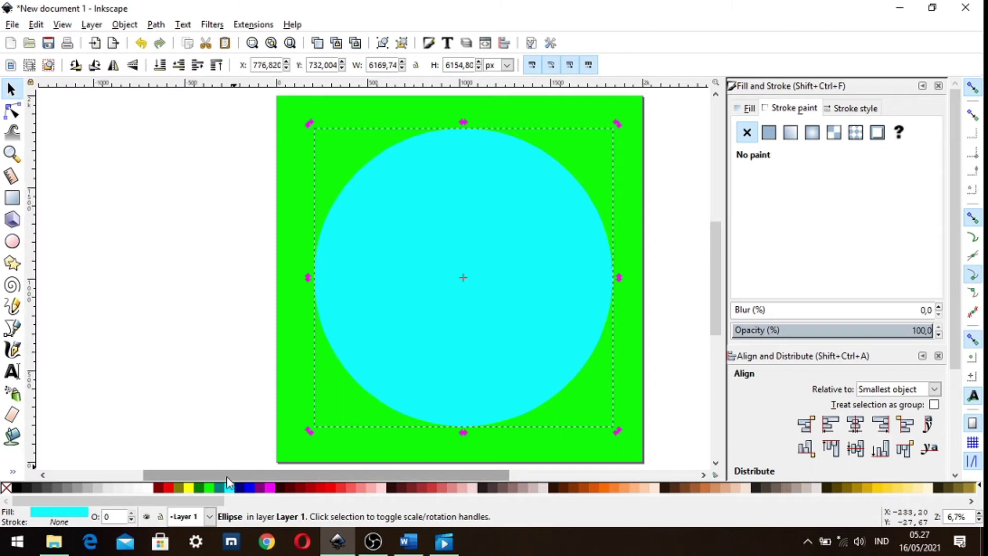
click(189, 487)
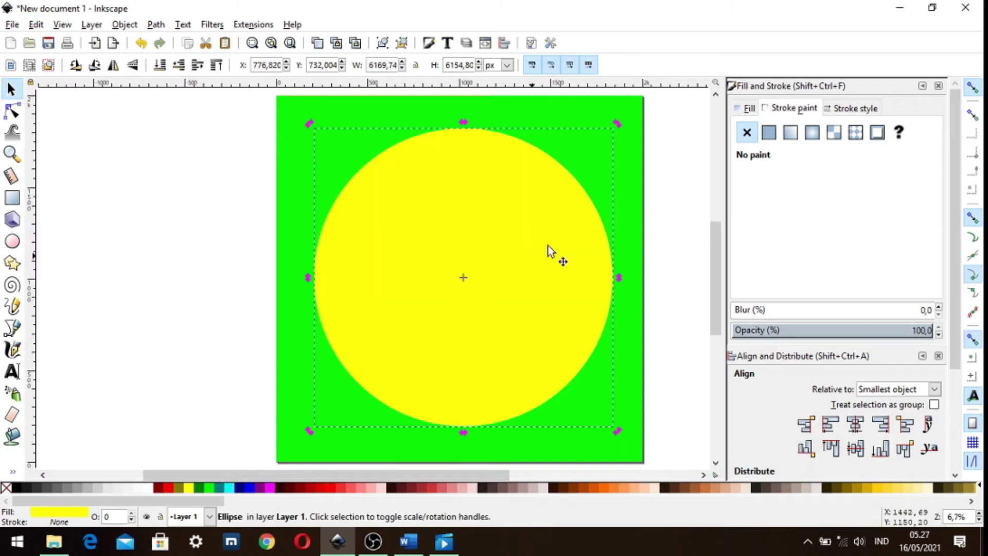
click(617, 125)
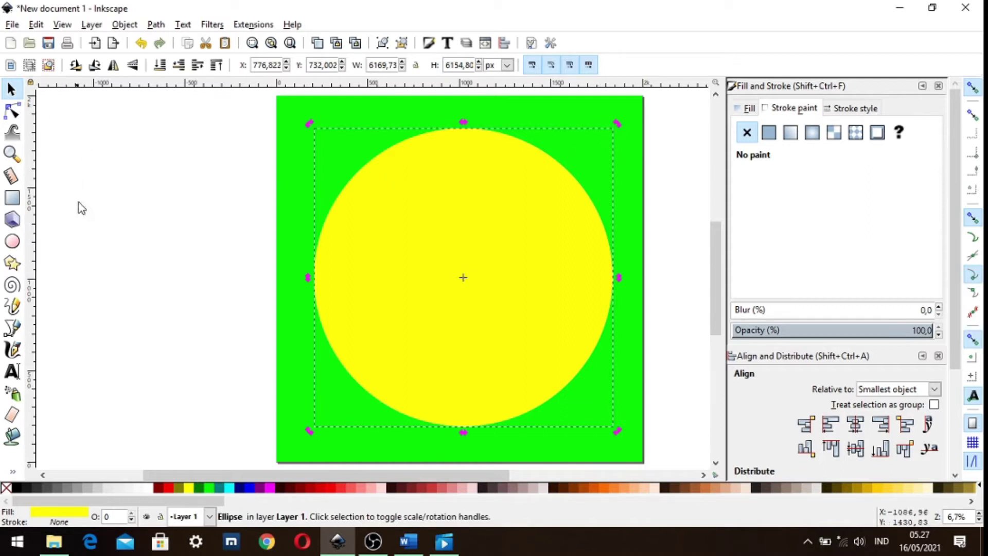
click(466, 247)
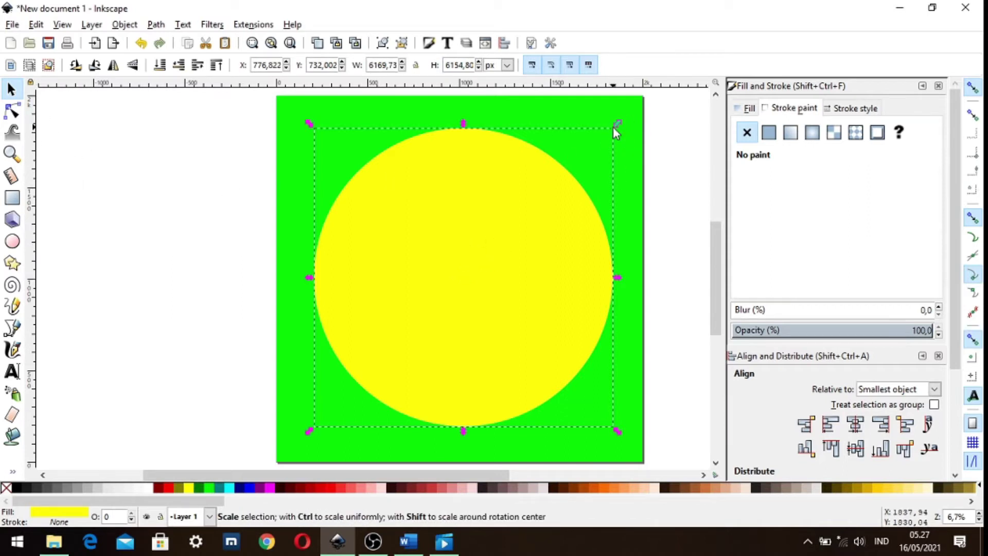
drag(615, 125, 610, 139)
drag(308, 431, 327, 416)
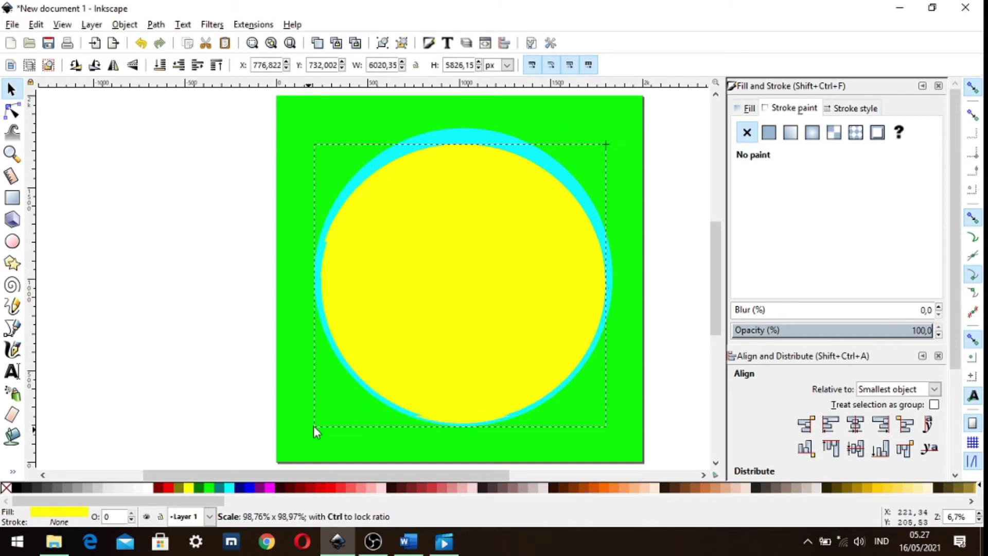
Shrink the yellow circle evenly, then cut a fuchsia duplicate out of the cyan circle to form a ring.
drag(608, 145, 602, 146)
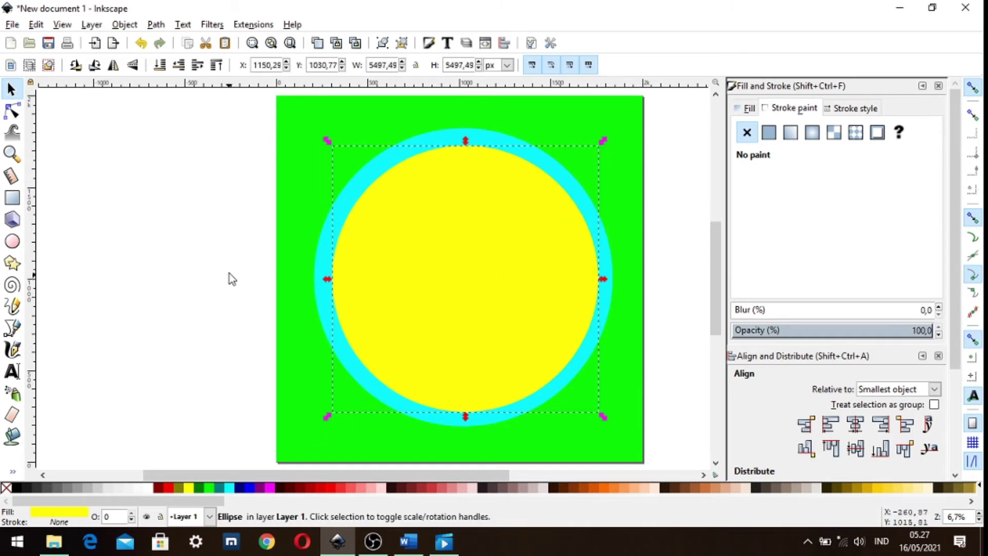
click(35, 24)
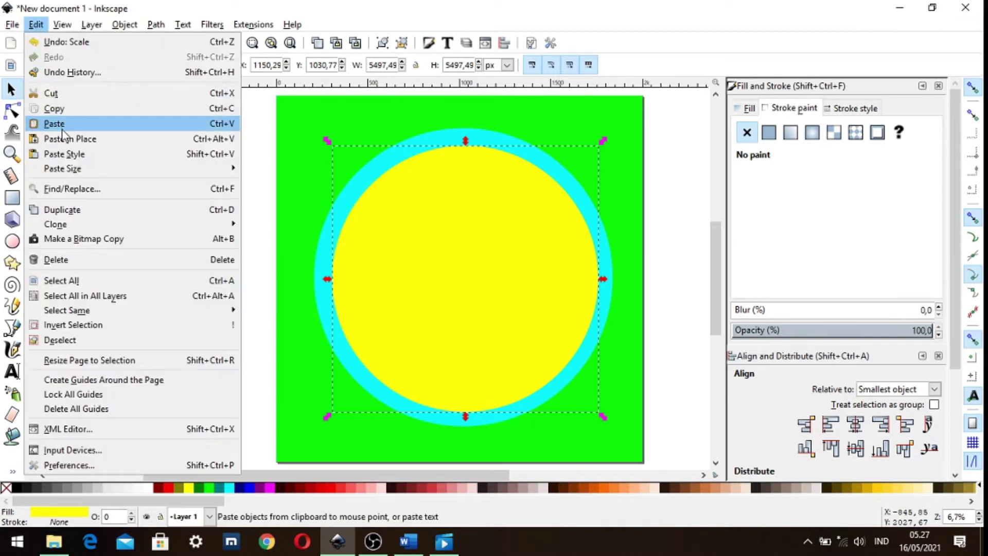
click(59, 210)
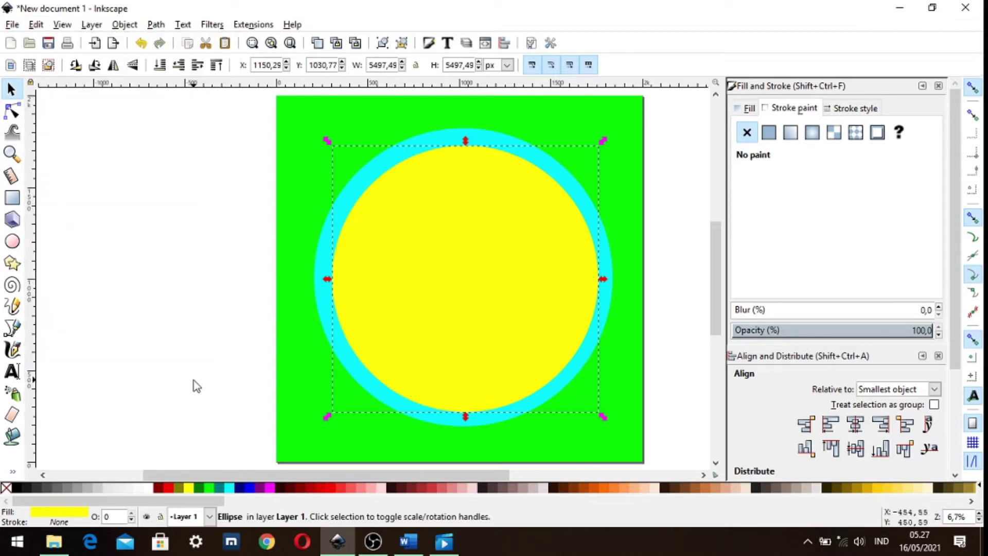
click(269, 487)
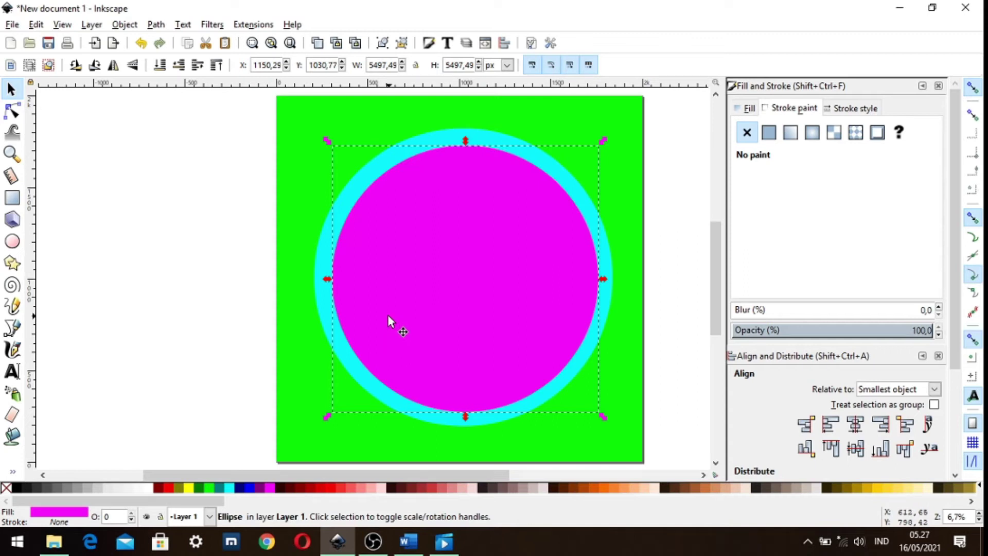
shift+click(324, 317)
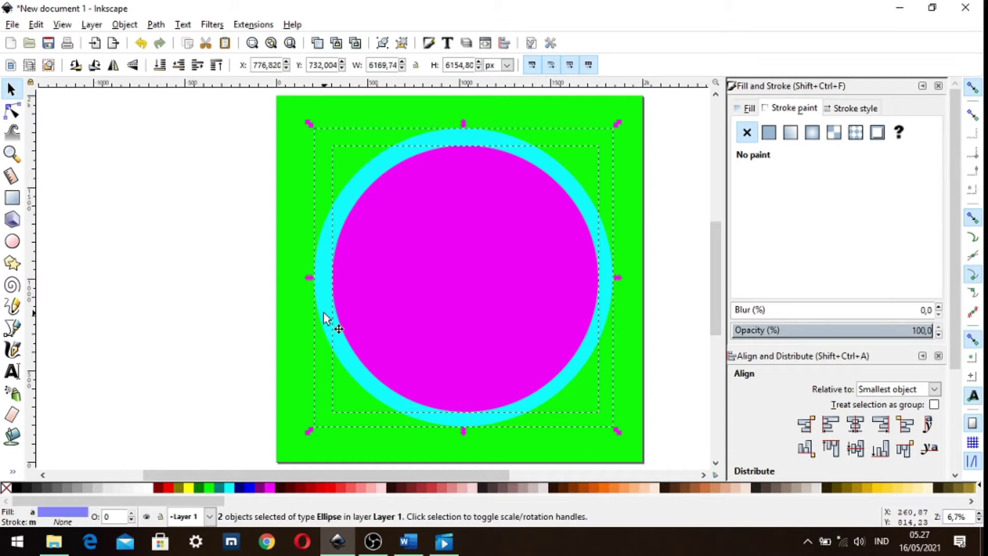
click(156, 25)
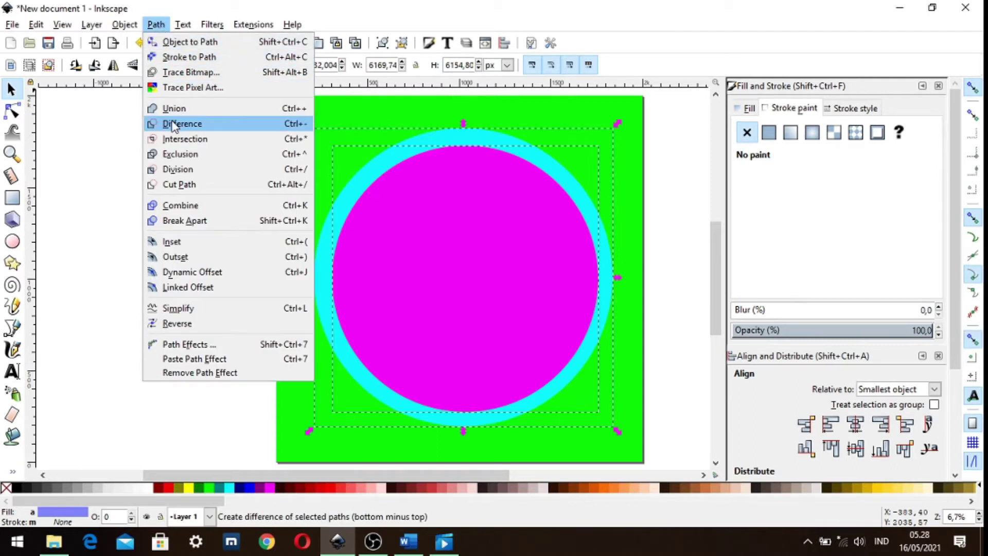
click(203, 125)
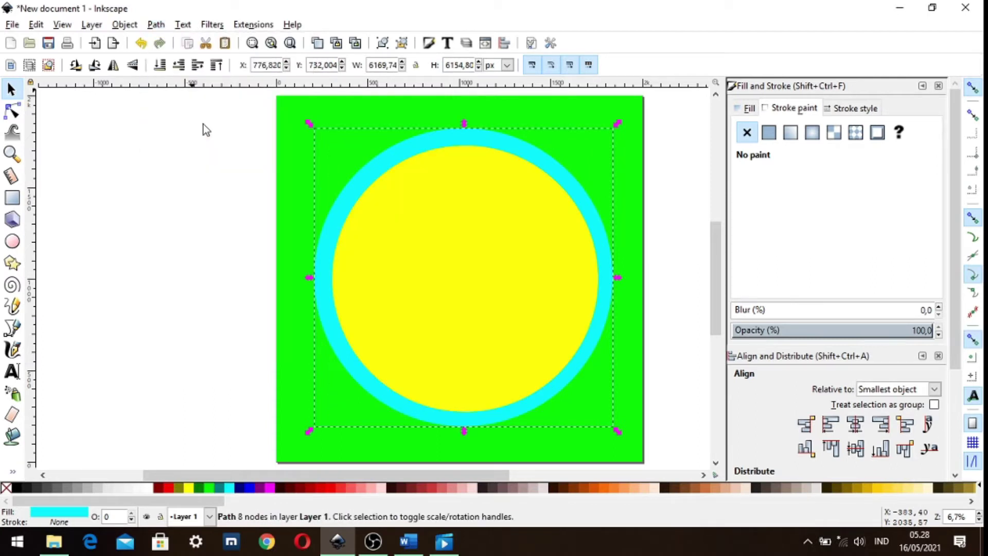
click(421, 228)
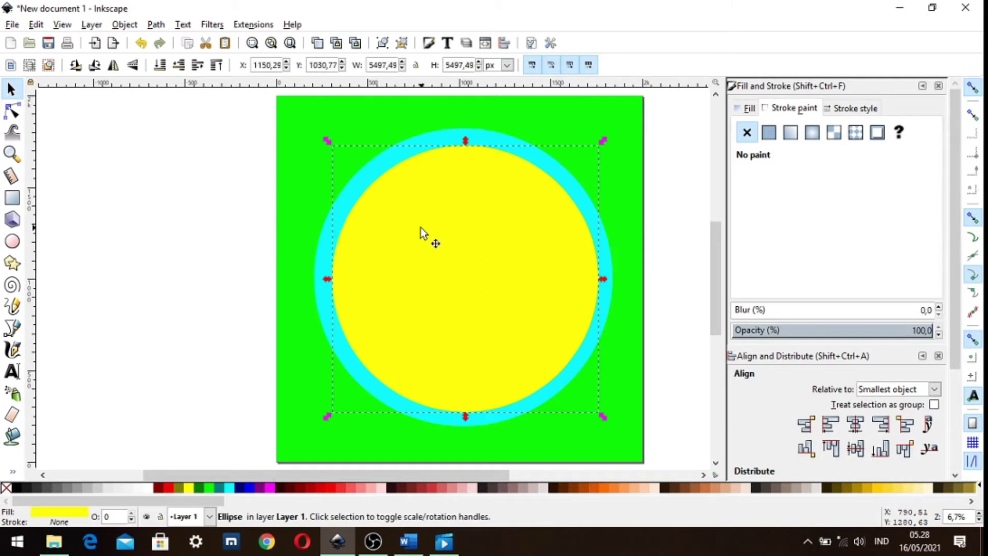
Cut a circular hole in the green square with Path Difference and stretch it wider.
shift+click(294, 178)
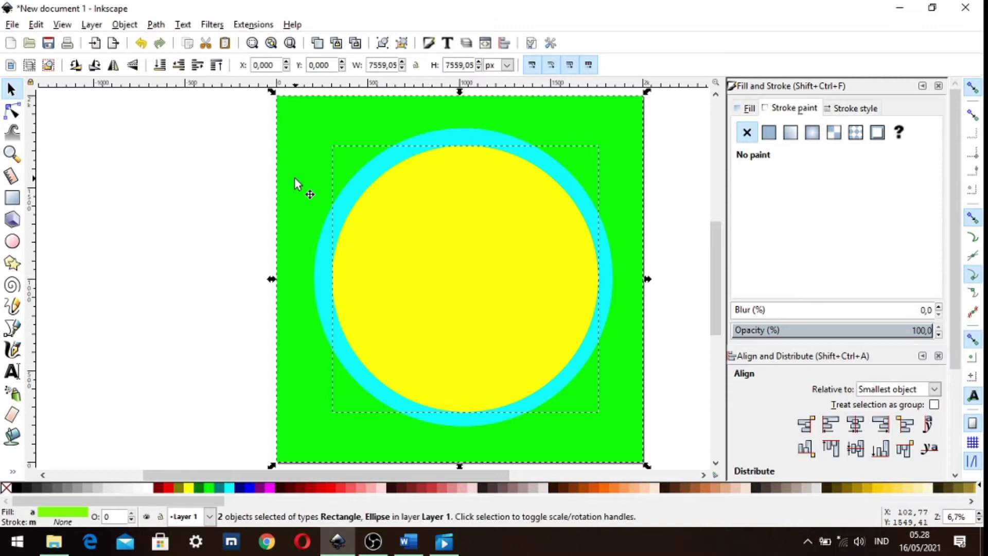
click(154, 26)
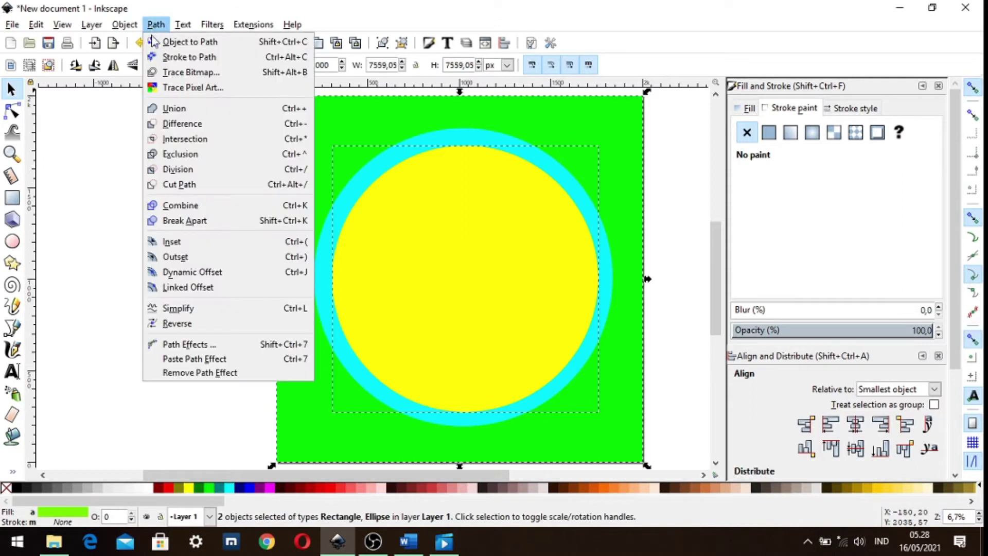
click(174, 108)
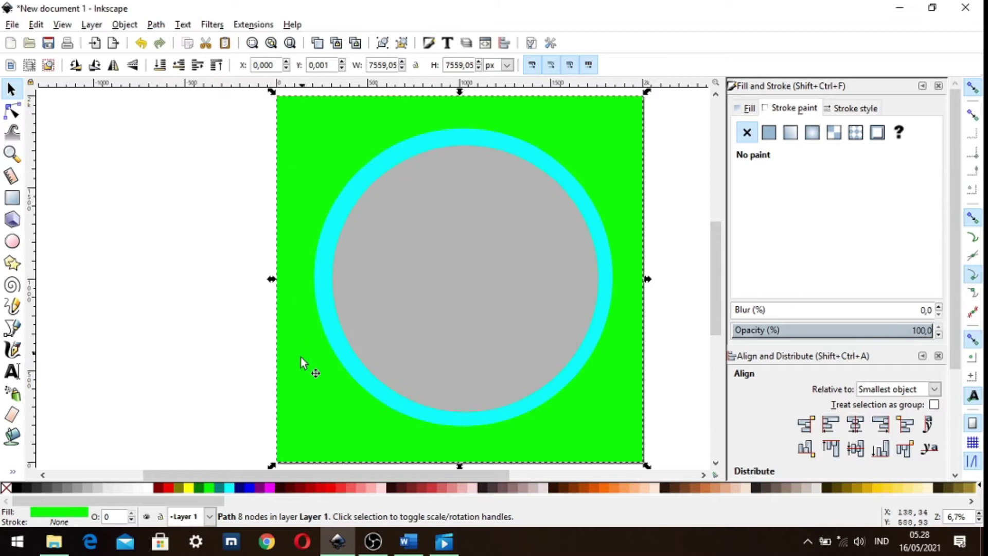
mouse_move(647, 466)
mouse_down()
mouse_move(687, 468)
mouse_move(633, 465)
mouse_up()
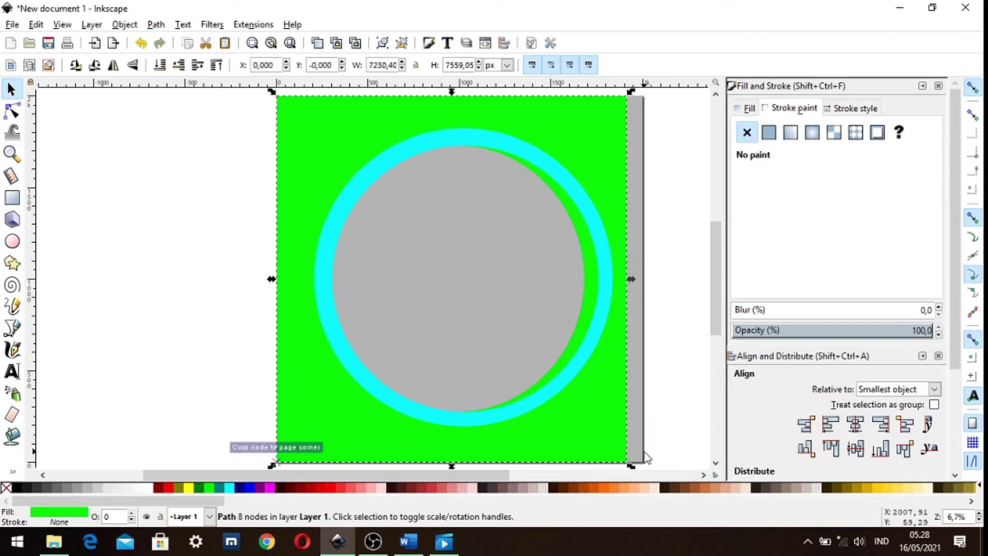
Place the gray rectangle behind the hole and snap the green frame to the page corners.
click(692, 438)
mouse_move(686, 421)
mouse_down()
mouse_move(619, 431)
mouse_move(650, 434)
mouse_up()
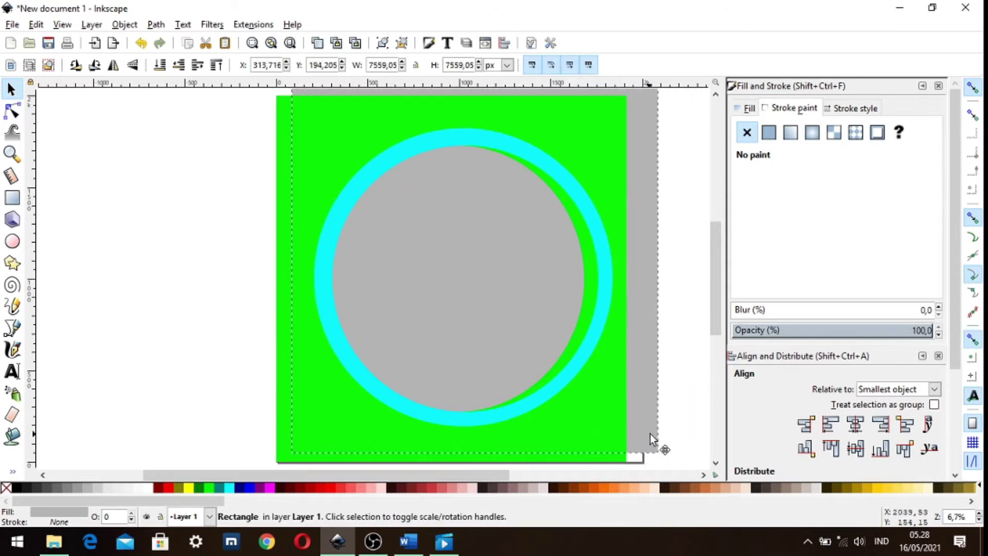
mouse_move(482, 312)
mouse_down()
mouse_move(117, 276)
mouse_move(401, 301)
mouse_move(155, 289)
mouse_move(426, 326)
mouse_move(214, 307)
mouse_move(488, 301)
mouse_move(285, 295)
mouse_up()
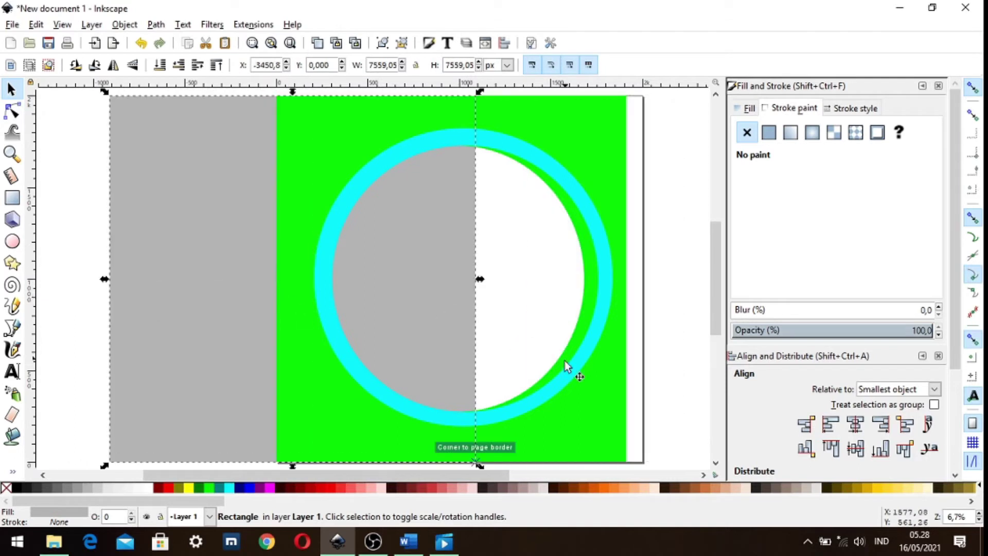
drag(564, 360, 569, 380)
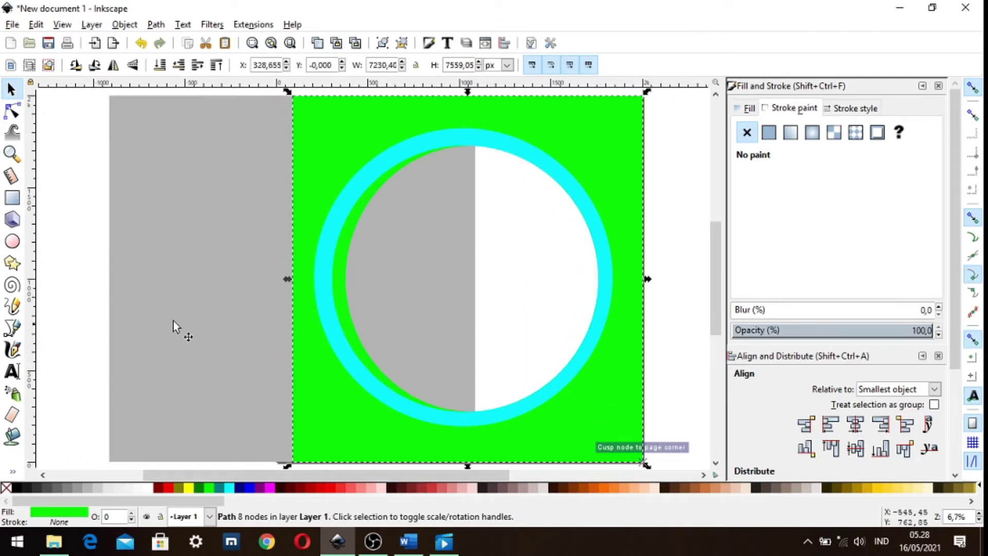
drag(173, 321, 578, 322)
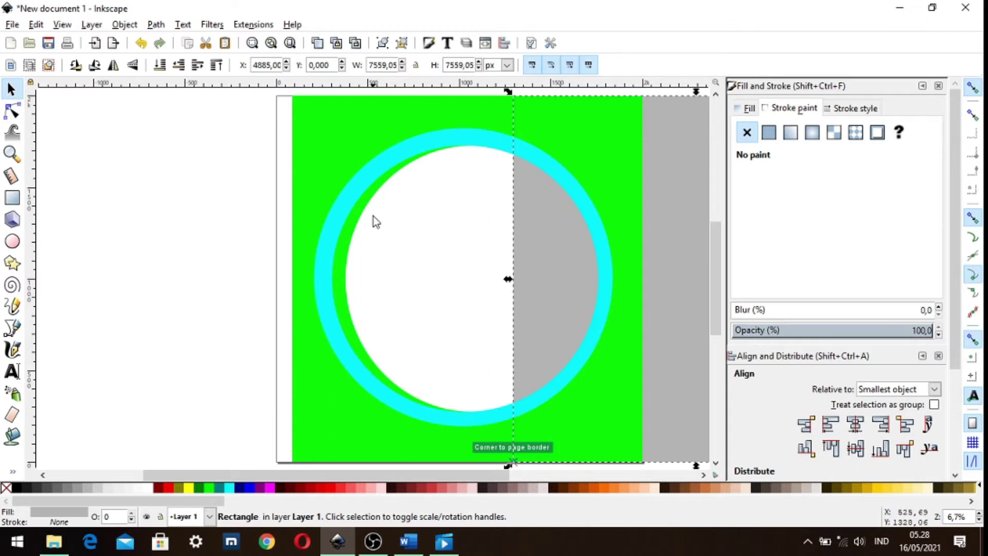
drag(320, 156, 304, 156)
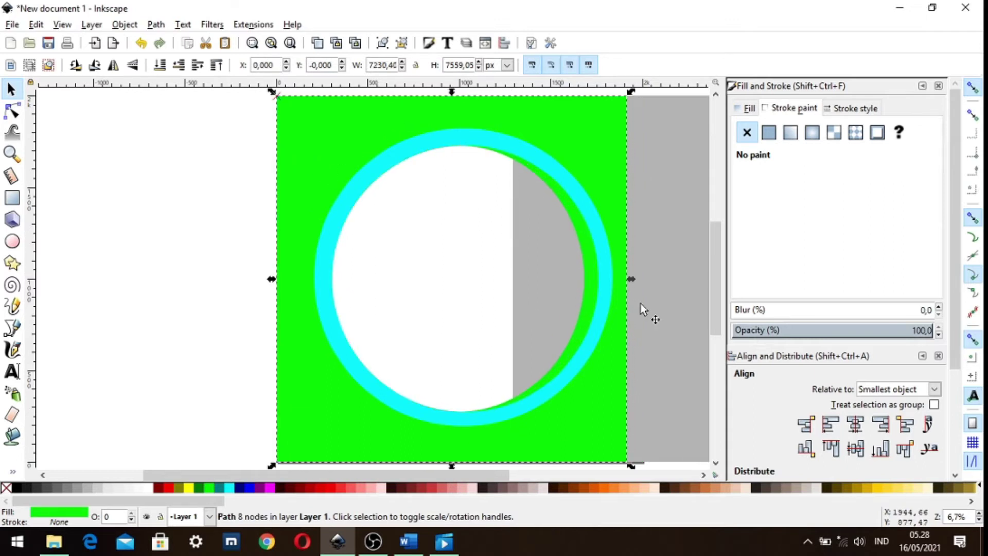
drag(666, 338, 304, 307)
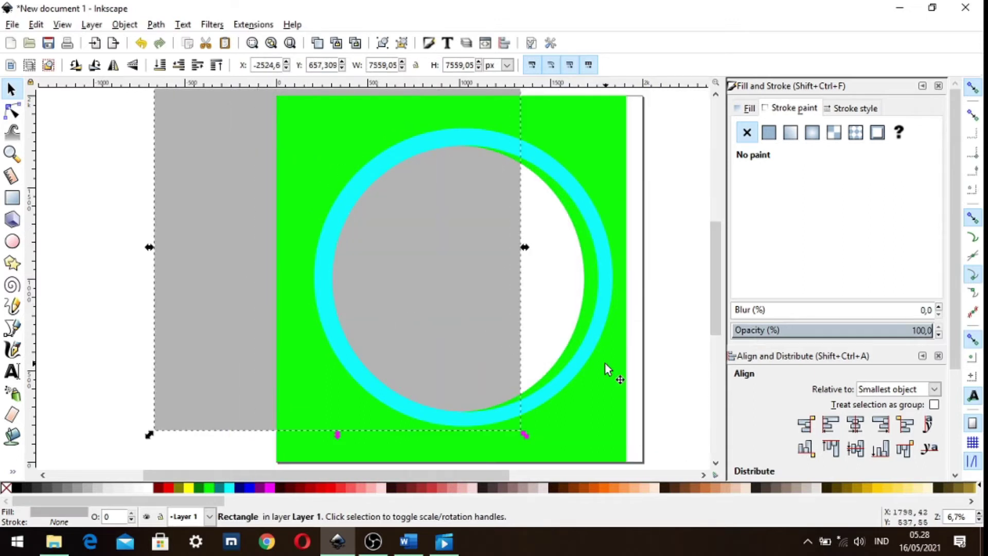
click(604, 391)
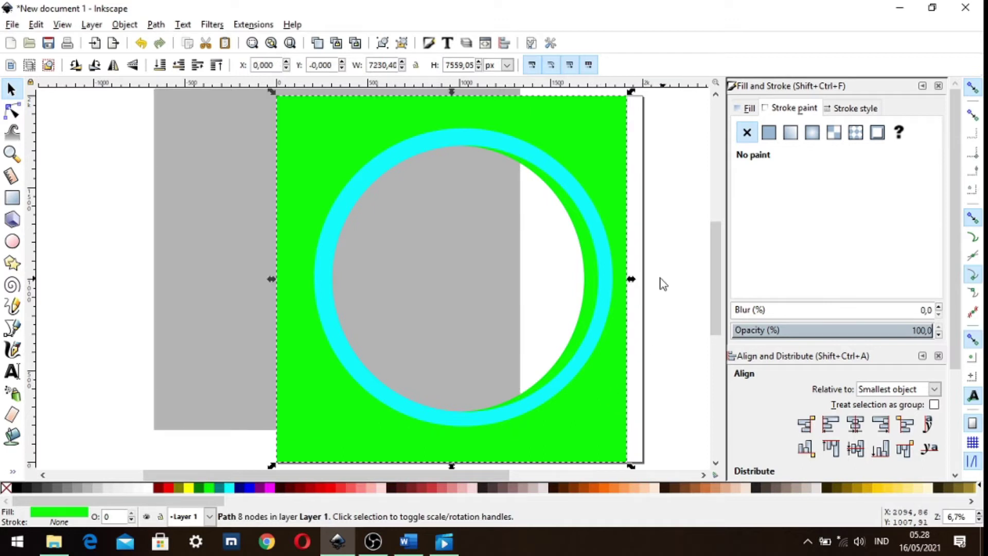
drag(633, 280, 643, 287)
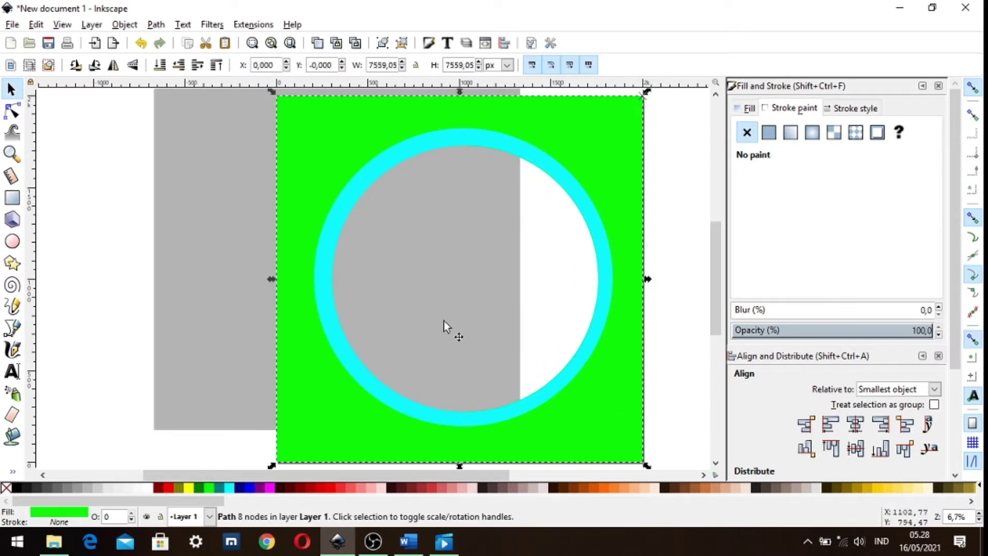
mouse_move(193, 325)
mouse_down()
mouse_move(366, 369)
mouse_move(305, 398)
mouse_move(325, 382)
mouse_move(412, 381)
mouse_move(242, 371)
mouse_move(318, 356)
mouse_up()
key(Escape)
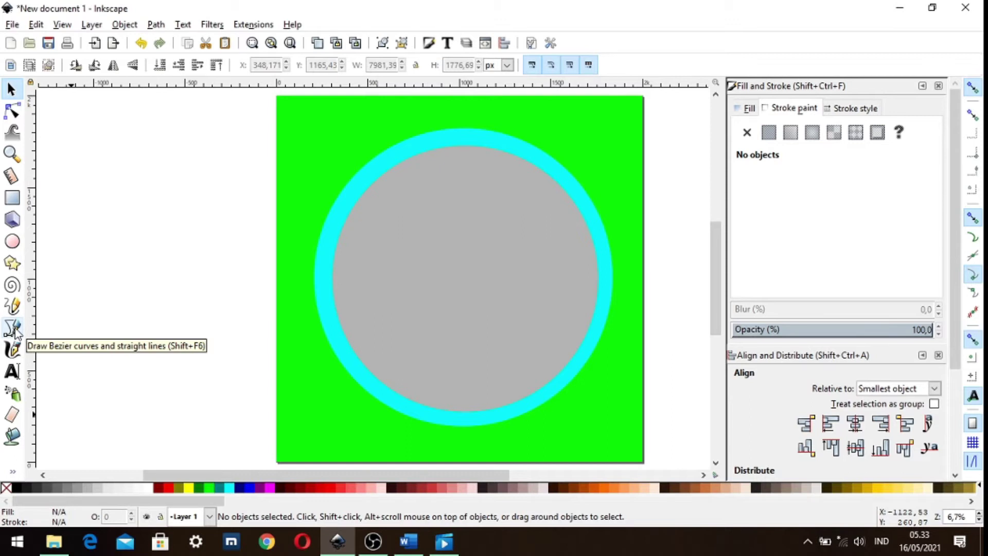
Draw the ribbon's curved upper edge and right fold with Bezier nodes, starting left of the ring.
click(12, 328)
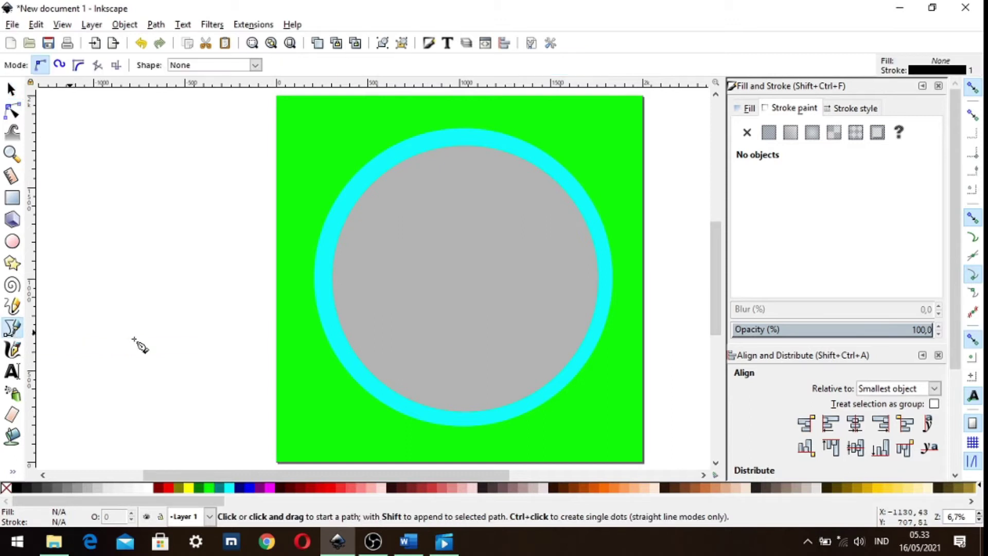
click(296, 326)
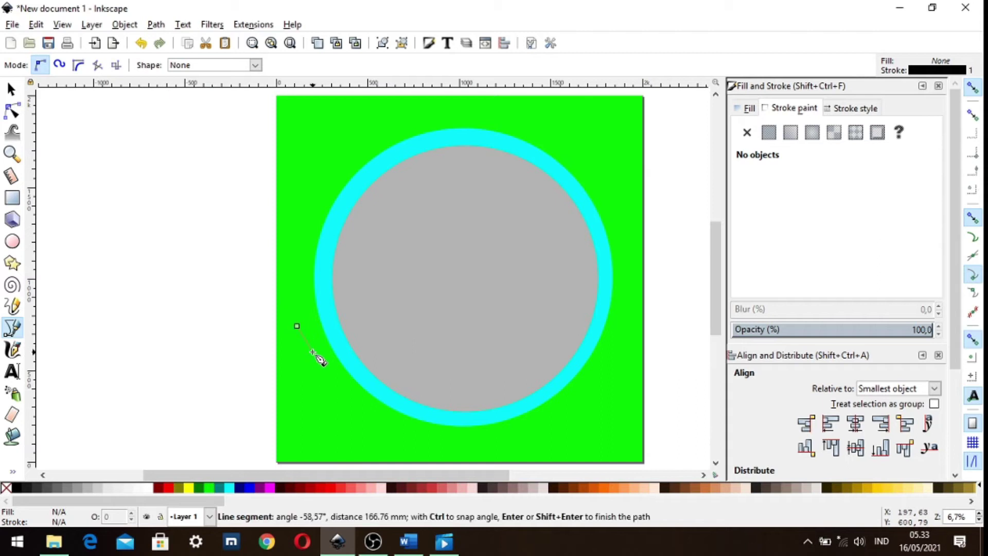
mouse_move(360, 361)
mouse_down()
mouse_move(418, 345)
mouse_move(402, 361)
mouse_up()
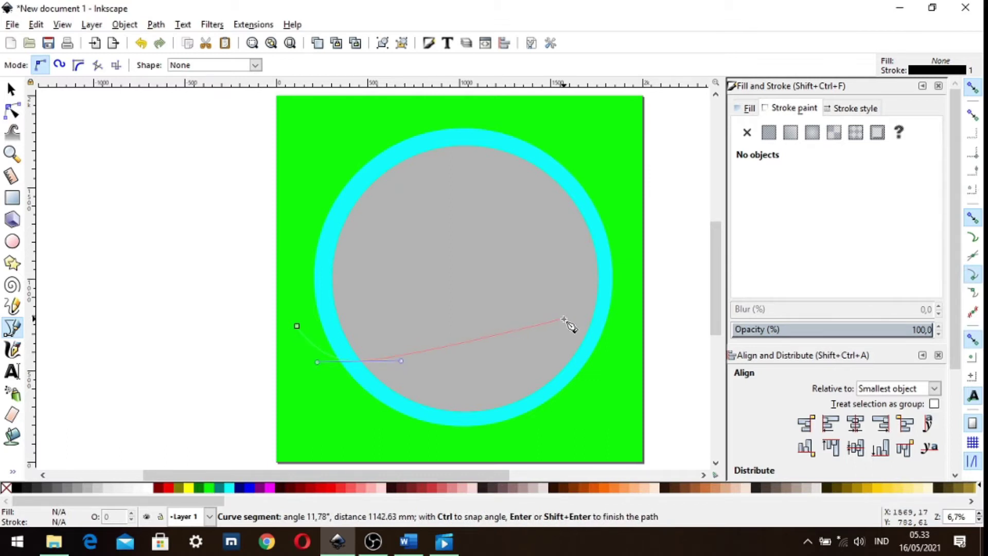
drag(565, 319, 615, 336)
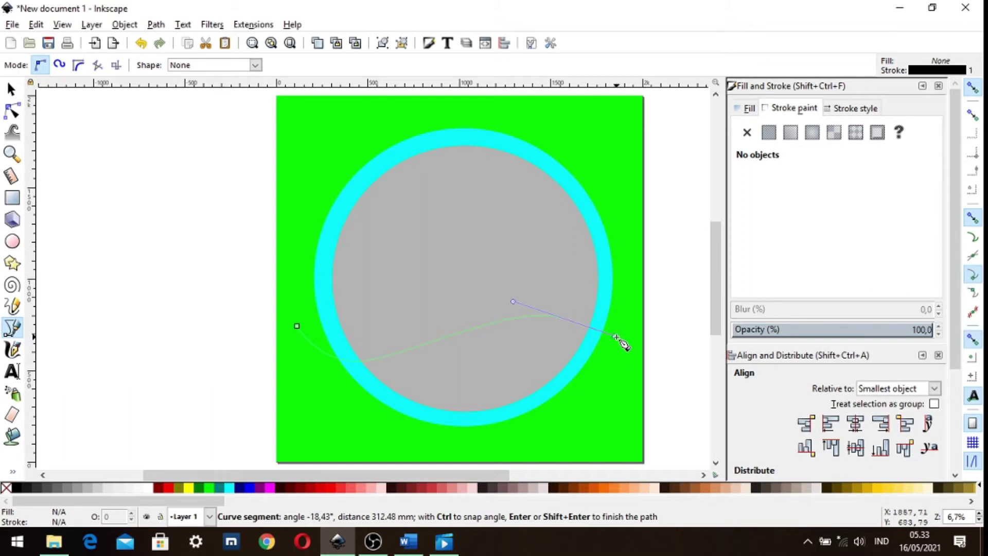
mouse_move(557, 335)
mouse_down()
mouse_move(536, 343)
mouse_move(556, 343)
mouse_up()
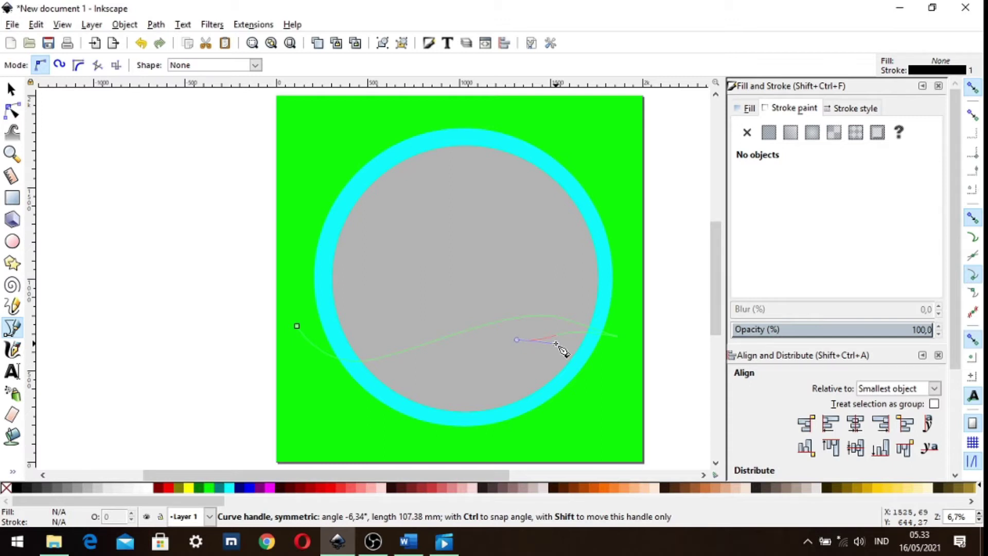
drag(556, 343, 556, 340)
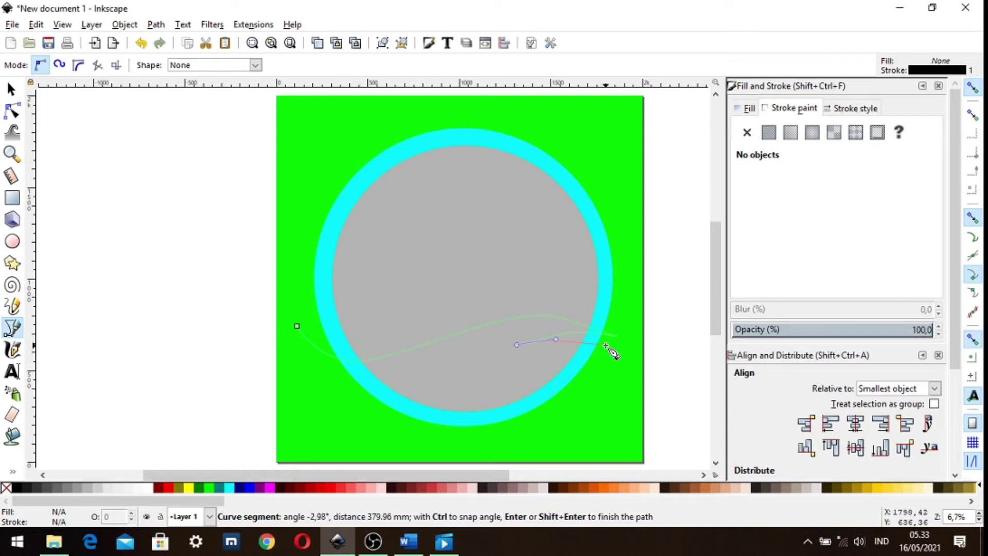
drag(623, 354, 628, 358)
mouse_move(548, 355)
mouse_down()
mouse_move(474, 389)
mouse_move(463, 408)
mouse_move(461, 379)
mouse_move(475, 371)
mouse_move(551, 375)
mouse_move(513, 377)
mouse_up()
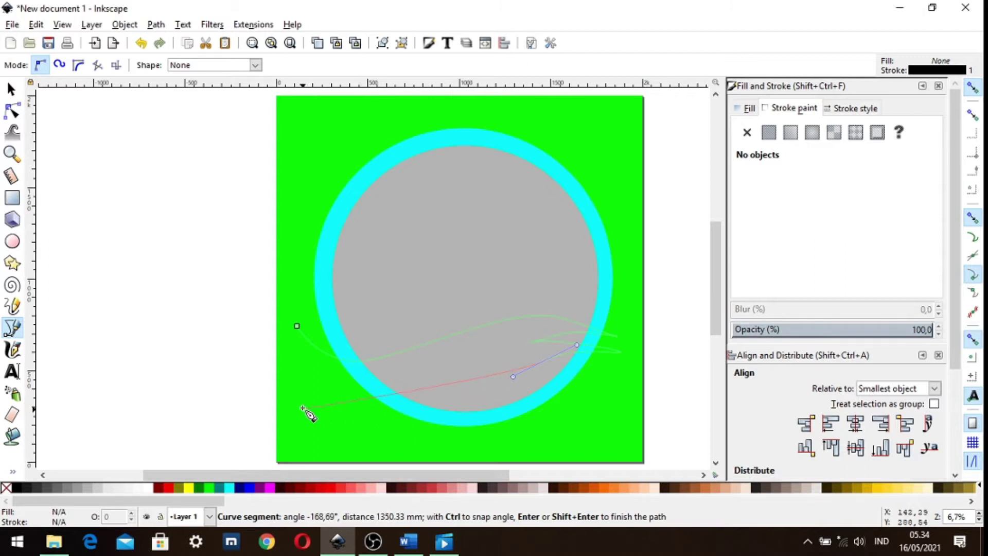
Add curved nodes along the ribbon's lower and left edges and close the path at its start.
drag(291, 392, 196, 339)
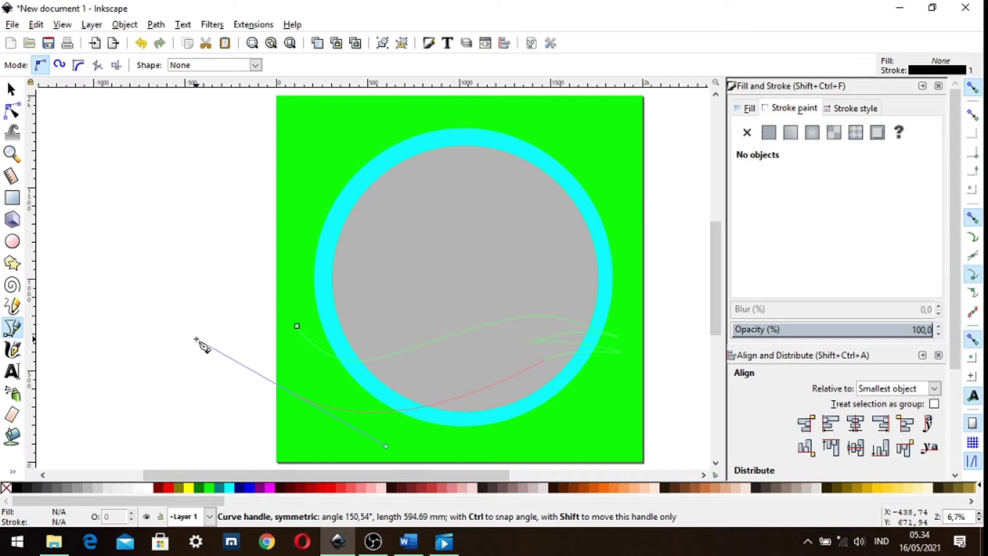
drag(196, 339, 197, 339)
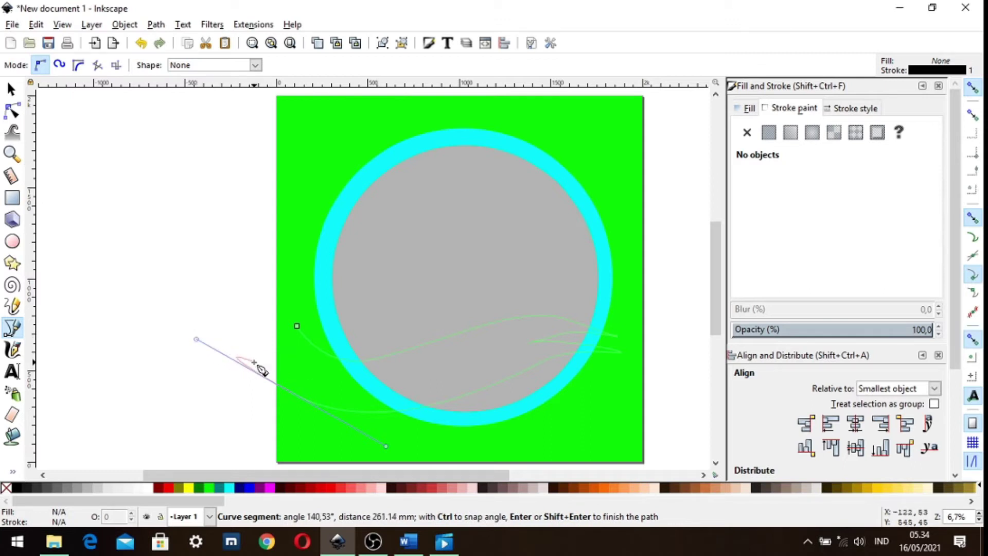
click(238, 363)
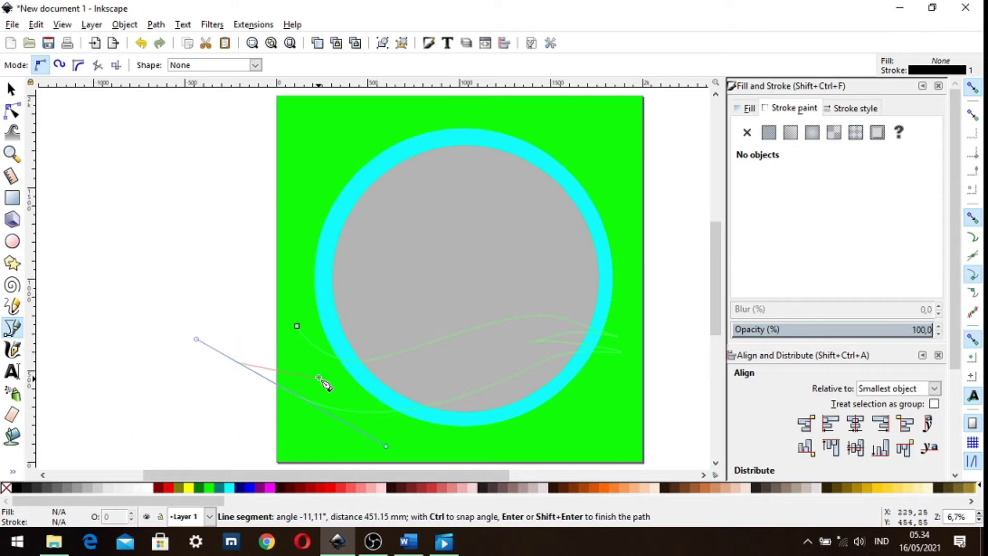
drag(319, 379, 319, 364)
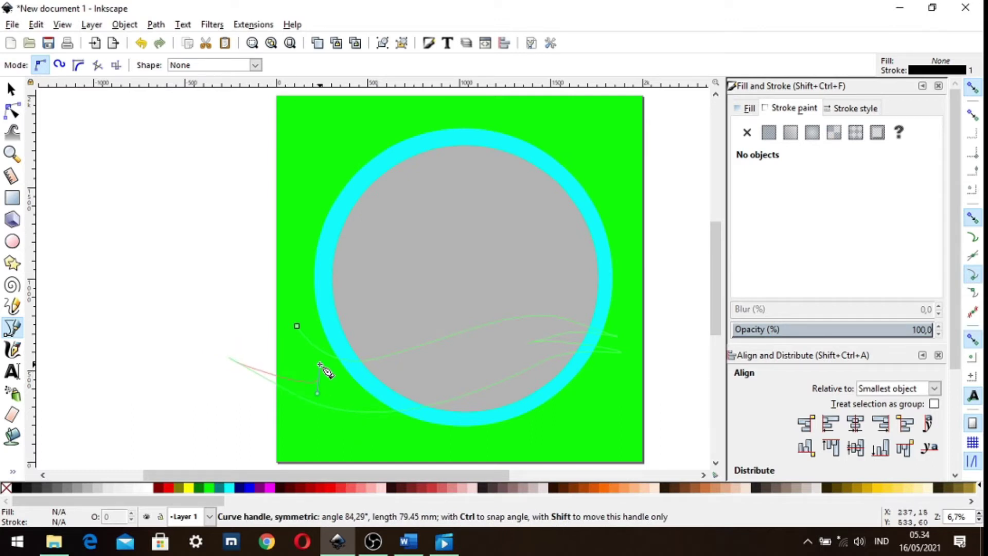
drag(320, 364, 322, 363)
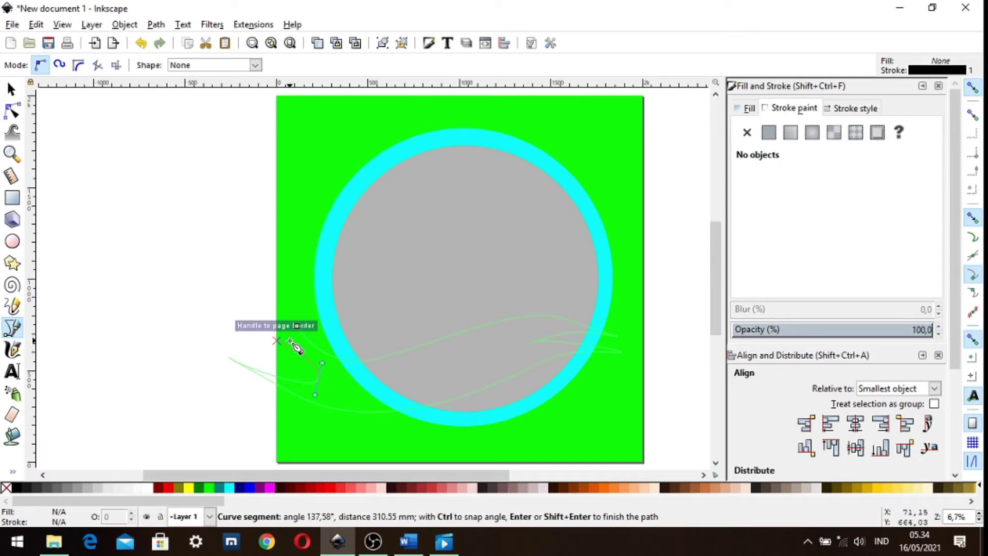
drag(291, 342, 274, 309)
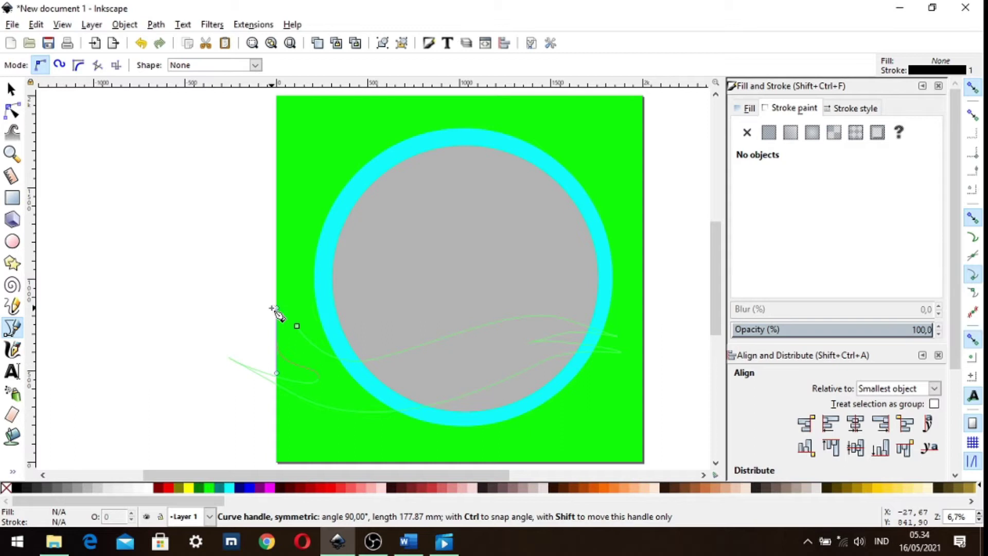
drag(274, 309, 276, 305)
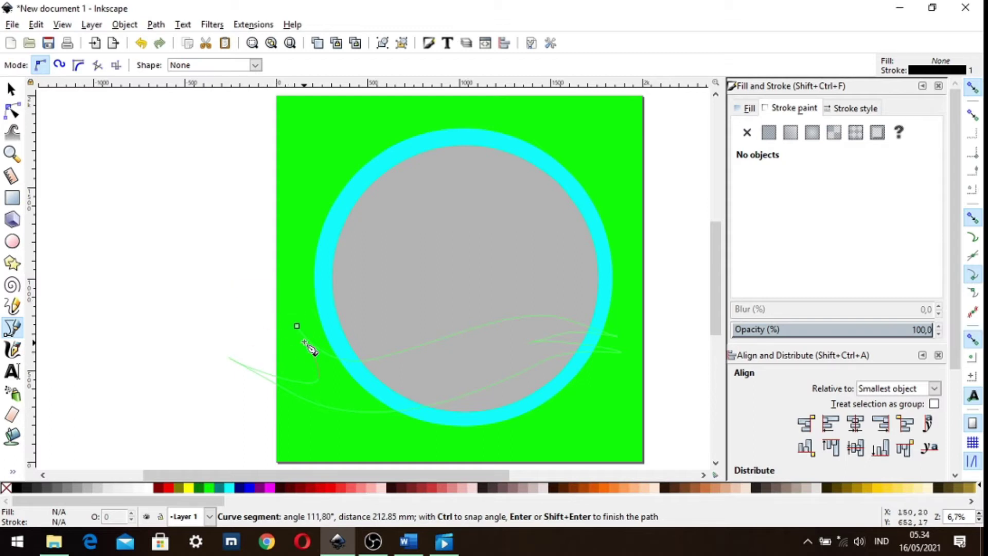
mouse_move(297, 326)
mouse_down()
mouse_move(304, 289)
mouse_move(282, 275)
mouse_up()
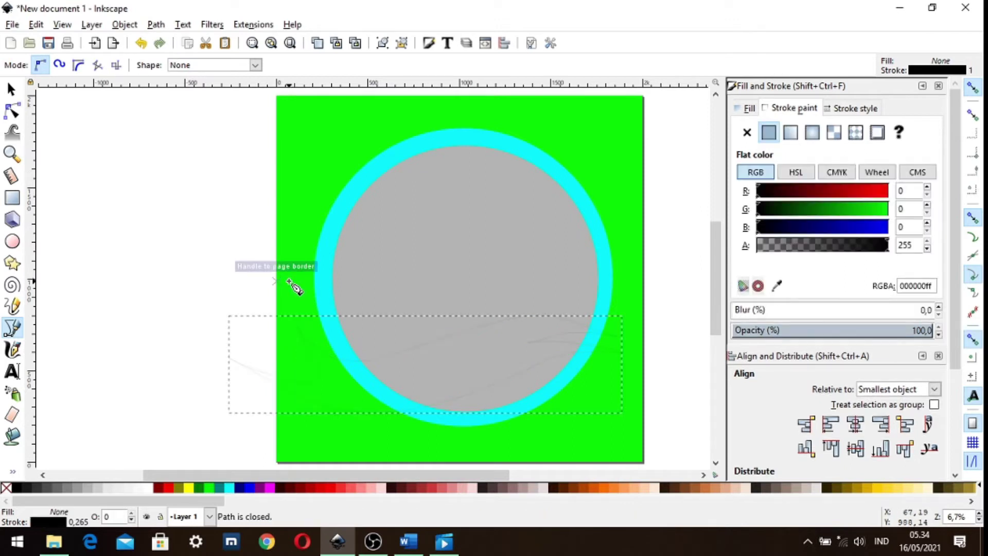
Fill the ribbon pink and squash it slightly vertically.
click(12, 93)
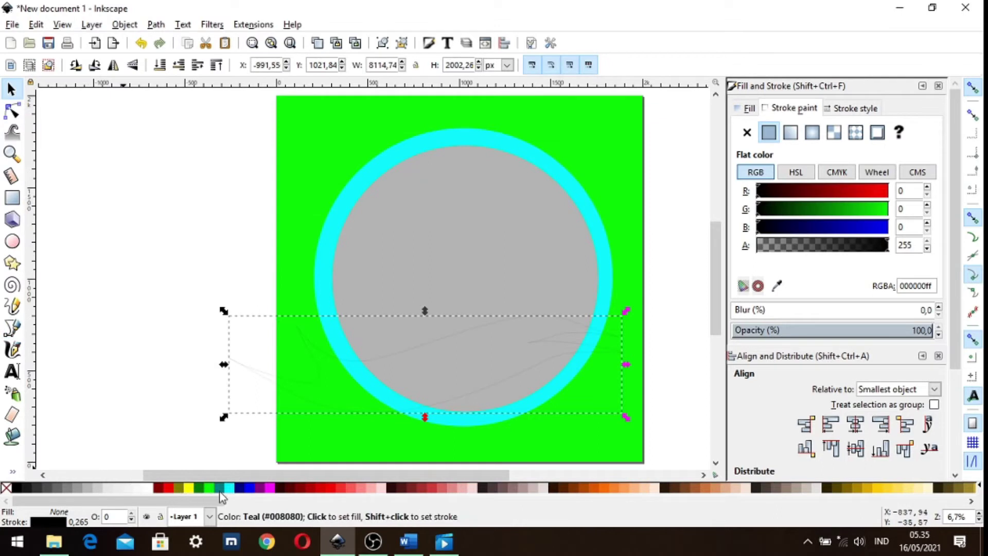
click(366, 488)
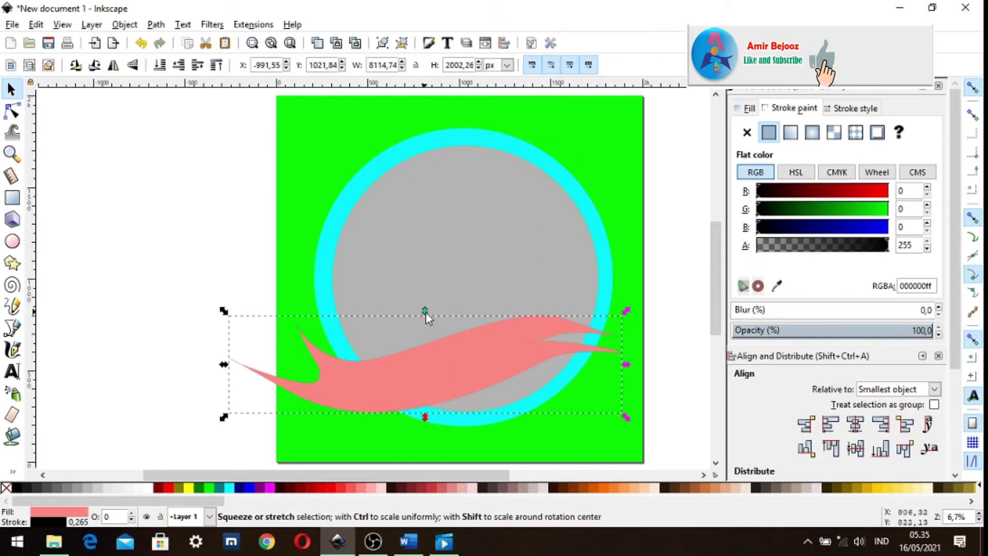
drag(425, 311, 425, 326)
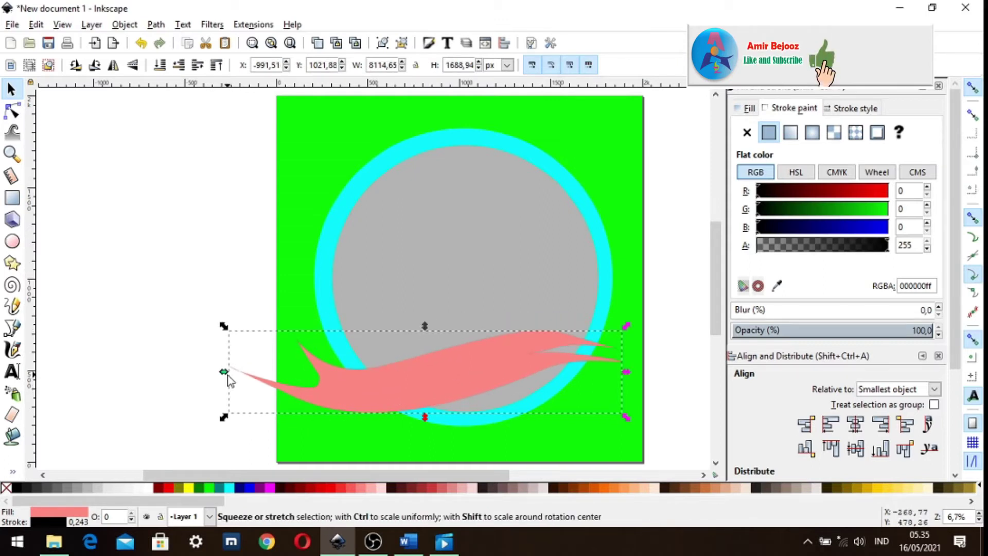
Reshape the ribbon's left end by dragging its tip, upper-left and lower-left nodes.
click(11, 110)
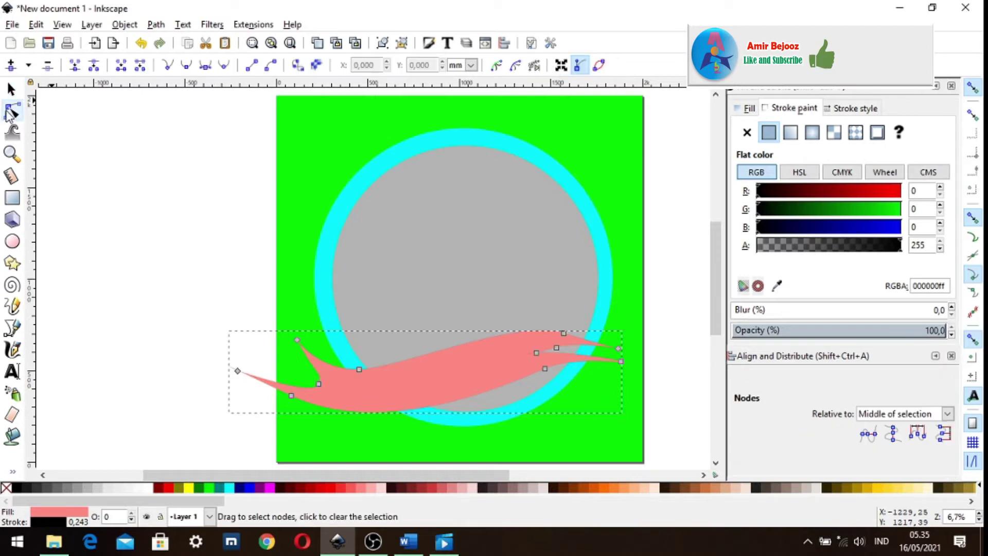
drag(238, 371, 273, 383)
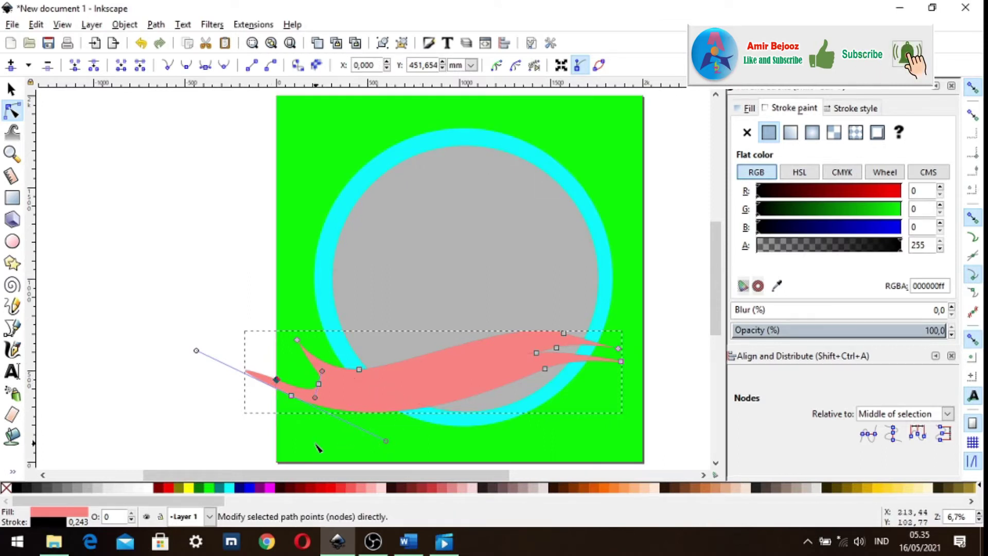
drag(254, 378, 238, 366)
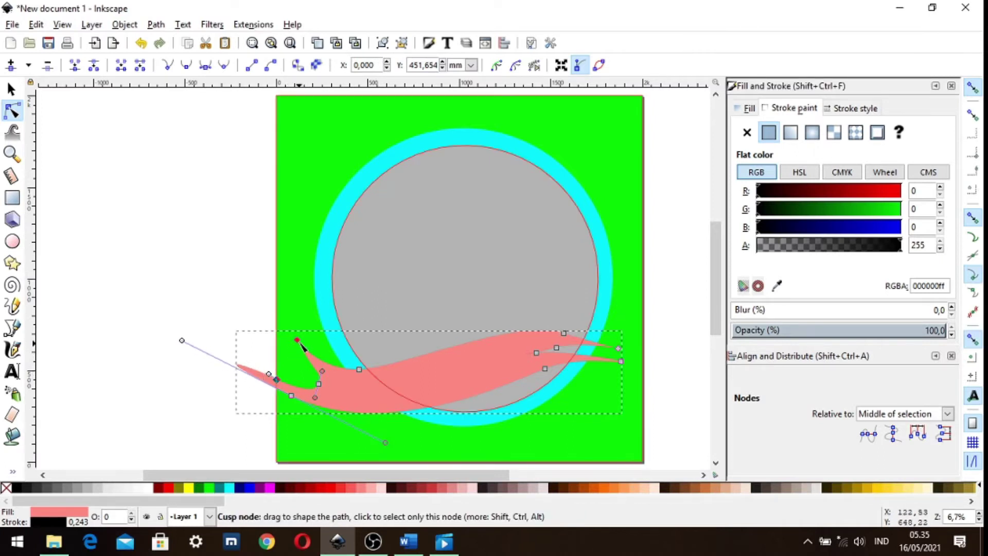
drag(297, 341, 283, 349)
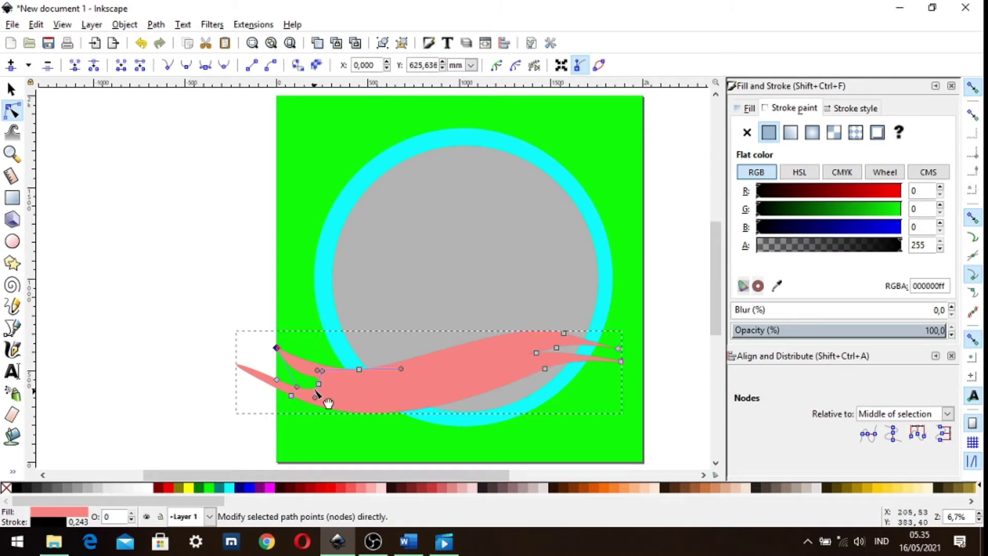
mouse_move(319, 384)
mouse_down()
mouse_move(325, 395)
mouse_move(322, 378)
mouse_up()
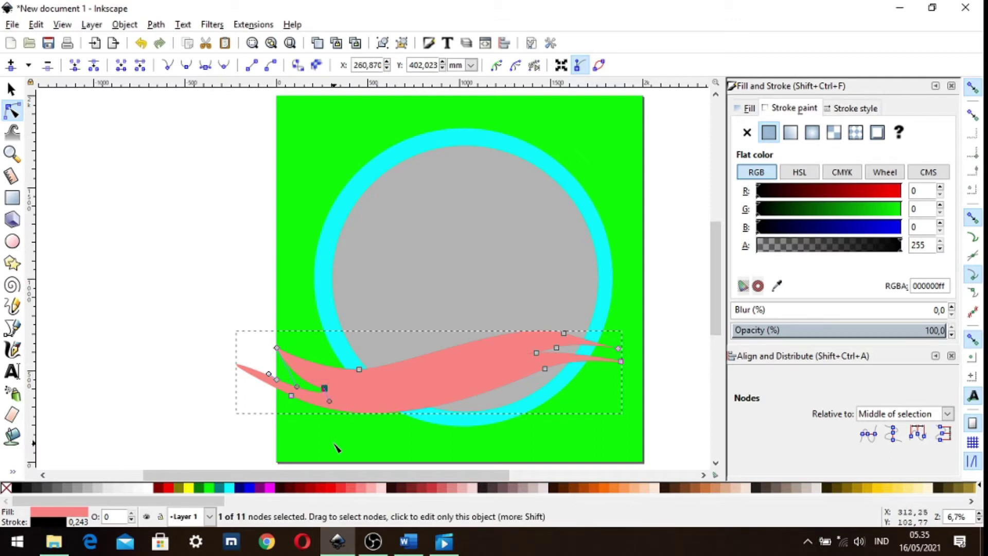
Fill the banner yellow and narrow it from the right to fit the green square.
click(189, 487)
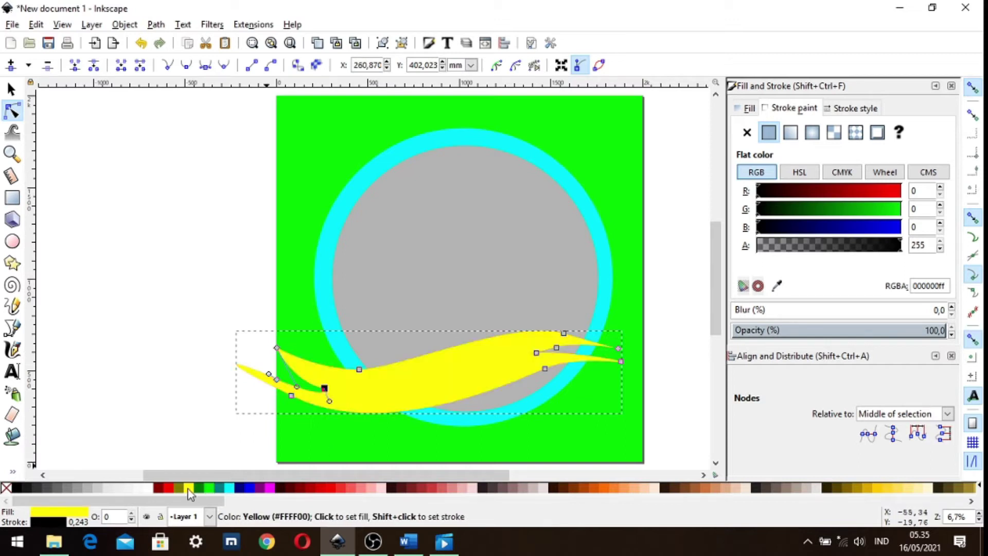
click(12, 89)
drag(376, 380, 412, 382)
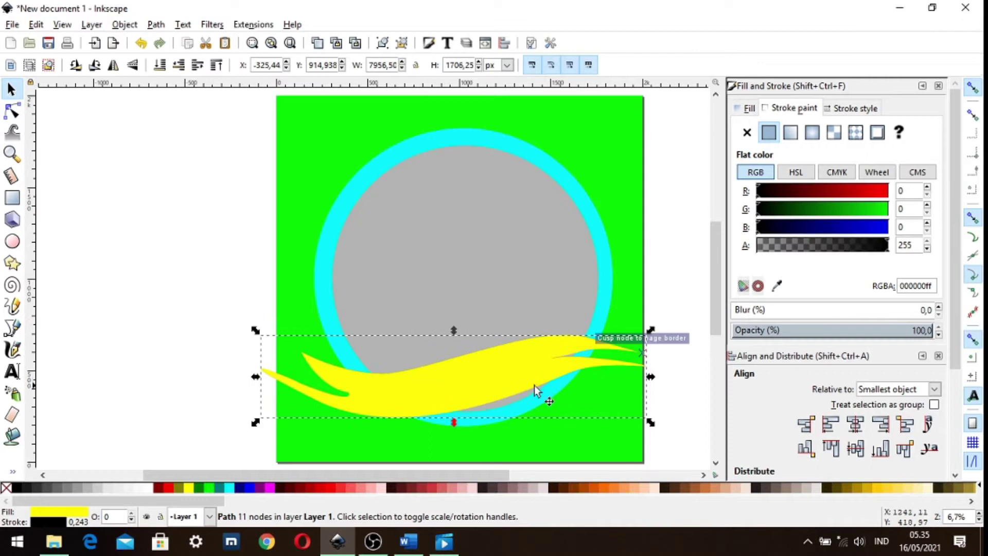
drag(651, 377, 617, 380)
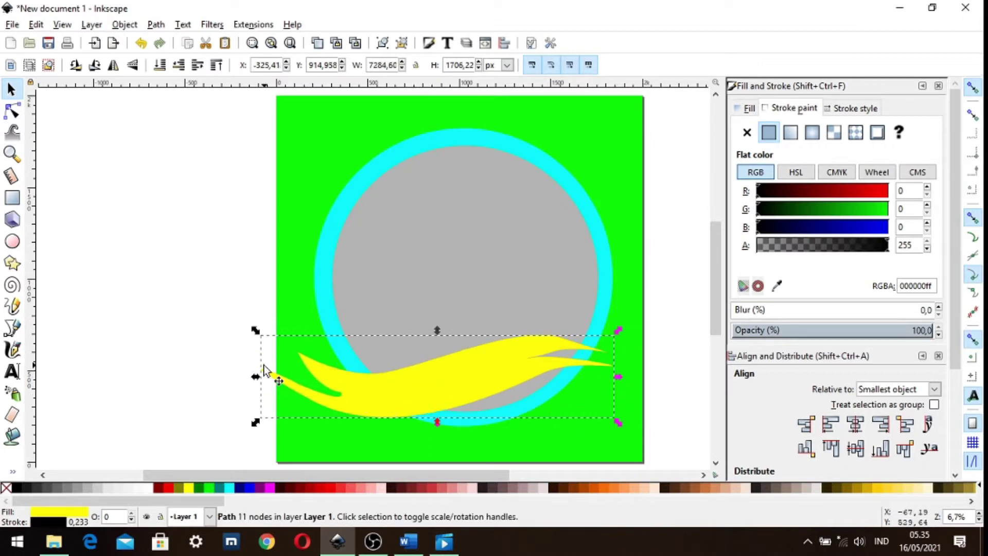
Narrow the banner from the left, fill it white and set its stroke to none.
drag(259, 375, 291, 375)
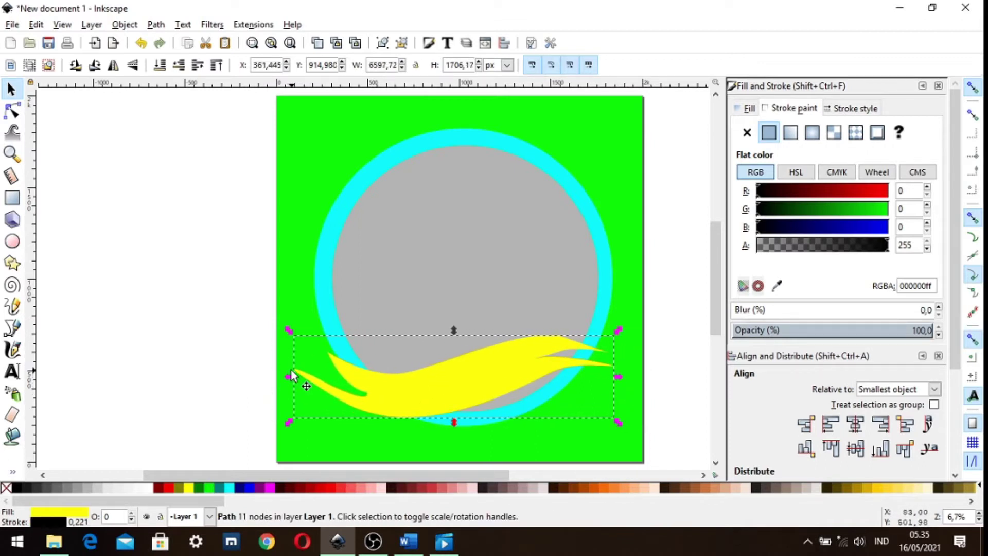
click(149, 487)
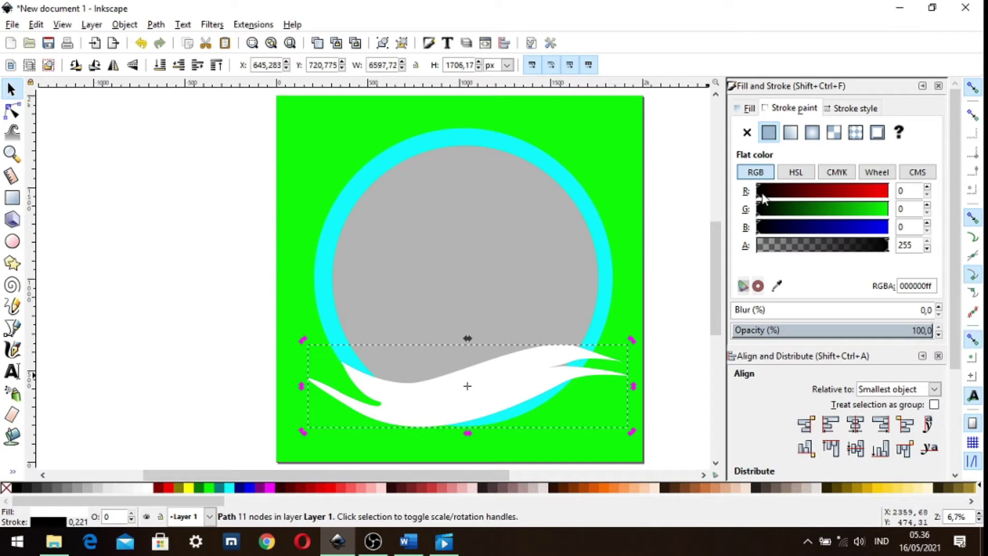
click(755, 172)
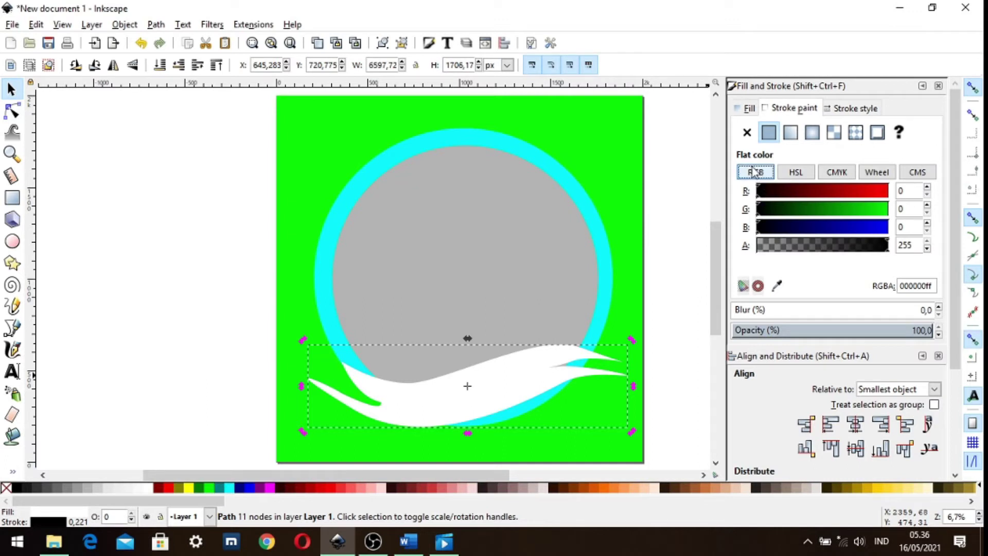
click(747, 132)
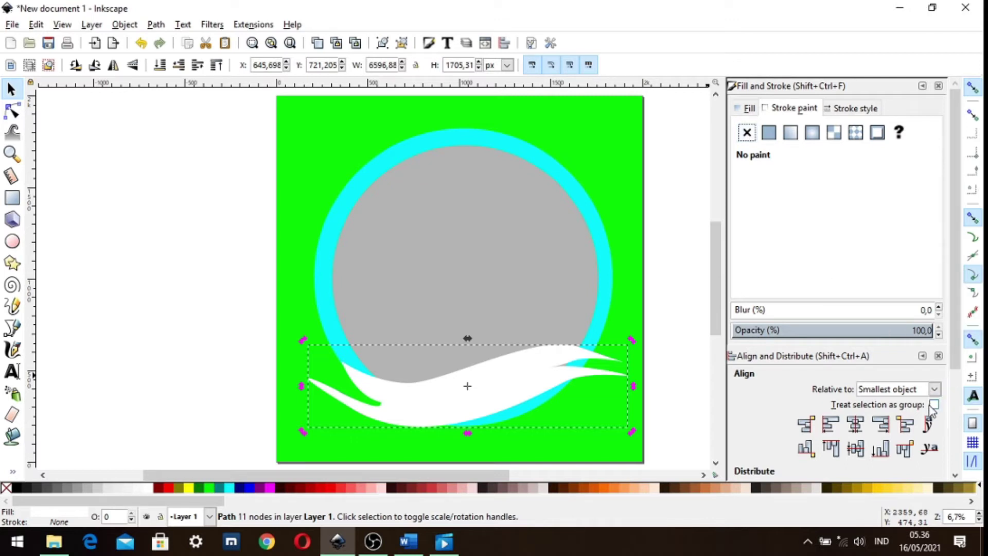
drag(956, 367, 970, 481)
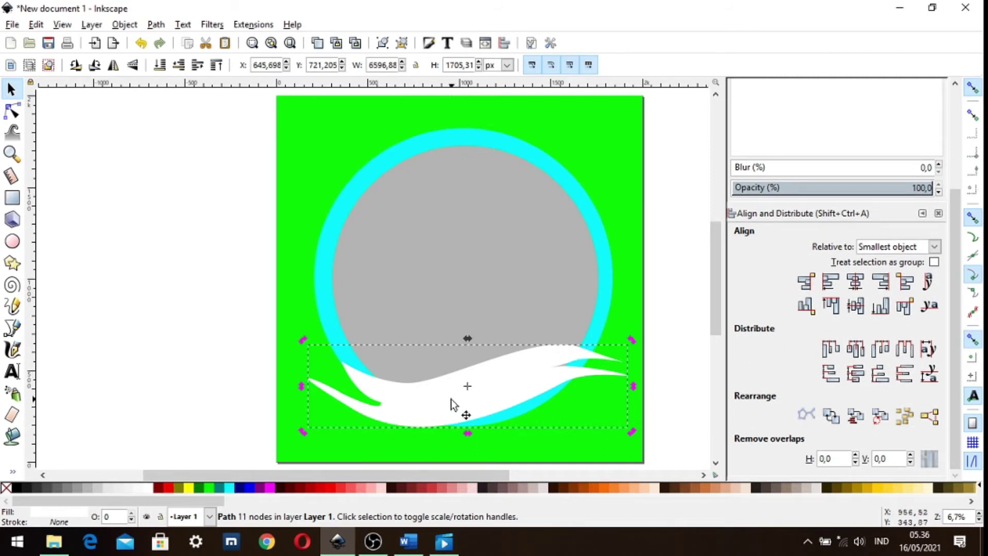
click(12, 113)
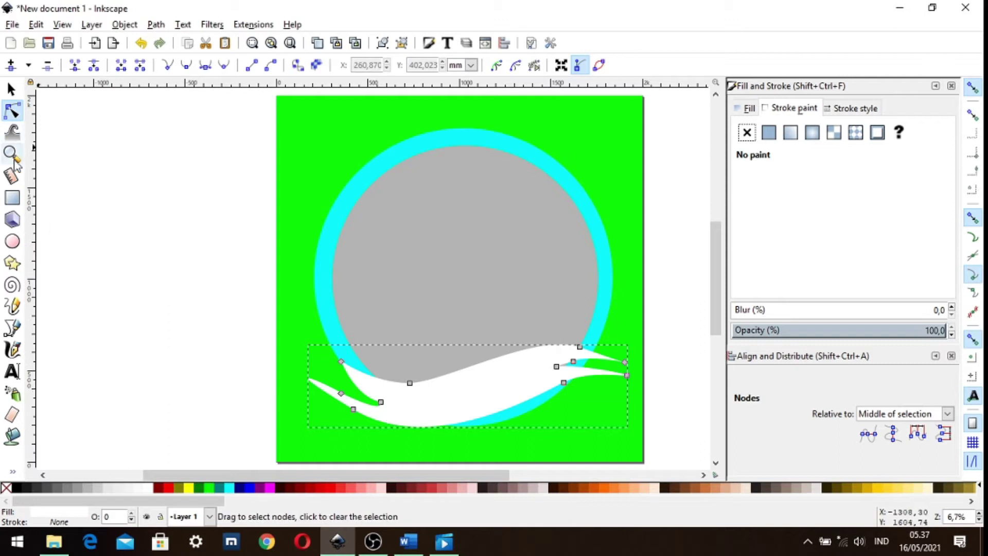
Adjust the white ribbon's lower-left fold node, bottom-middle node and right-fold nodes, extending the right tail.
click(15, 338)
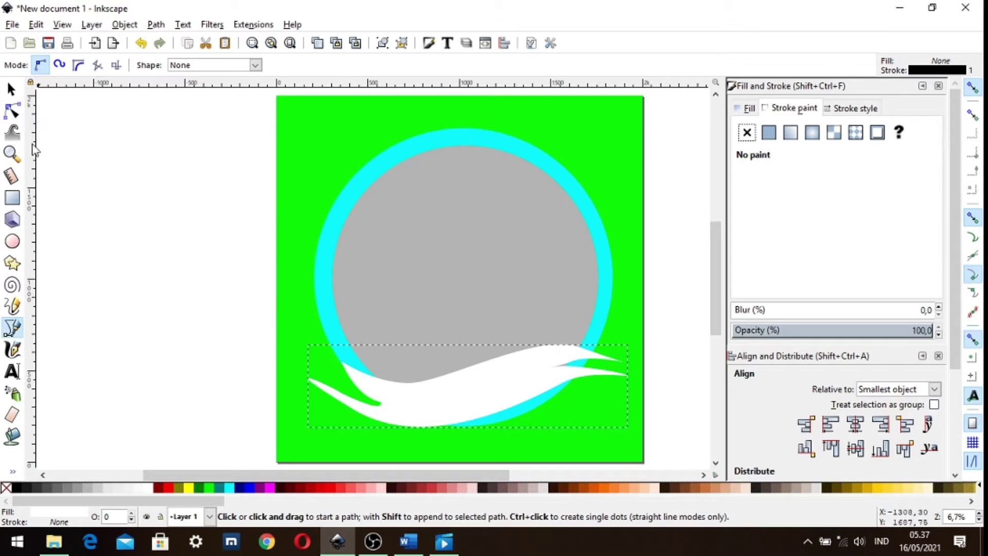
click(14, 113)
click(381, 403)
drag(382, 407, 397, 416)
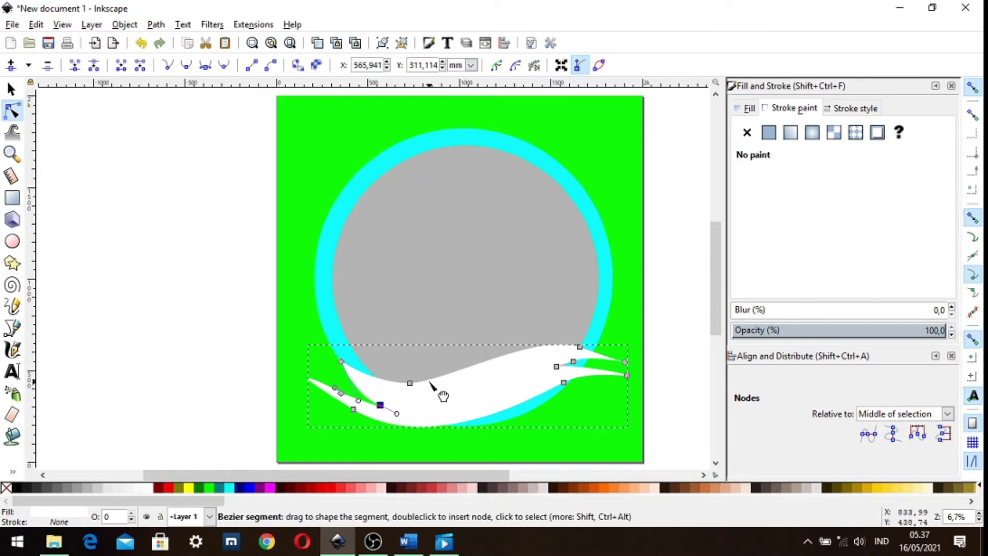
drag(557, 367, 595, 371)
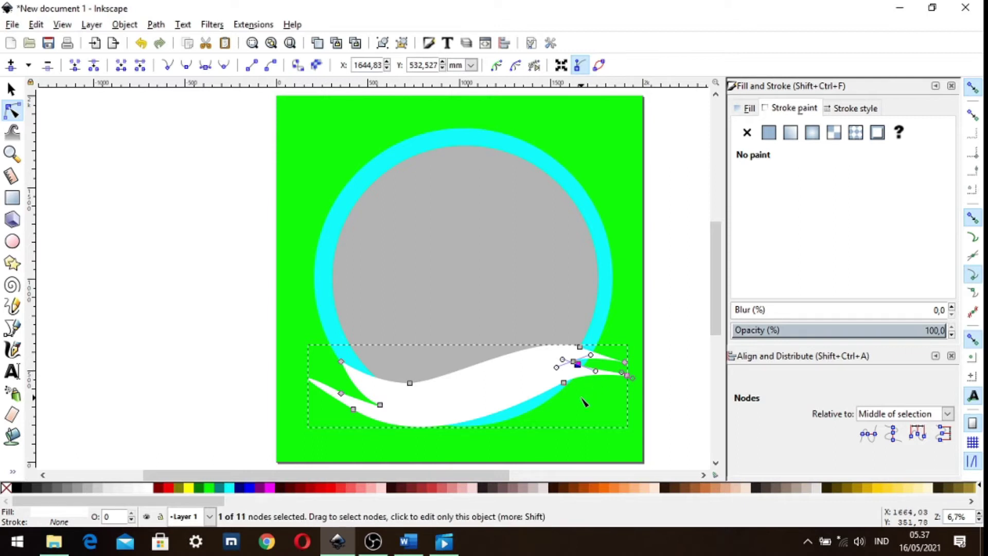
drag(571, 364, 557, 366)
mouse_move(409, 384)
mouse_down()
mouse_move(367, 400)
mouse_move(377, 409)
mouse_move(355, 405)
mouse_up()
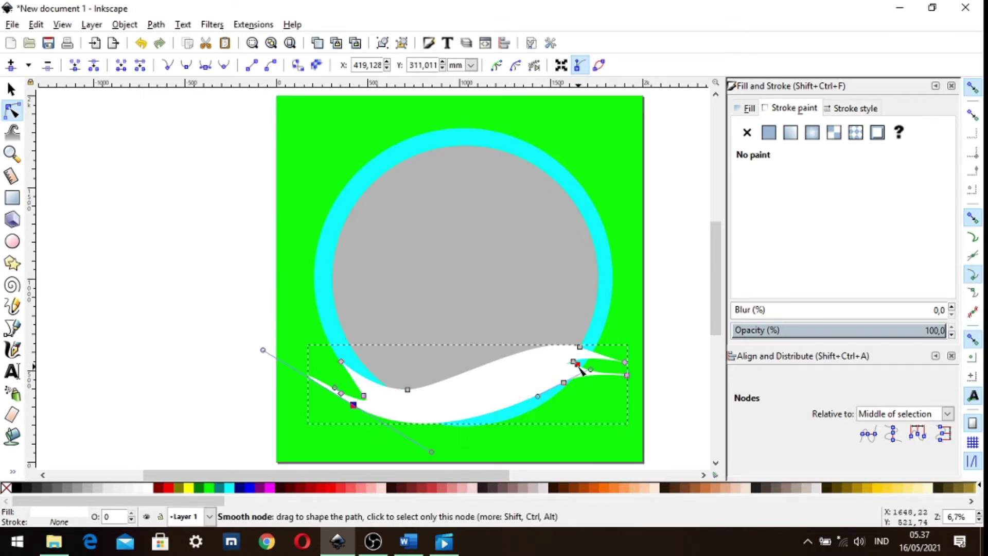
drag(574, 361, 604, 359)
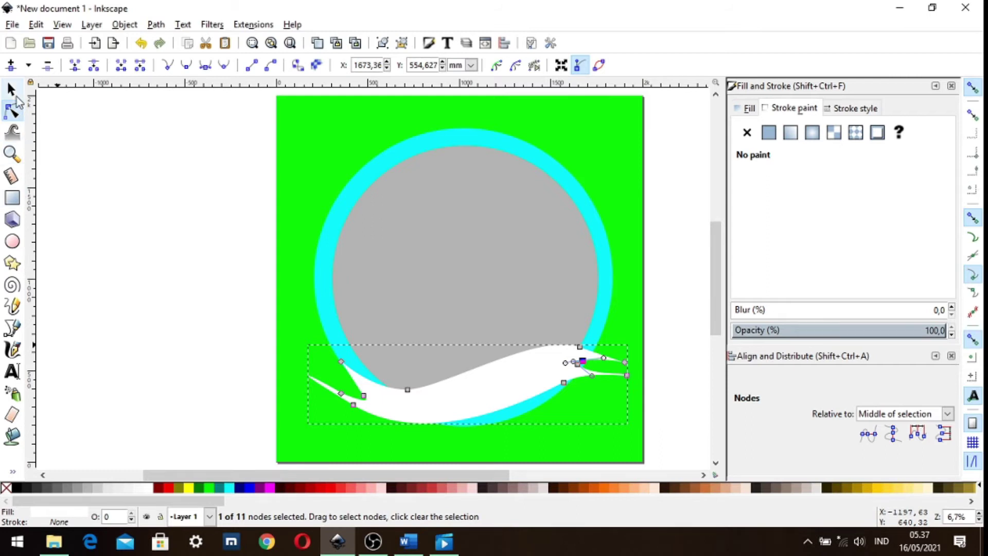
click(13, 93)
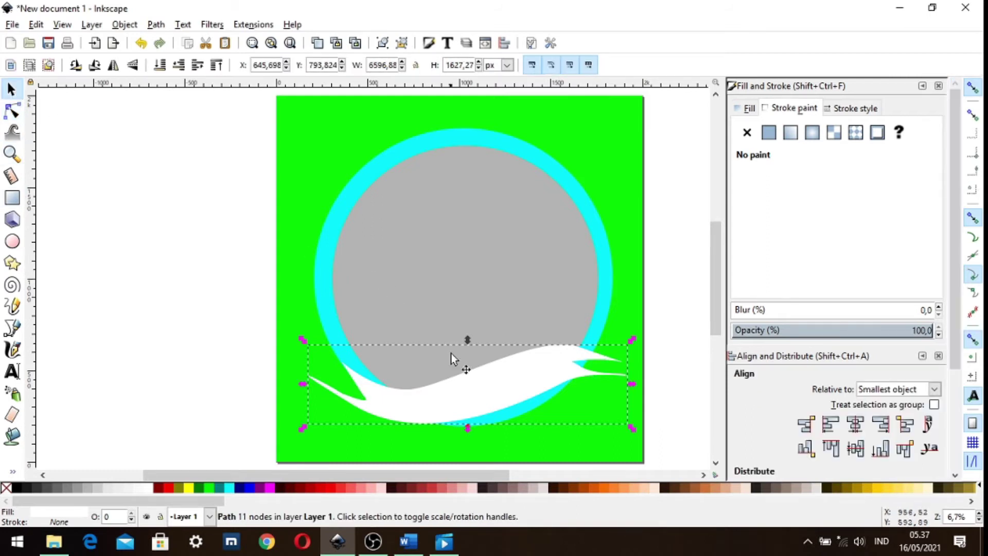
click(404, 405)
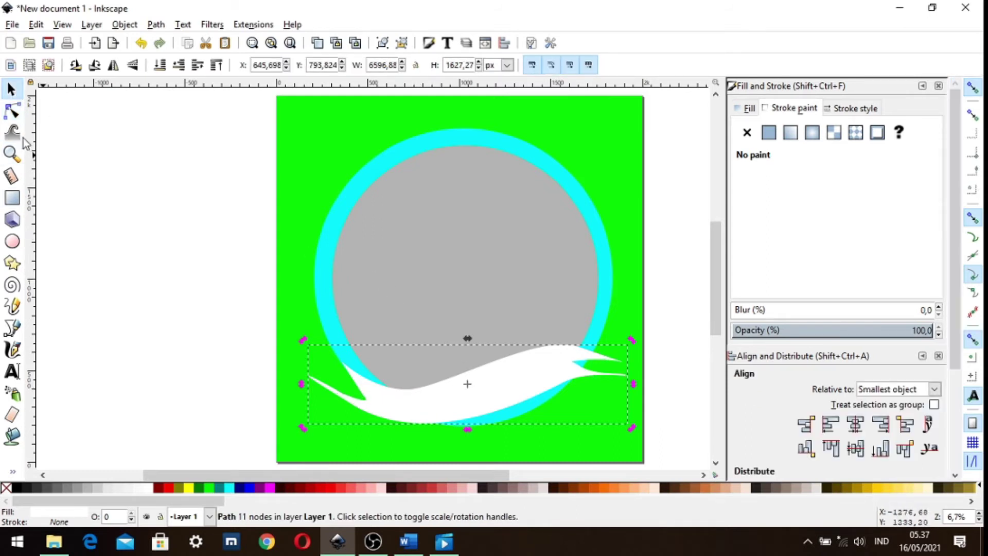
Reshape the banner's lower-left curve and the right fold's curve, node and lower handle.
click(13, 110)
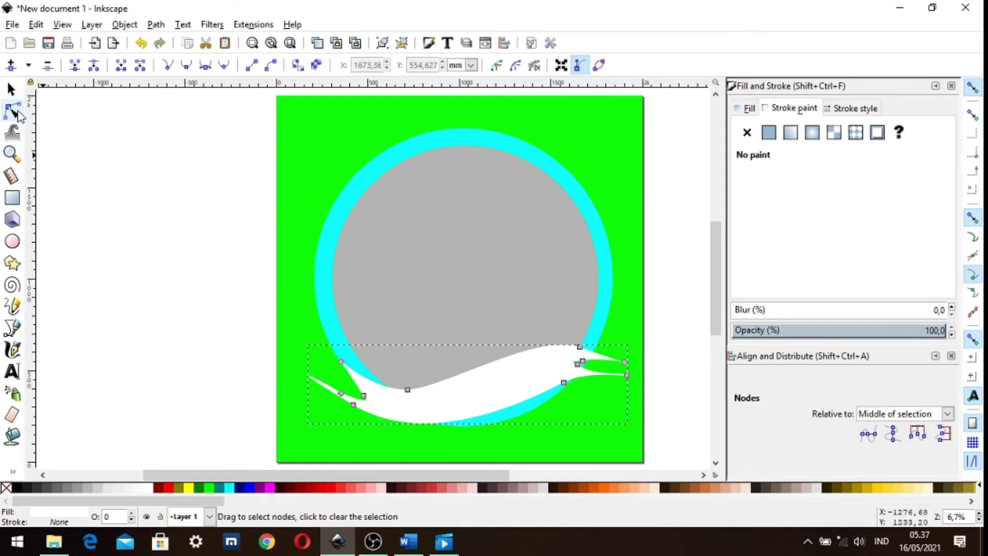
click(363, 395)
mouse_move(377, 410)
mouse_down()
mouse_move(407, 395)
mouse_move(382, 404)
mouse_up()
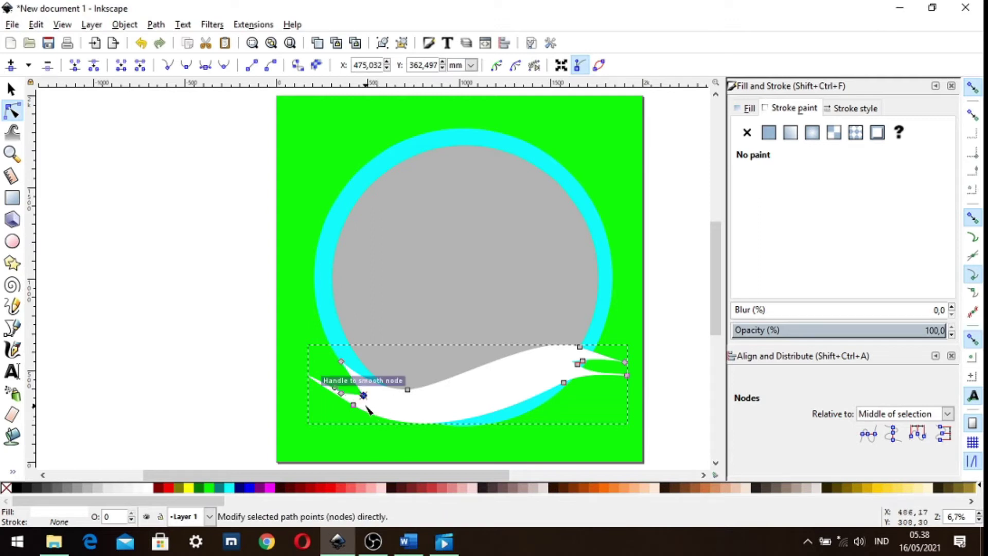
click(591, 377)
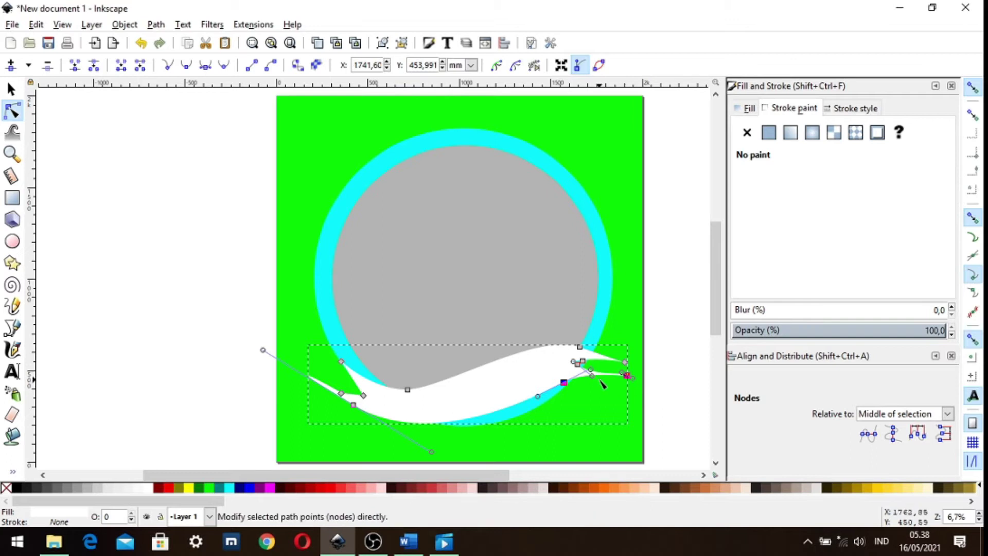
drag(590, 370, 597, 384)
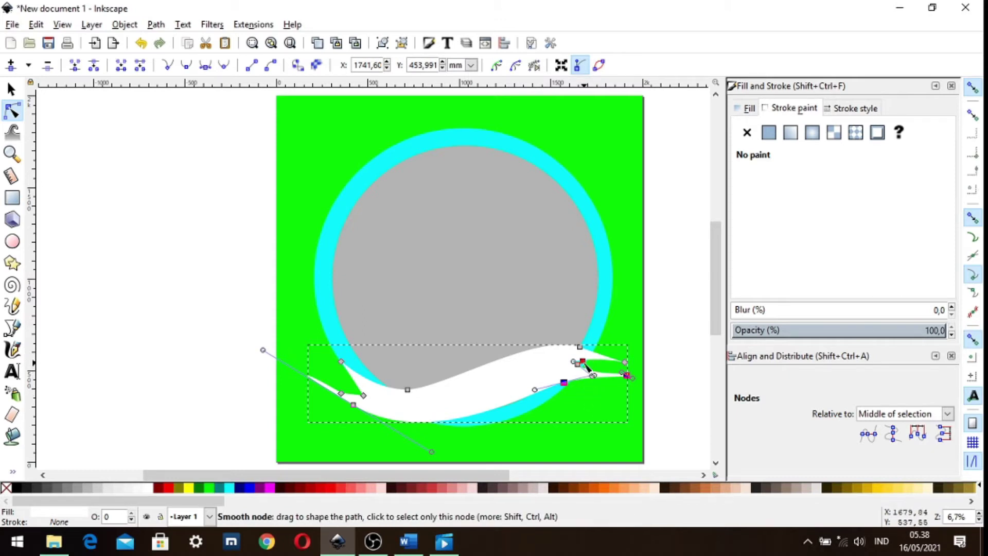
drag(584, 364, 595, 365)
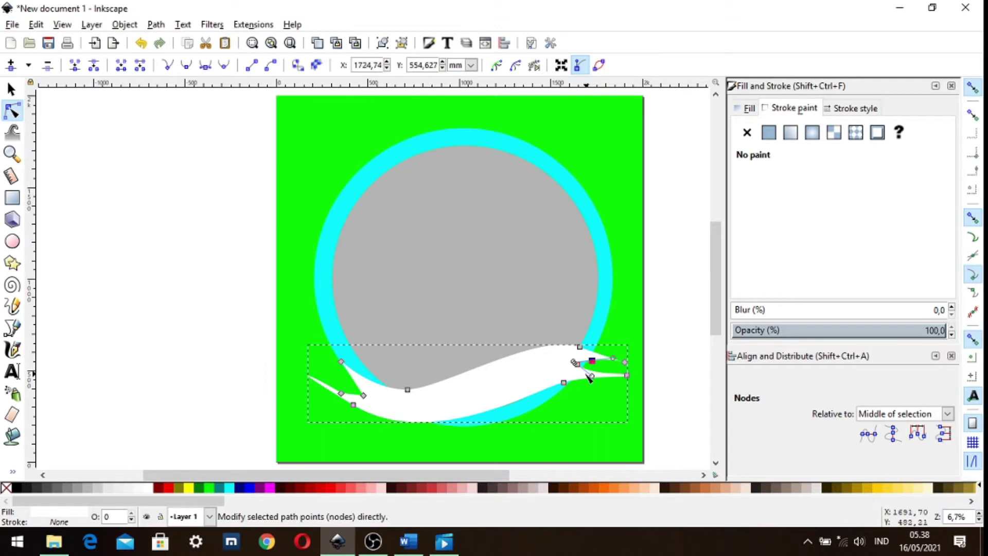
drag(592, 376, 601, 375)
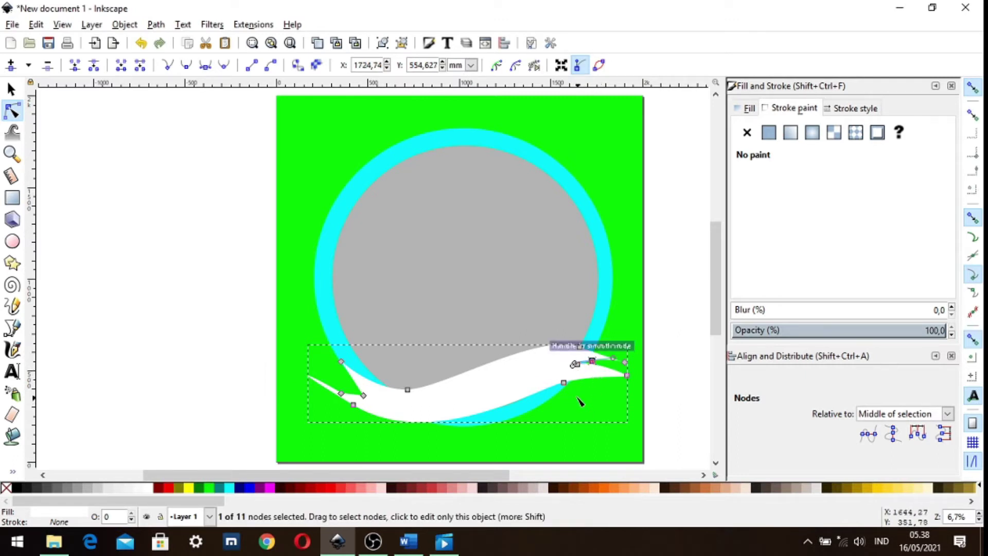
Raise the banner's left-tip node up and left and lift the right fold's curve handle.
click(596, 407)
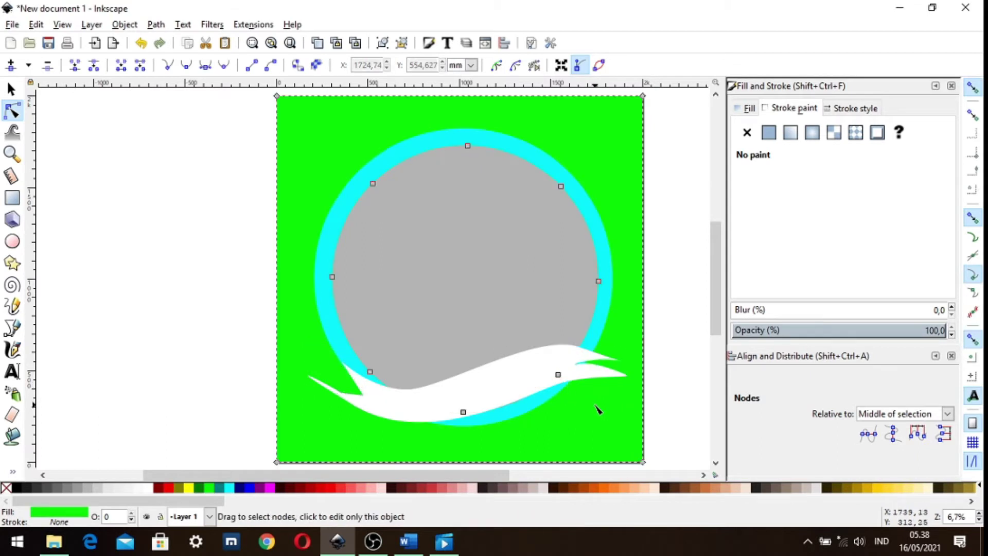
click(371, 407)
drag(352, 406, 344, 391)
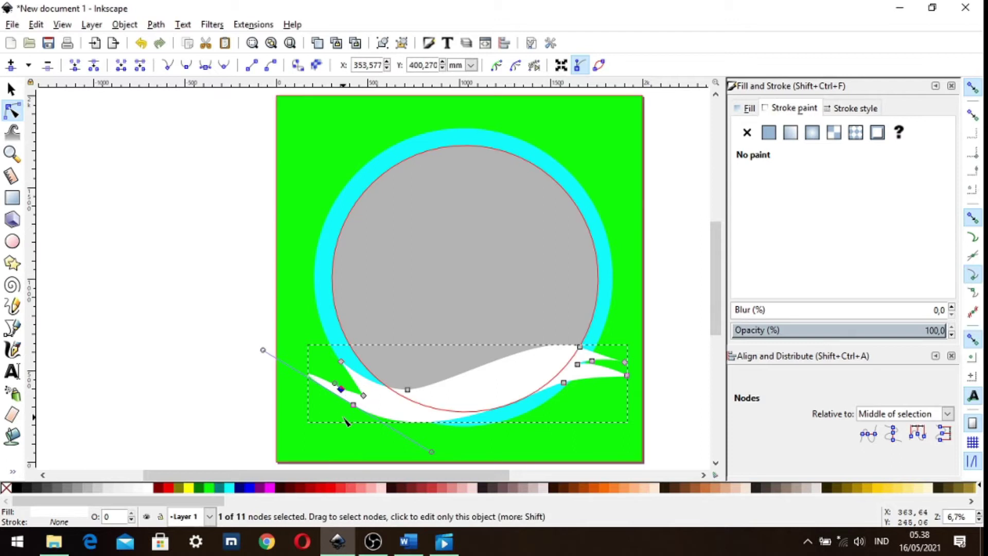
drag(342, 392, 341, 388)
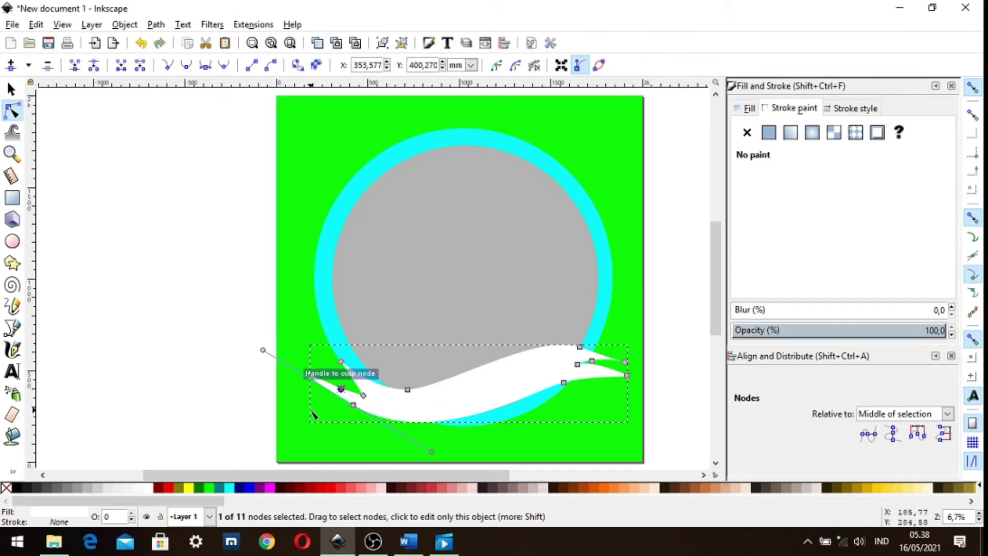
click(564, 383)
drag(596, 380, 595, 377)
click(11, 89)
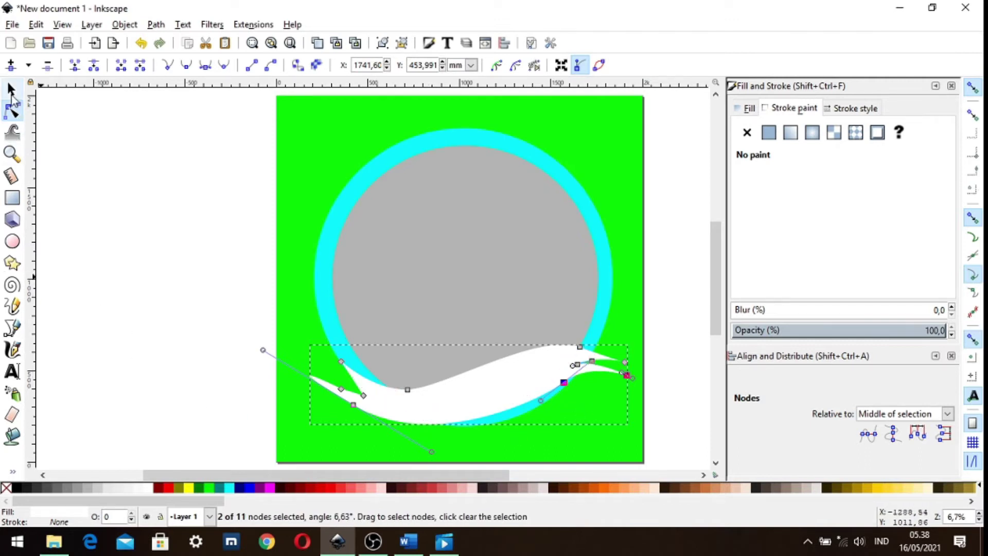
Stretch the banner slightly and rotate it a little clockwise.
click(467, 344)
mouse_move(465, 427)
mouse_down()
mouse_move(472, 456)
mouse_move(475, 428)
mouse_up()
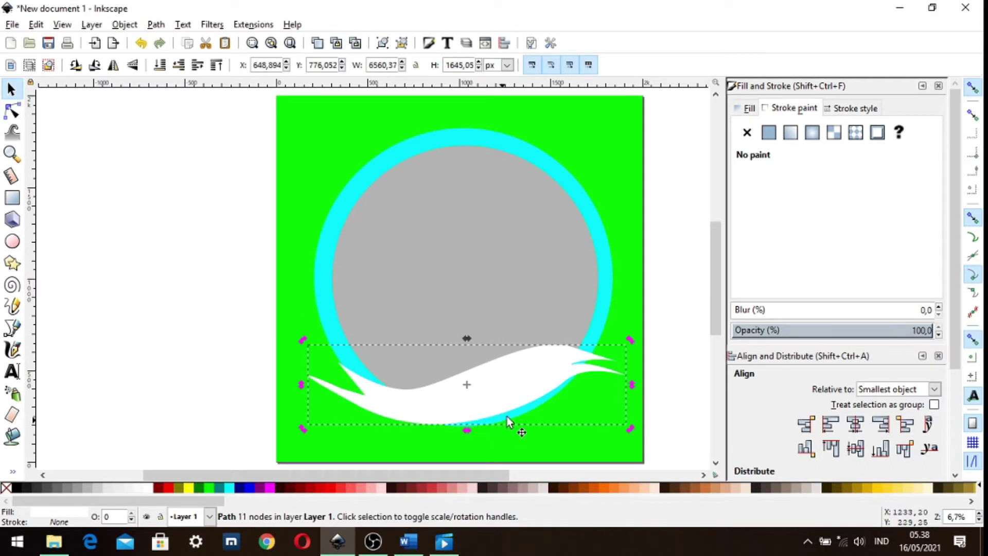
click(633, 386)
mouse_move(630, 341)
mouse_down()
mouse_move(619, 351)
mouse_move(630, 350)
mouse_up()
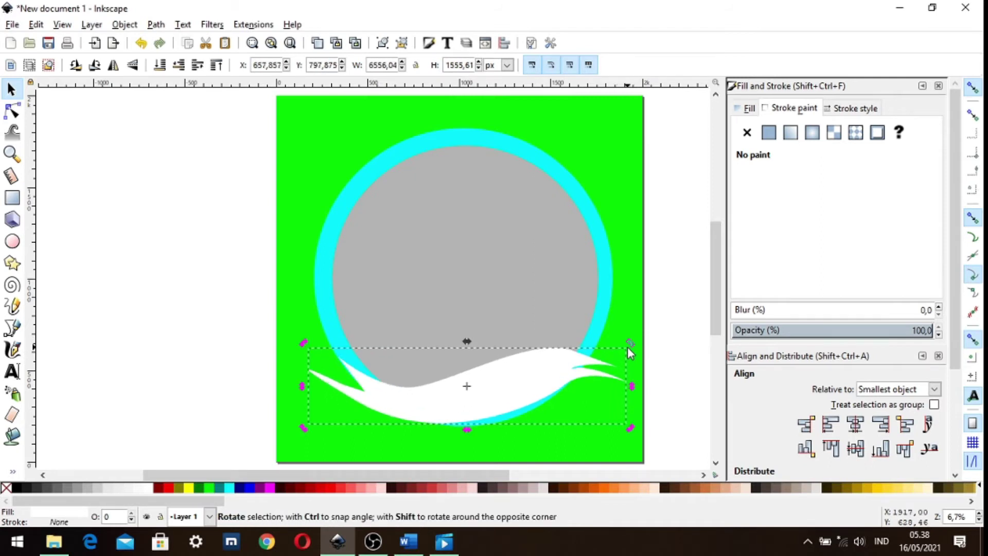
click(390, 399)
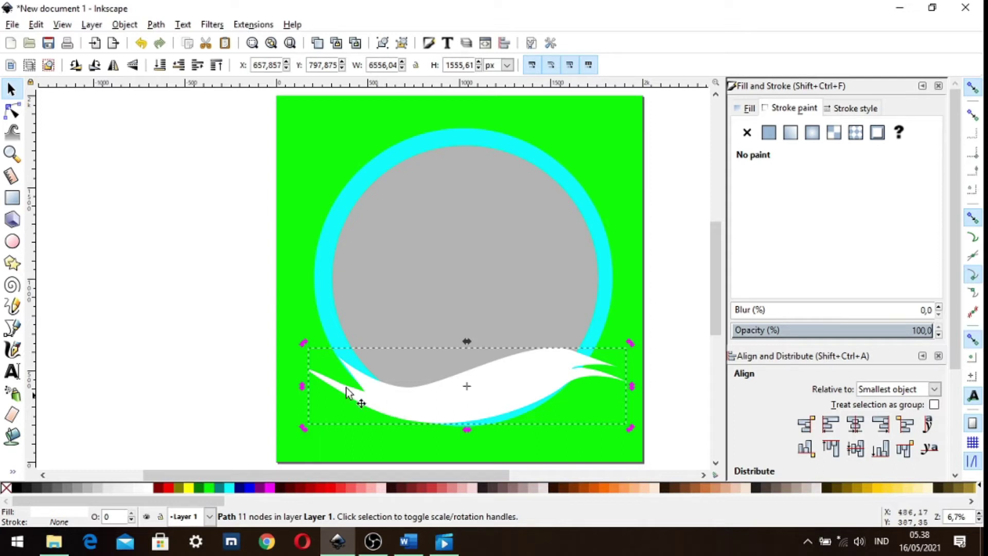
Move the banner's left-end node and reshape the curves near its right tip.
click(12, 111)
mouse_move(409, 387)
mouse_down()
mouse_move(399, 379)
mouse_move(465, 387)
mouse_move(395, 394)
mouse_up()
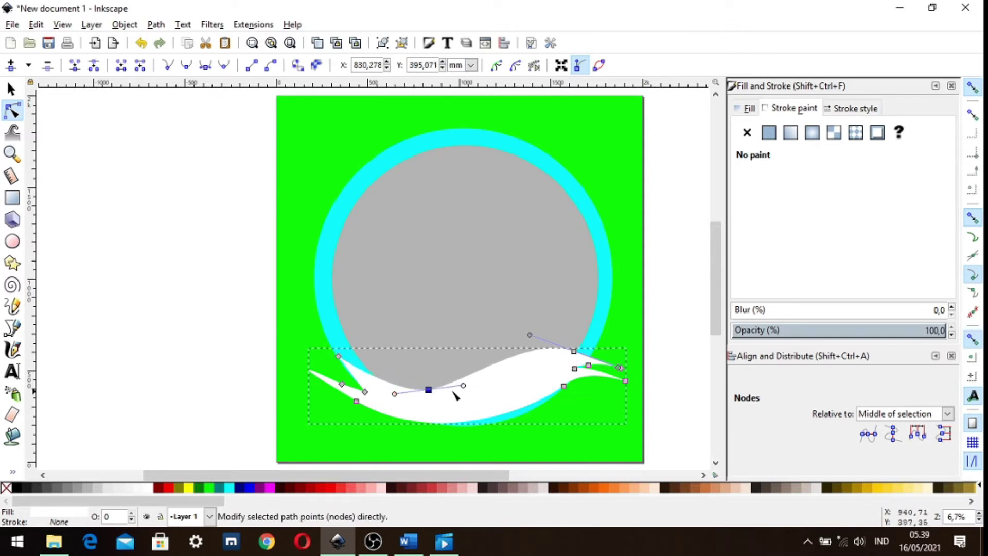
drag(530, 335, 528, 351)
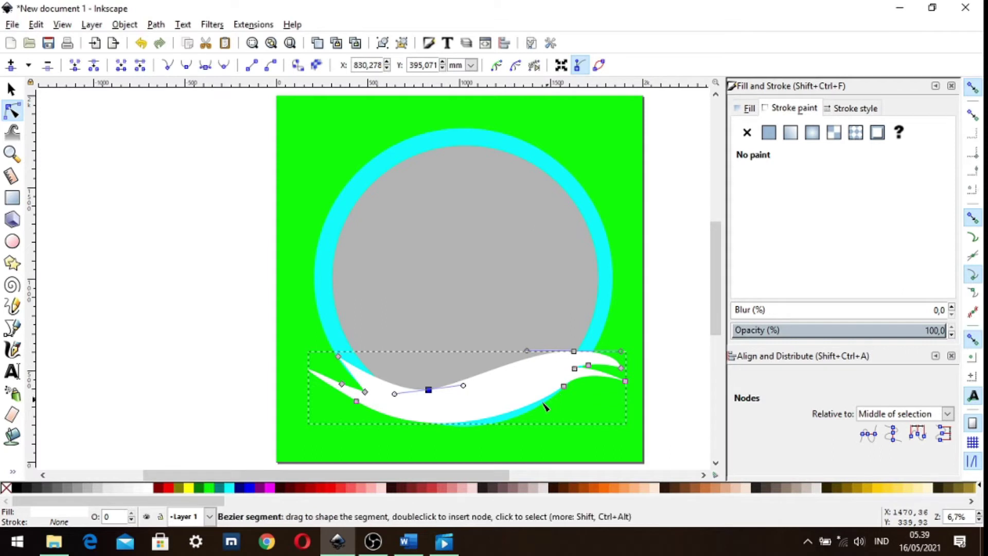
click(573, 369)
click(623, 370)
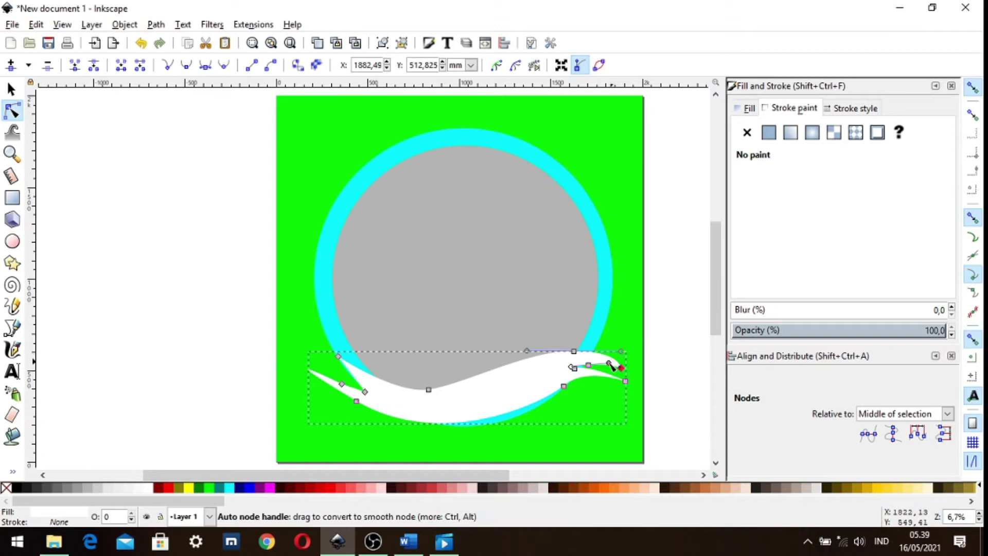
drag(610, 366, 621, 367)
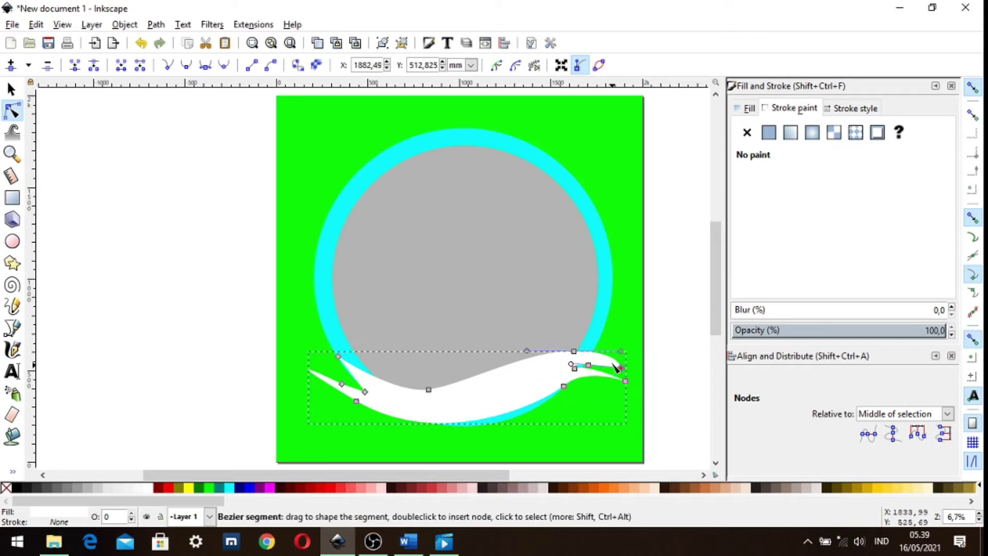
drag(572, 366, 575, 370)
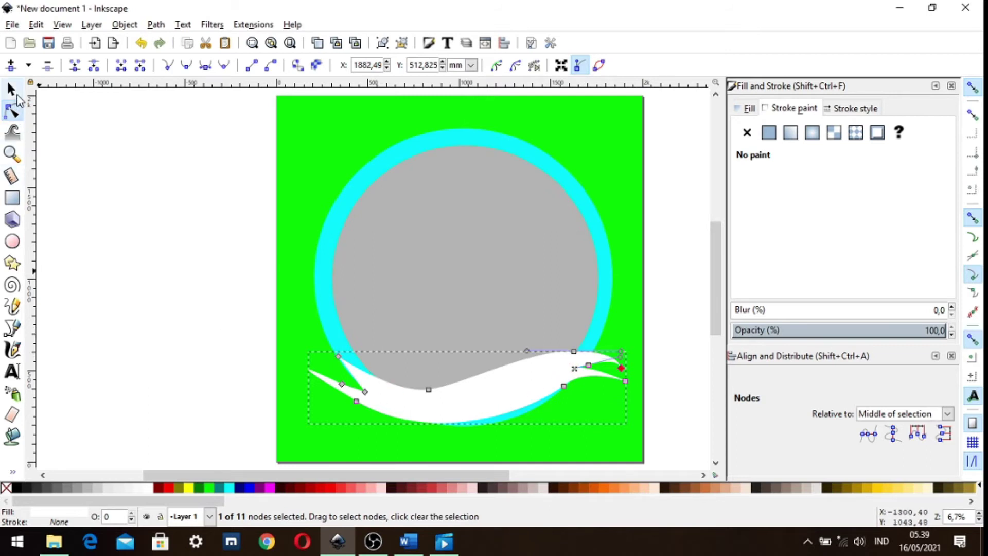
click(12, 89)
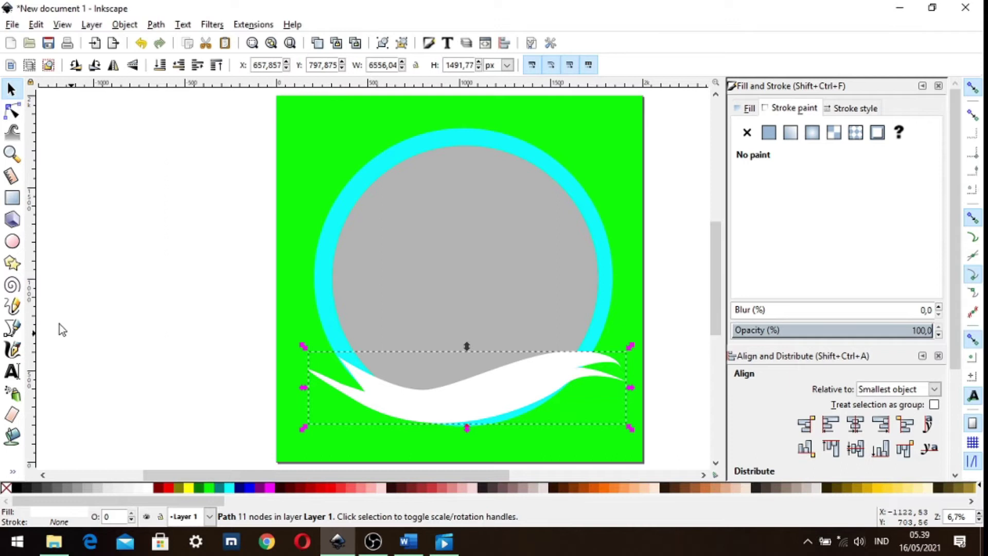
Keep px units and a solid dash, raising the banner's stroke width to about 35 px.
click(11, 90)
click(856, 108)
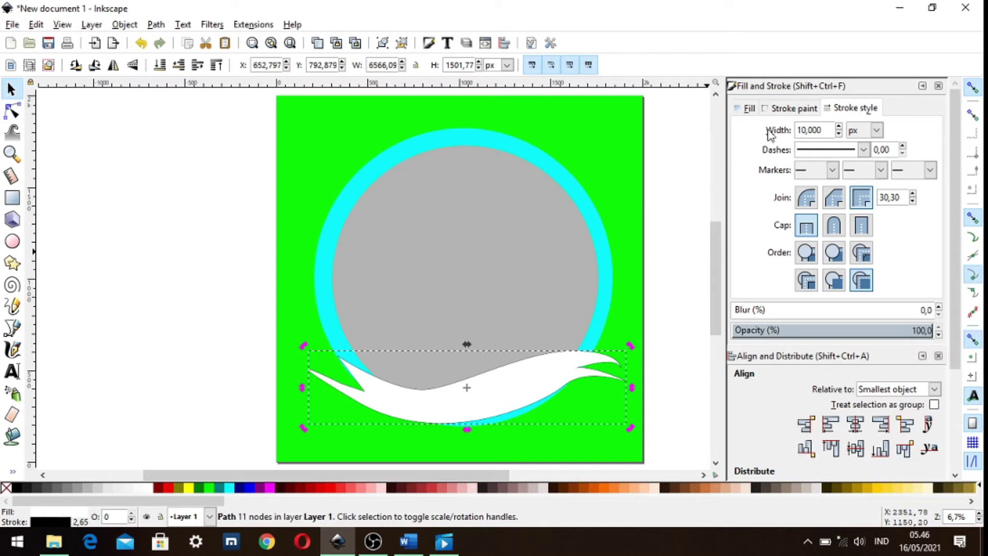
click(745, 110)
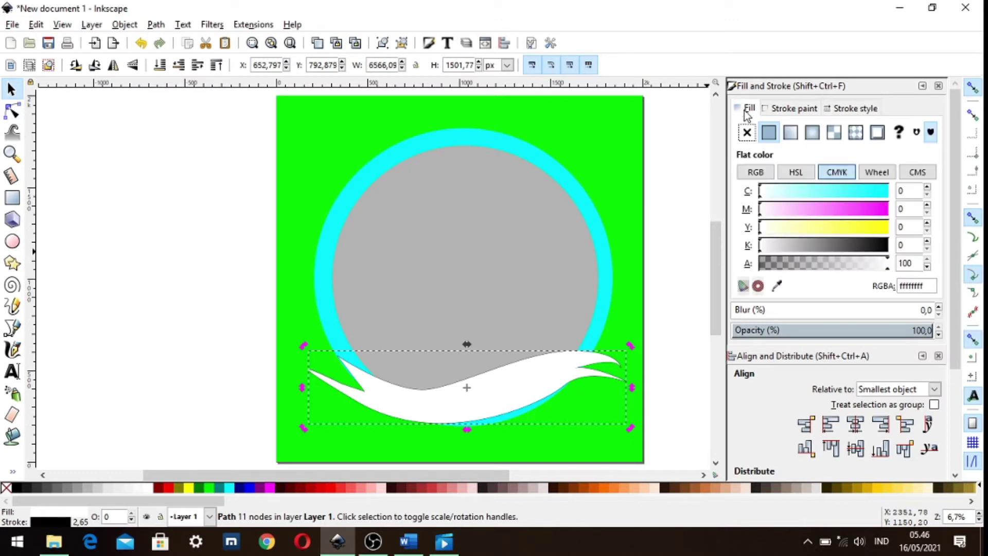
click(794, 109)
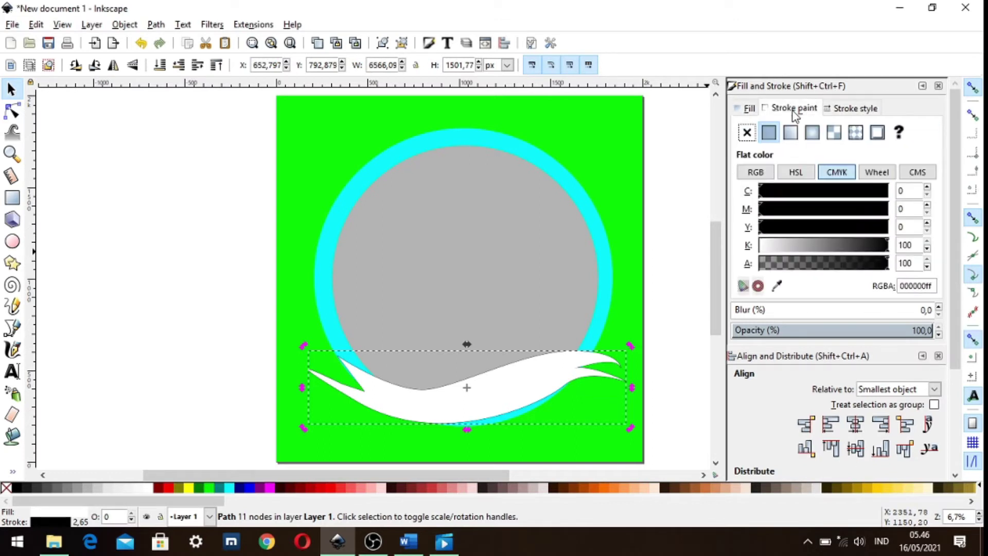
click(845, 109)
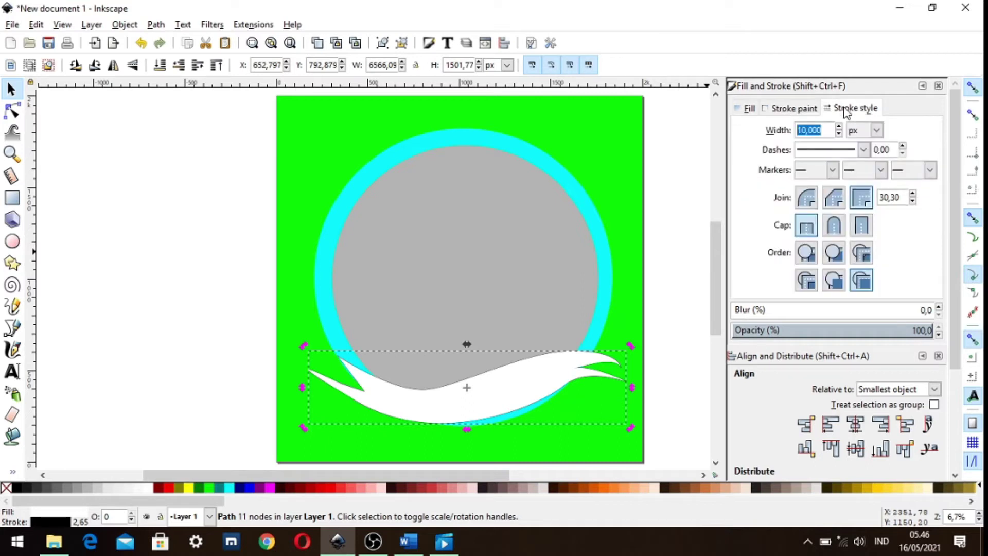
click(877, 131)
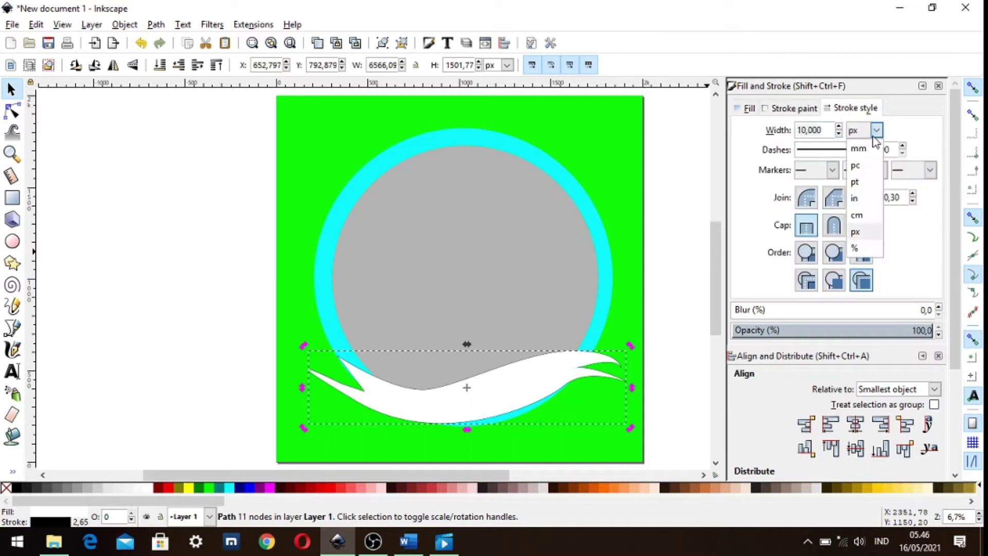
click(864, 232)
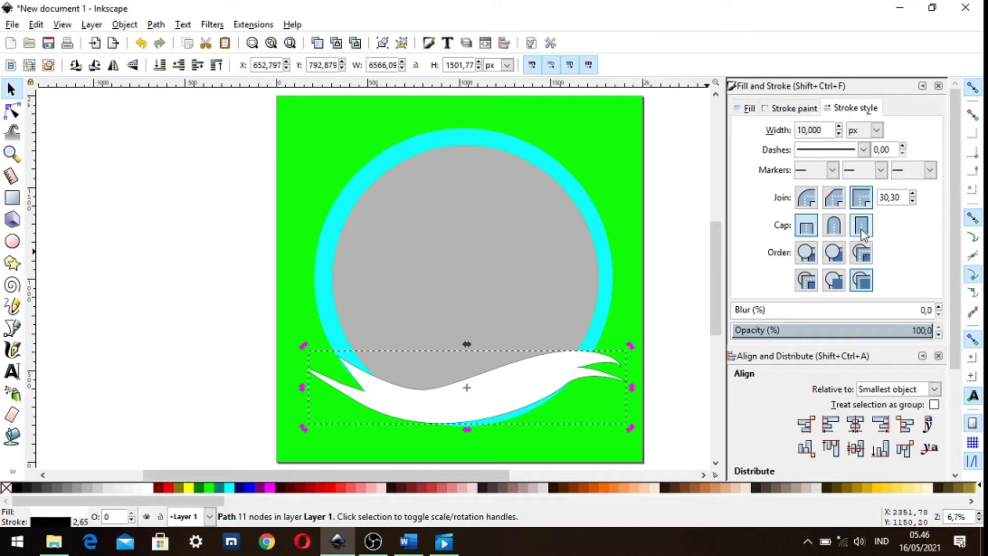
click(839, 127)
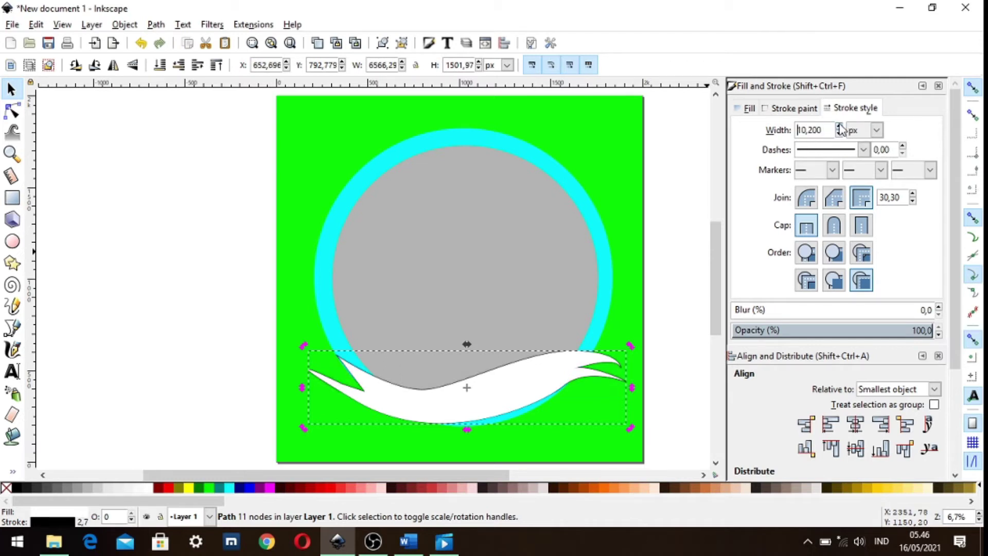
click(839, 126)
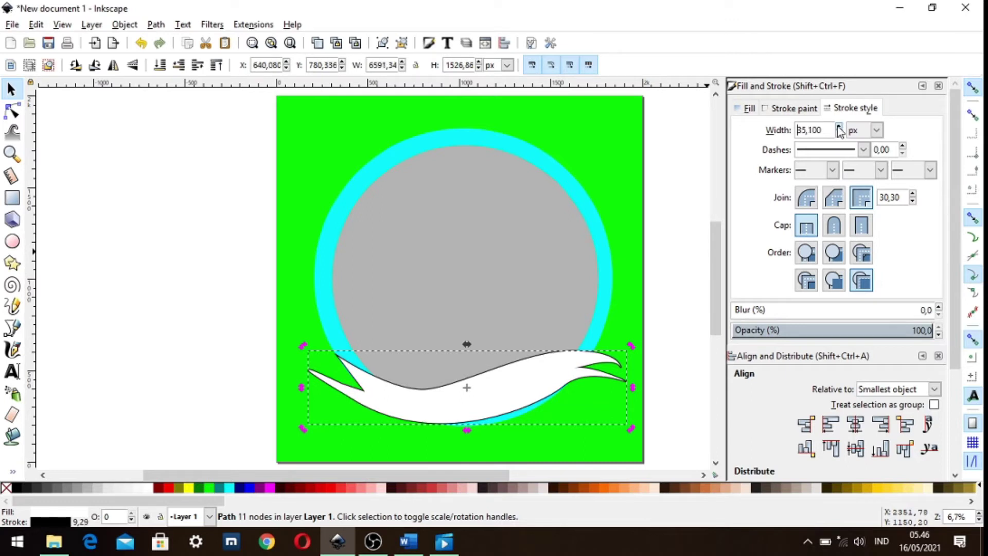
click(839, 127)
click(838, 127)
click(864, 150)
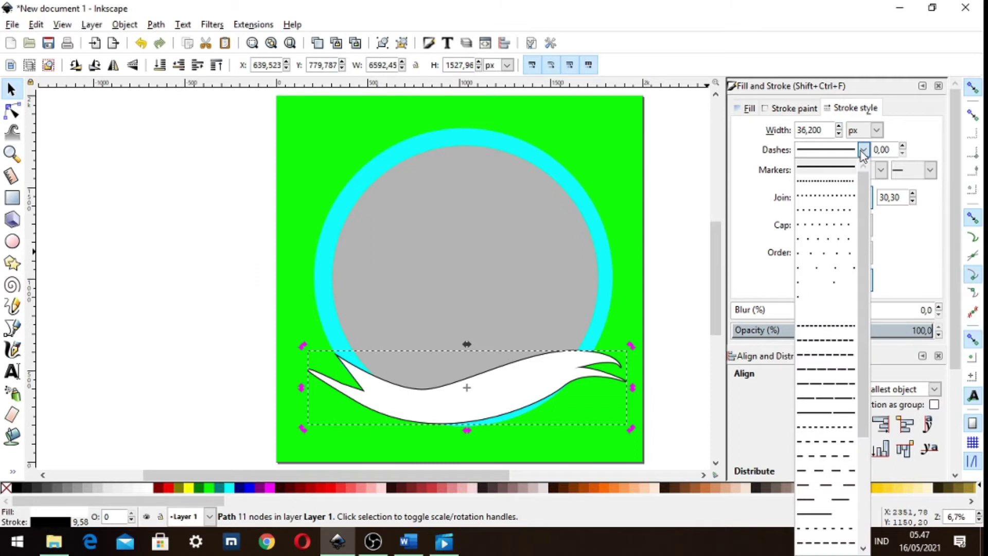
click(842, 166)
Thicken the outline further, entering 38 in the width field, ending at 80.7 px.
click(839, 127)
click(839, 128)
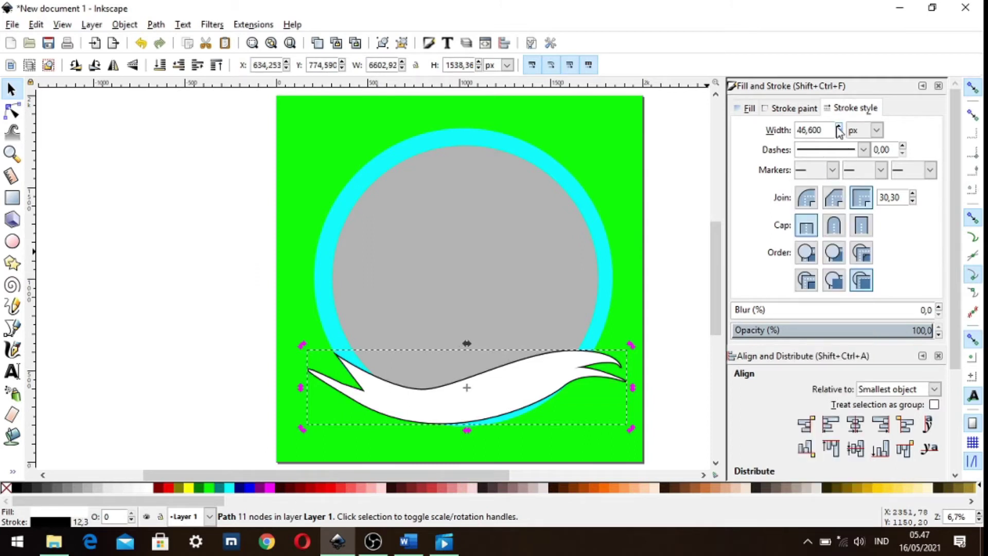
click(839, 128)
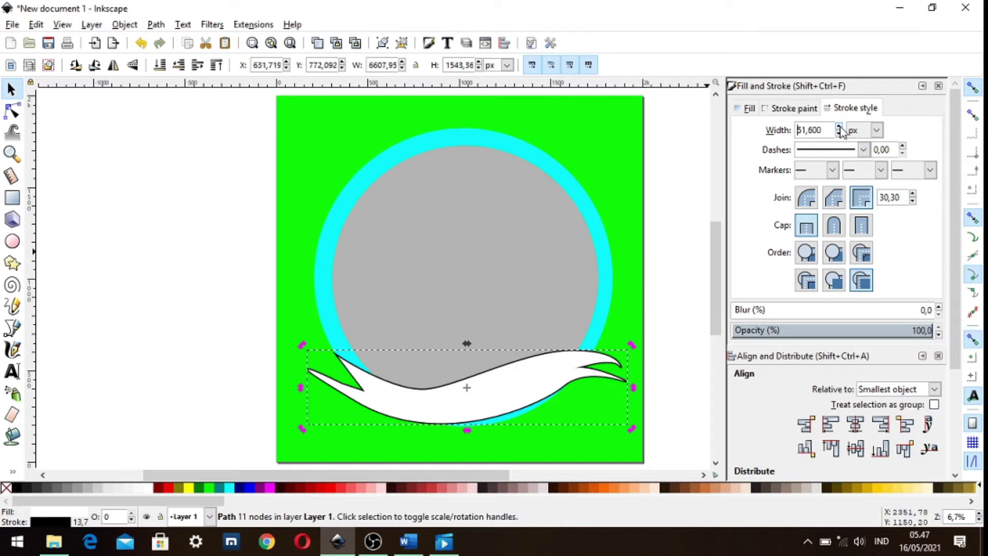
click(839, 127)
drag(801, 129, 797, 132)
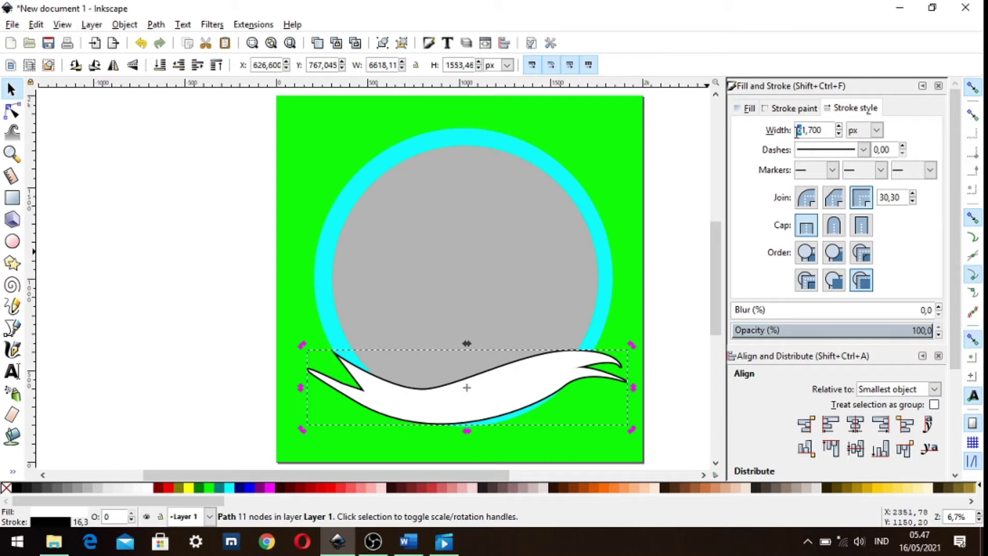
text(3)
text(80)
click(676, 237)
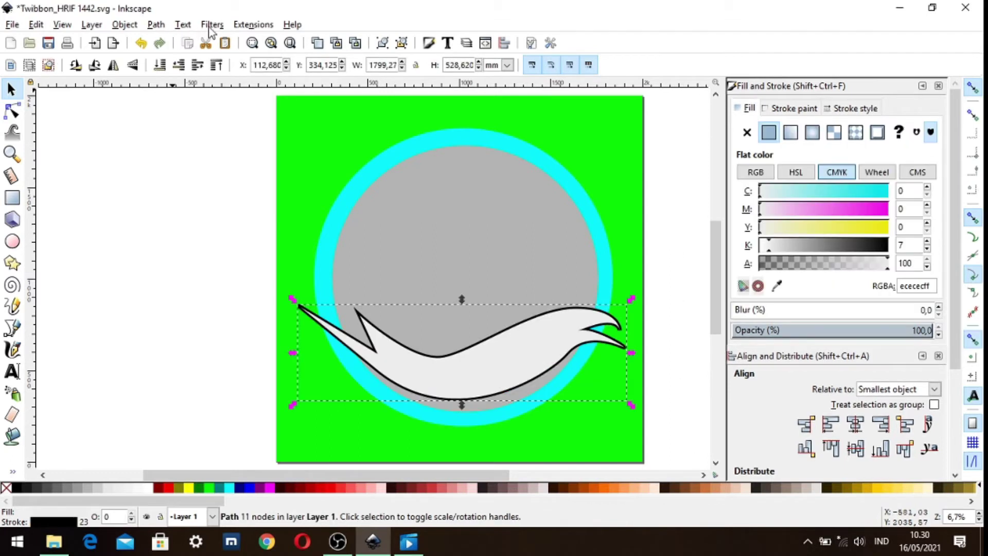
click(212, 25)
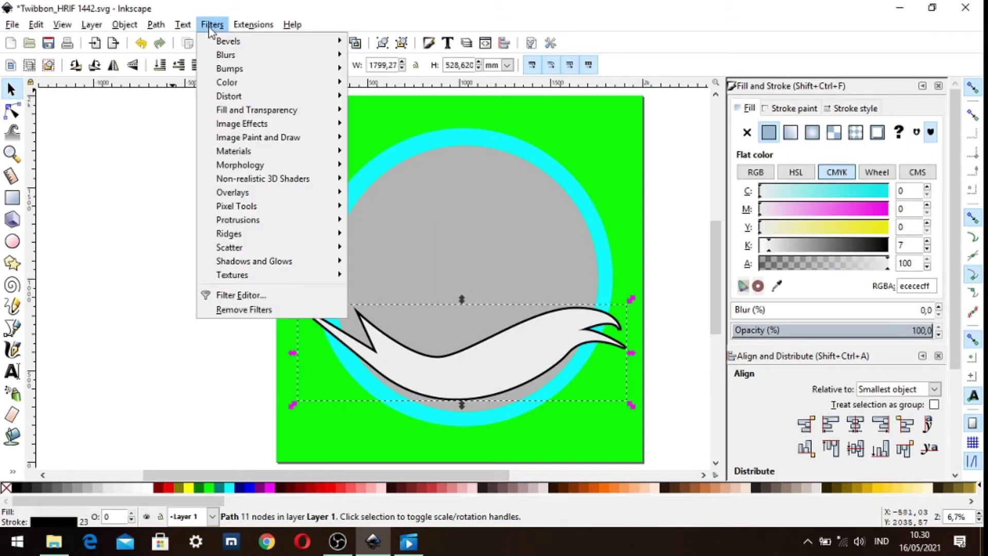
mouse_move(255, 261)
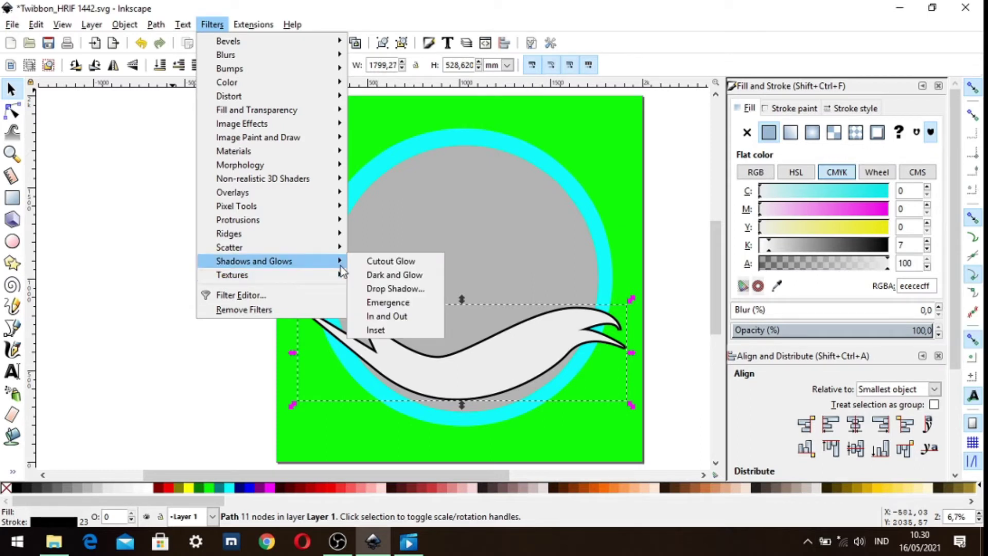
Apply an Outer Drop Shadow with blur 9.8 and offsets 17.4 and 19.0 to the banner.
click(392, 288)
drag(509, 246, 546, 246)
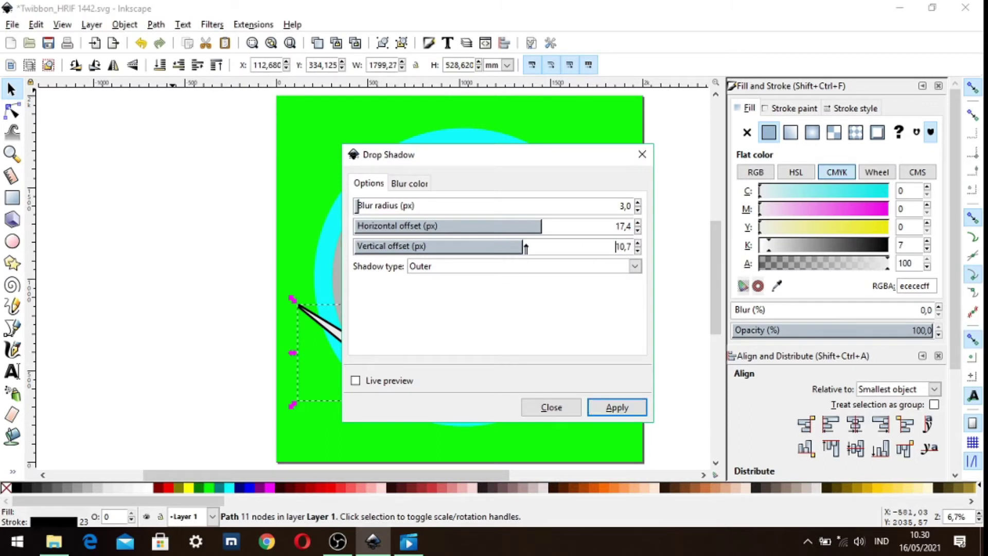
drag(560, 160, 863, 104)
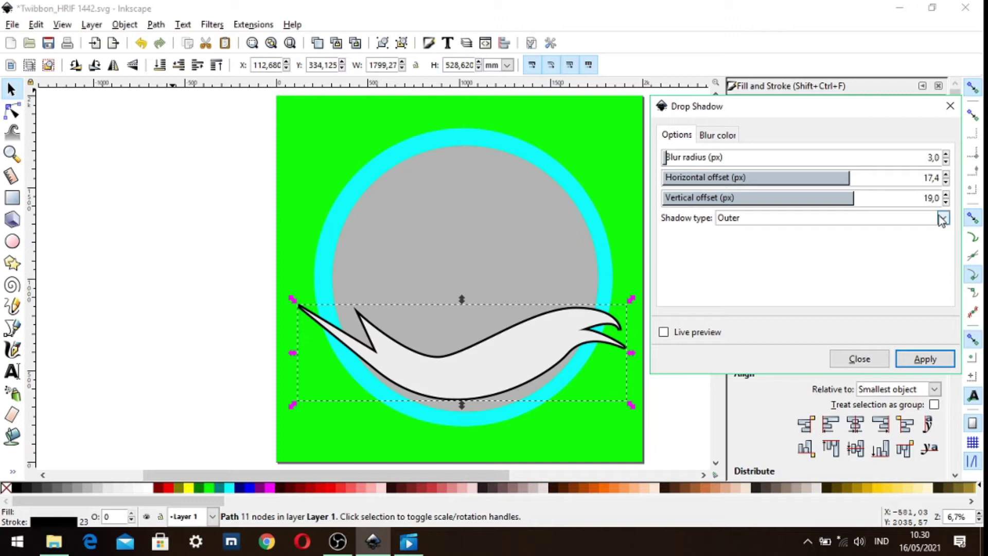
click(943, 220)
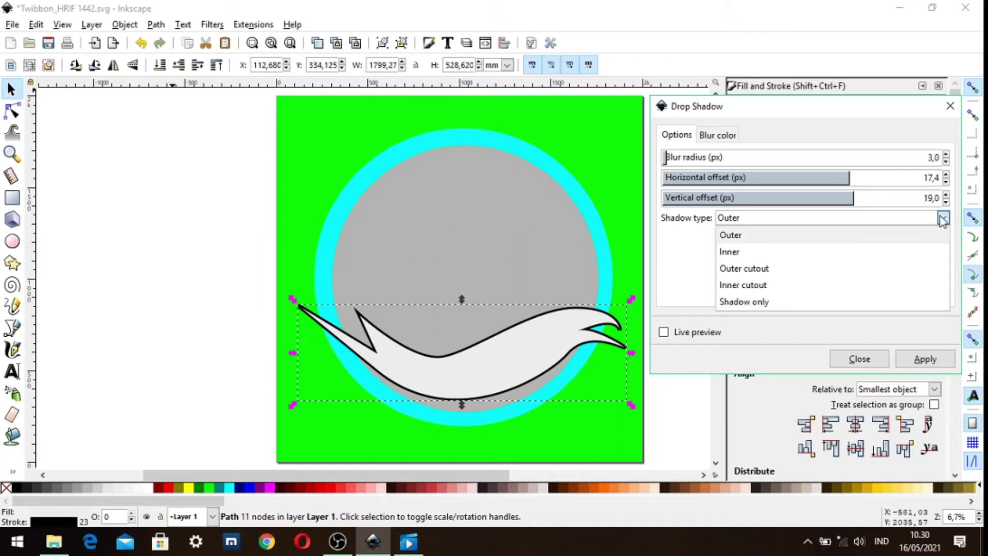
click(777, 236)
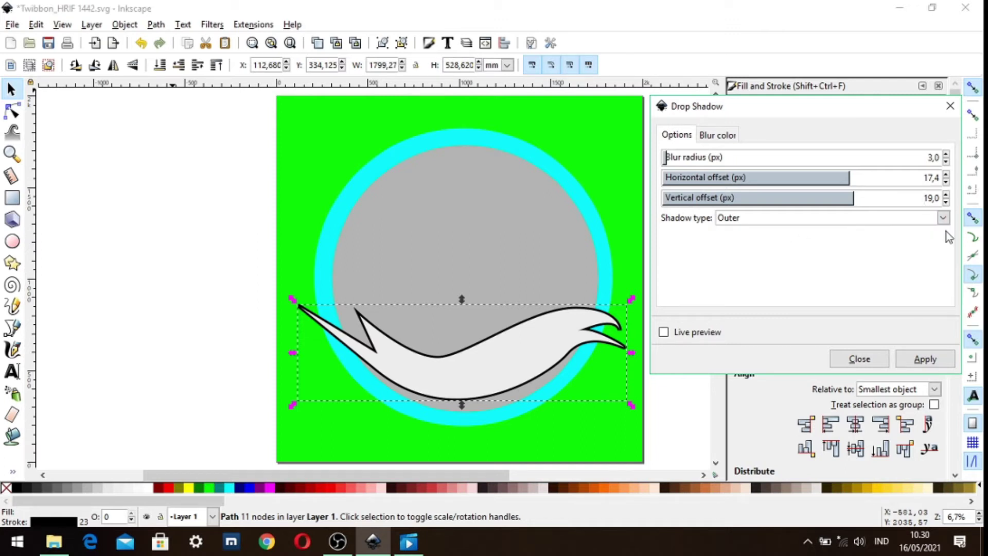
click(943, 218)
click(828, 254)
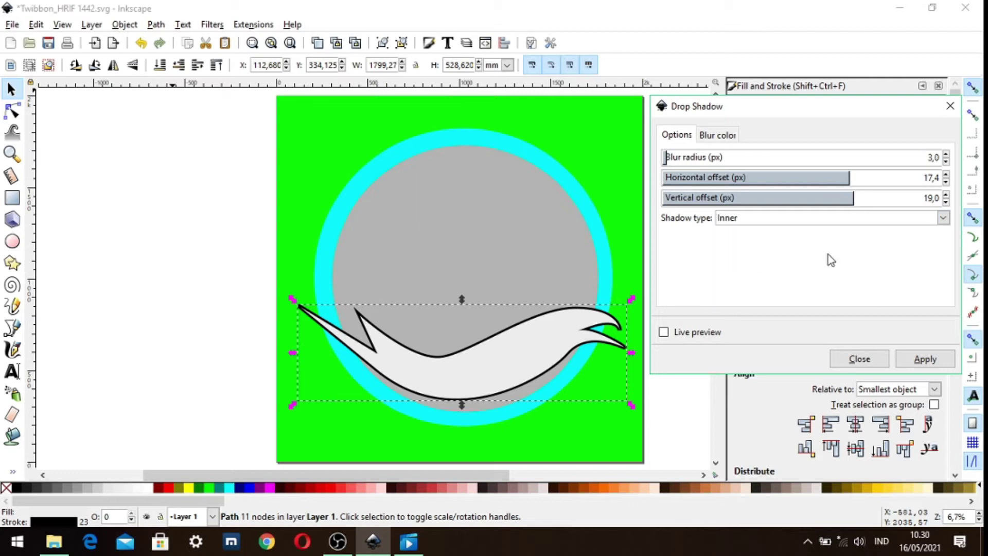
click(942, 218)
click(787, 233)
drag(667, 159, 761, 165)
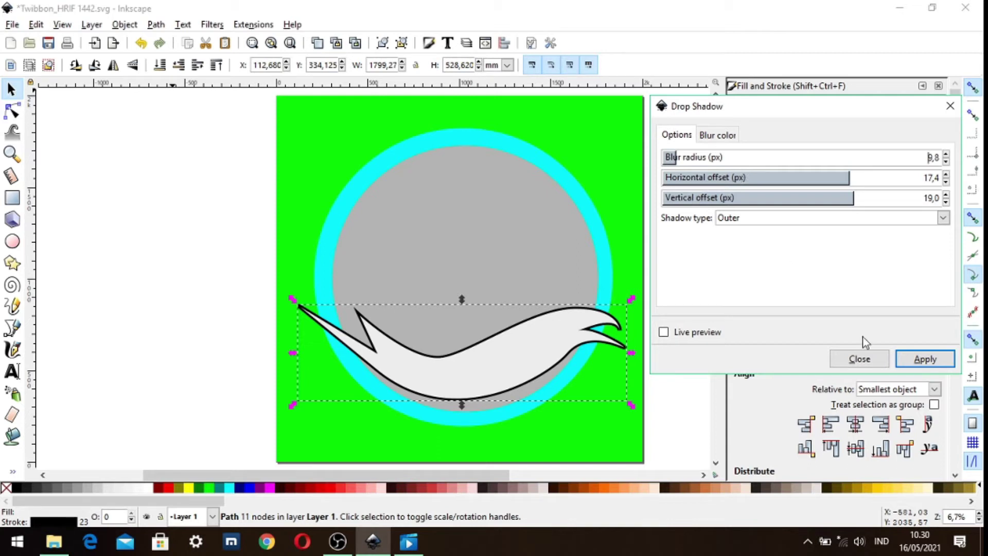
click(914, 366)
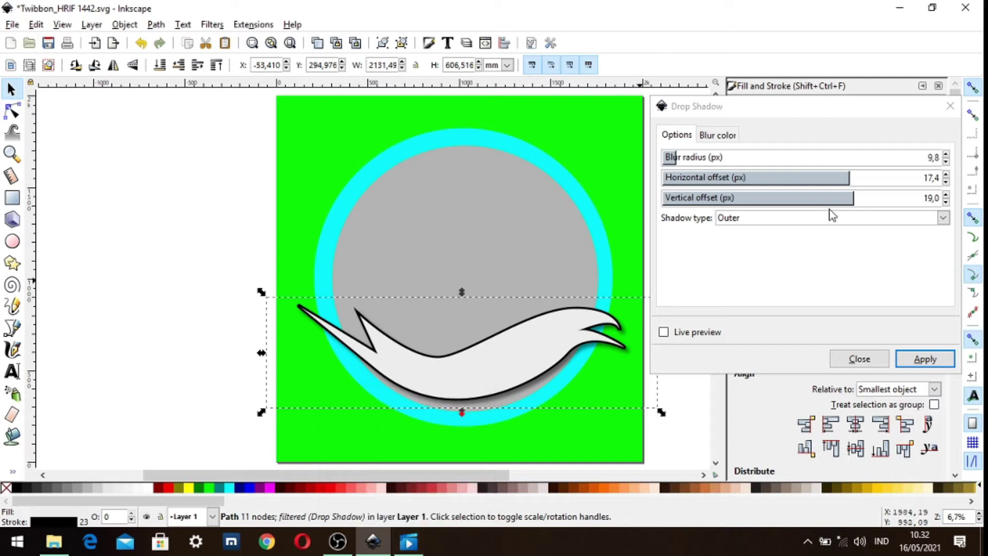
Change the Drop Shadow offsets to -18,3 horizontal and -4,0 vertical and reapply it.
click(849, 178)
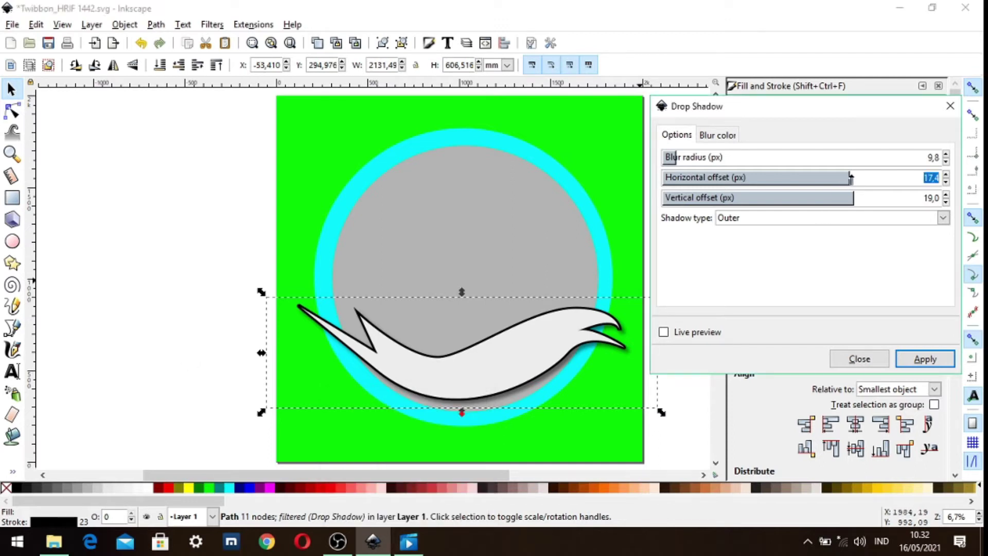
mouse_move(945, 183)
mouse_down()
mouse_move(947, 202)
mouse_move(946, 186)
mouse_up()
click(846, 200)
click(946, 181)
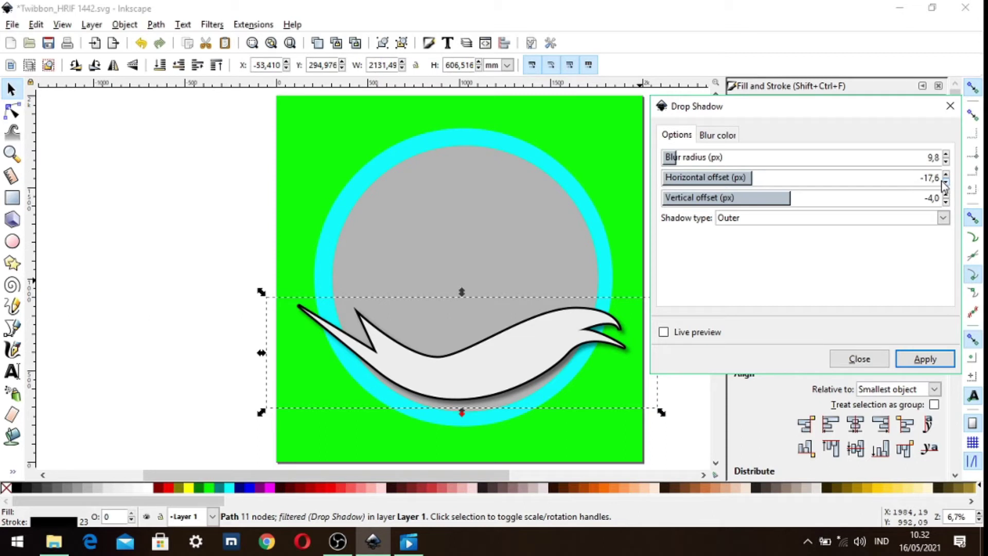
click(945, 181)
click(554, 344)
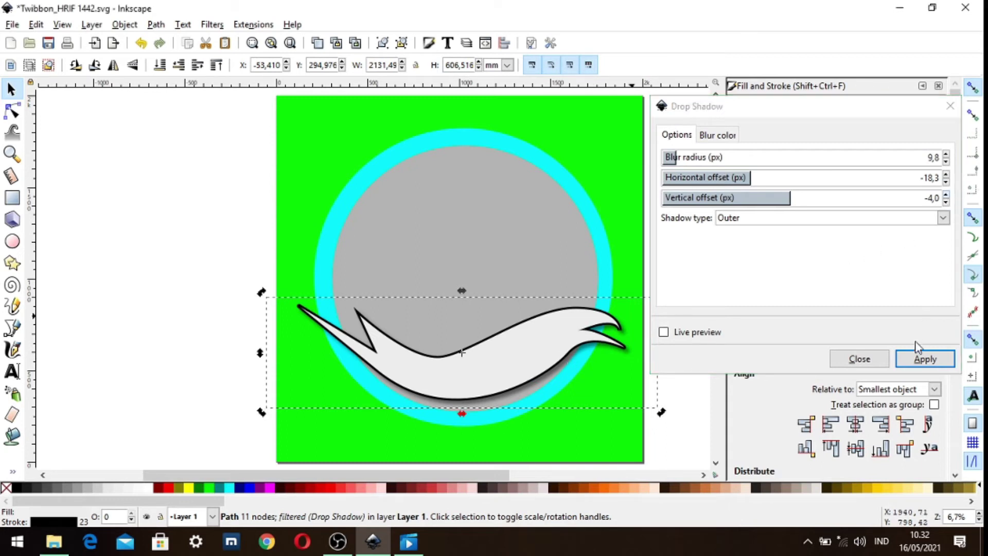
click(916, 362)
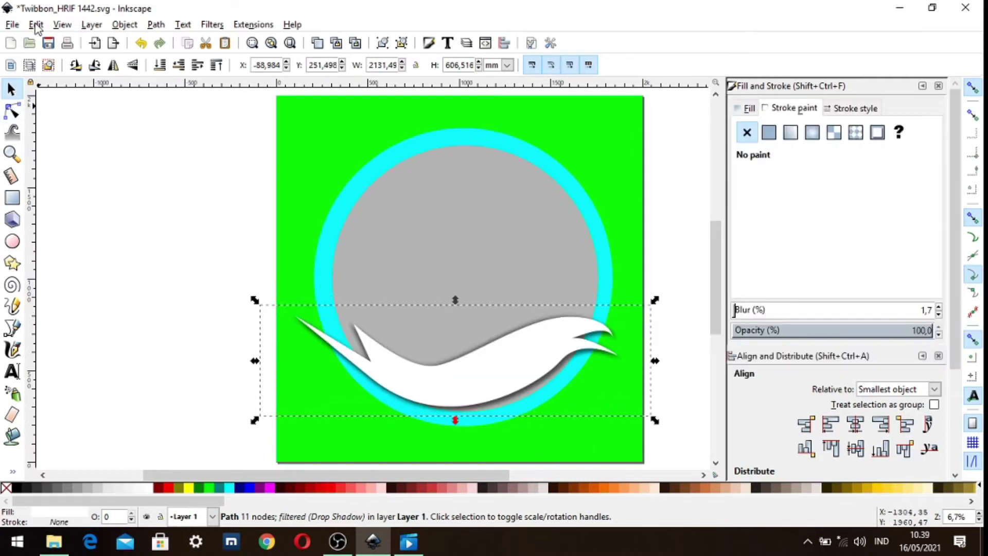
click(35, 24)
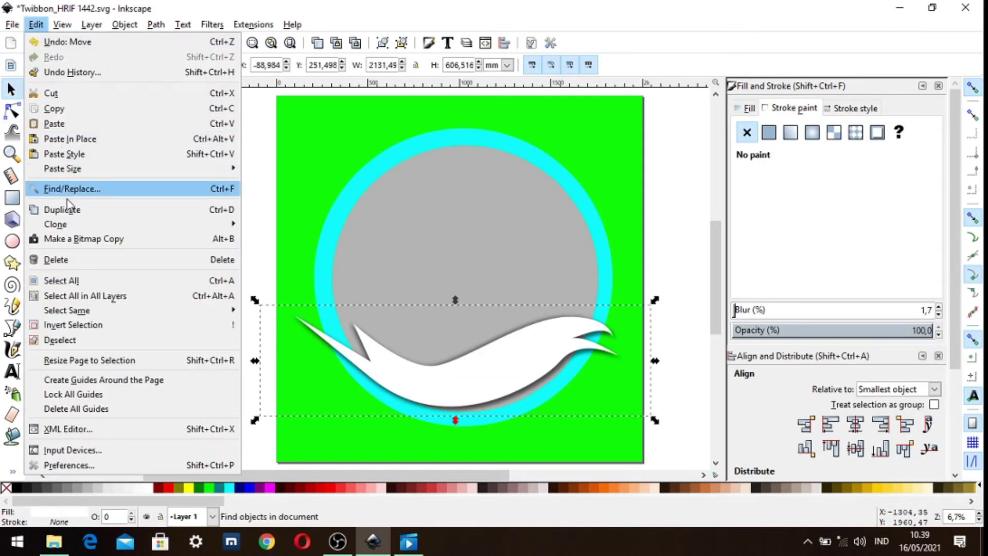
Duplicate the ribbon and give the copy a flat-colour outline and a gray fill.
click(68, 209)
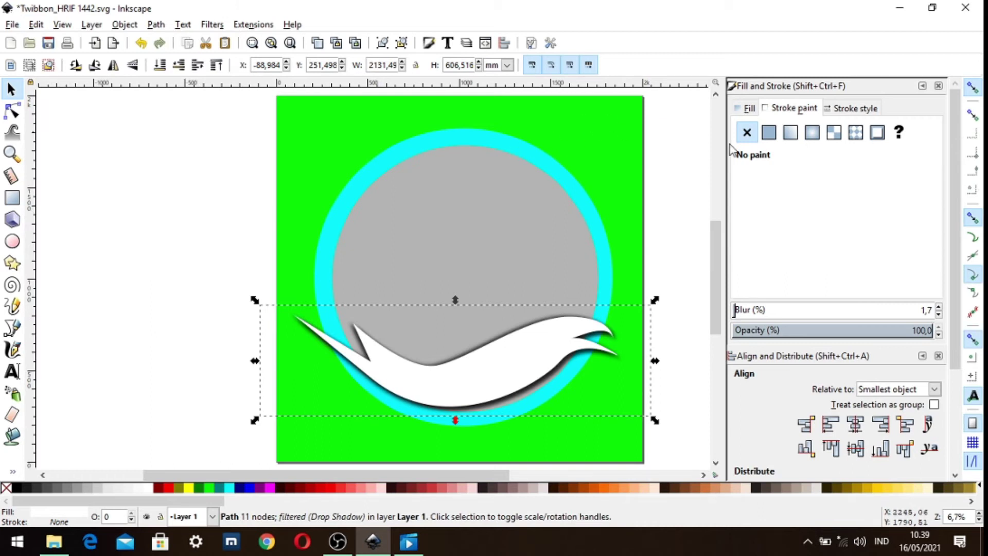
click(770, 134)
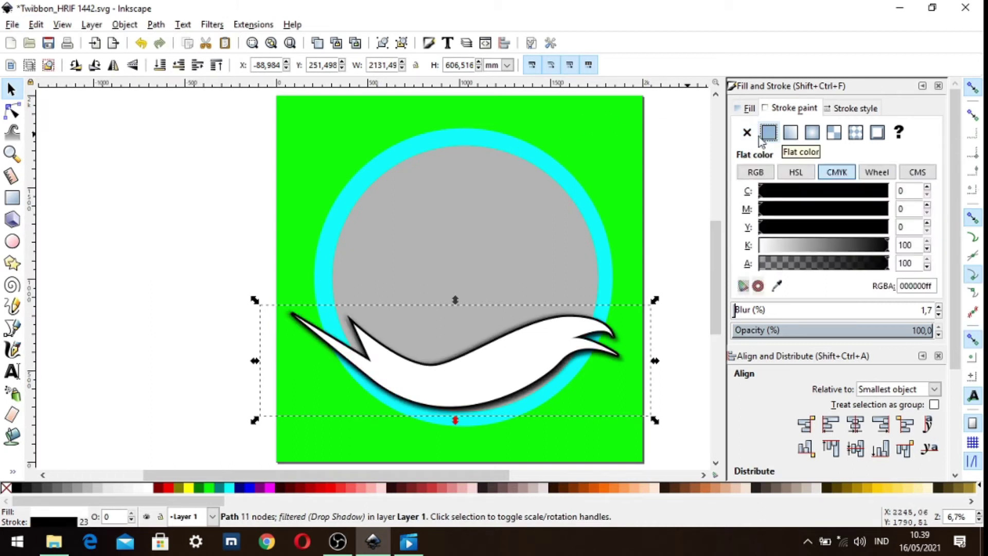
click(80, 489)
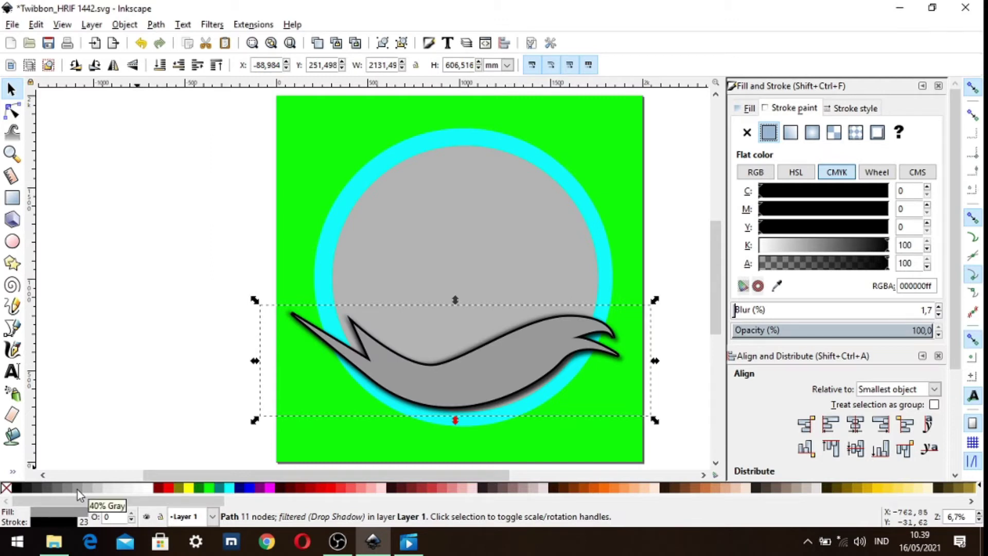
click(791, 132)
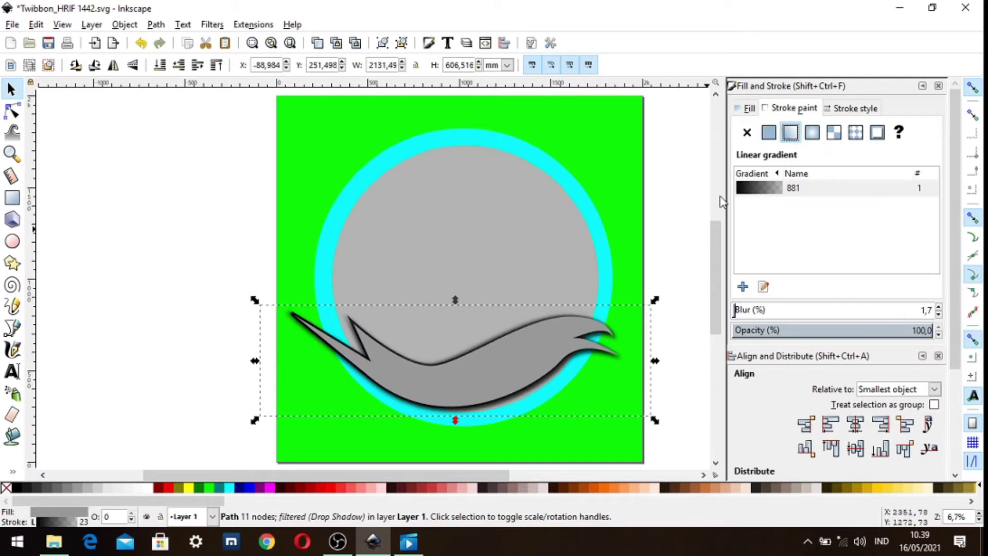
click(509, 355)
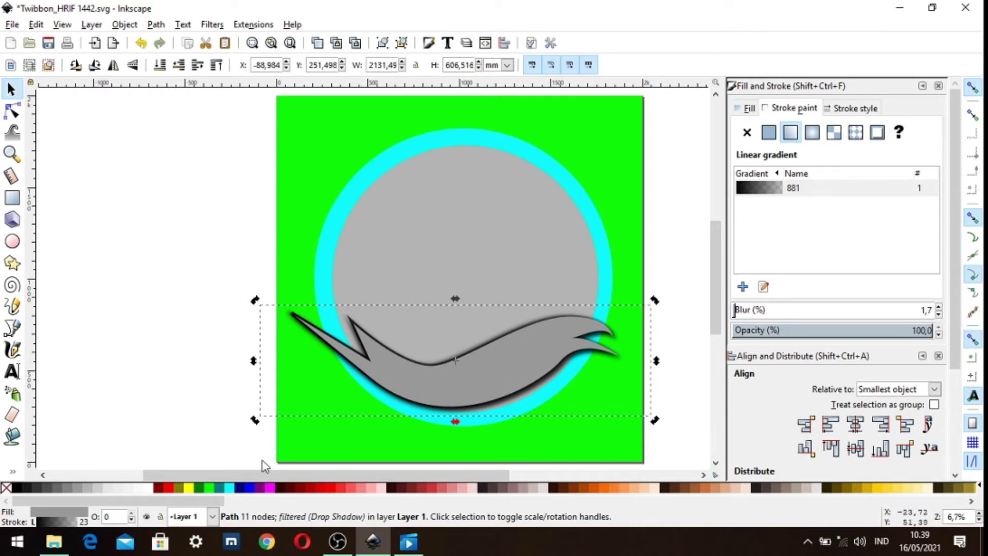
click(88, 492)
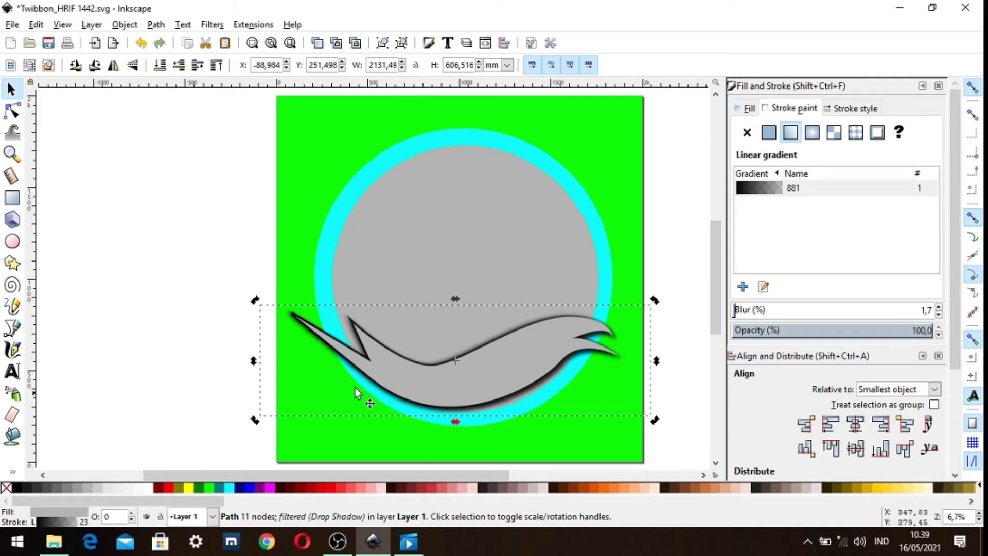
Try darker gray, maroon and white fills, settling on a black outline and 30% Gray.
click(767, 137)
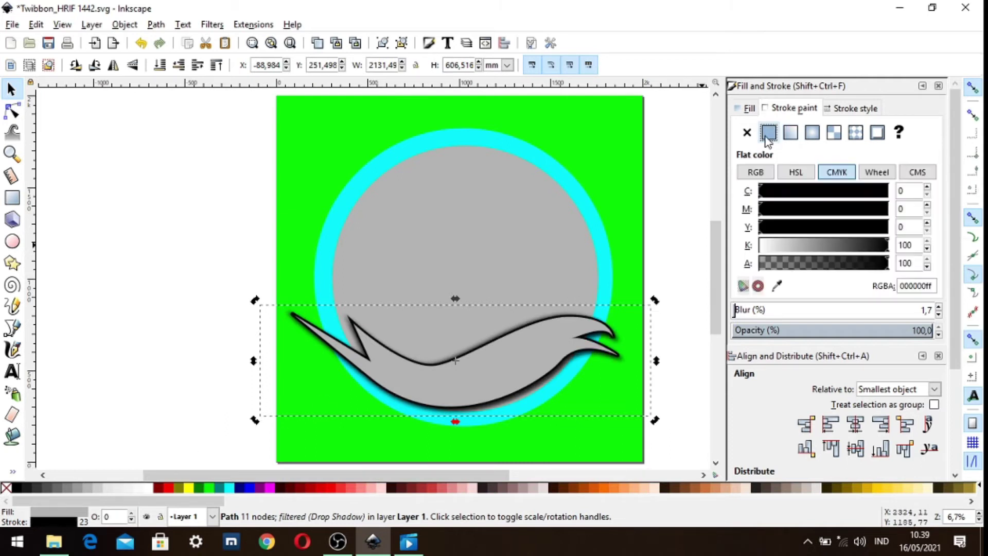
click(78, 485)
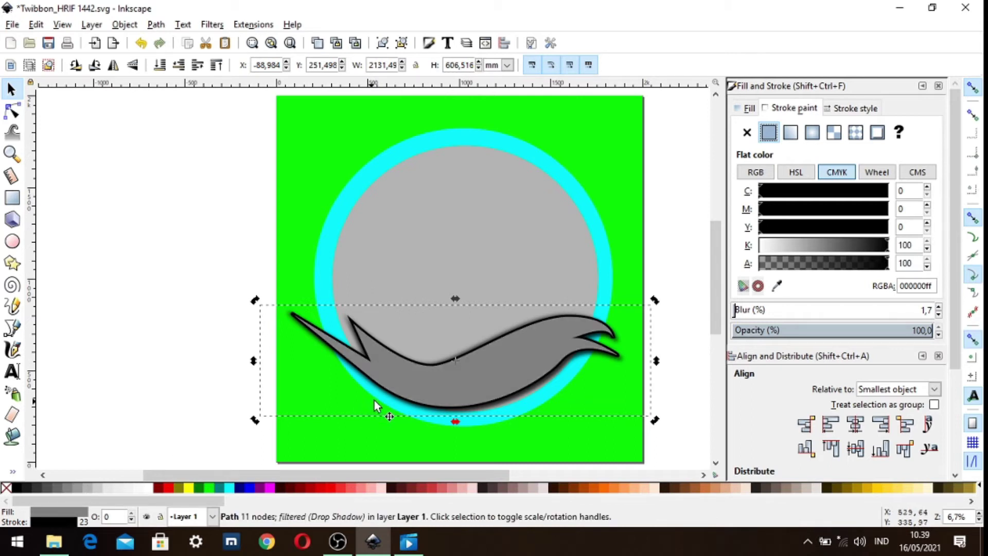
click(474, 373)
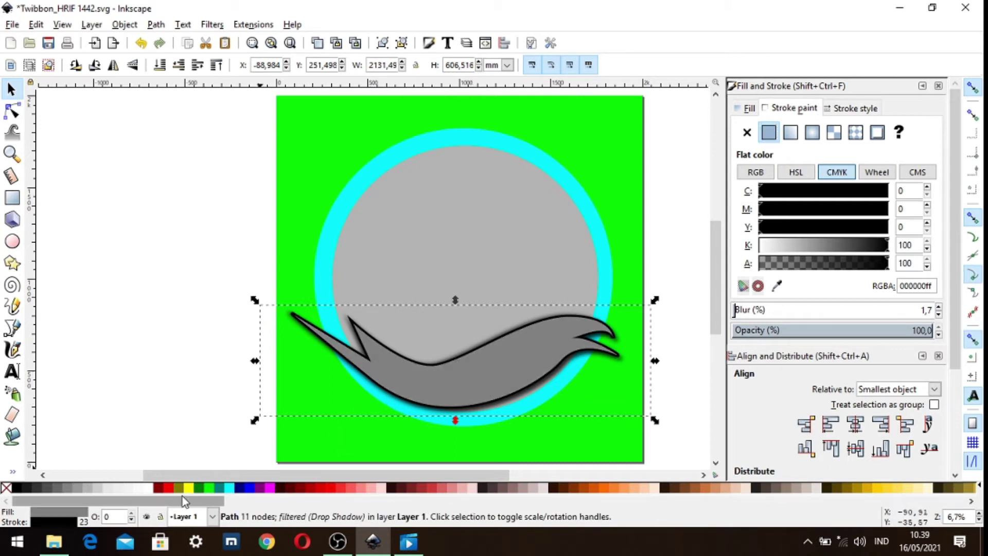
click(158, 488)
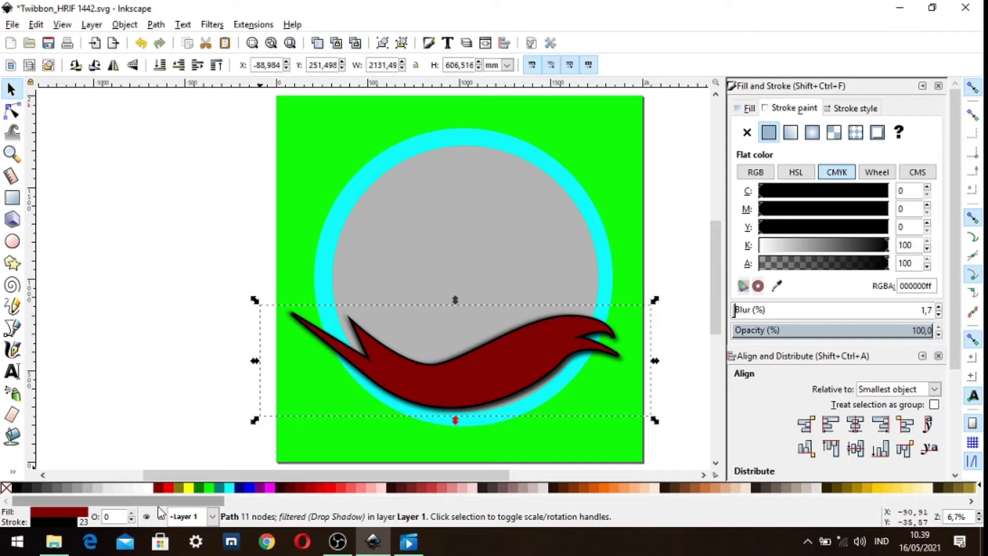
click(147, 487)
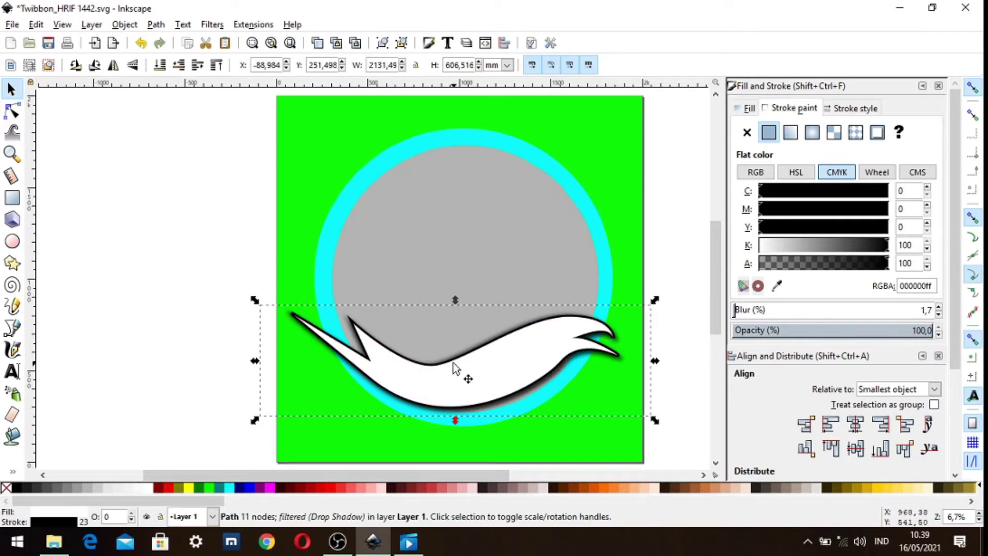
click(747, 133)
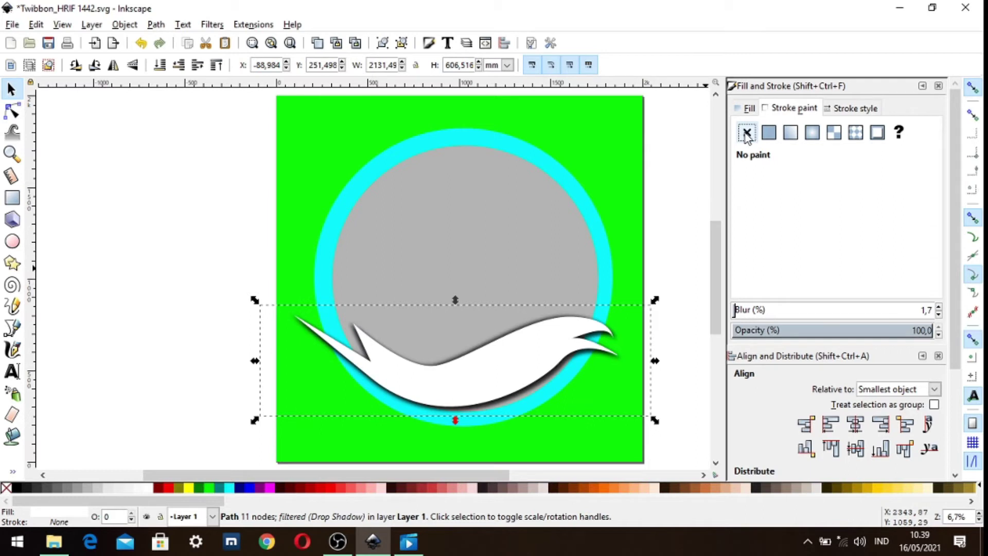
click(768, 133)
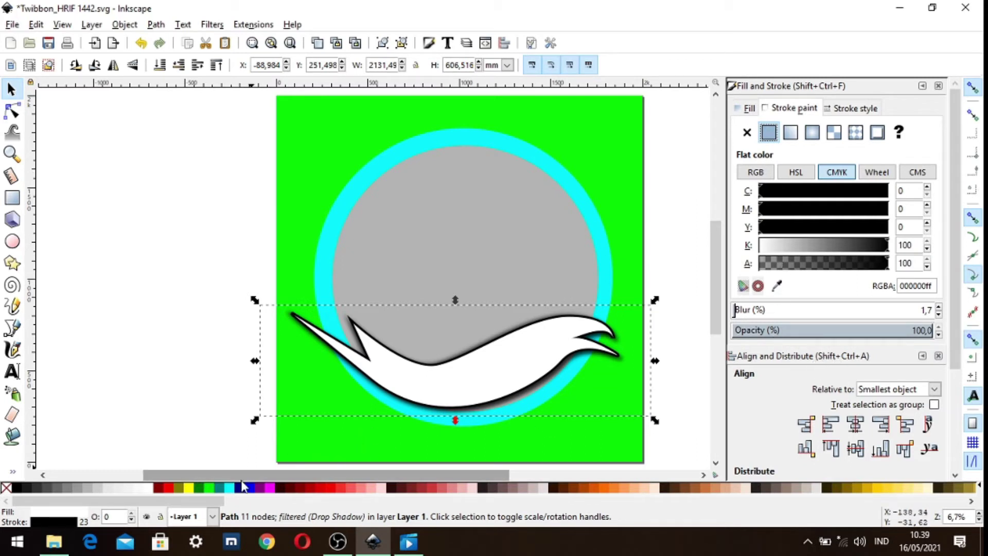
click(87, 489)
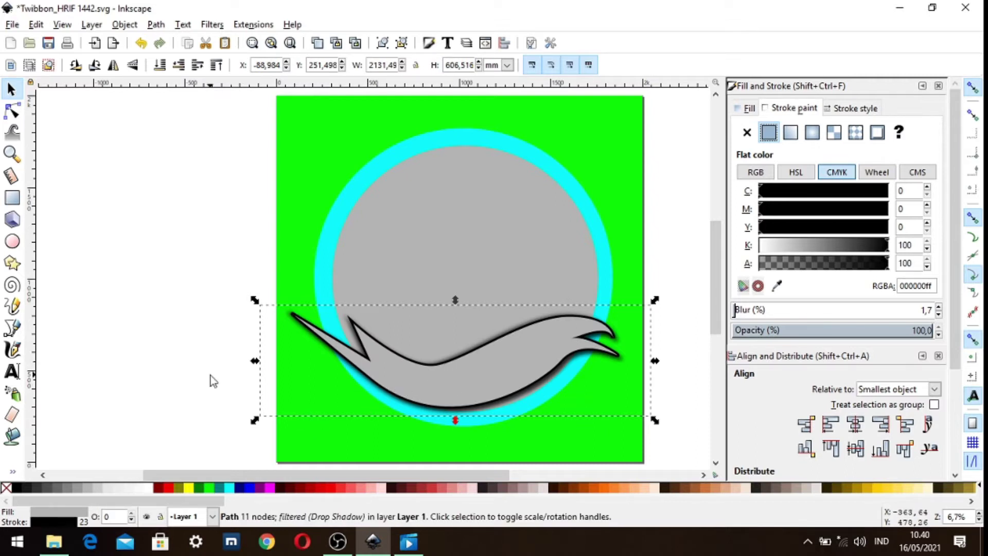
Delete the gray ribbon copy and nudge the white ribbon slightly upward.
key(ctrl+z)
key(ctrl+z)
key(ctrl+z)
key(ctrl+z)
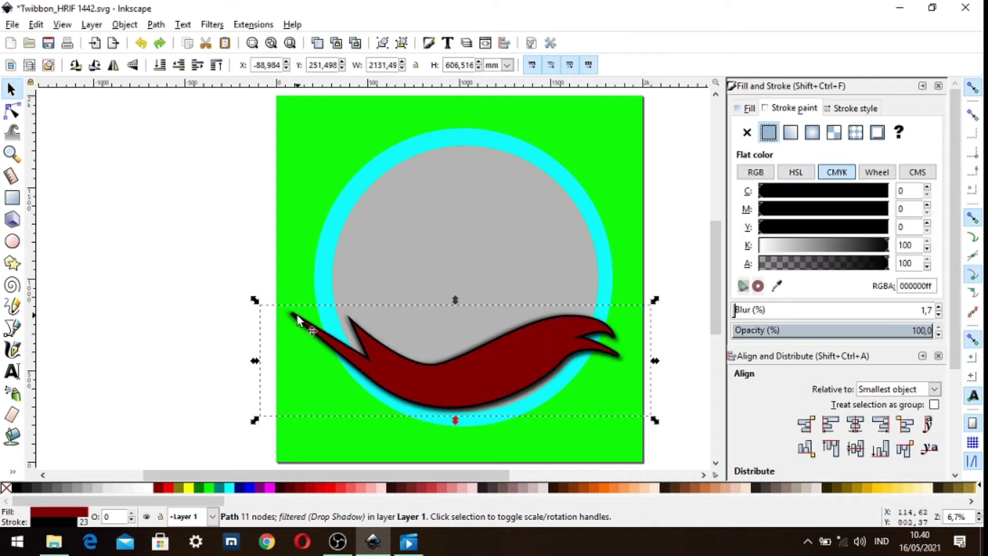
key(ctrl+shift+z)
key(ctrl+shift+z)
key(ctrl+shift+z)
drag(388, 358, 390, 311)
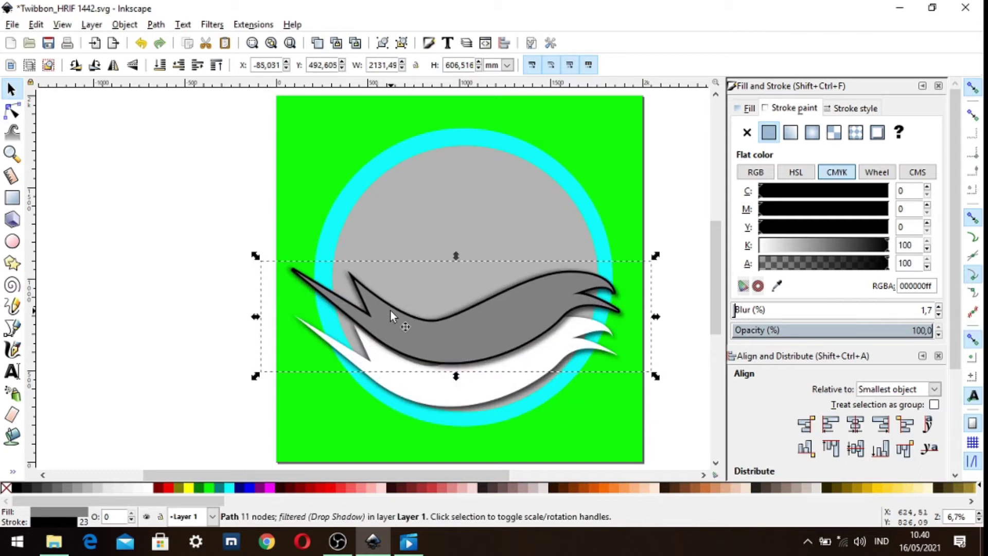
key(Delete)
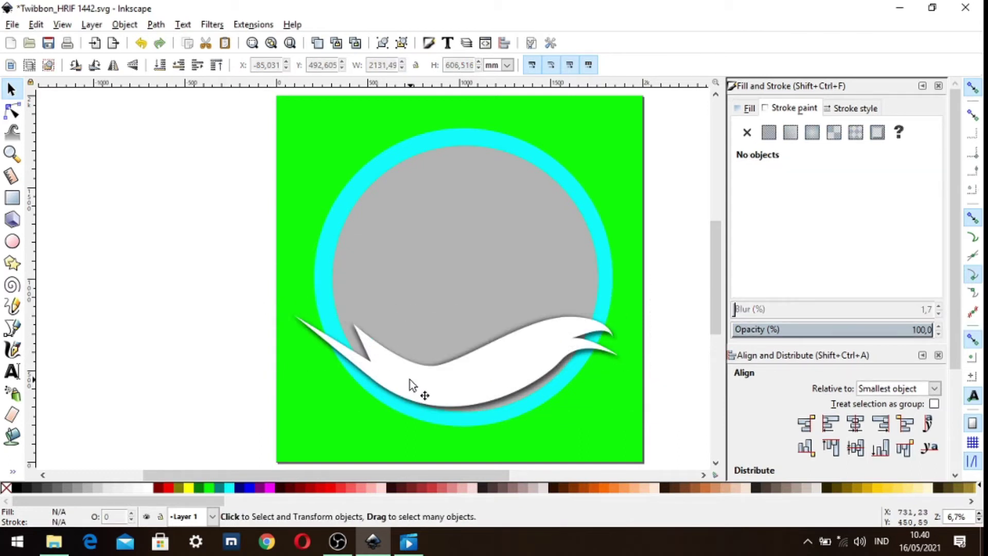
click(409, 379)
mouse_move(409, 380)
mouse_down()
mouse_move(417, 352)
mouse_move(412, 378)
mouse_up()
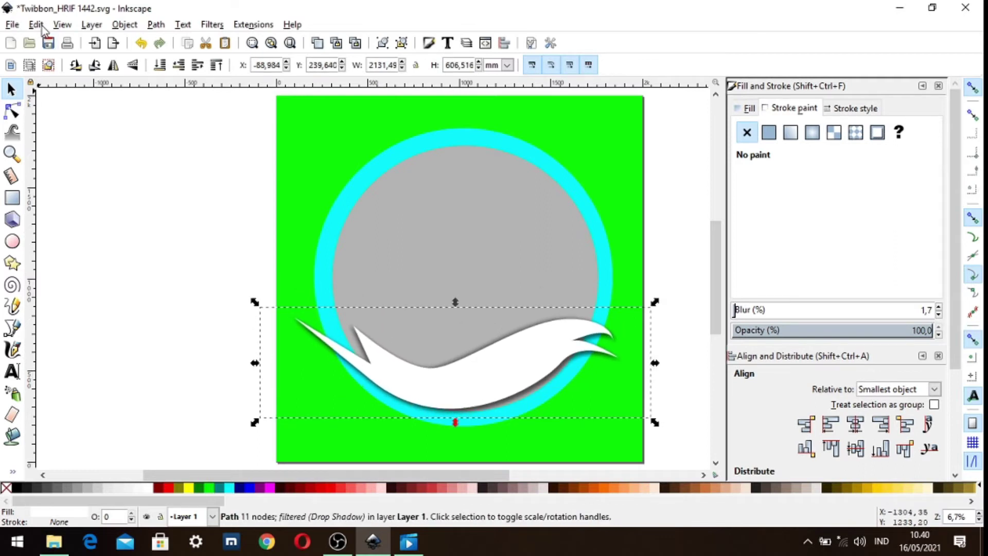
Duplicate the white ribbon and give the copy a near-white fill with no outline.
click(36, 24)
click(51, 206)
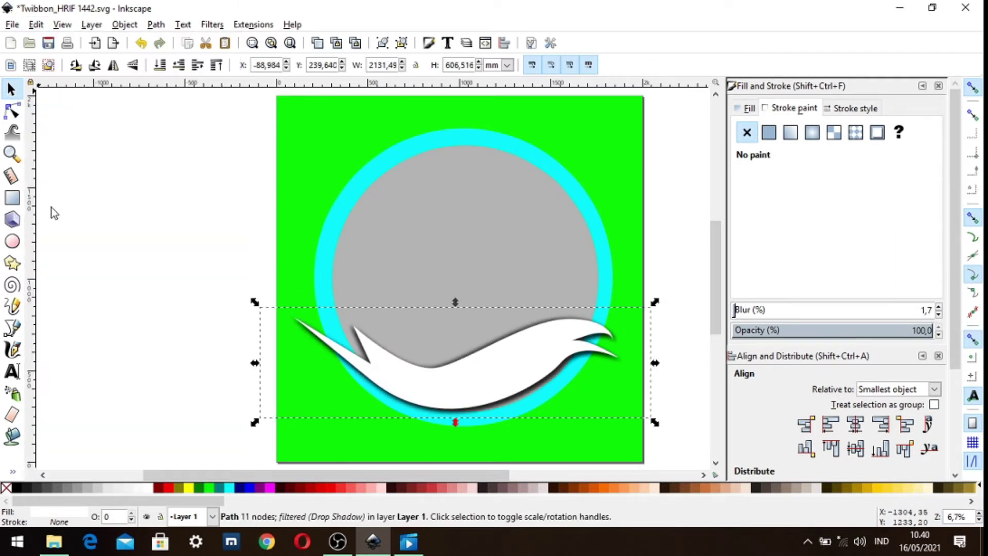
click(768, 132)
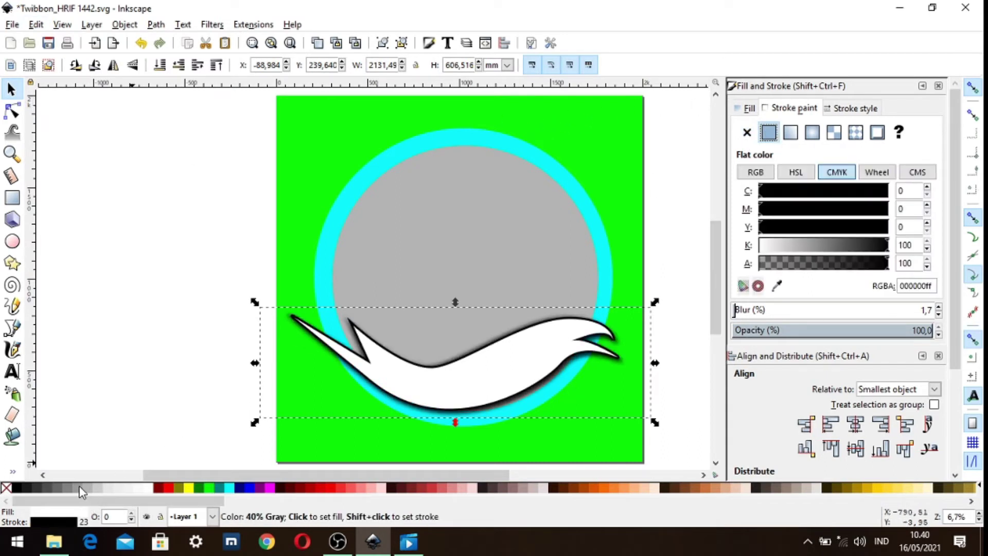
click(65, 488)
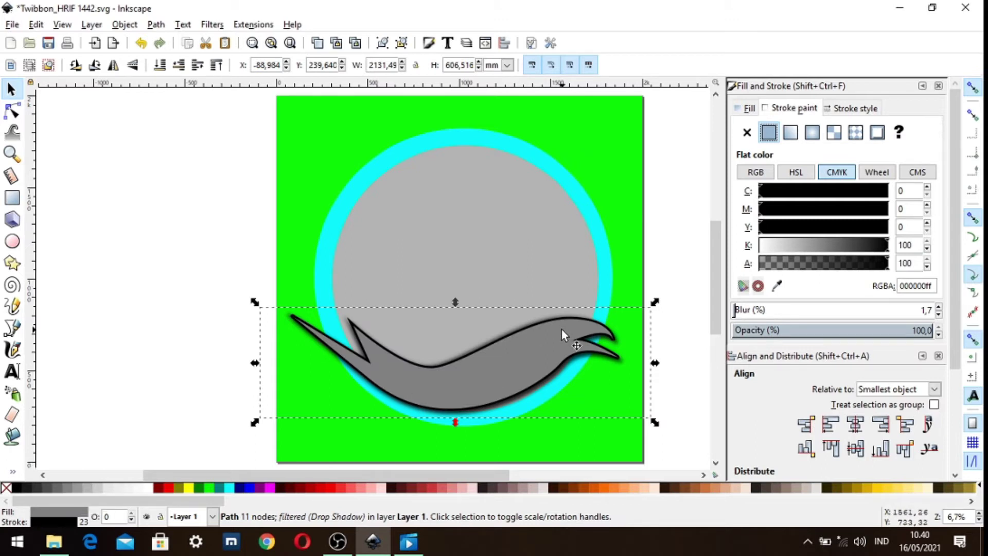
click(747, 133)
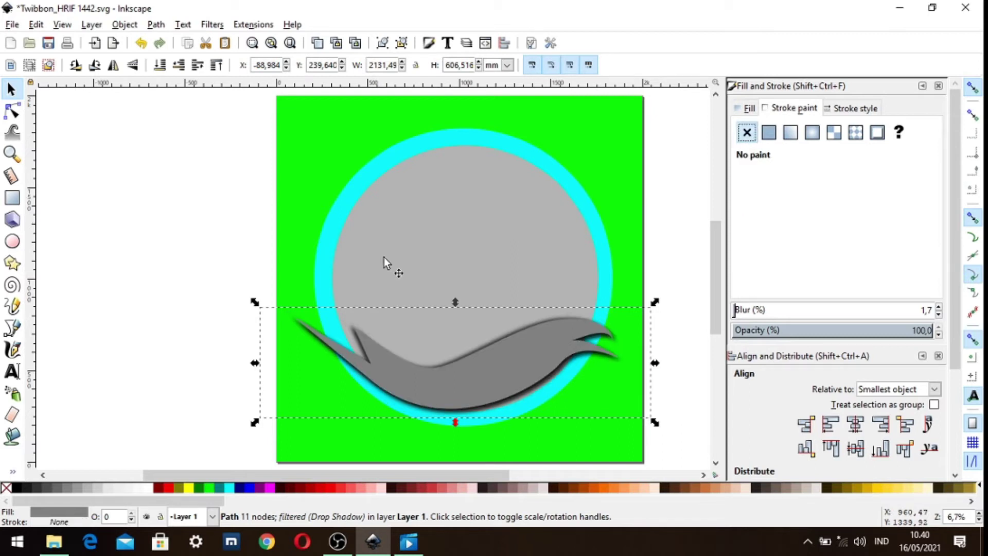
click(146, 488)
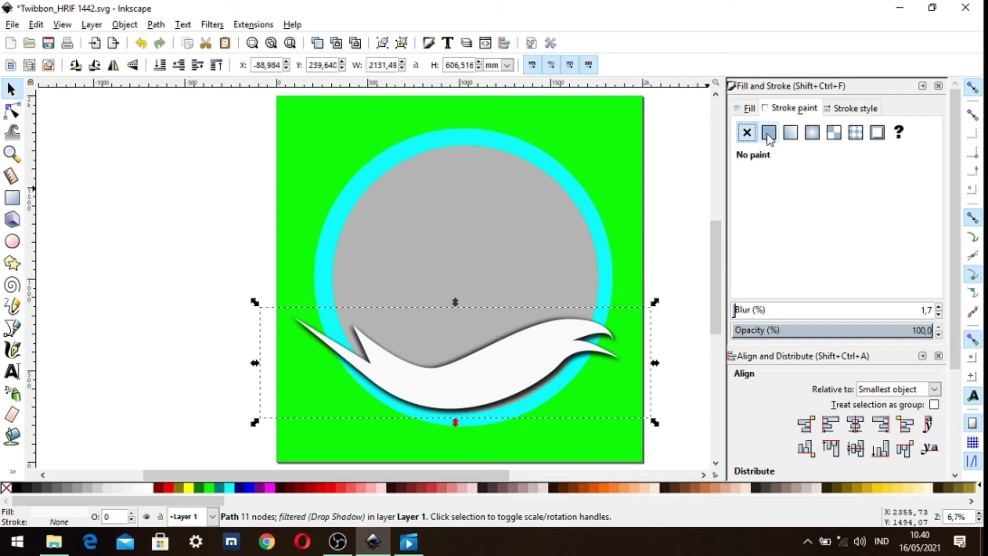
Switch the ribbon's stroke width unit from mm to px, keeping the width at 0.
click(770, 114)
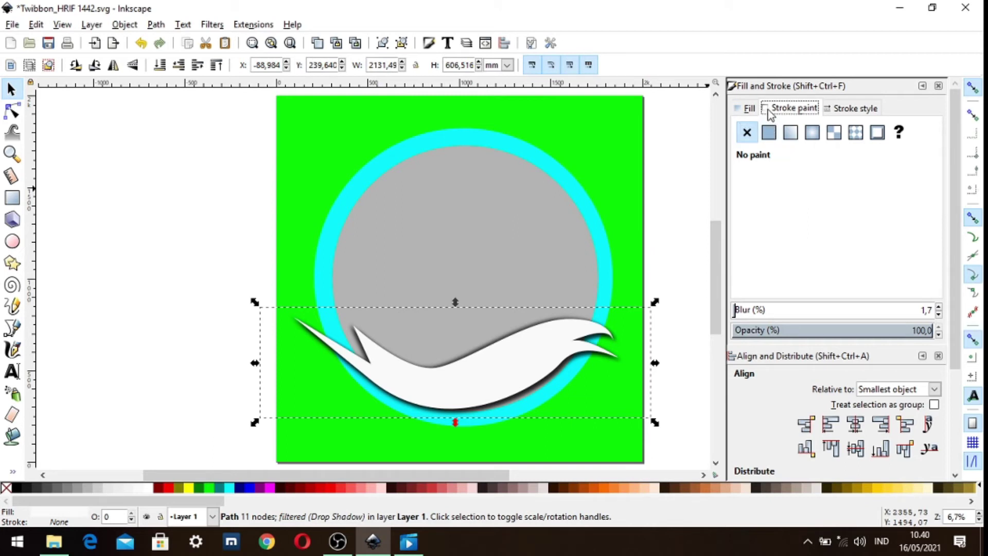
click(839, 110)
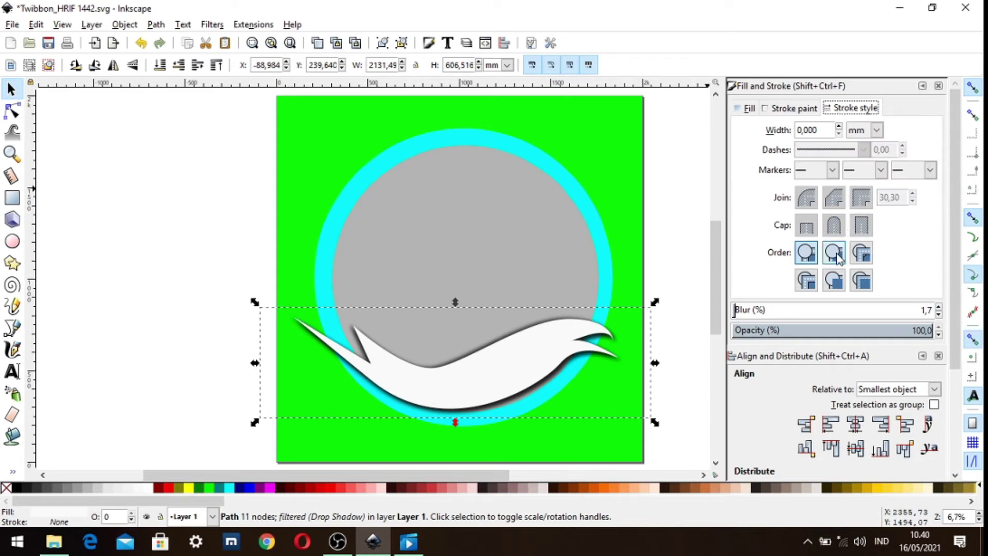
click(877, 130)
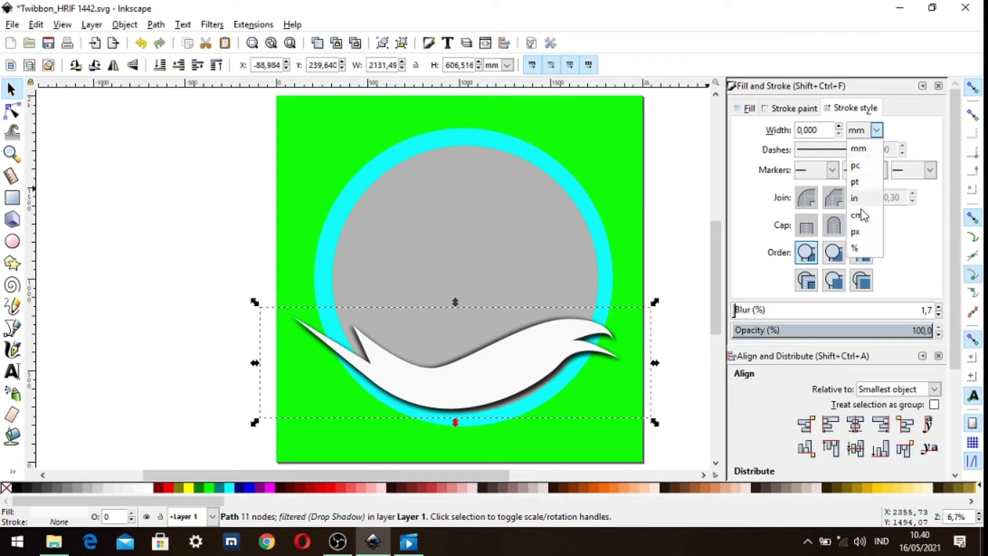
click(861, 231)
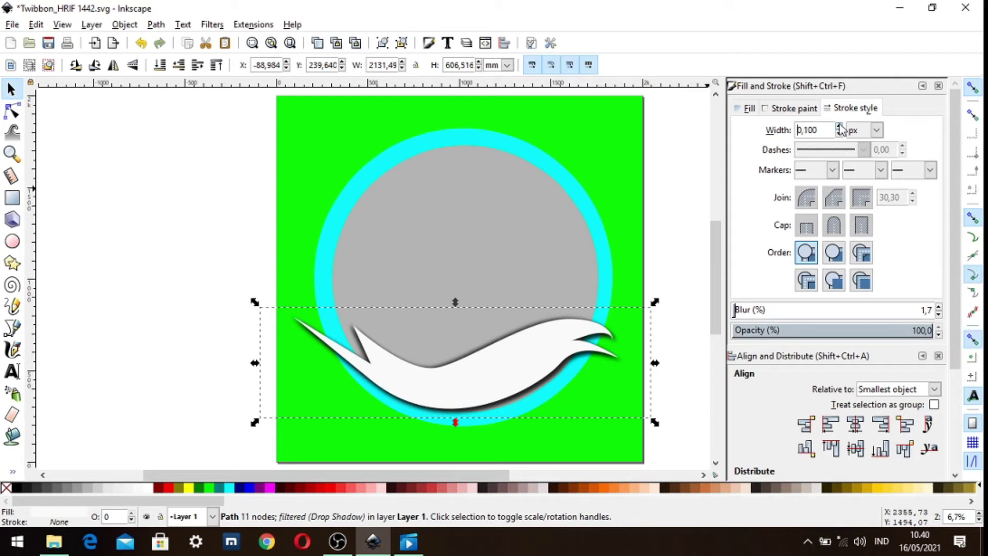
click(840, 126)
click(839, 134)
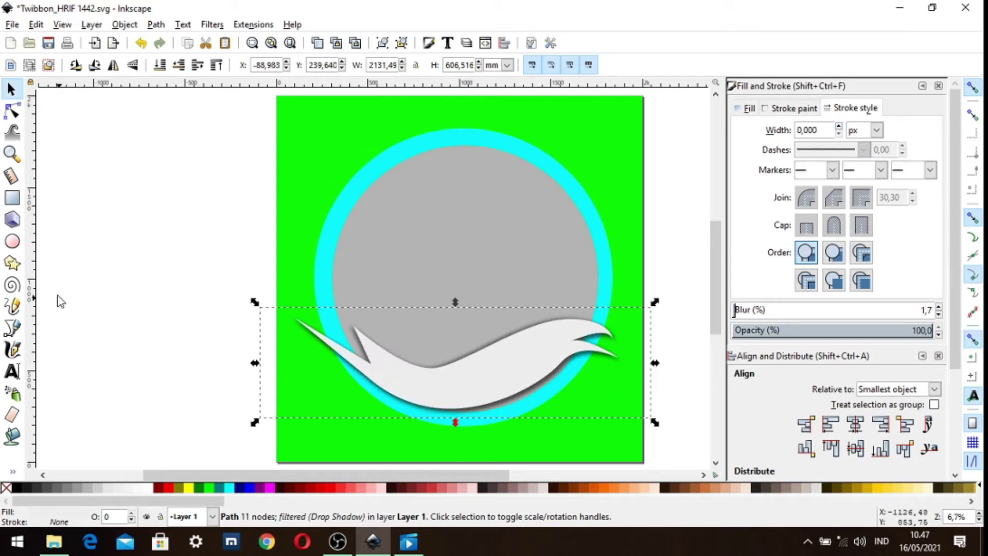
Duplicate the ribbon and reset the copy's fill to a flat colour.
click(36, 26)
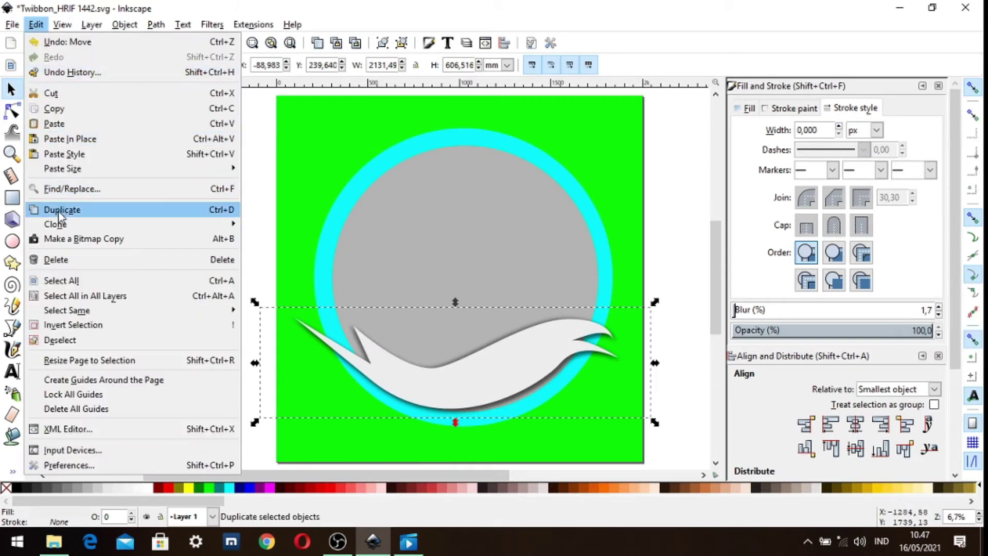
click(57, 208)
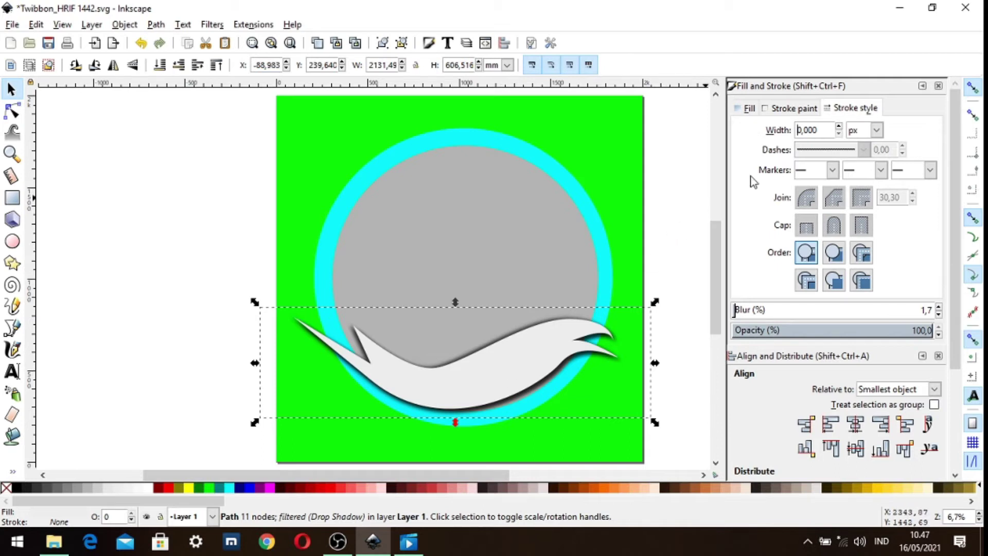
click(746, 108)
click(747, 133)
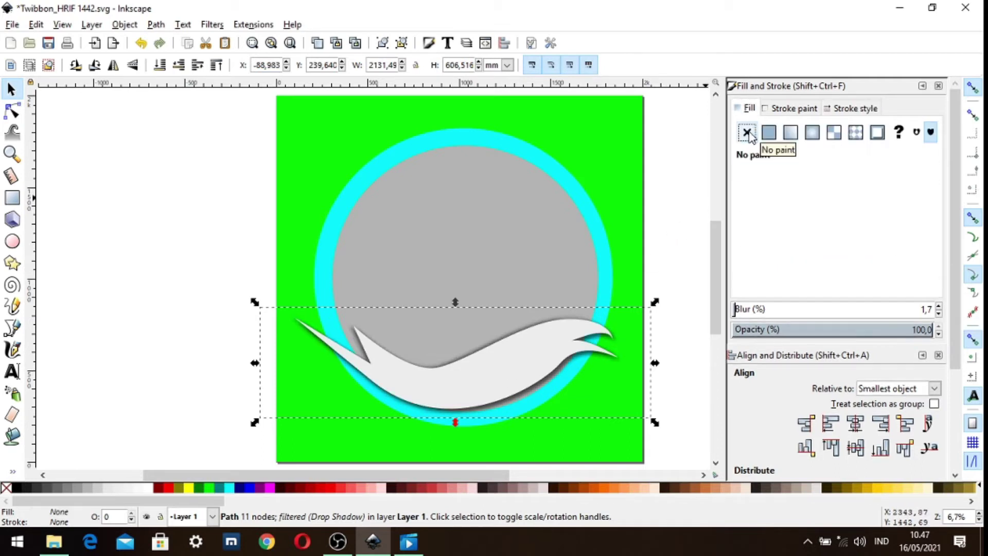
click(769, 133)
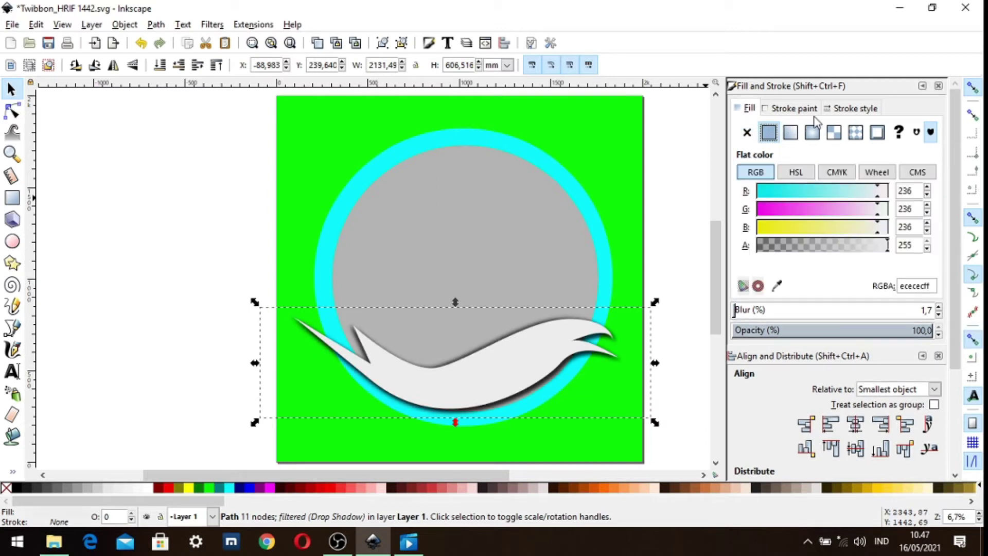
Give the ribbon copy a 0.1 px flat black (000000ff) outline.
click(851, 108)
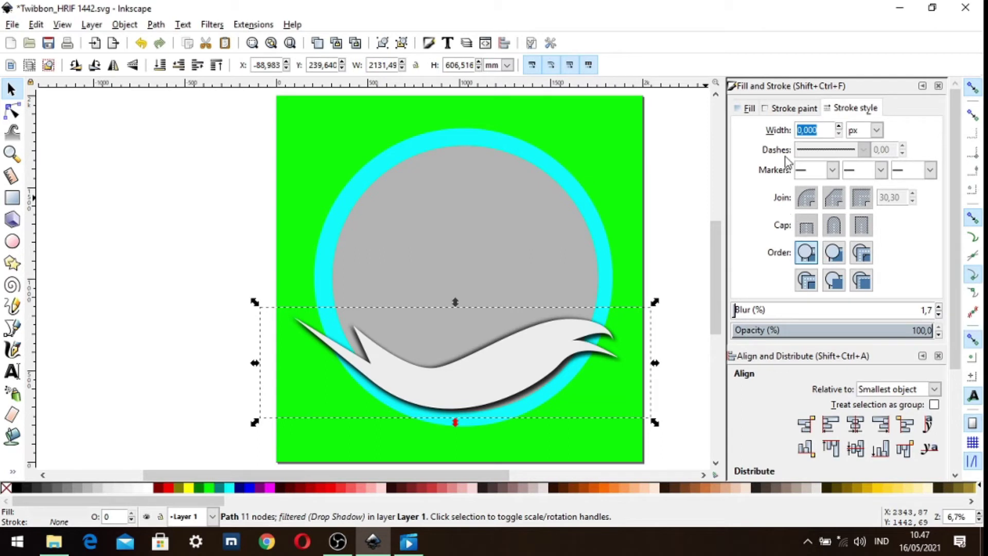
click(838, 127)
click(766, 109)
click(769, 133)
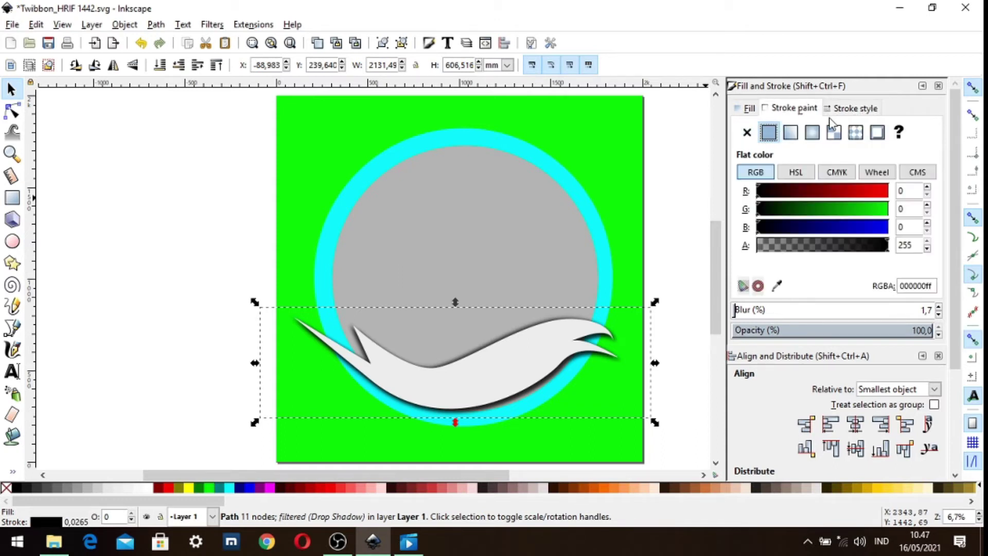
click(854, 108)
Set round caps on the outline and step its width up to 47.2 px.
click(836, 232)
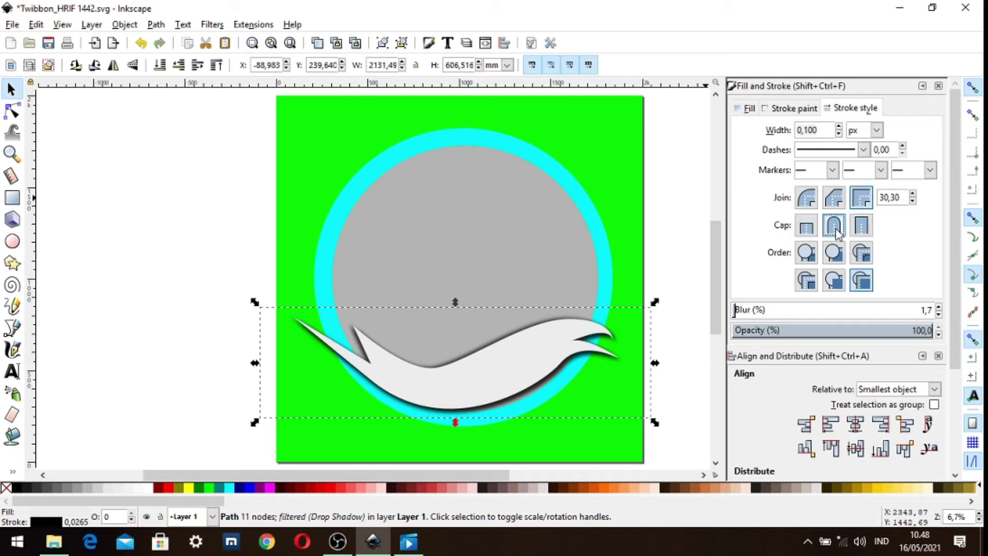
click(839, 126)
click(839, 127)
click(839, 127)
click(839, 127)
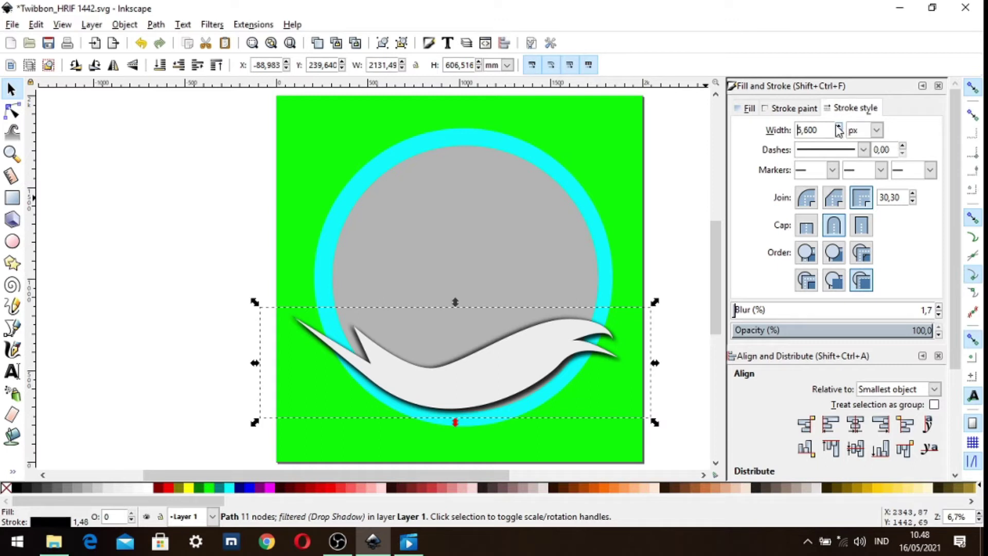
click(839, 127)
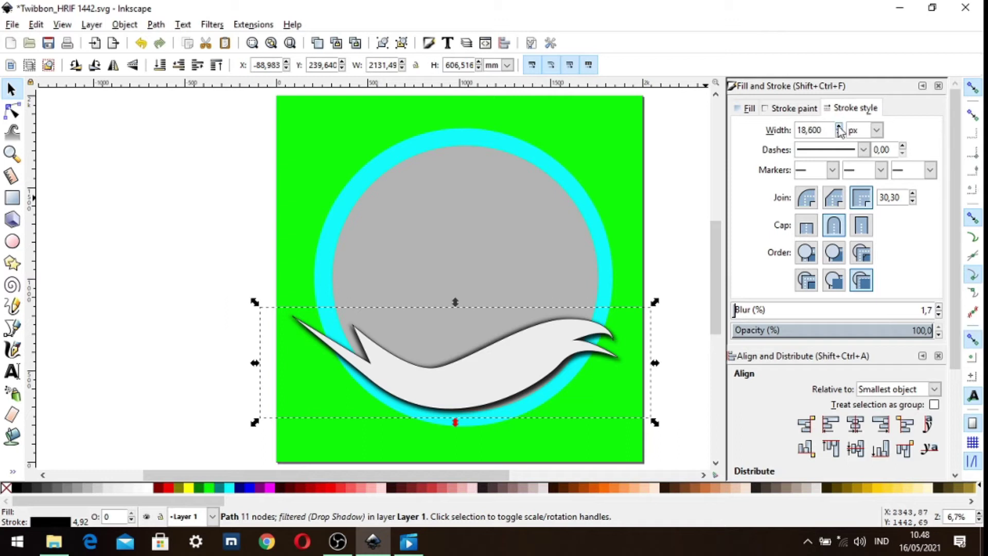
click(839, 127)
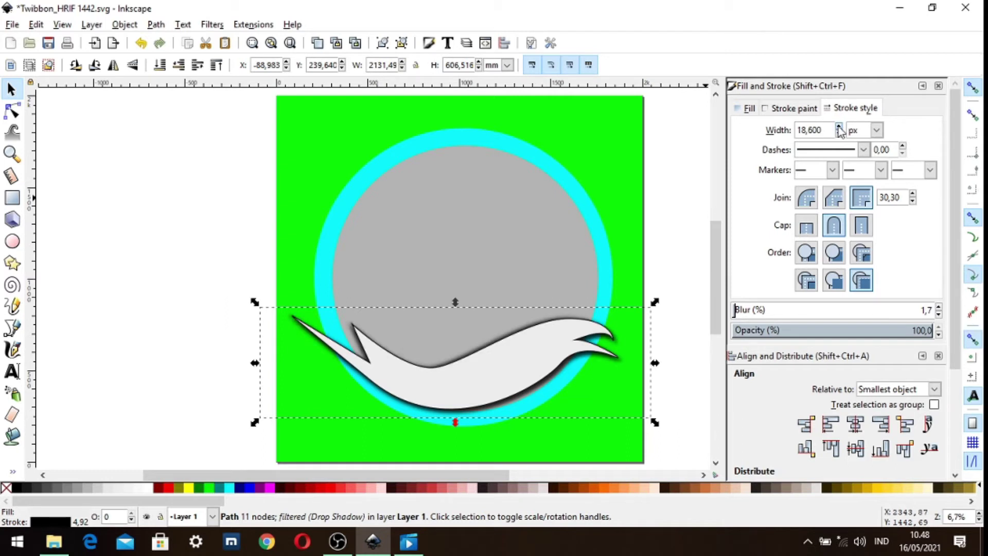
click(839, 127)
Keep the outline solid with round joins and raise its width to 142.2 px.
click(863, 149)
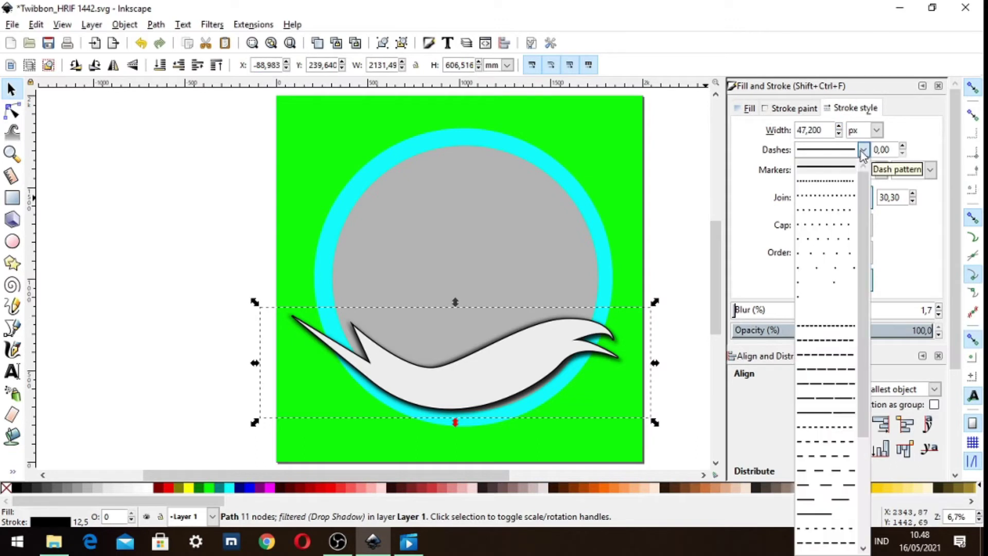
click(863, 151)
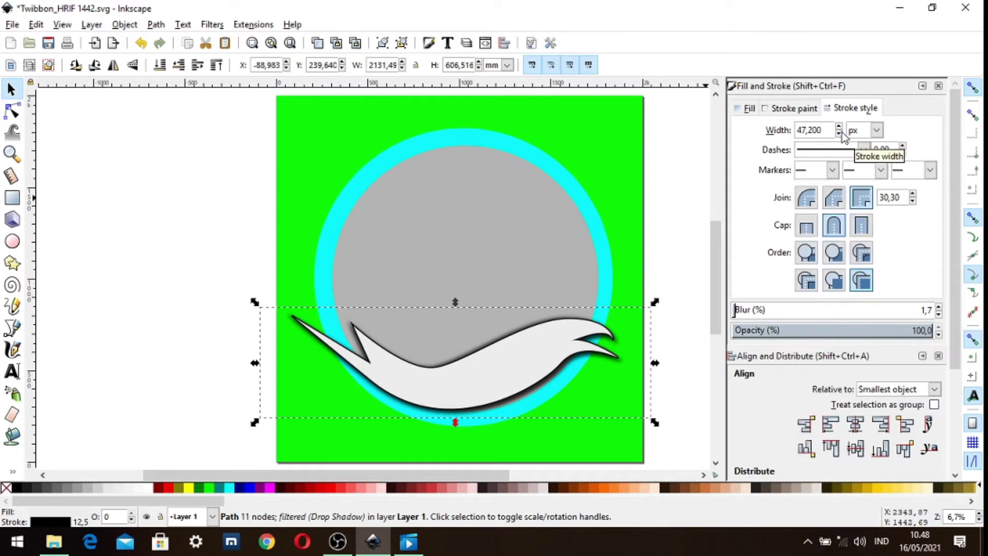
click(806, 199)
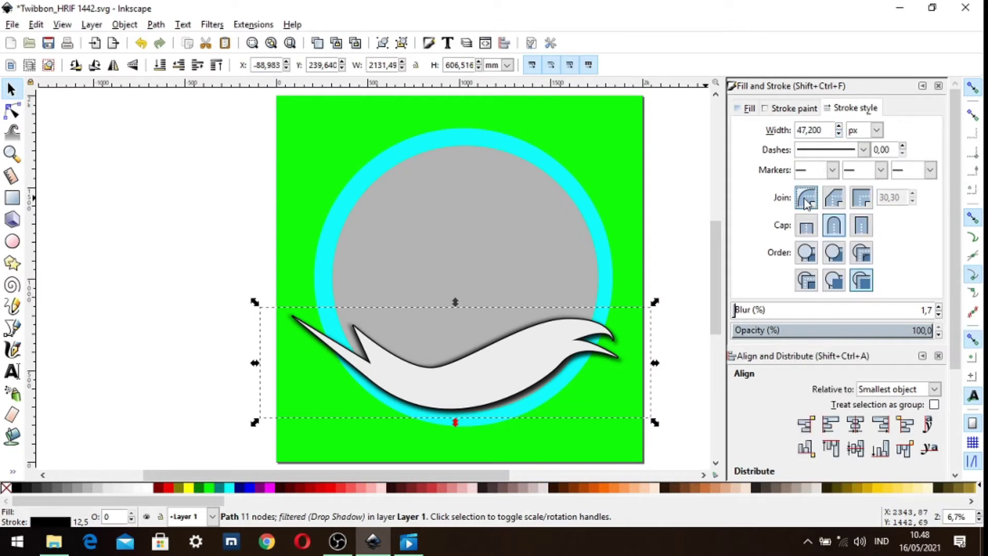
click(839, 127)
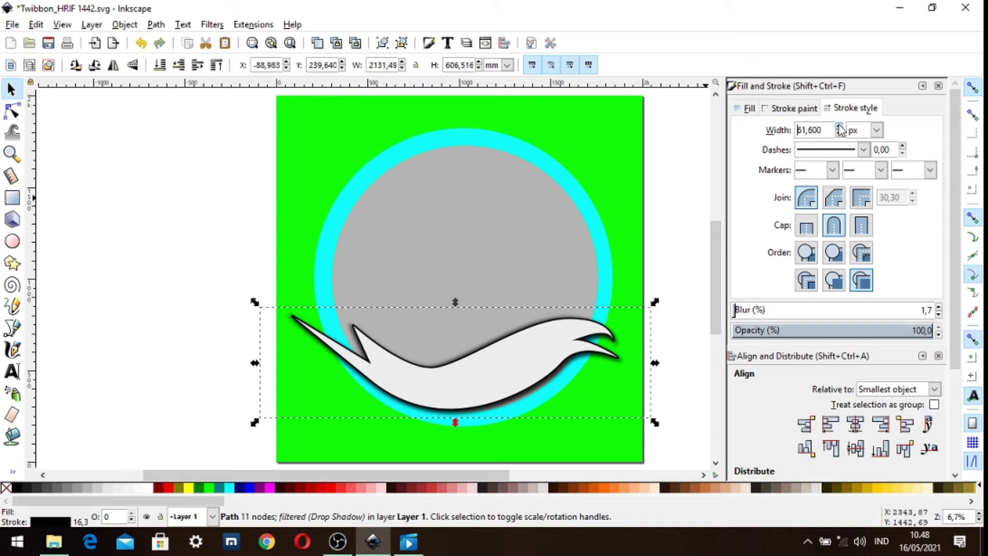
click(840, 127)
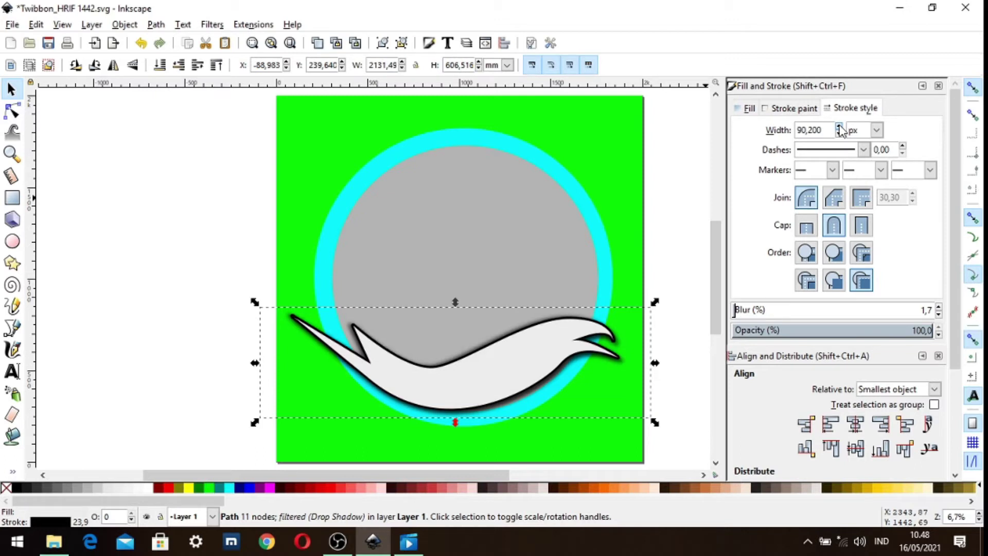
click(839, 126)
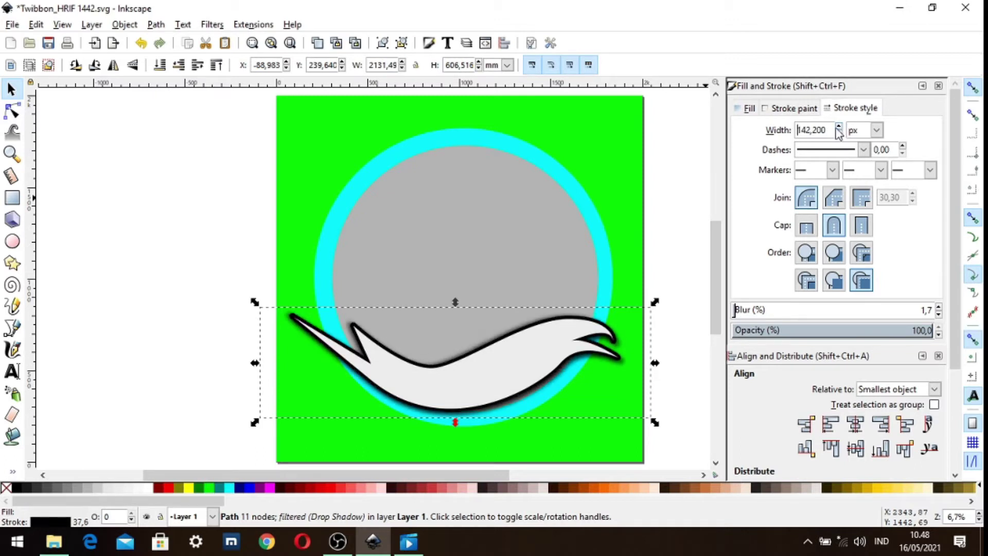
Try a 50% gray fill, enter a width of 47, then restore the very light grey fill.
click(68, 487)
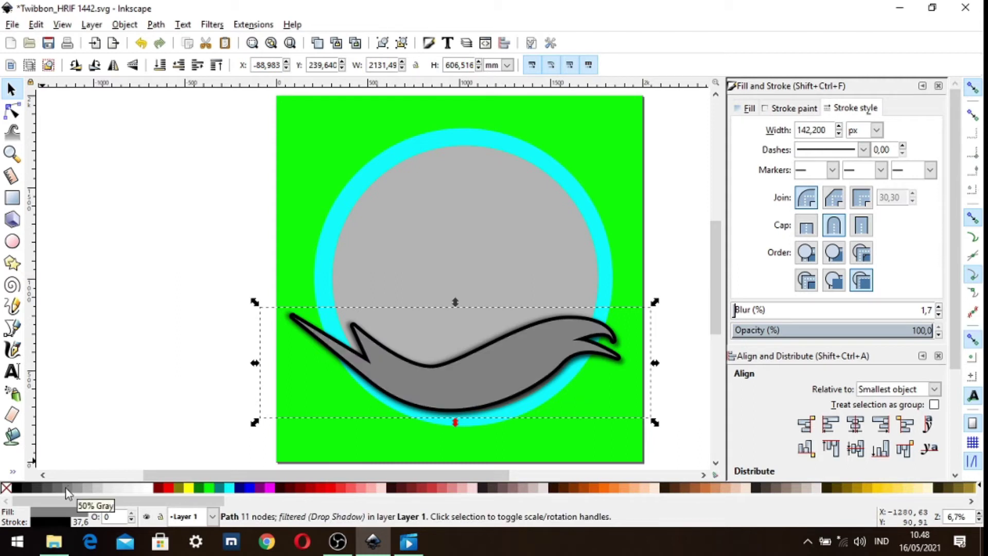
text(47)
key(Return)
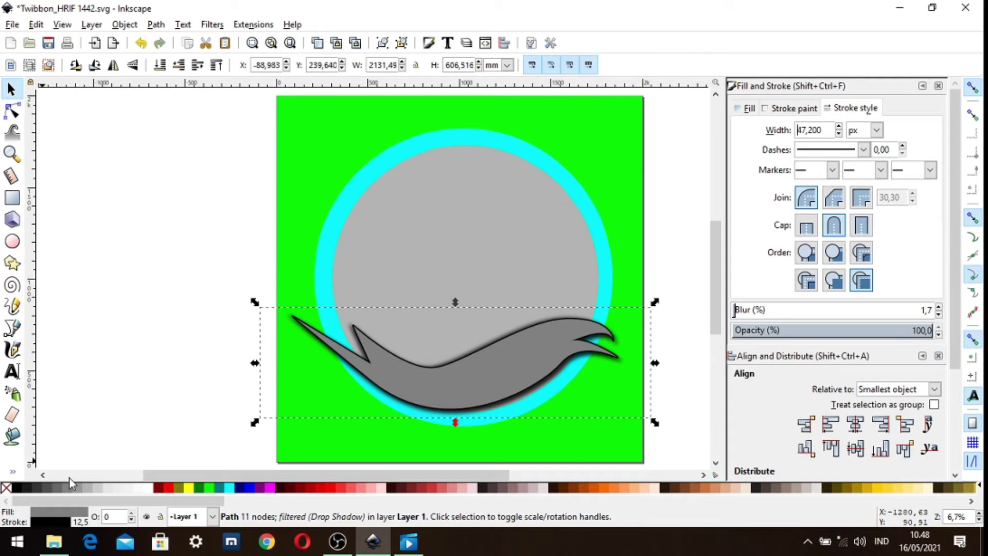
click(119, 489)
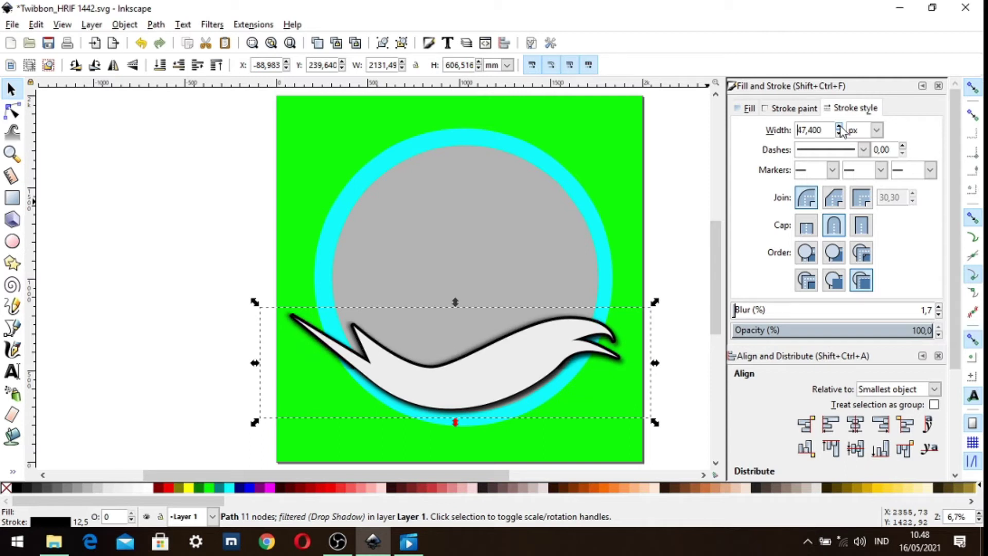
Thicken the outline to about 220 px, then thin it down to 171.6 px.
click(839, 127)
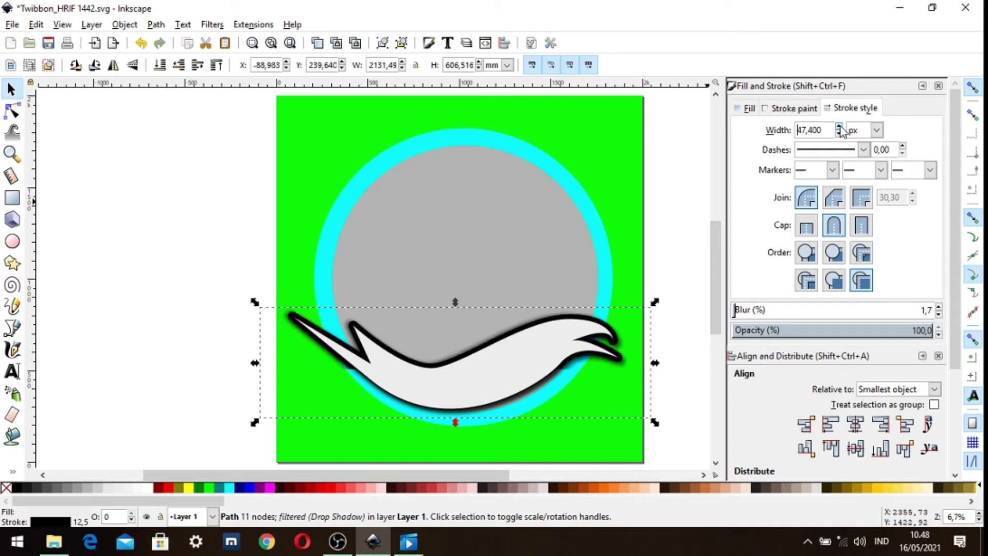
click(839, 134)
click(839, 134)
click(838, 134)
click(839, 134)
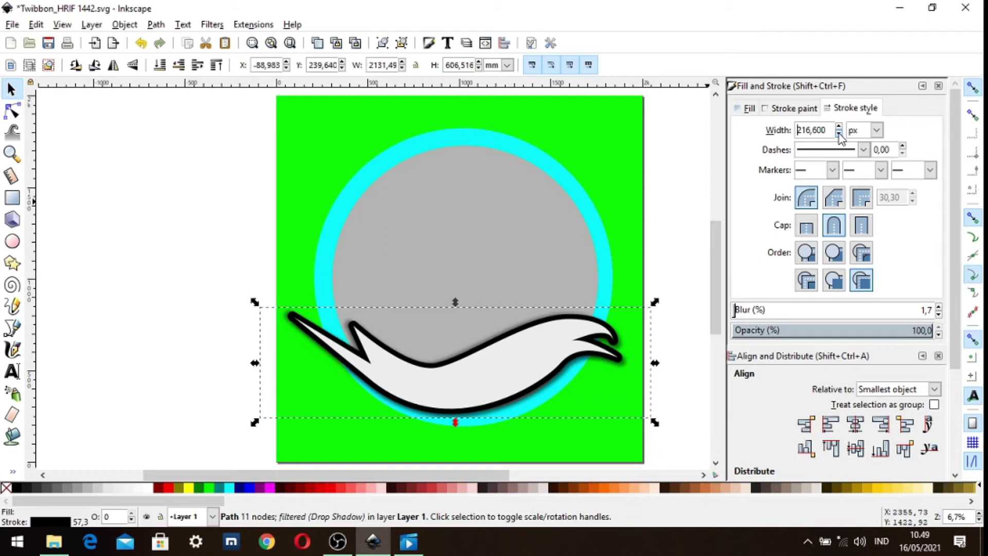
click(839, 133)
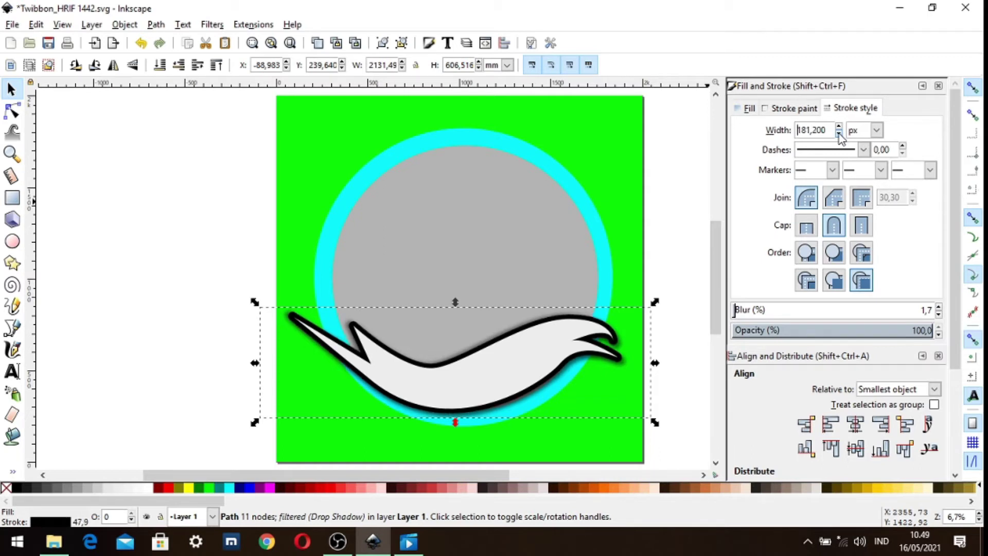
click(839, 133)
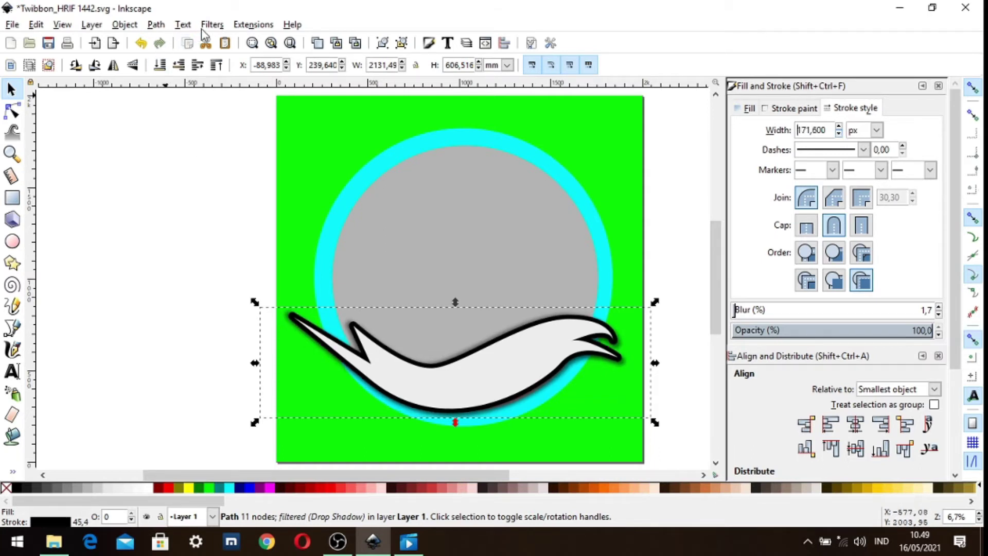
Convert the thick outline into an 82-node path filled 30% gray, and open the Filters menu.
click(156, 25)
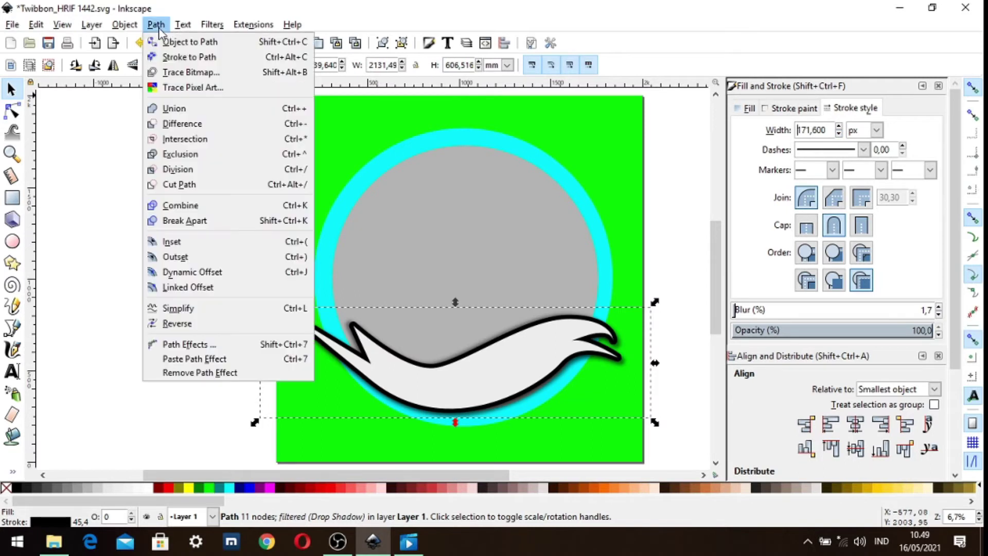
click(177, 57)
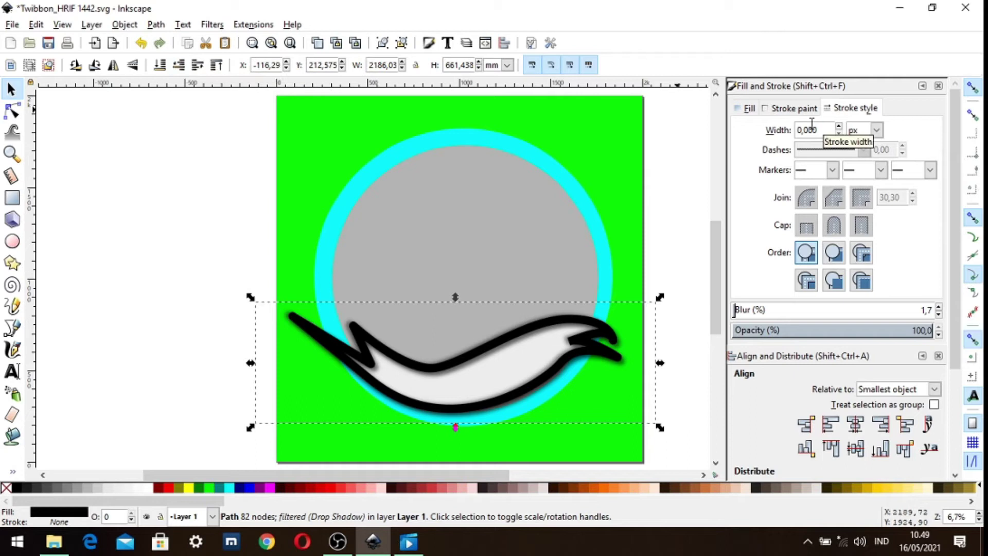
click(88, 488)
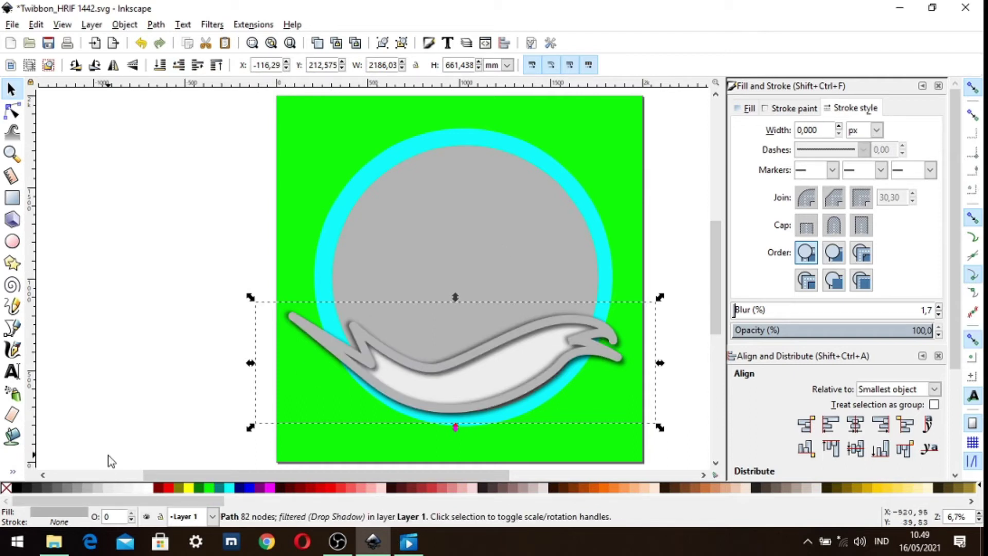
click(212, 25)
mouse_move(255, 261)
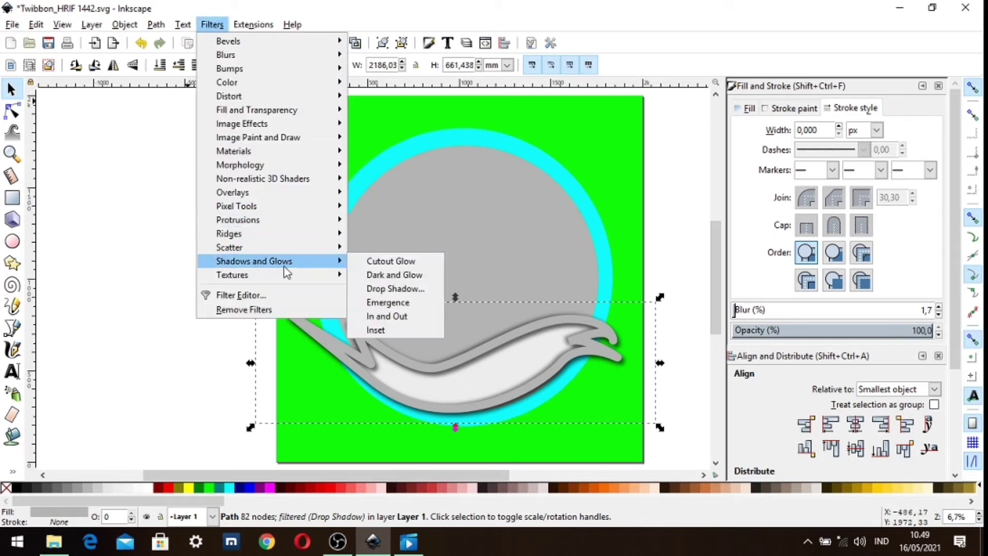
Open Drop Shadow with live preview and set offsets to -23.6 horizontal, -8.6 vertical.
click(372, 288)
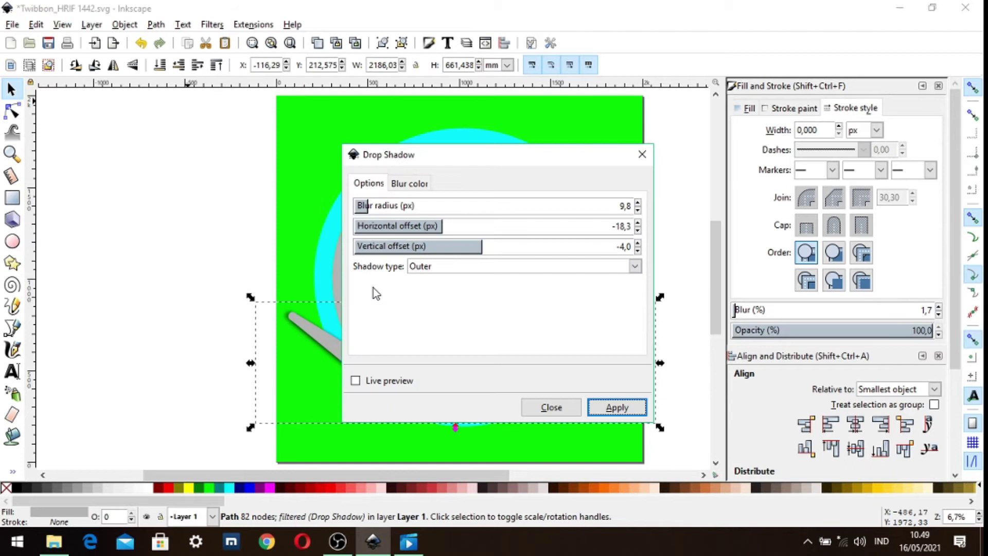
click(355, 381)
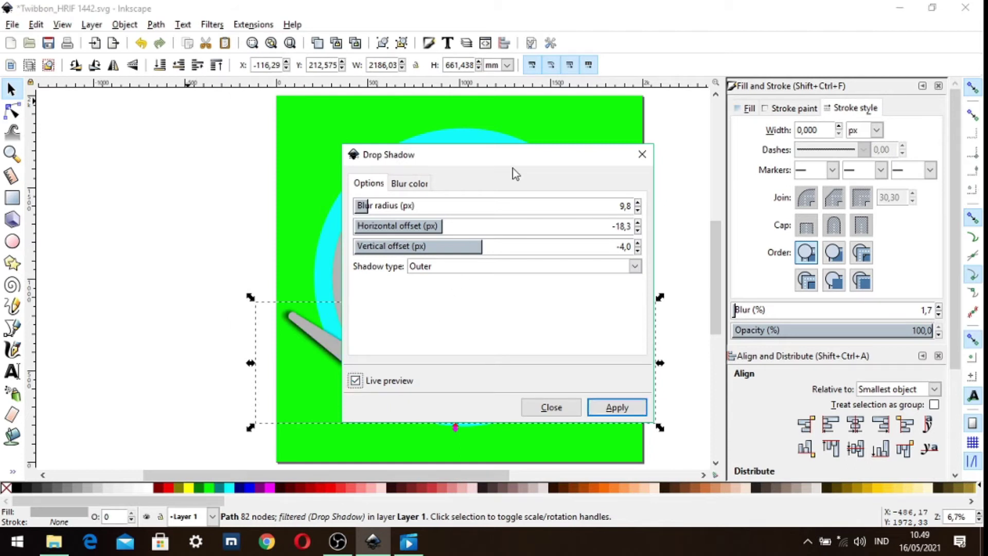
drag(498, 164, 836, 132)
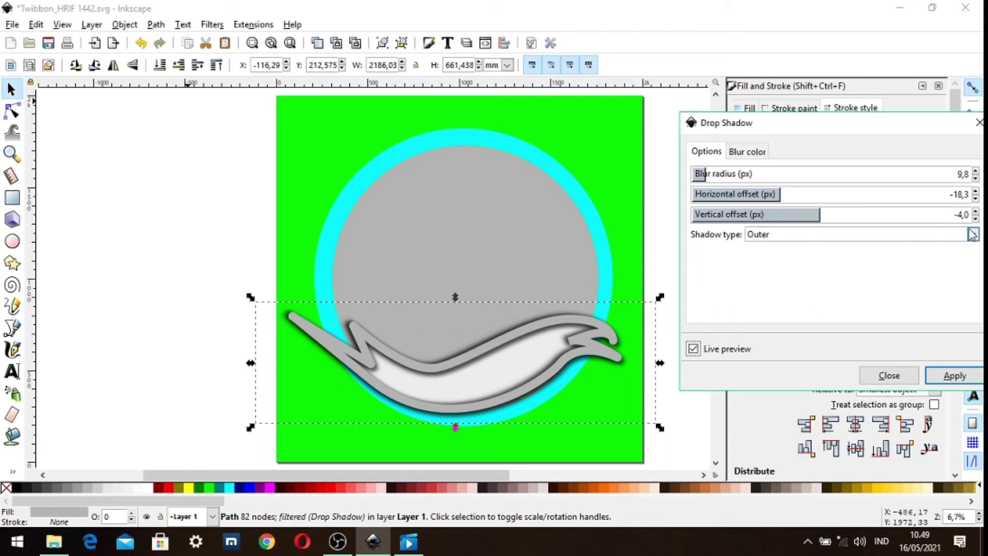
click(975, 199)
click(975, 199)
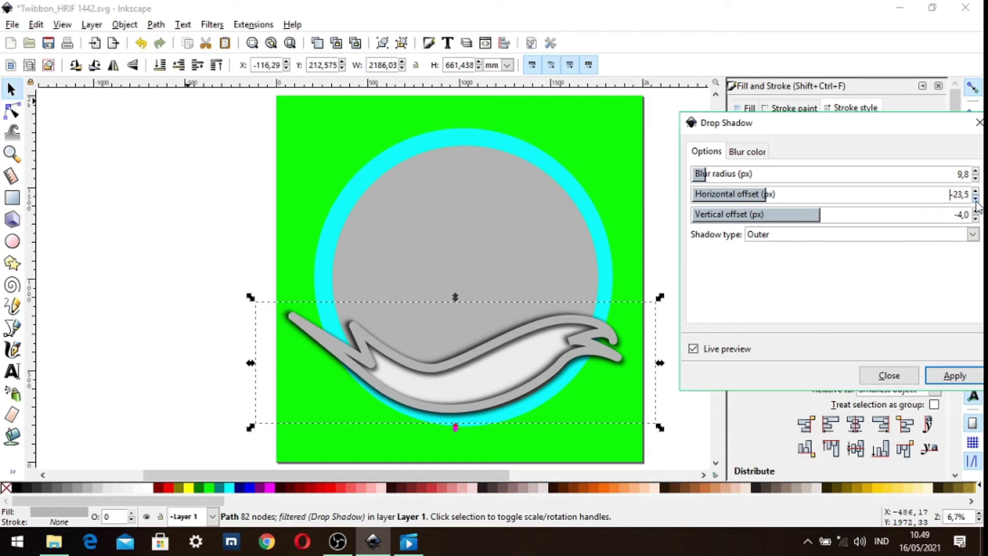
click(975, 218)
click(975, 218)
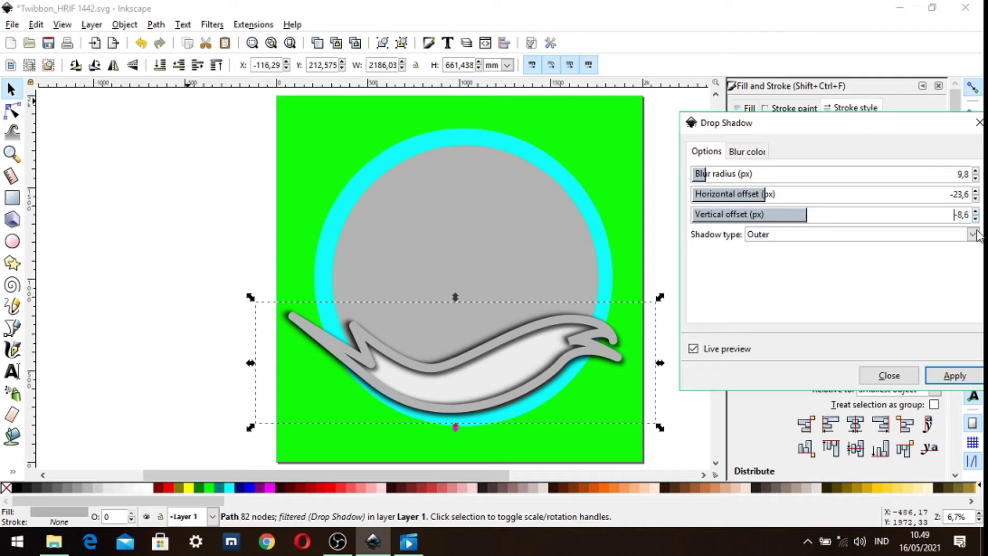
Apply the 9.8-blur drop shadow, close the dialog, and select the green background square.
click(957, 382)
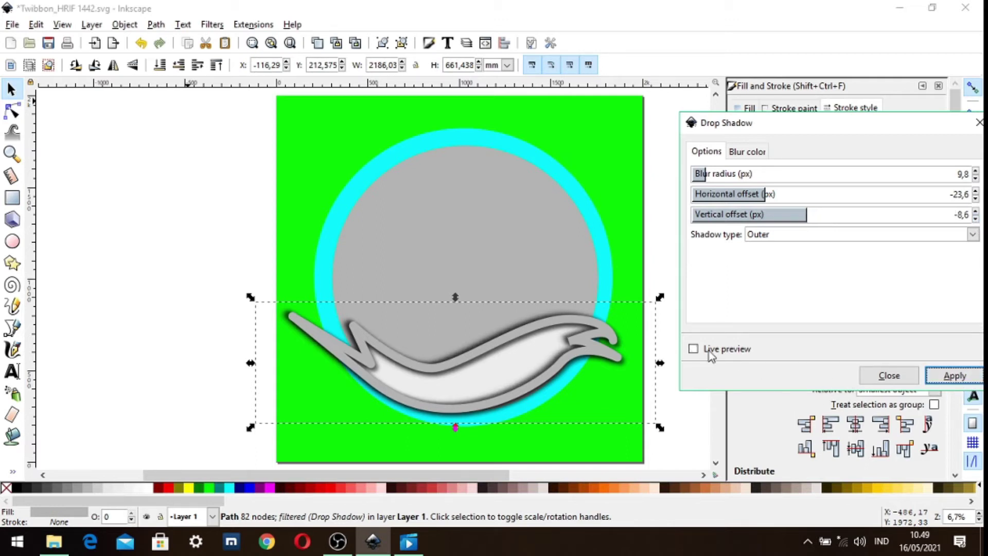
click(694, 350)
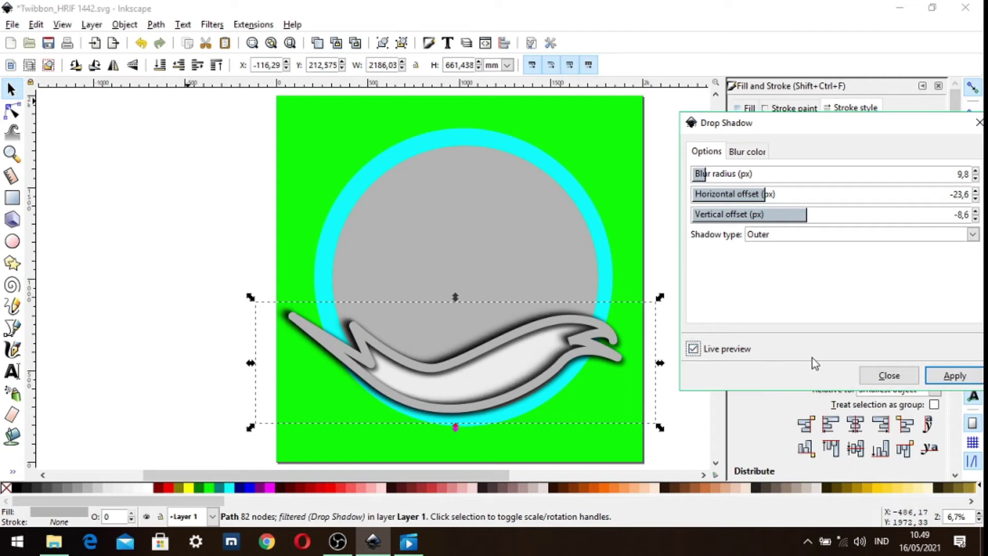
click(956, 377)
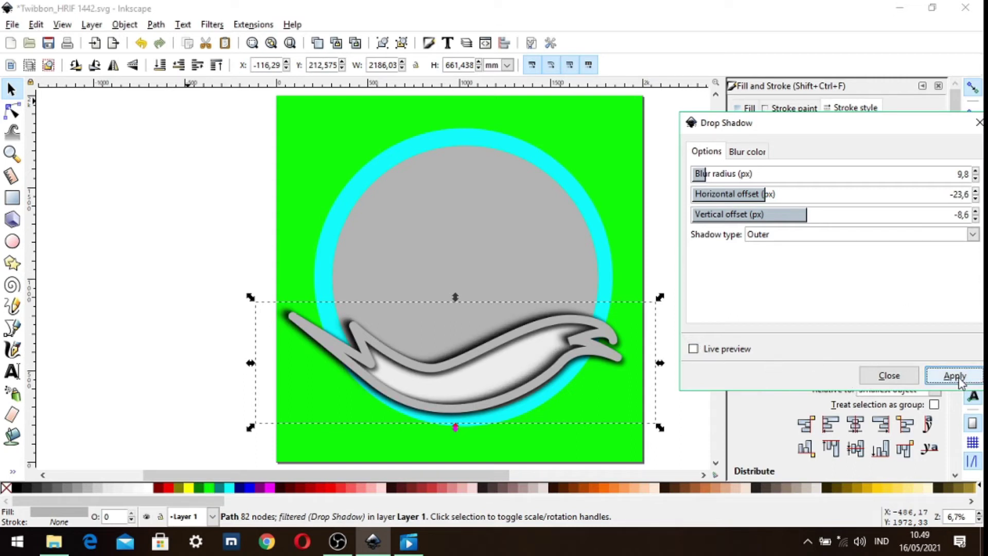
click(873, 382)
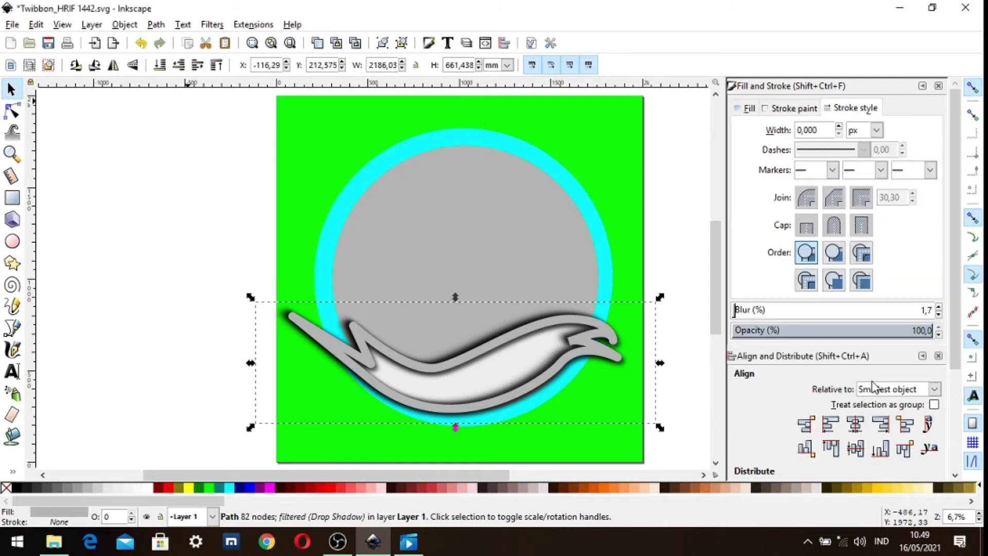
click(576, 261)
click(597, 252)
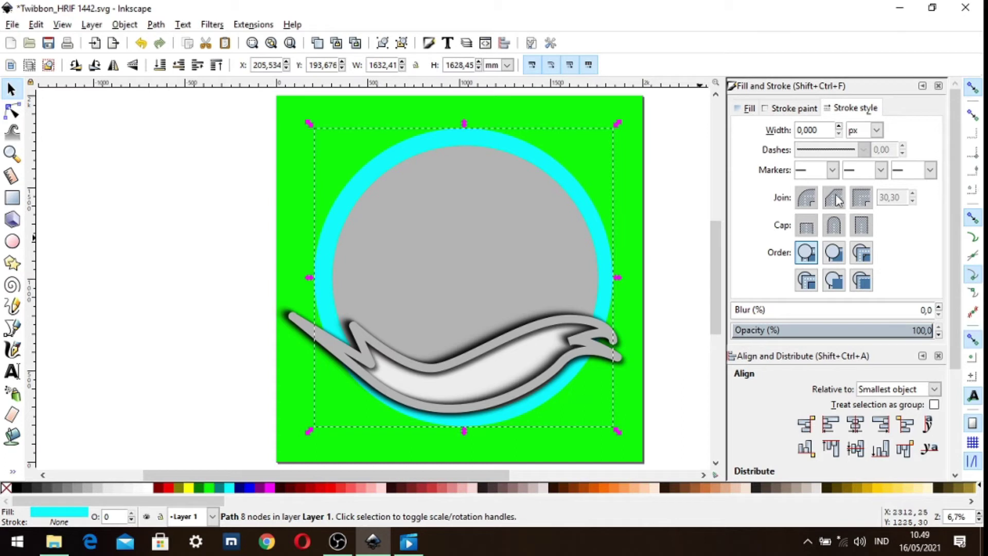
click(866, 113)
click(838, 126)
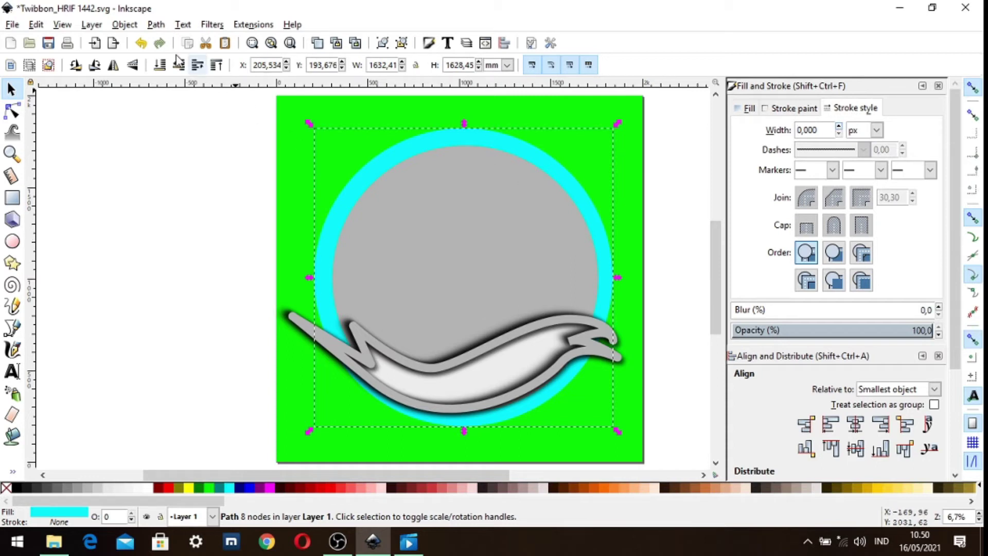
click(157, 25)
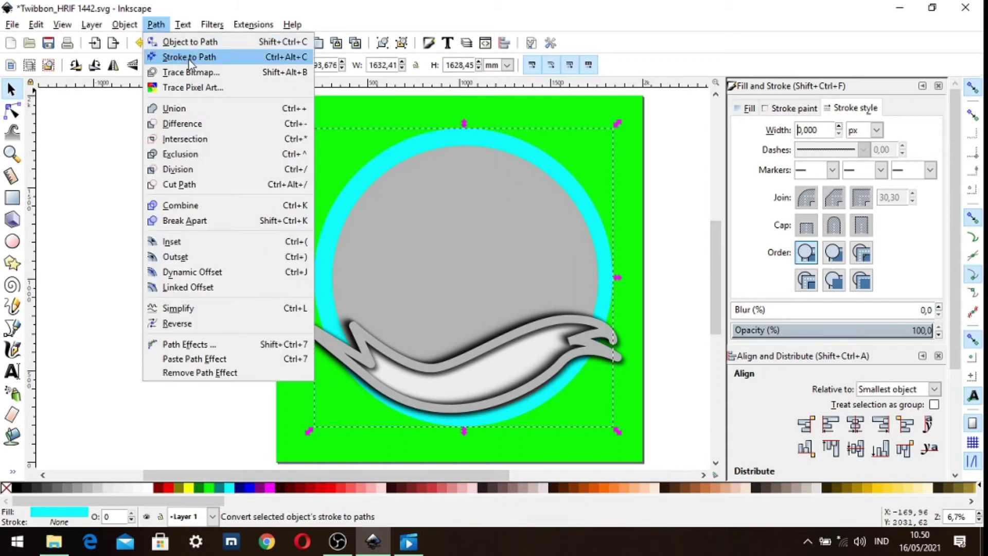
click(190, 58)
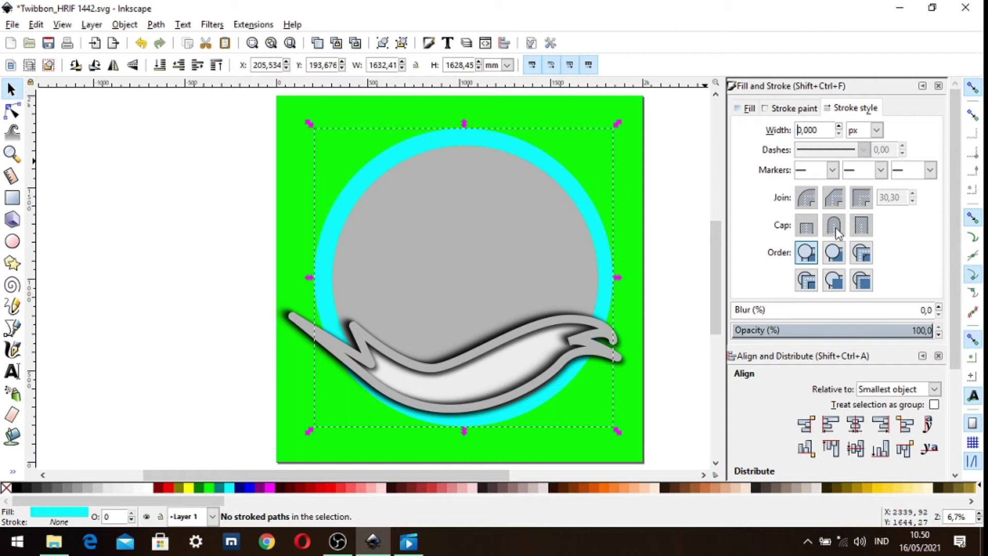
click(786, 110)
click(749, 110)
click(747, 133)
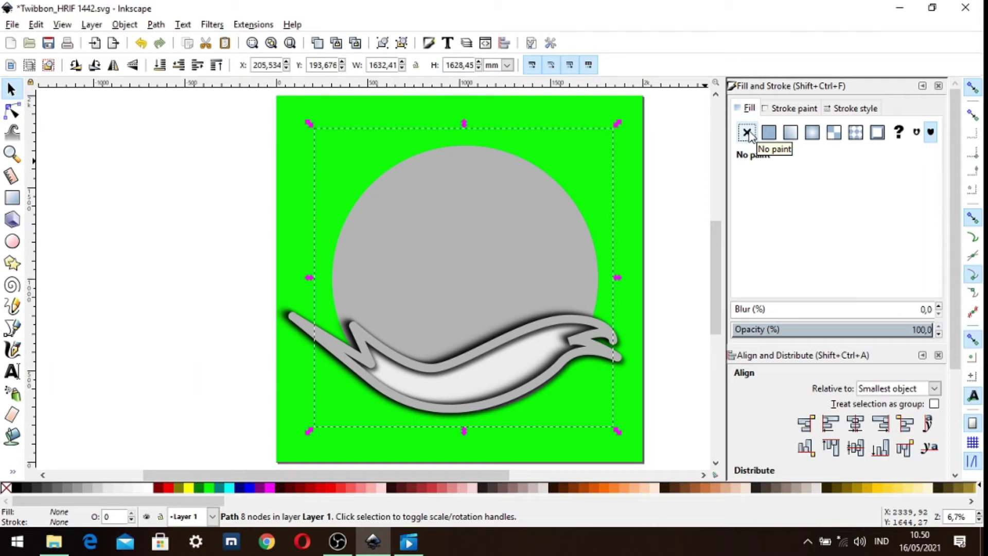
click(786, 110)
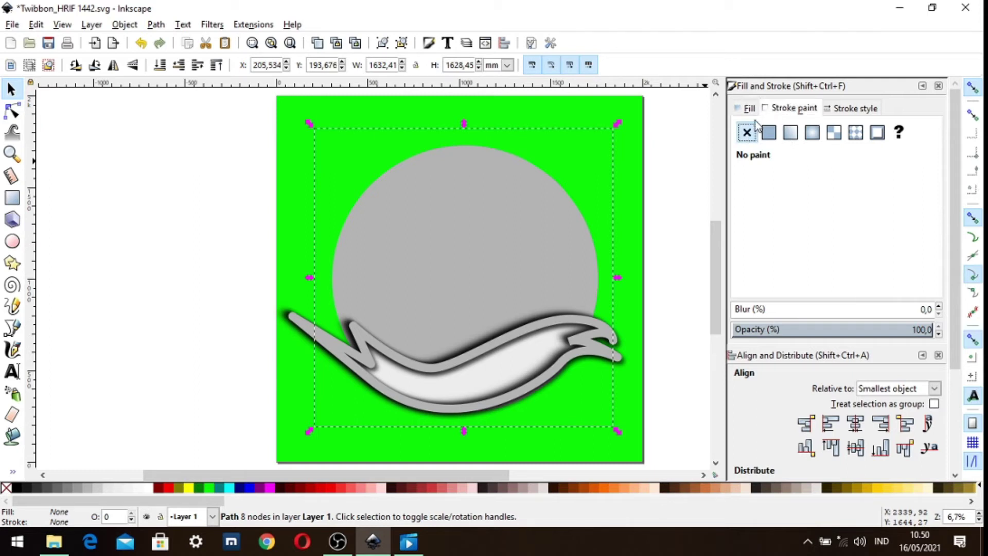
click(546, 228)
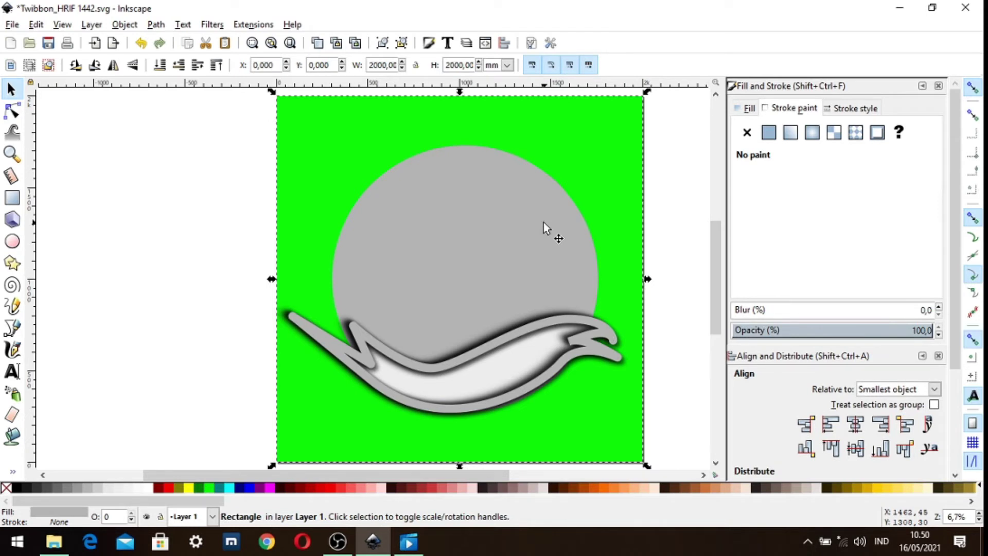
key(ctrl+z)
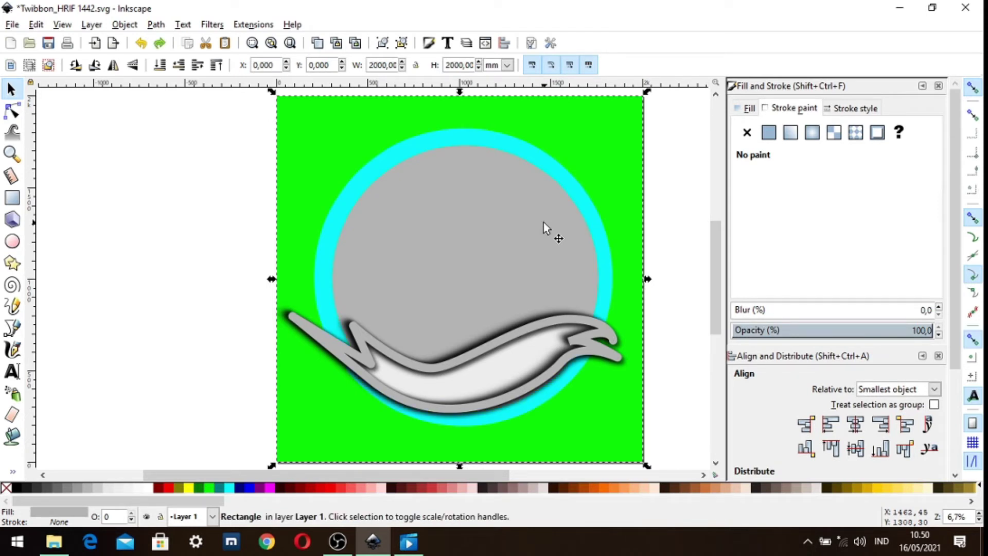
click(544, 227)
click(592, 230)
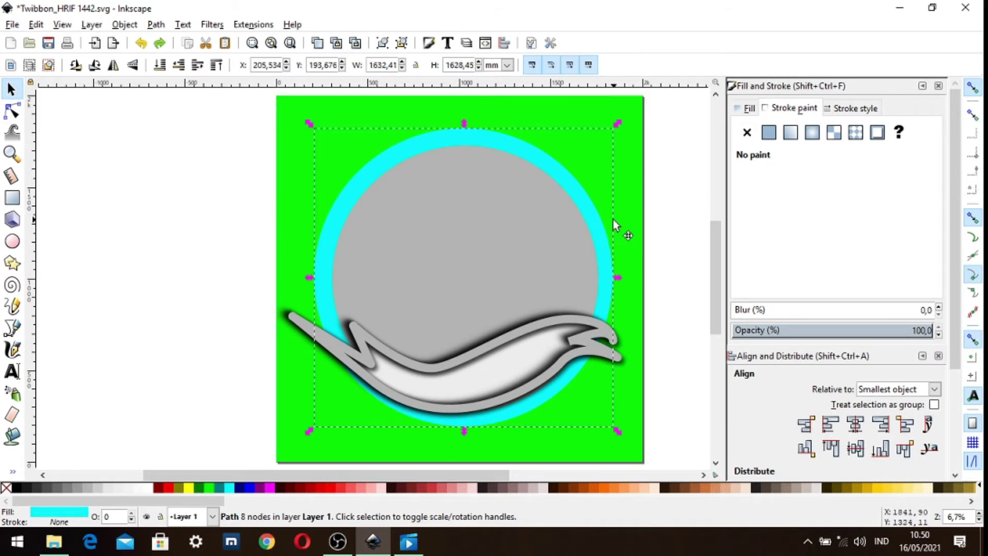
click(628, 219)
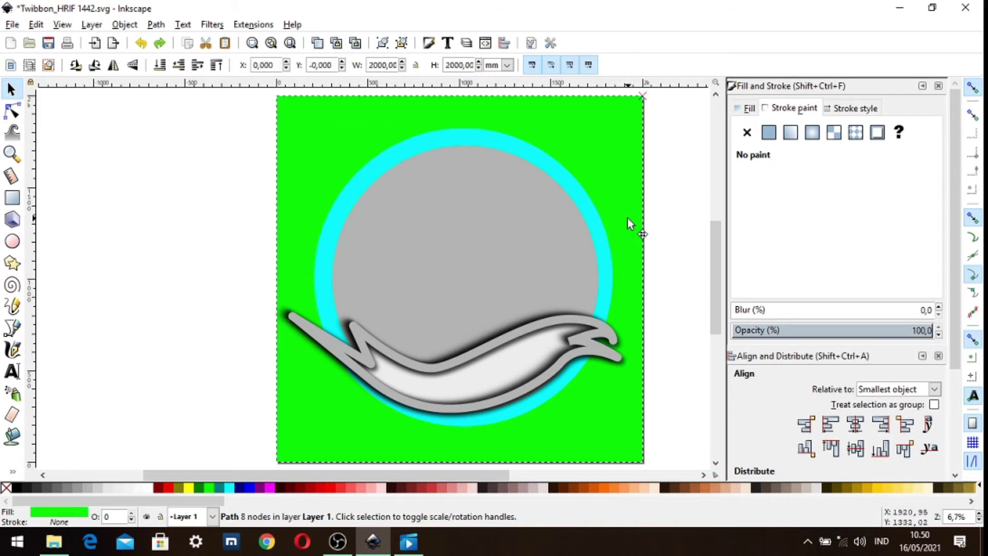
click(587, 221)
drag(585, 219, 592, 222)
click(854, 108)
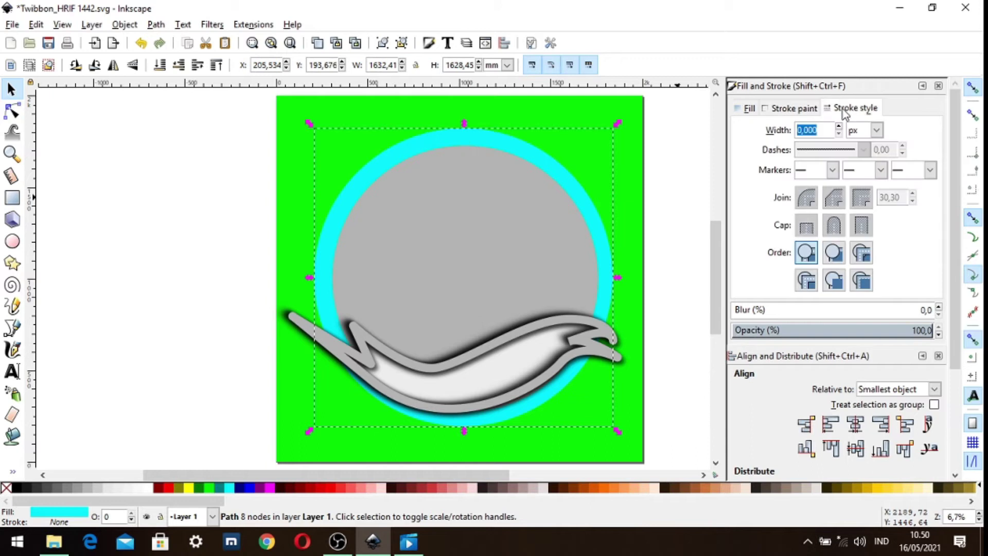
click(839, 134)
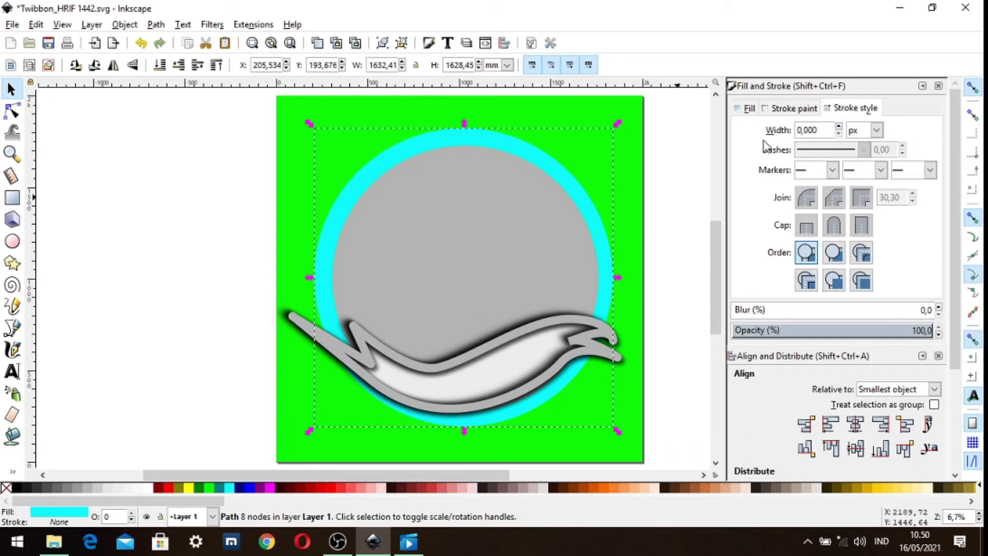
click(156, 25)
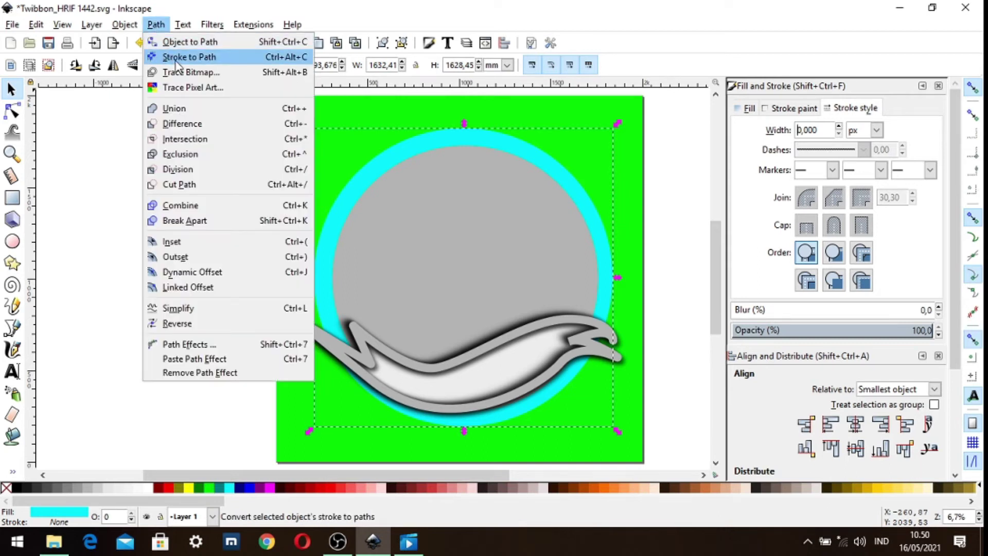
click(193, 56)
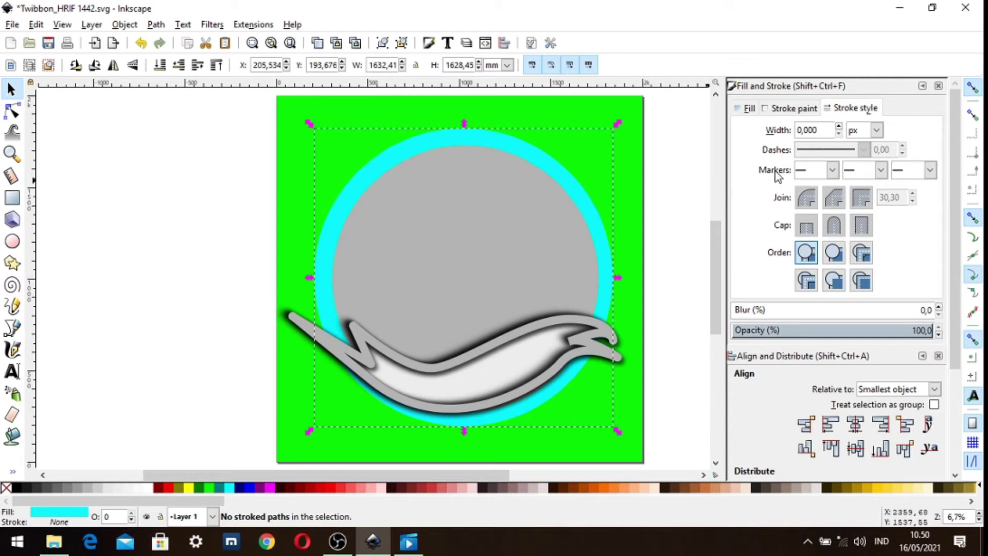
Set the cyan ring's stroke width to 0 and bring up the Drop Shadow filter settings.
click(839, 132)
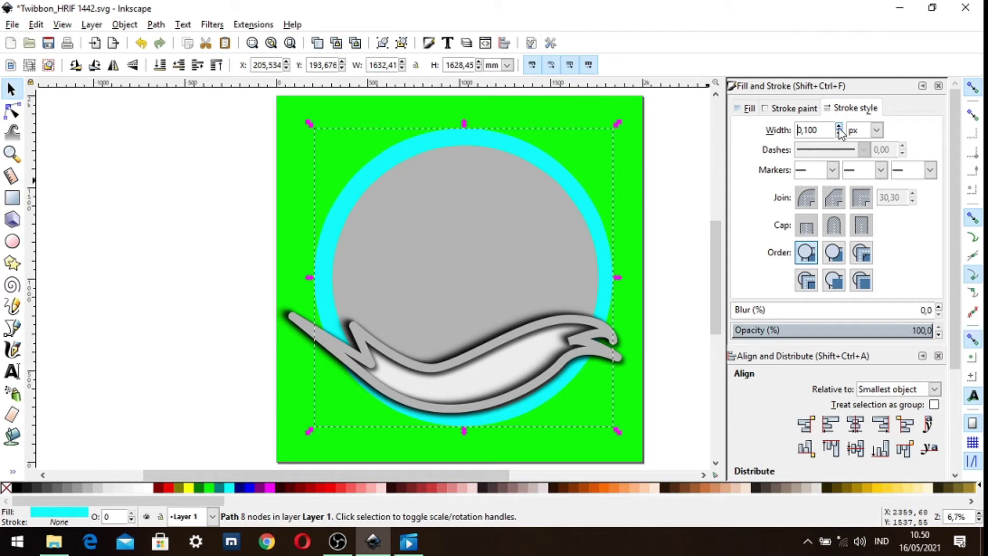
click(212, 25)
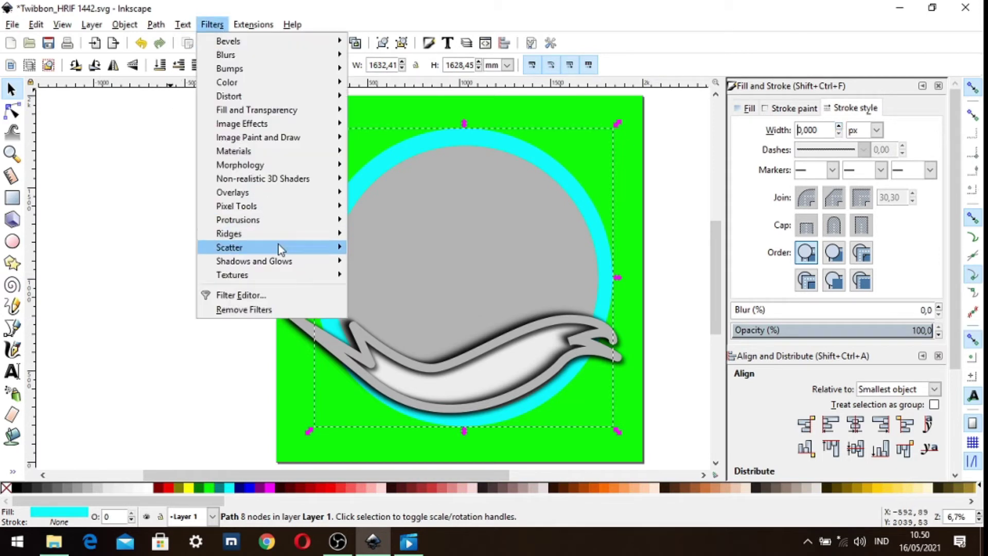
mouse_move(255, 261)
click(383, 292)
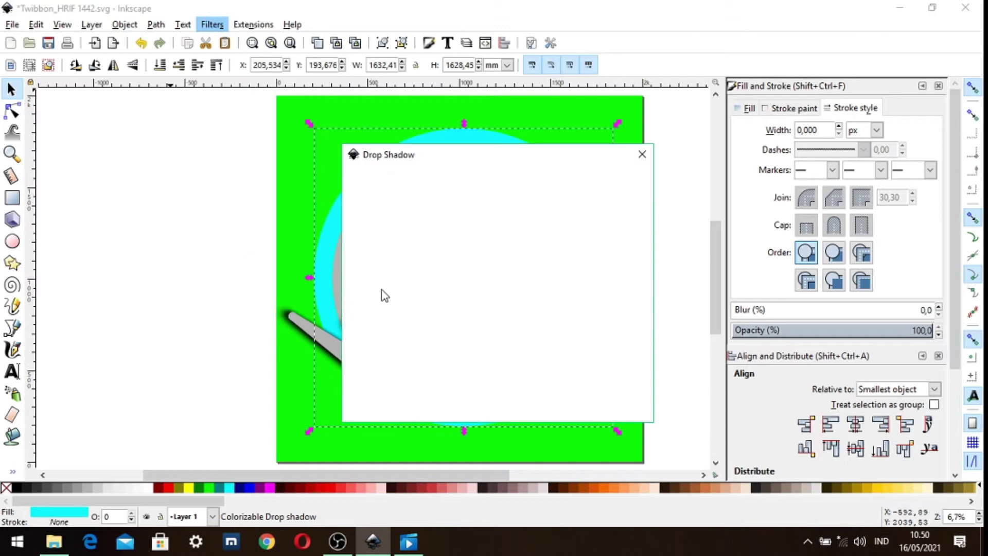
drag(524, 161, 863, 156)
Shift the drop shadow up and to the left, previewing it live on the ring.
click(975, 225)
click(975, 225)
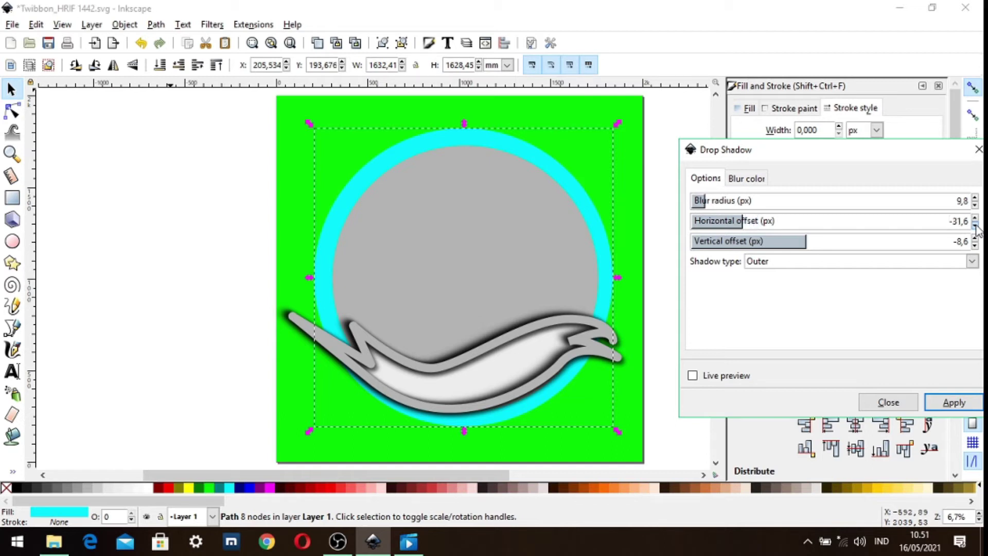
click(975, 245)
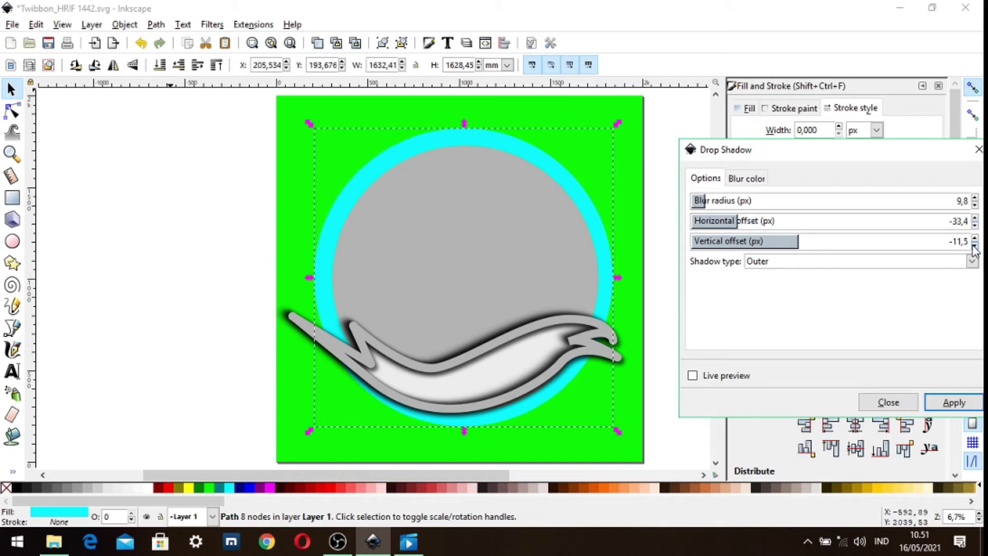
click(974, 246)
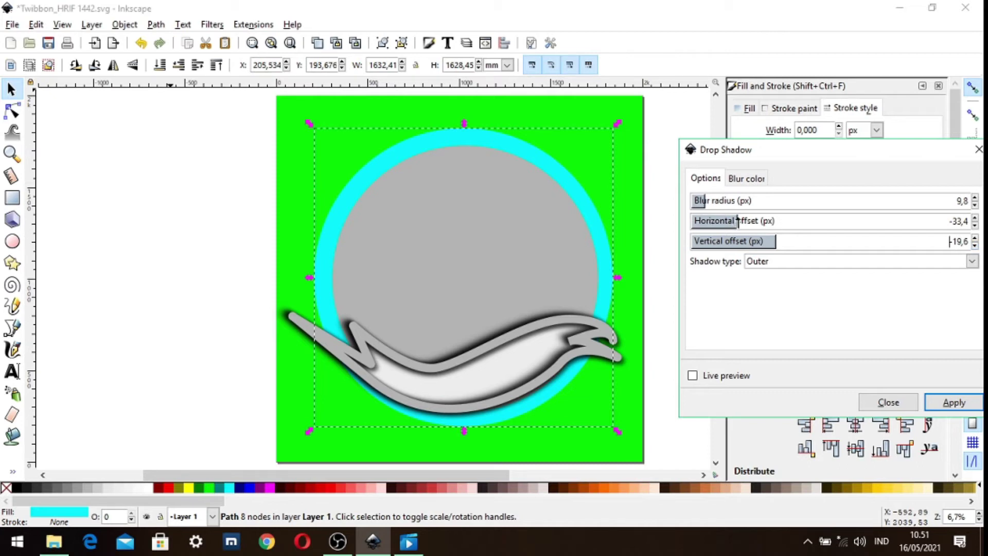
click(975, 219)
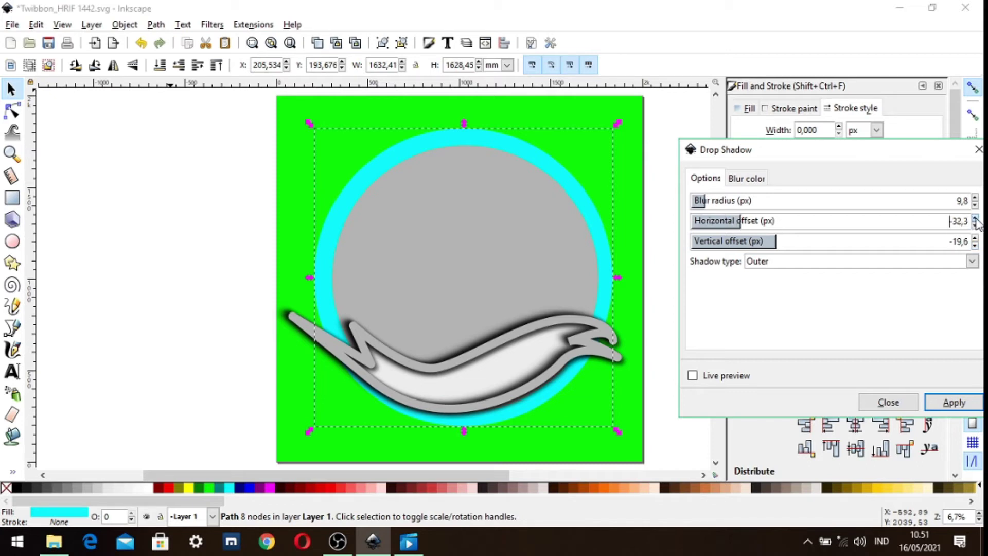
click(692, 375)
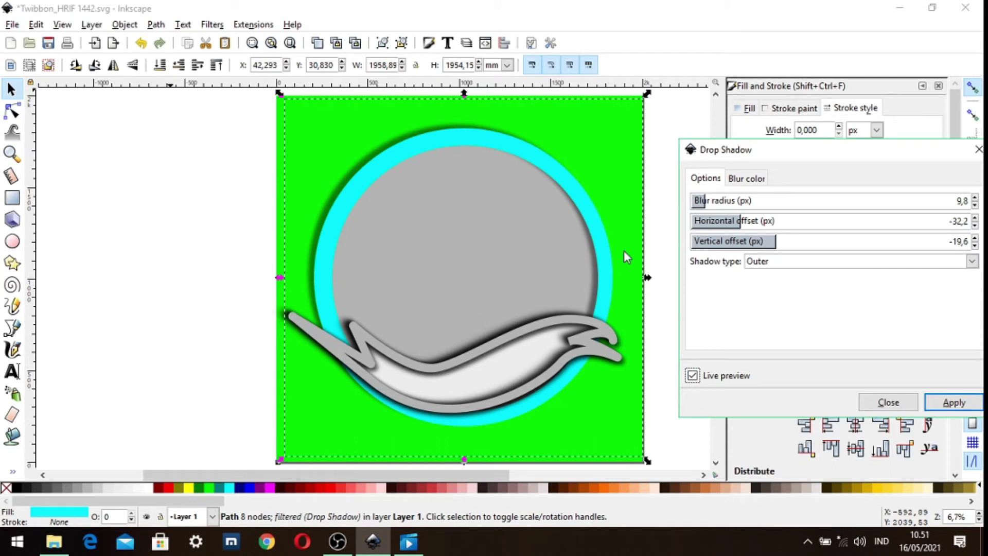
Refine the offsets to -33.7 / -12.9 px and apply the 9.8 px-blur drop shadow.
click(975, 218)
click(975, 218)
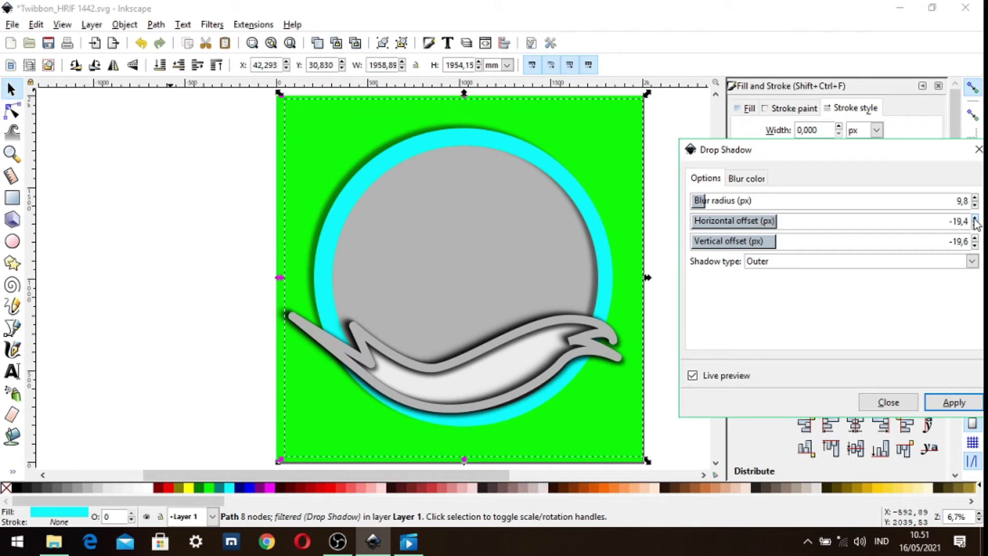
click(975, 238)
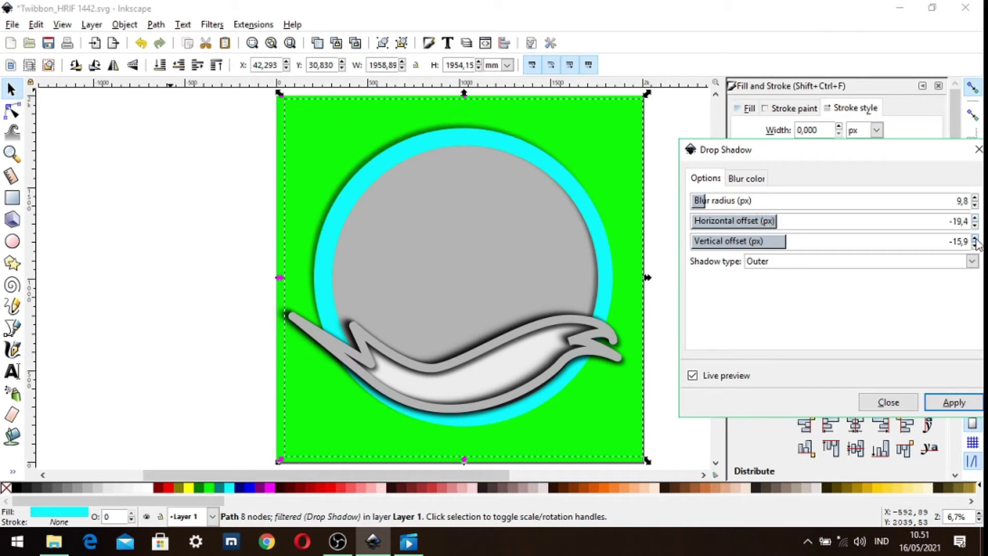
click(975, 218)
click(975, 218)
click(974, 225)
click(975, 225)
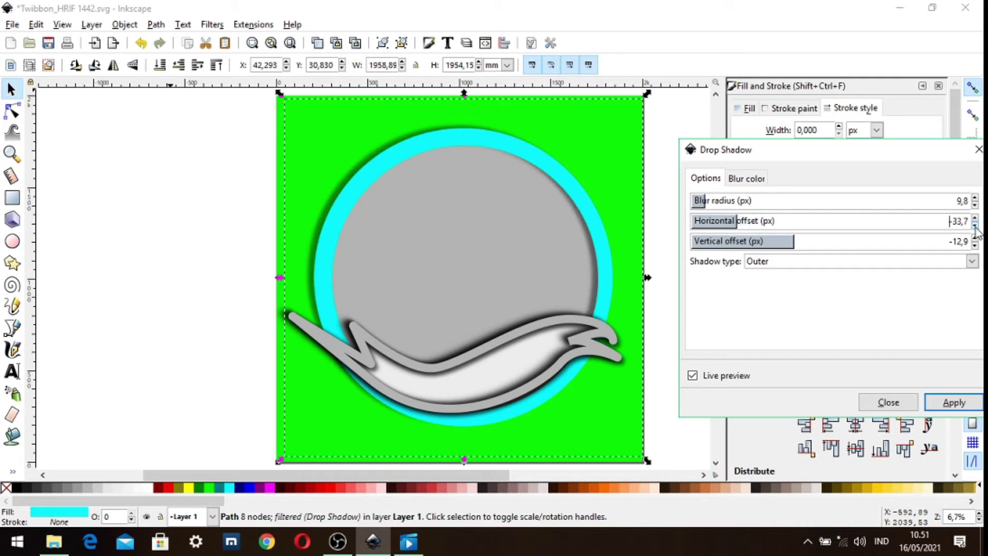
click(961, 403)
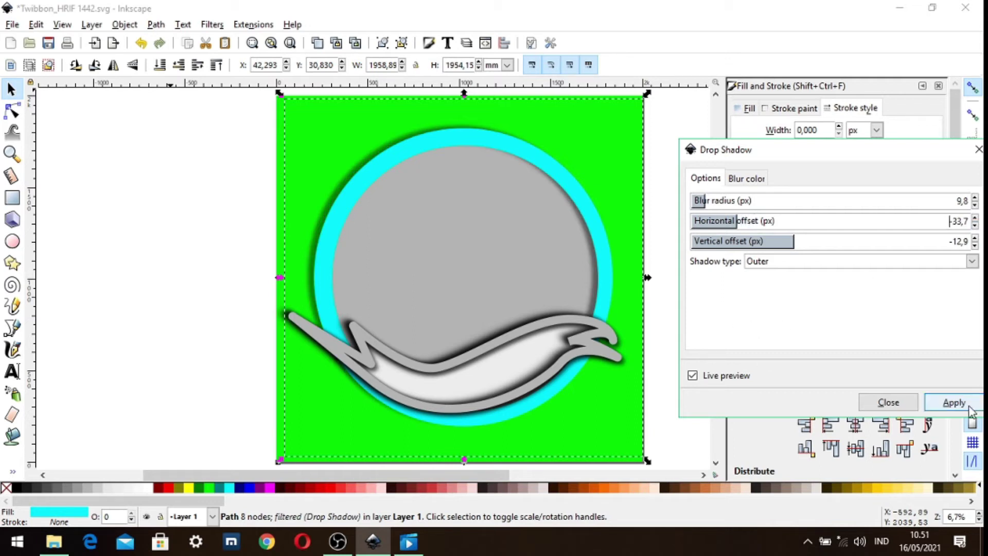
click(192, 177)
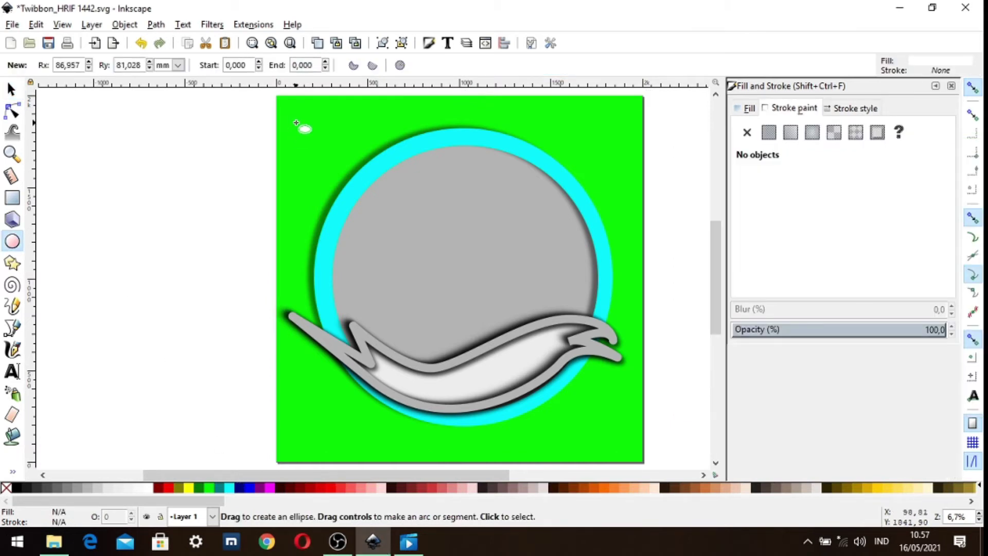
Draw a white ellipse near the page's top-left corner and duplicate it.
drag(296, 123, 327, 152)
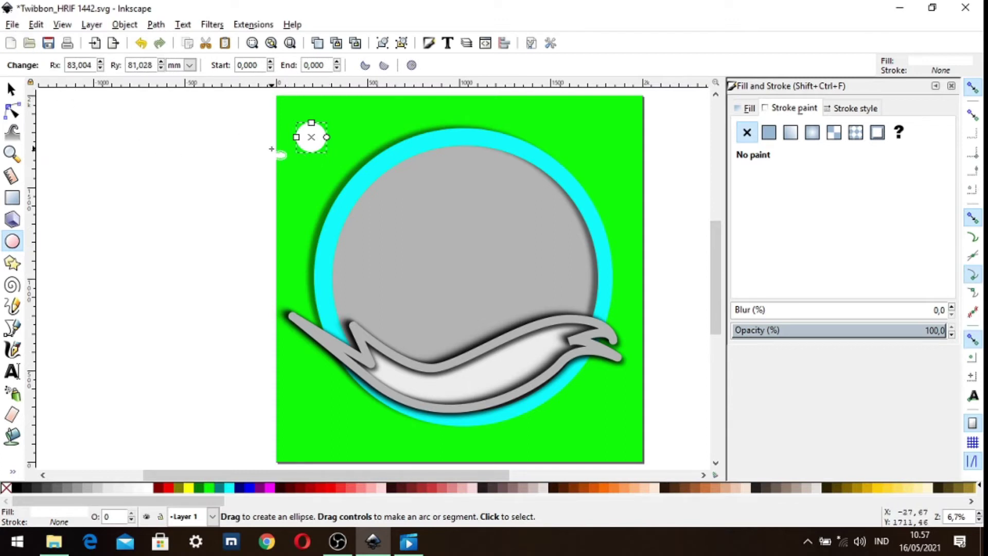
key(s)
click(314, 138)
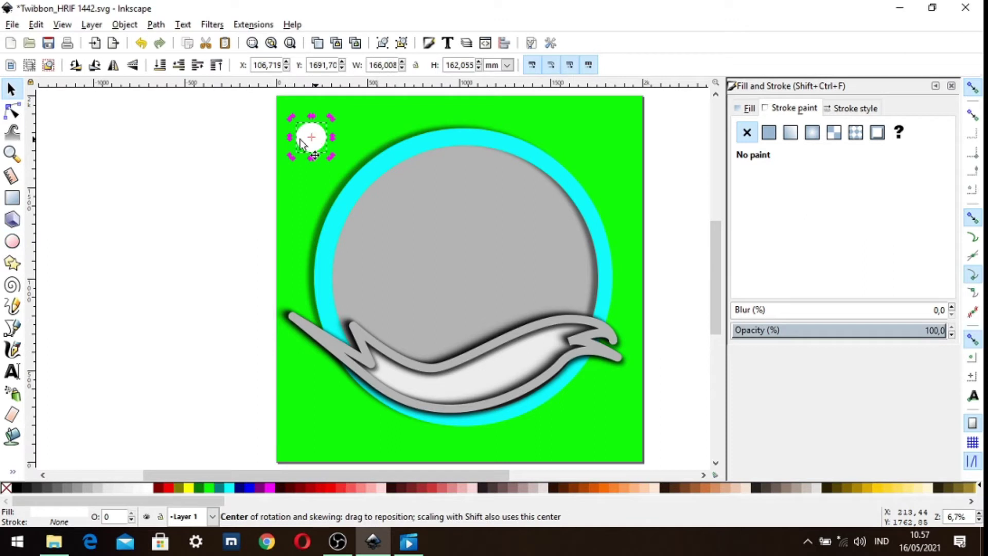
click(44, 29)
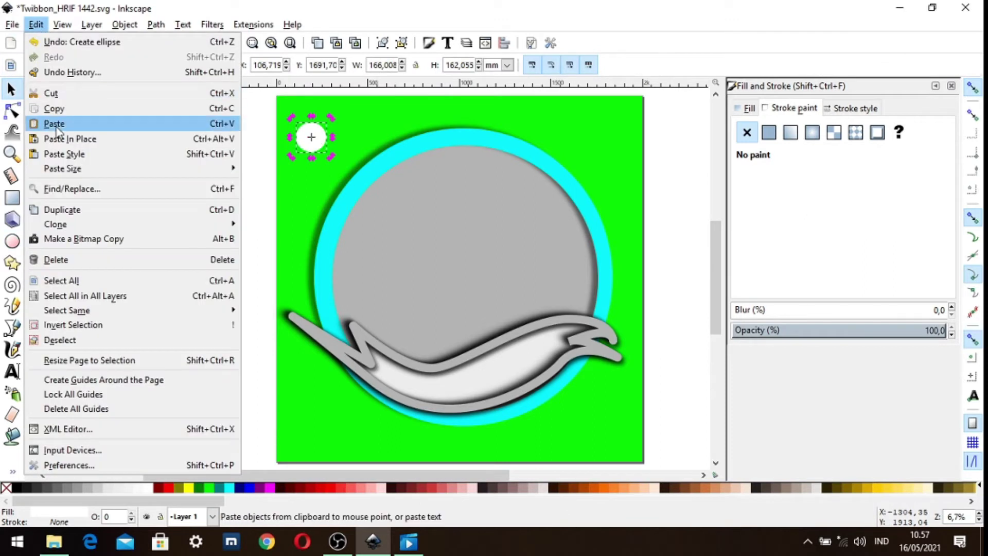
click(66, 211)
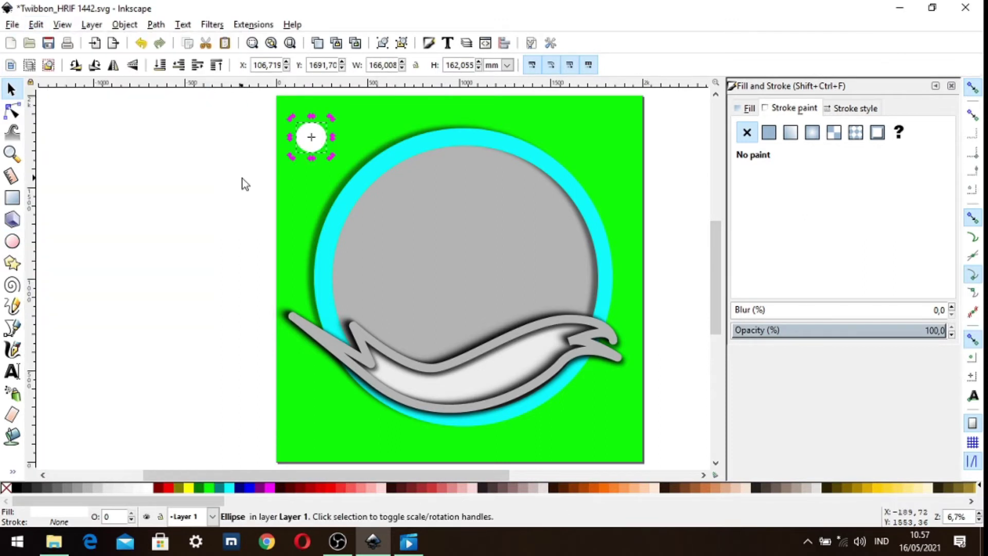
Place the duplicate ellipse to the right and shrink it into a smaller, flatter oval.
drag(310, 137, 336, 158)
click(334, 149)
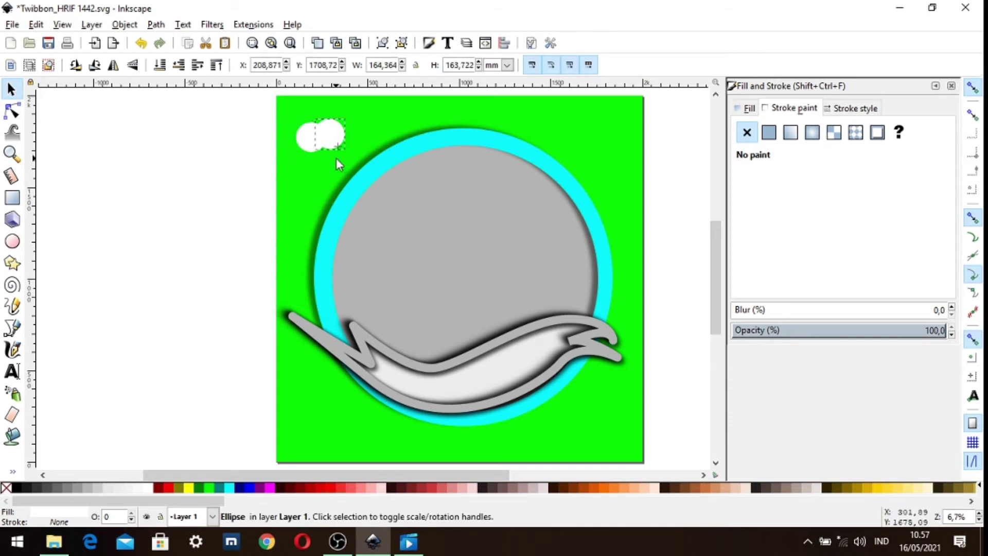
click(333, 130)
drag(355, 112, 323, 137)
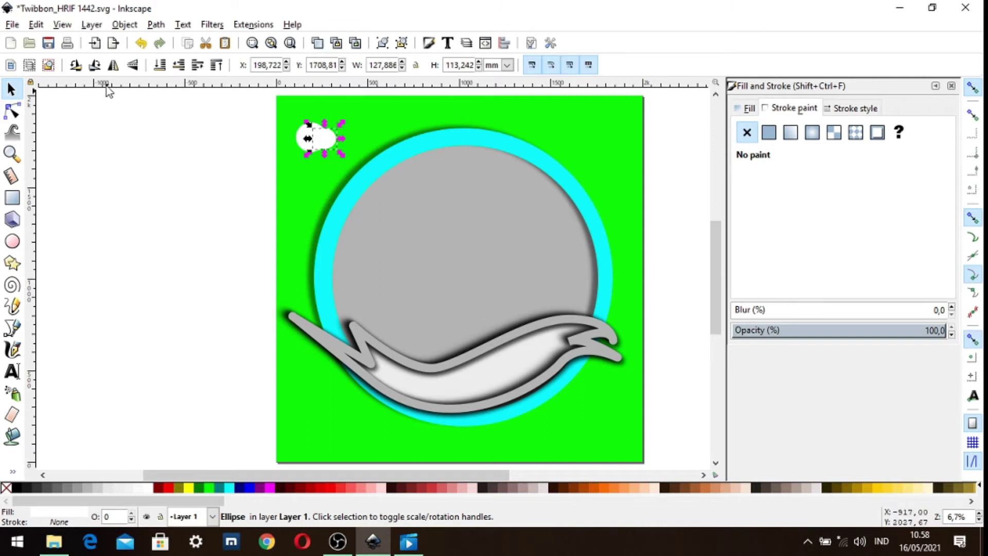
Duplicate the small oval, place it on the left, and arrange the ellipses into a cloud.
click(36, 25)
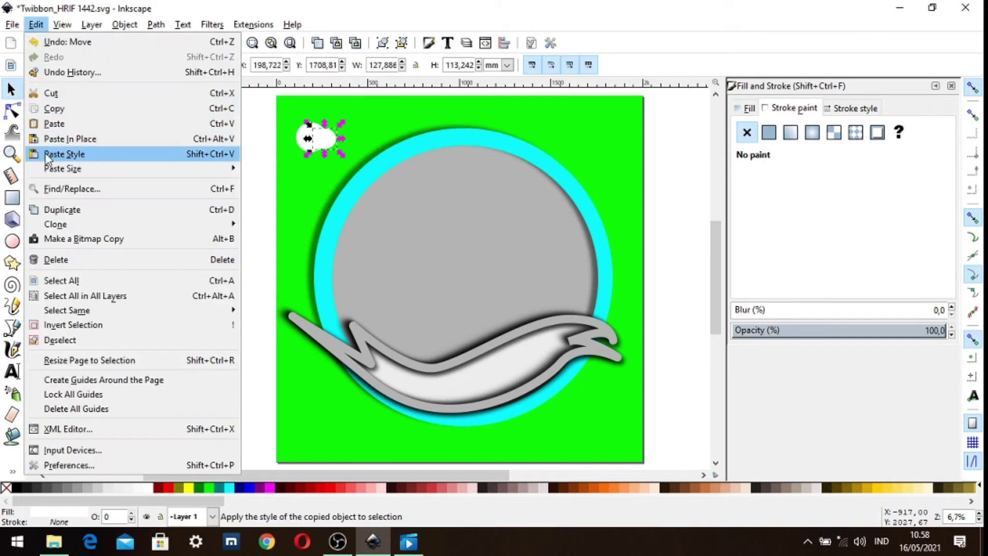
click(64, 211)
drag(320, 139, 296, 140)
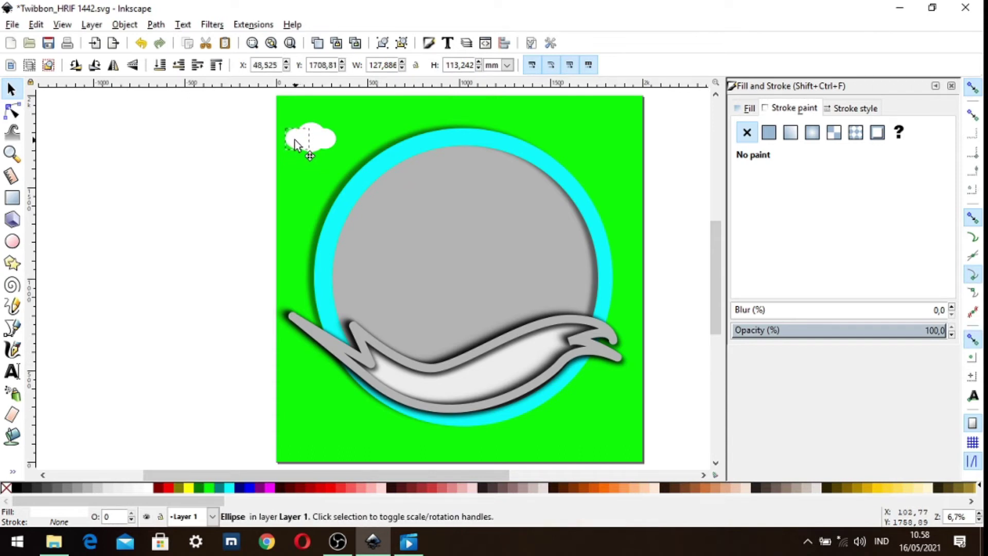
click(329, 146)
click(329, 144)
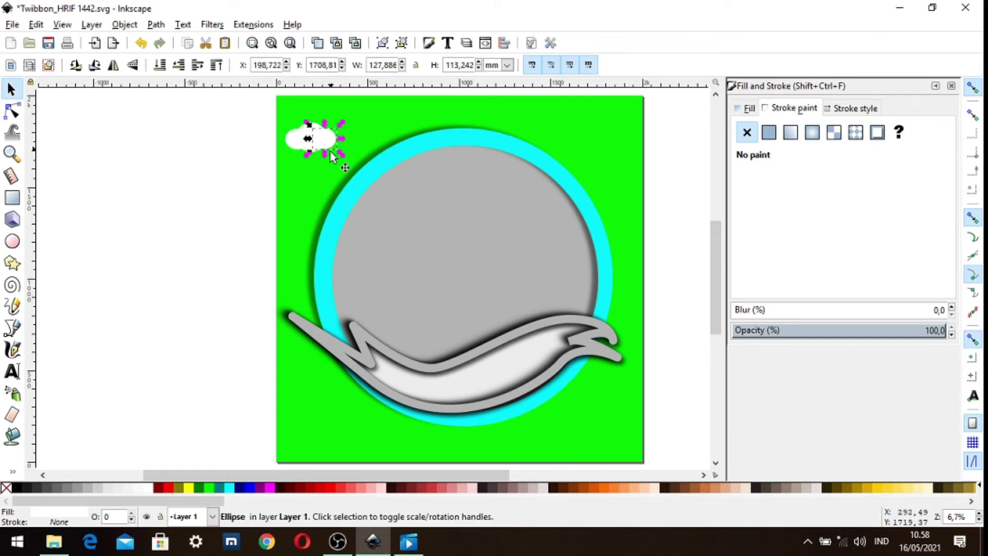
key(Escape)
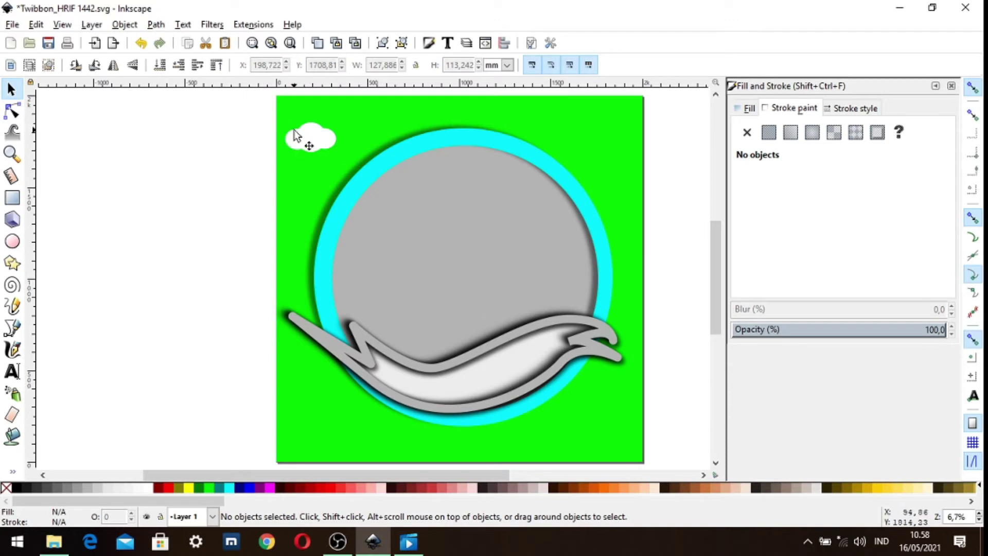
mouse_move(325, 139)
mouse_down()
mouse_move(330, 149)
mouse_move(348, 140)
mouse_up()
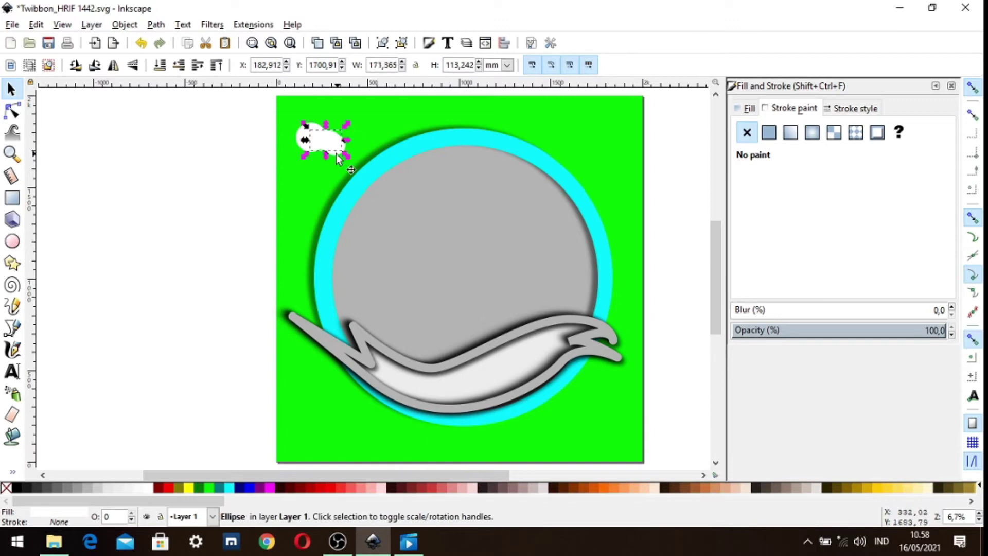
mouse_move(330, 153)
mouse_down()
mouse_move(329, 129)
mouse_move(351, 151)
mouse_move(316, 145)
mouse_move(345, 149)
mouse_up()
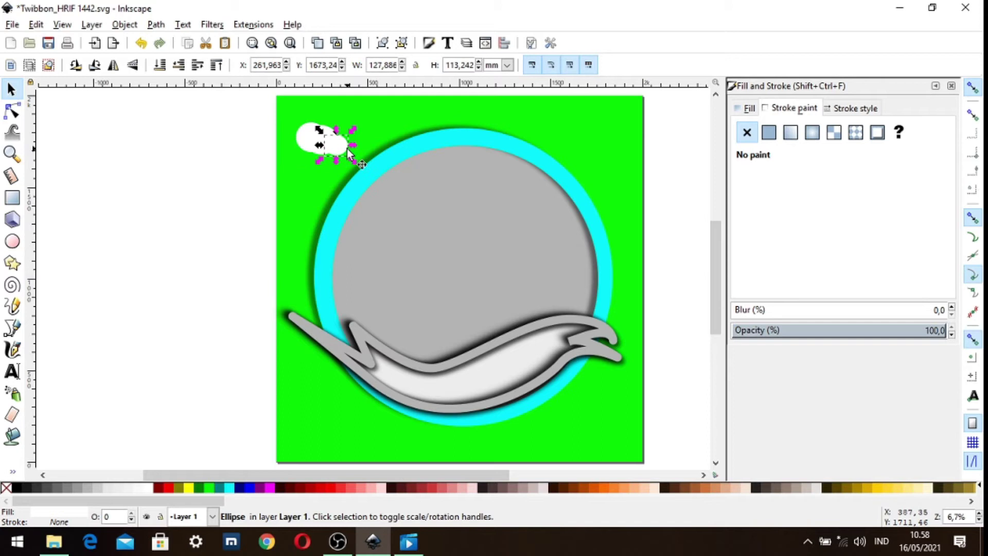
Duplicate one cloud ellipse and place the copy on the cloud's left side.
click(370, 122)
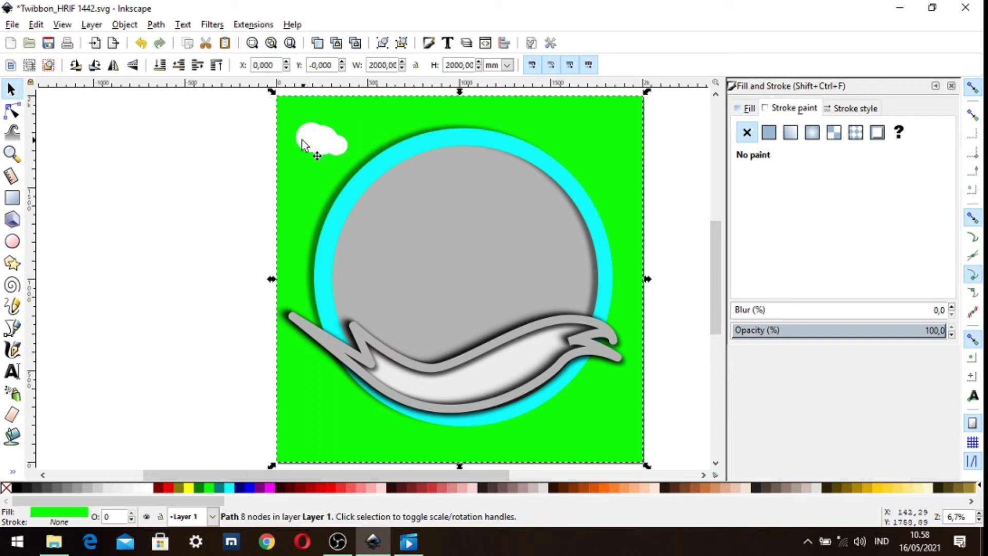
click(341, 149)
click(365, 133)
click(347, 148)
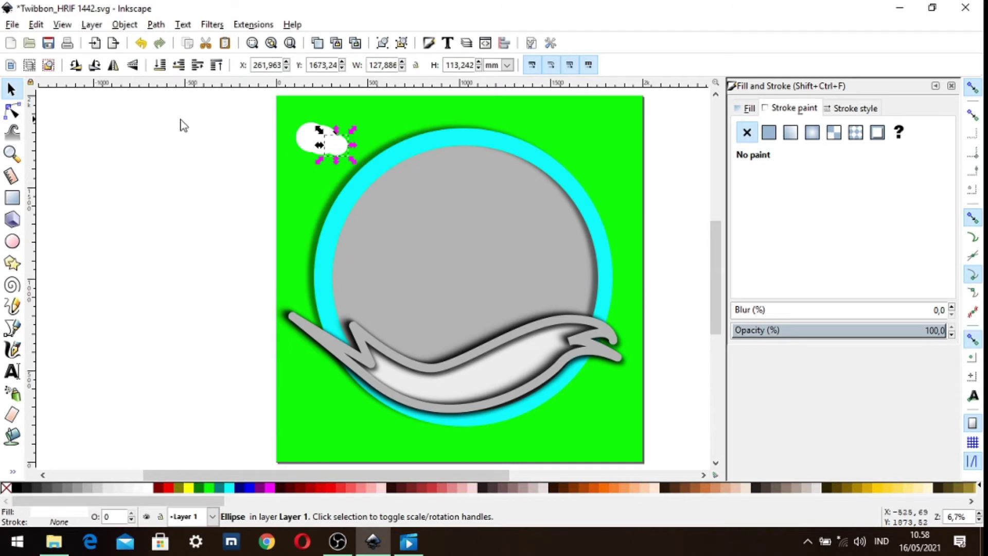
click(36, 25)
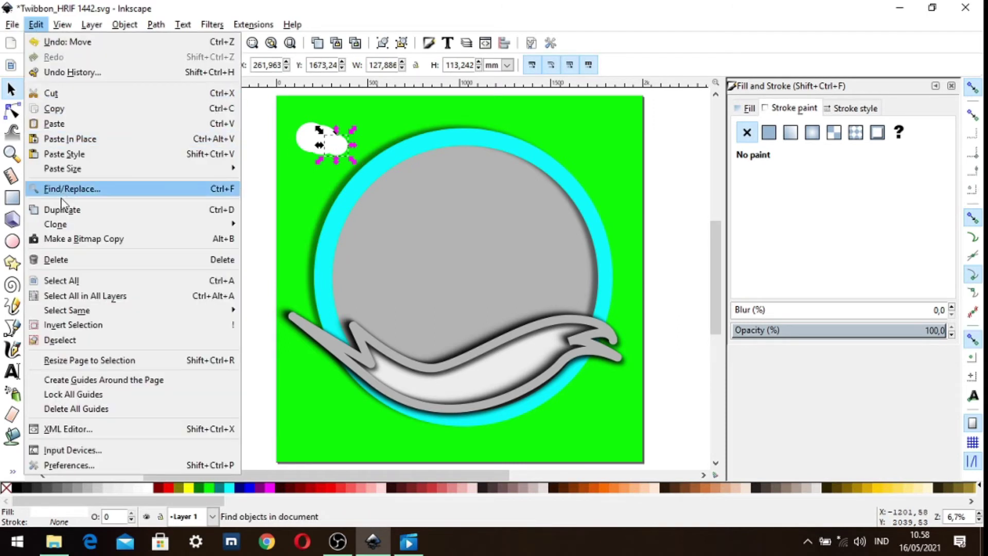
click(60, 217)
drag(340, 150, 297, 150)
click(211, 148)
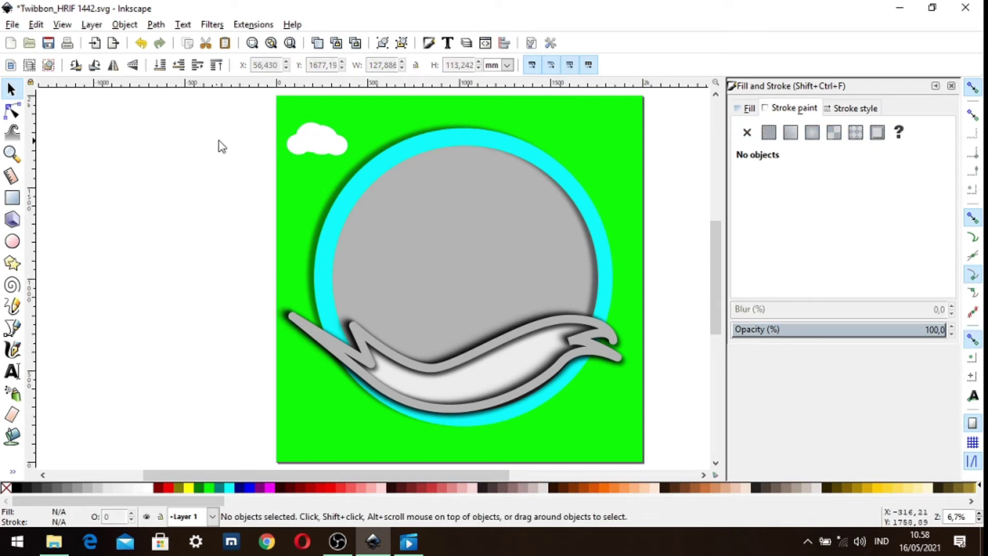
Undo an accidental green background move and rubber-band select the whole cloud.
drag(278, 116, 334, 129)
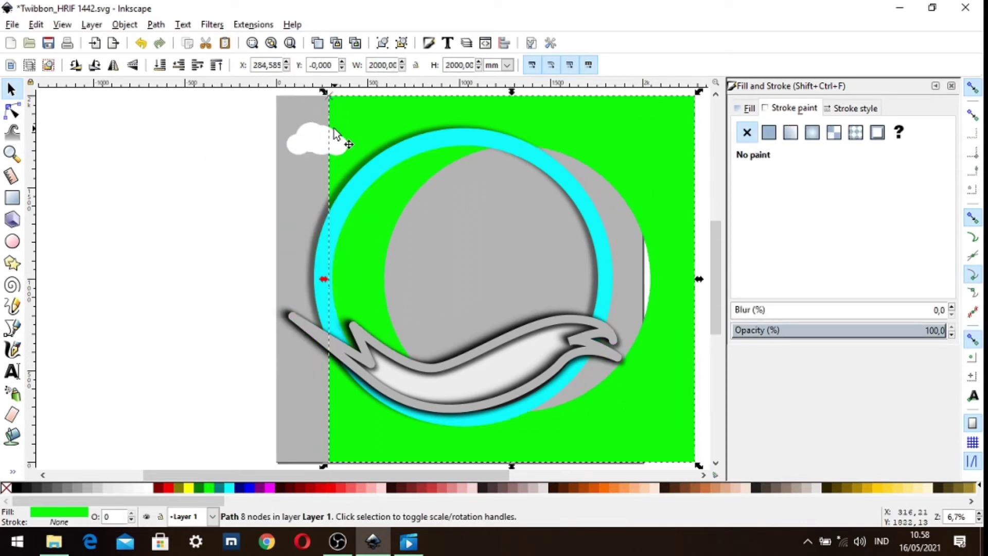
key(ctrl+z)
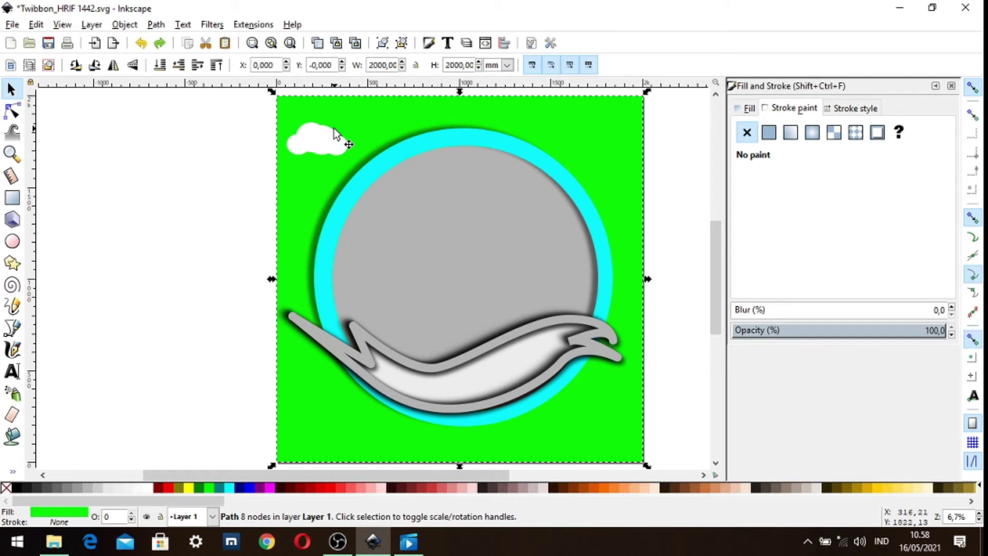
click(199, 127)
drag(271, 115, 365, 165)
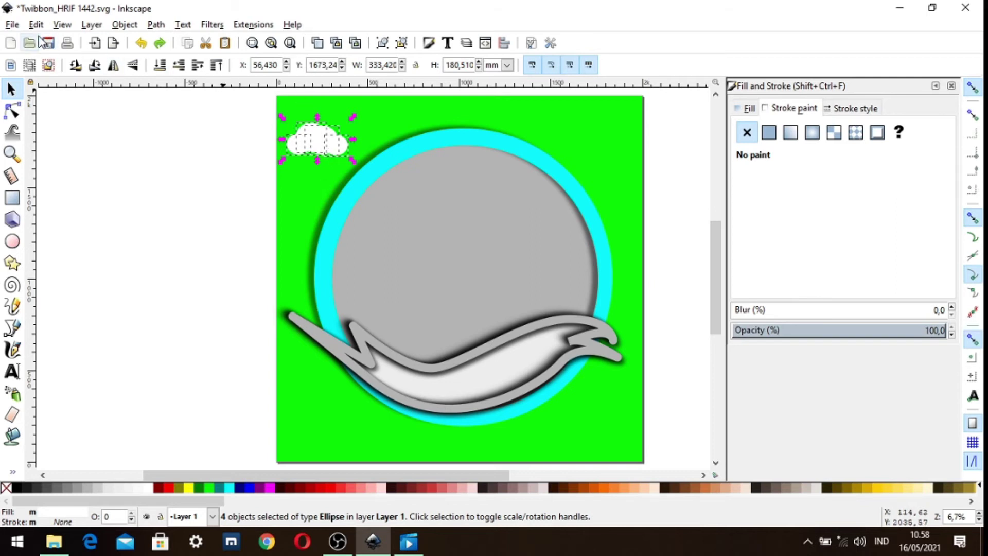
Duplicate the whole cloud and place the copy to its right along the top edge.
key(ctrl+d)
click(35, 25)
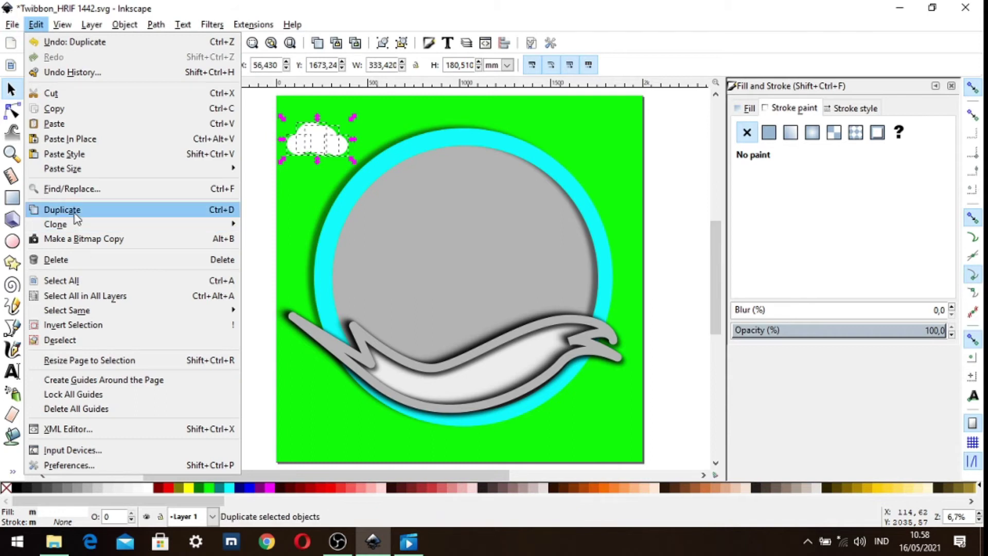
click(72, 210)
drag(384, 140, 378, 118)
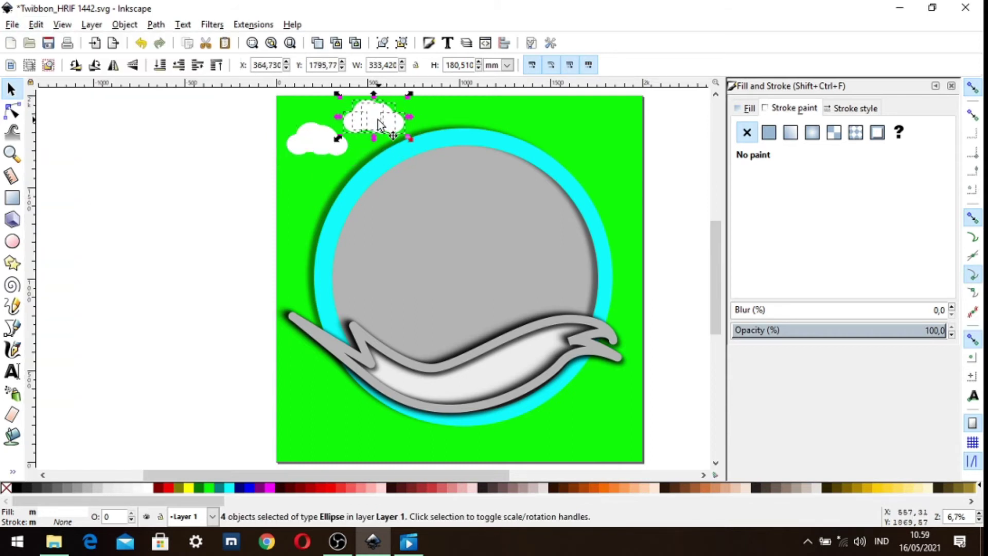
click(157, 166)
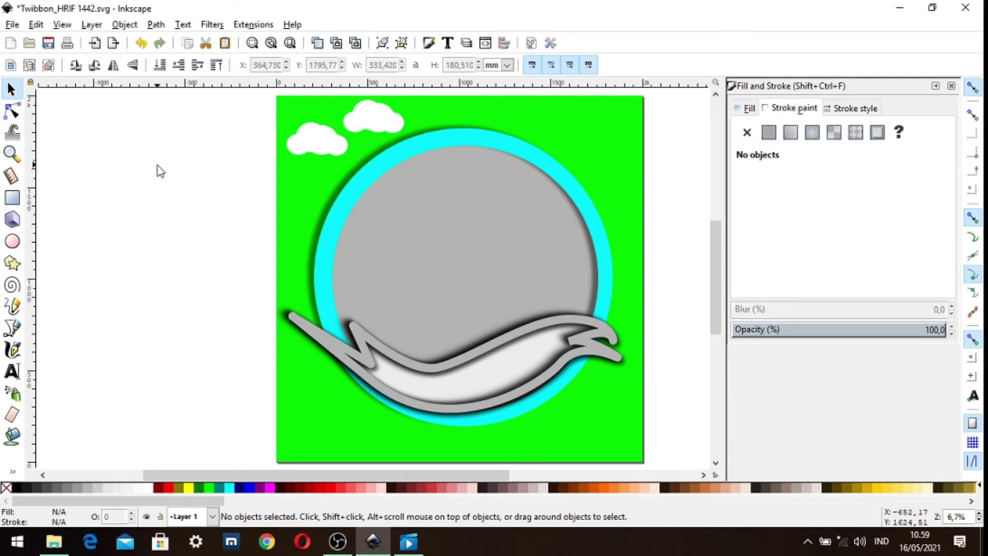
click(361, 118)
click(248, 136)
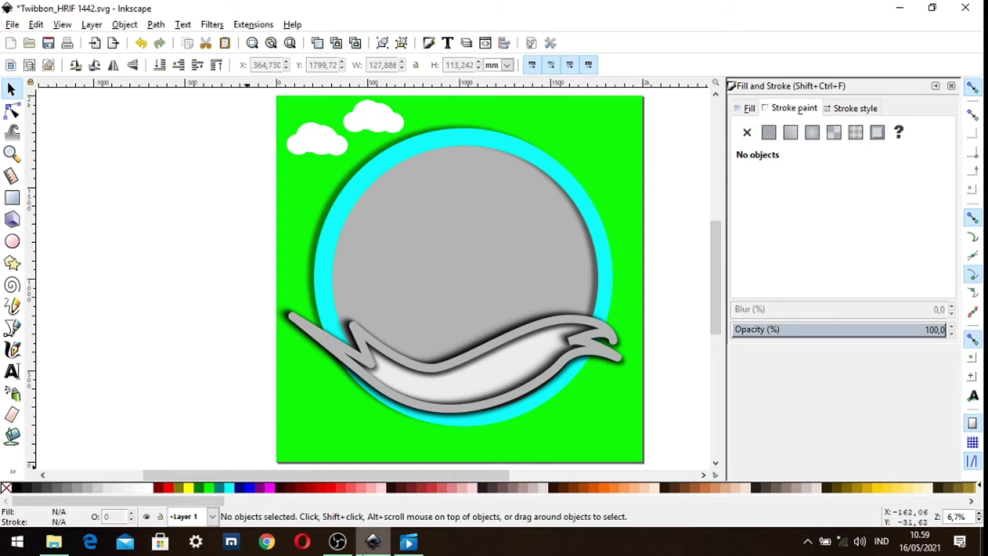
Duplicate the left cloud and move the copy above the cyan ring's top.
scroll(715, 230, up, 1)
scroll(715, 230, up, 3)
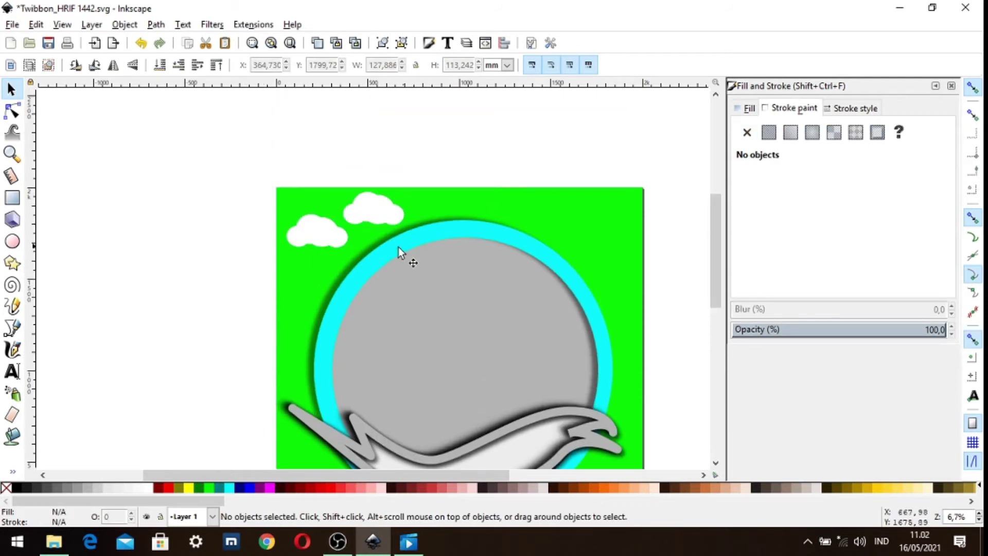
click(369, 213)
click(260, 232)
drag(267, 206, 351, 252)
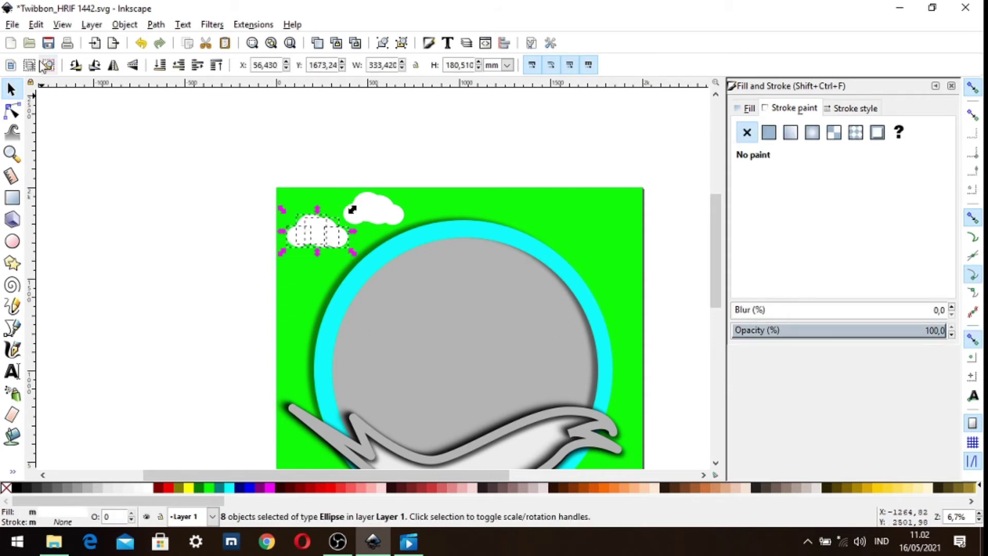
click(37, 24)
click(77, 211)
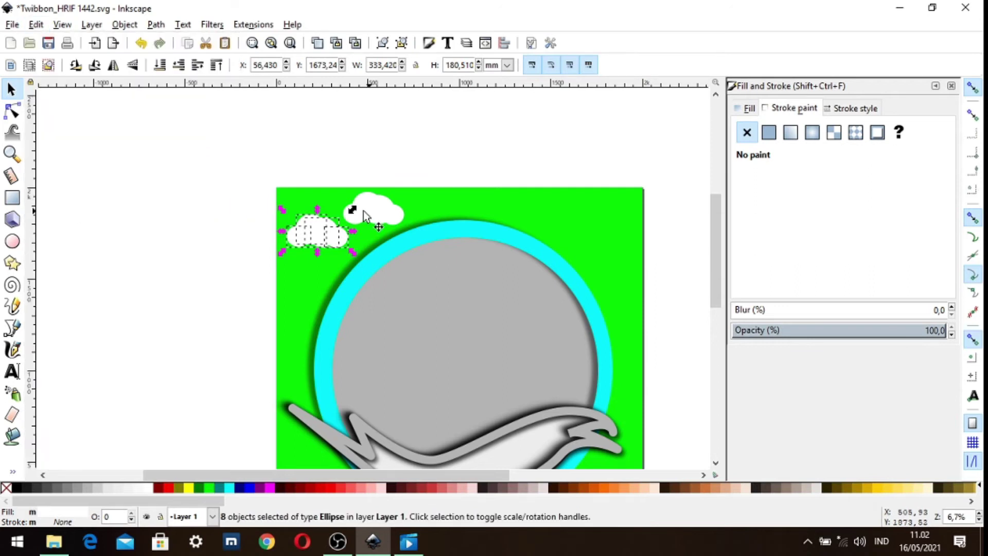
drag(320, 232, 493, 219)
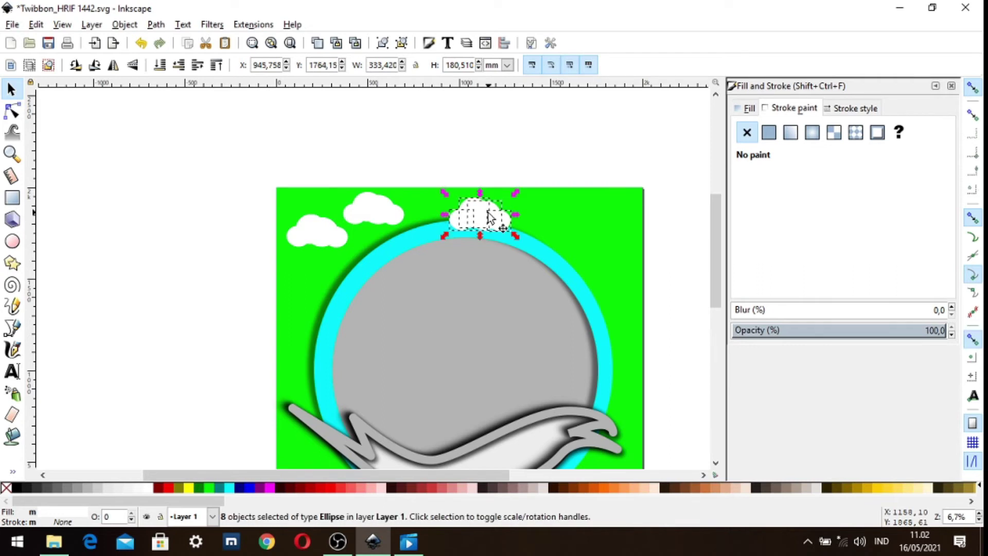
click(234, 232)
Shrink a small ellipse of the top cloud and move the left cloud lower beside the ring.
click(459, 220)
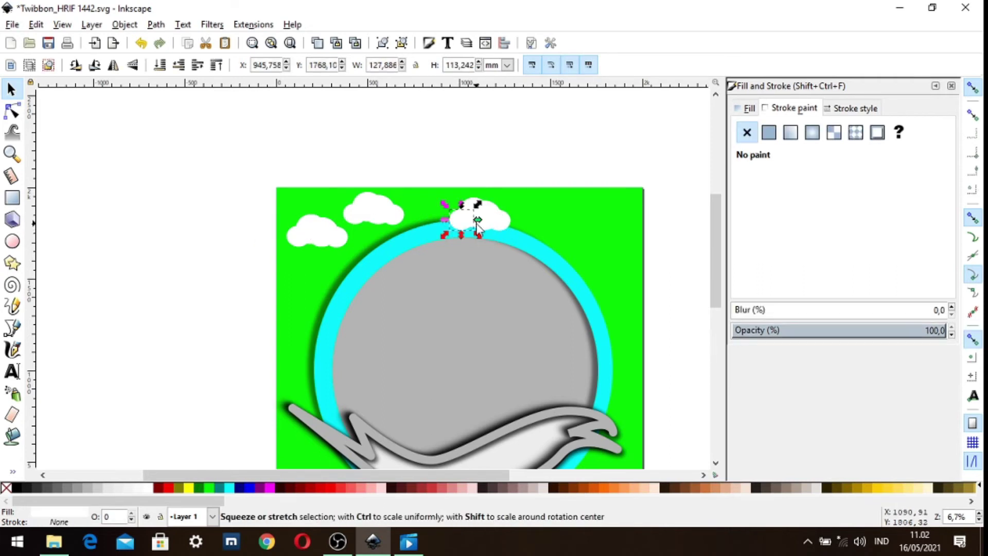
drag(474, 206, 461, 221)
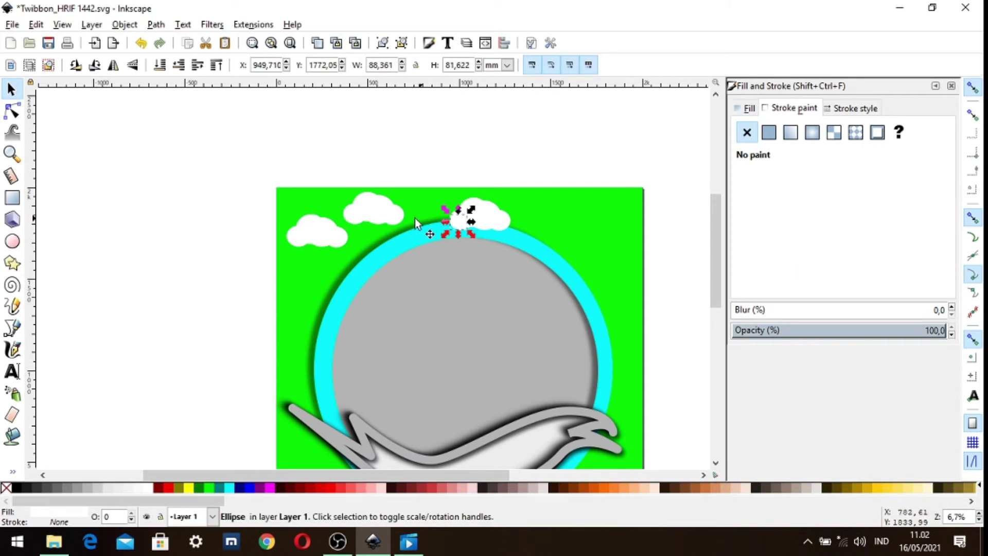
click(369, 210)
mouse_move(263, 210)
mouse_down()
mouse_move(351, 237)
mouse_move(355, 257)
mouse_up()
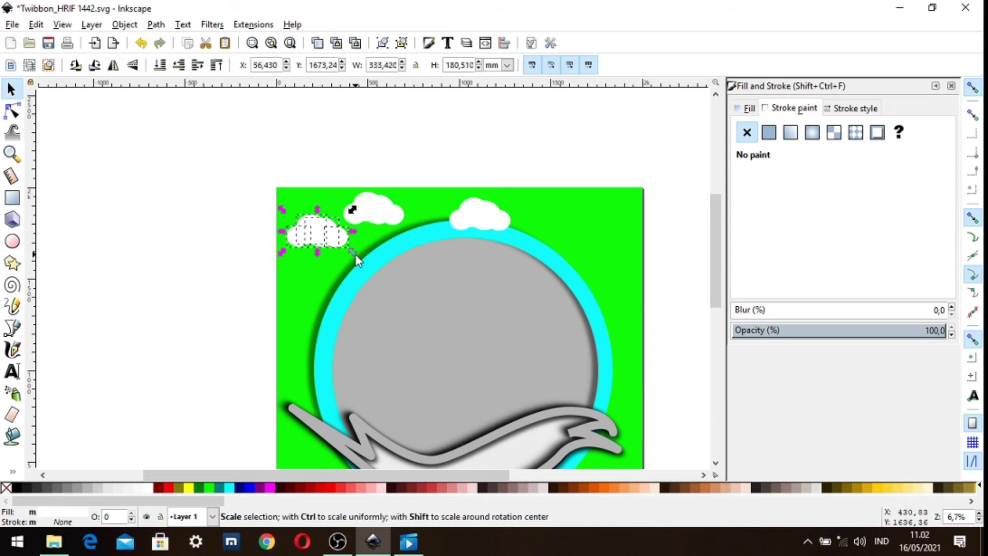
drag(320, 228, 338, 265)
Shrink one of the small ellipses in the middle cloud.
click(375, 213)
mouse_move(316, 183)
mouse_down()
mouse_move(409, 230)
mouse_move(428, 252)
mouse_up()
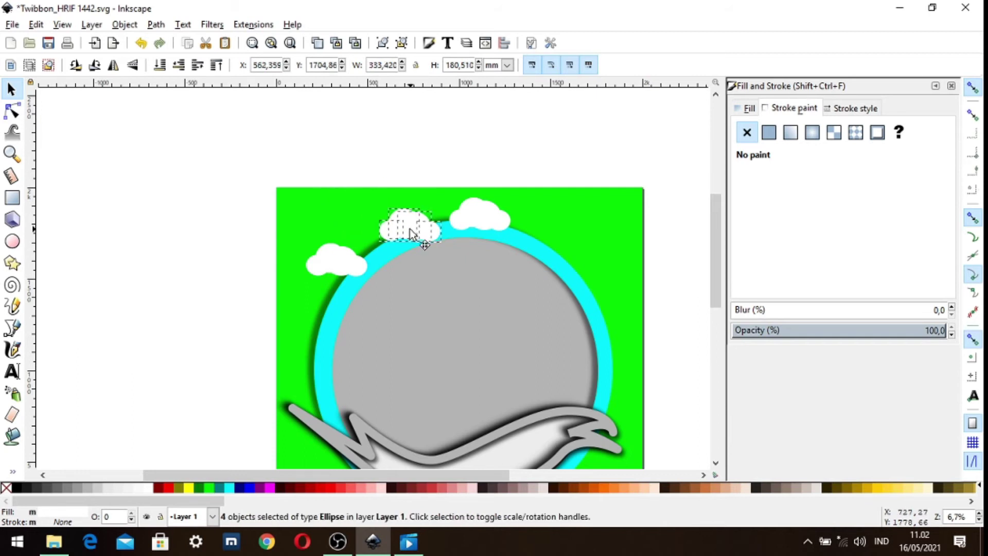
click(432, 247)
click(426, 236)
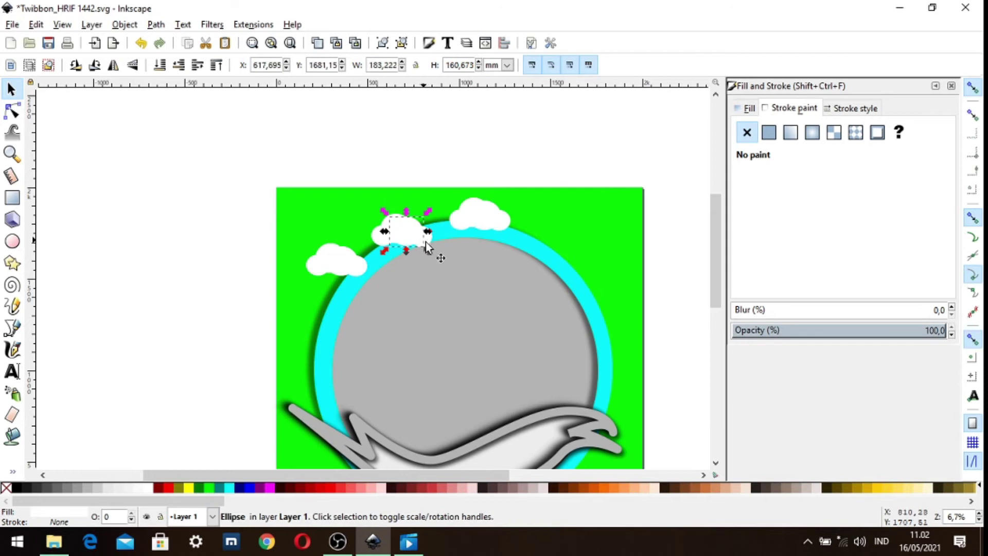
alt+click(425, 249)
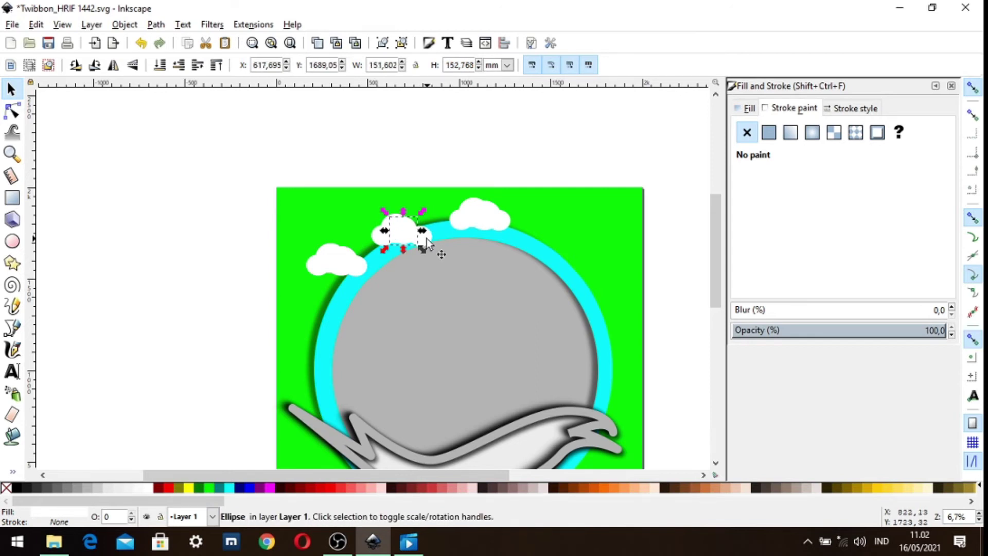
drag(437, 222, 430, 225)
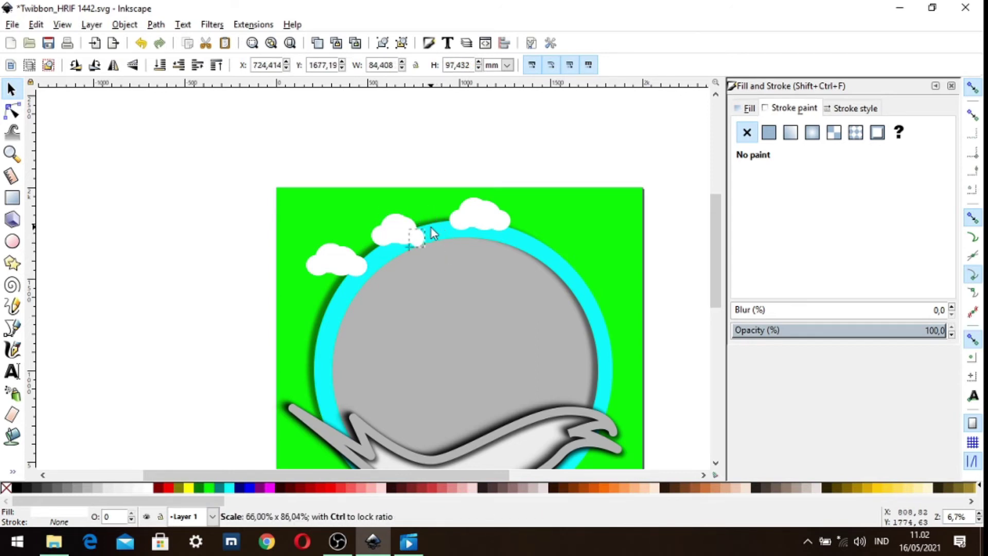
Shrink a small edge ellipse of the top-right cloud in two passes.
click(479, 219)
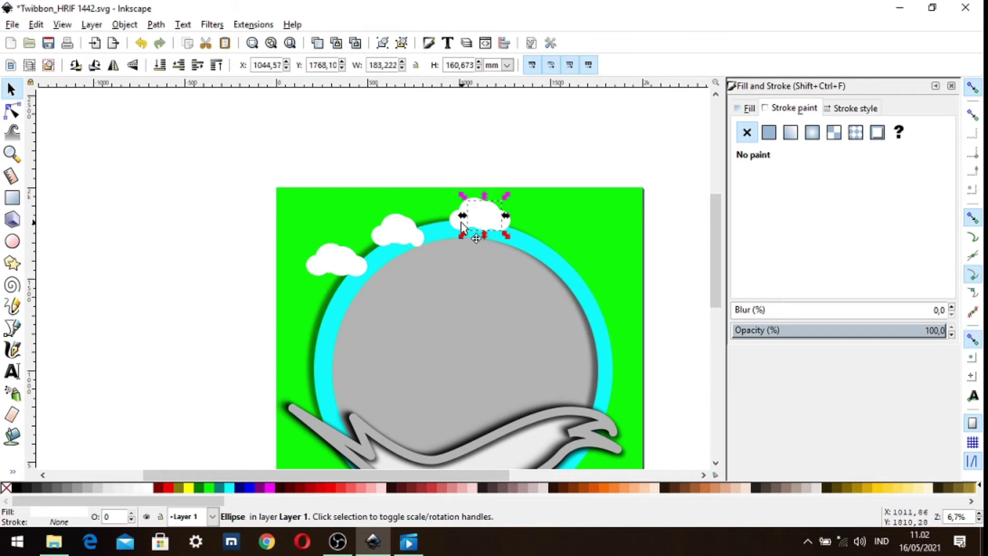
click(450, 229)
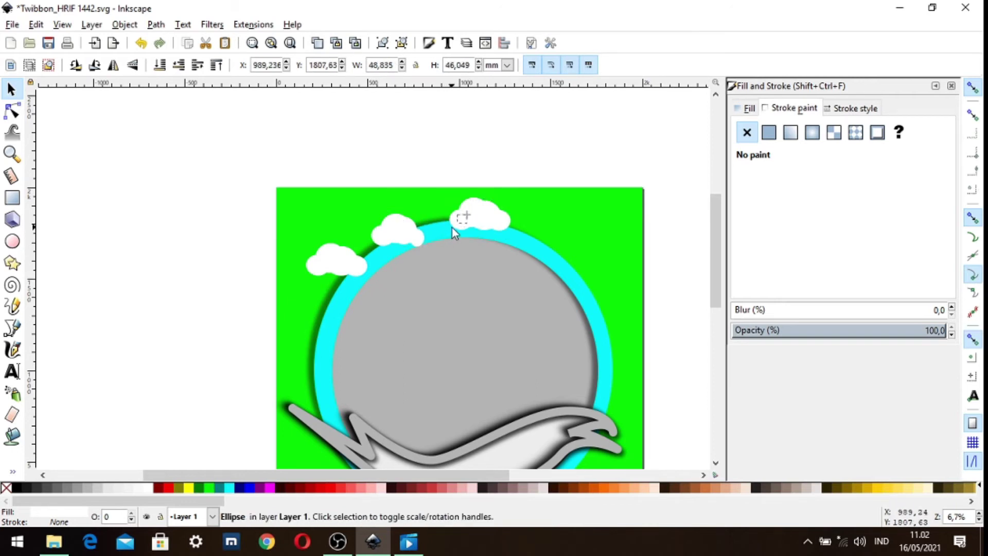
click(523, 220)
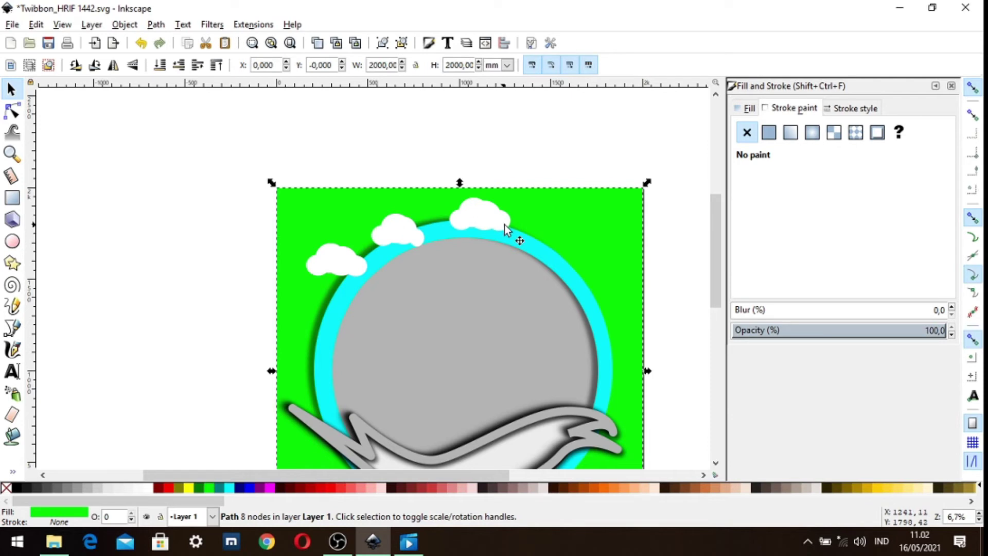
click(504, 224)
mouse_move(519, 239)
mouse_down()
mouse_move(508, 229)
mouse_move(515, 234)
mouse_up()
click(535, 159)
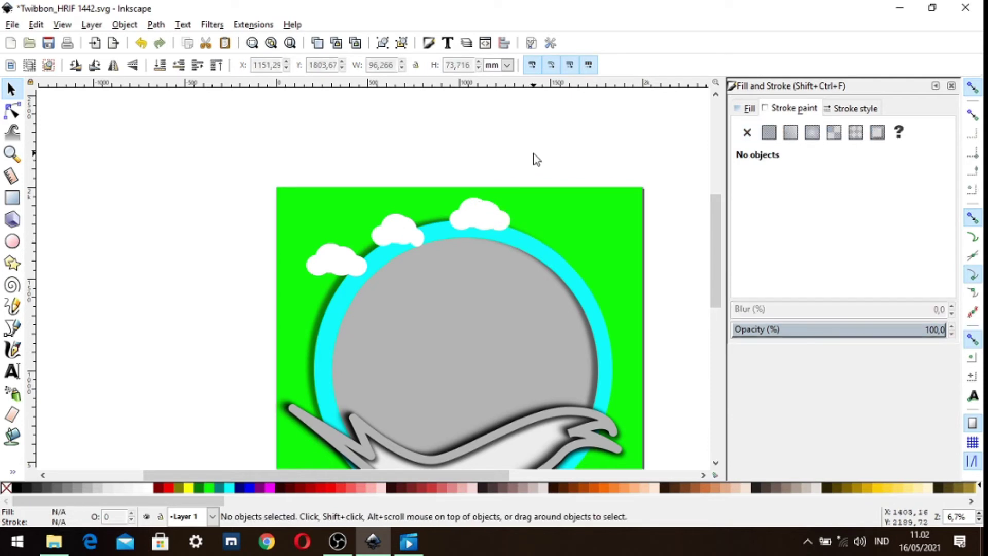
click(507, 227)
drag(508, 227, 509, 207)
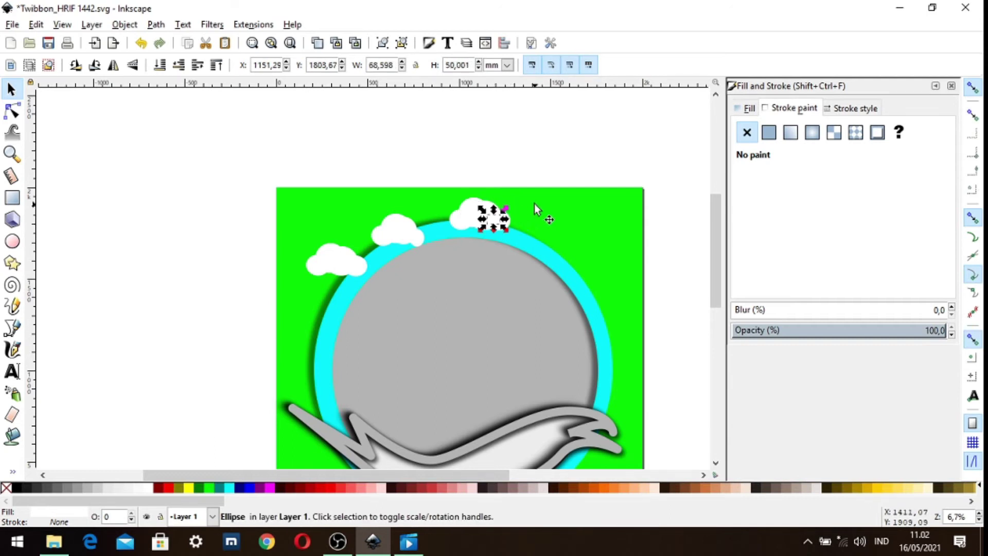
click(523, 161)
Shrink an ellipse in the left cloud, undoing an accidental background move.
click(349, 263)
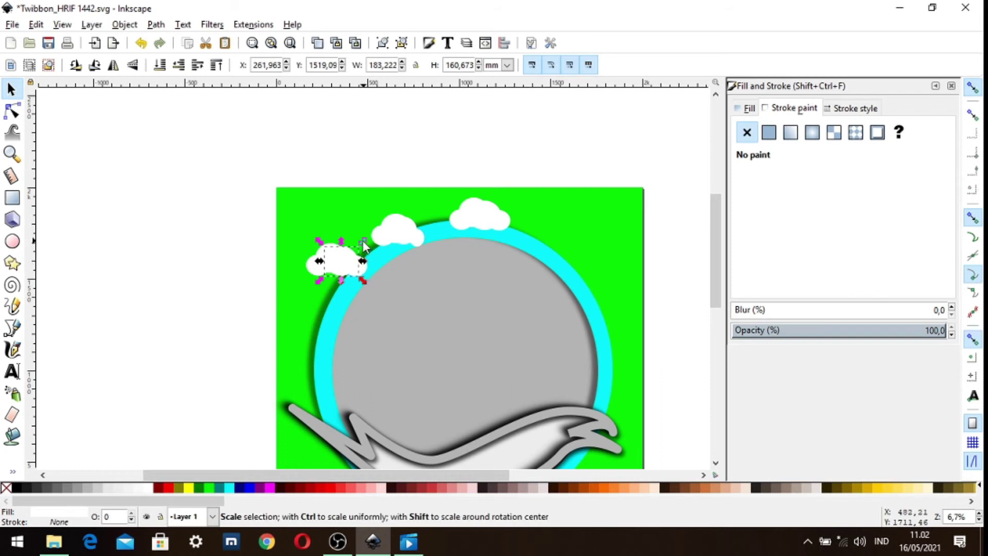
drag(363, 240, 360, 244)
click(362, 149)
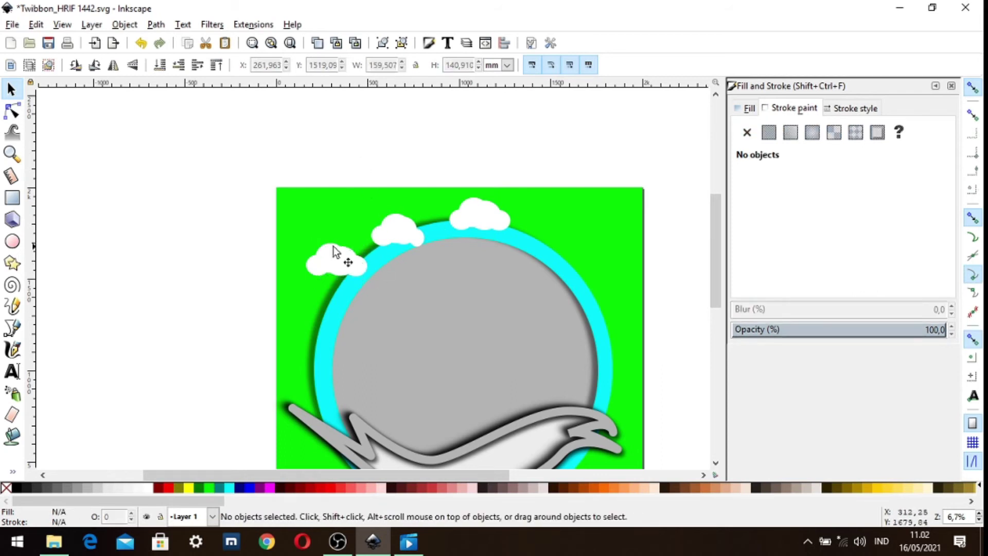
drag(295, 232, 352, 260)
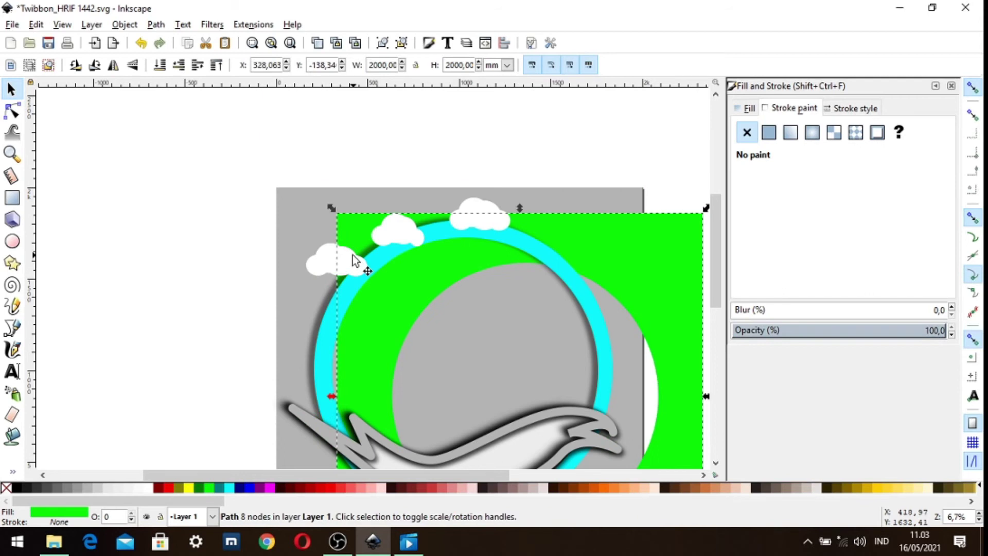
key(ctrl+z)
Snap the green background back to the page corner and select all left-cloud ellipses.
click(274, 260)
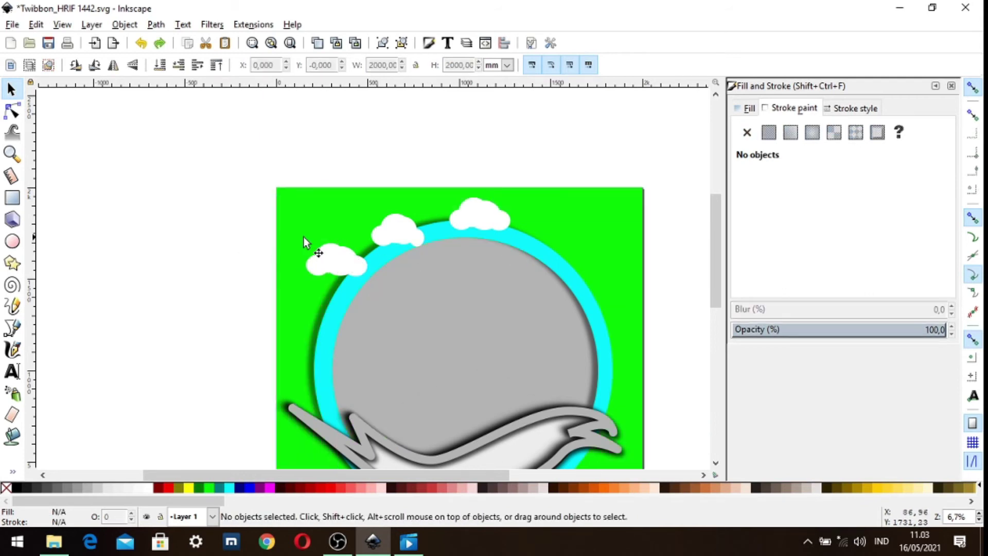
drag(300, 239, 295, 230)
click(224, 229)
click(231, 237)
drag(234, 236, 371, 286)
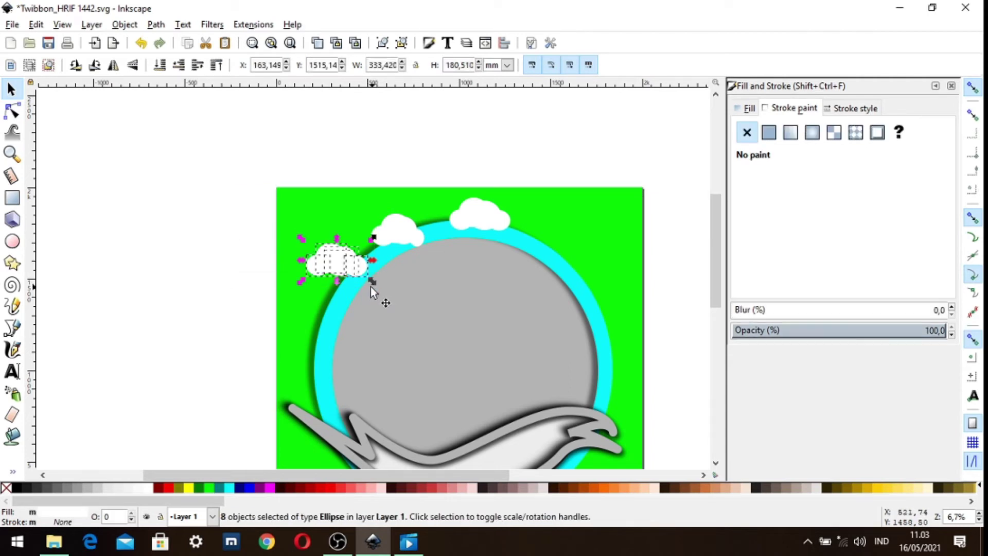
click(154, 27)
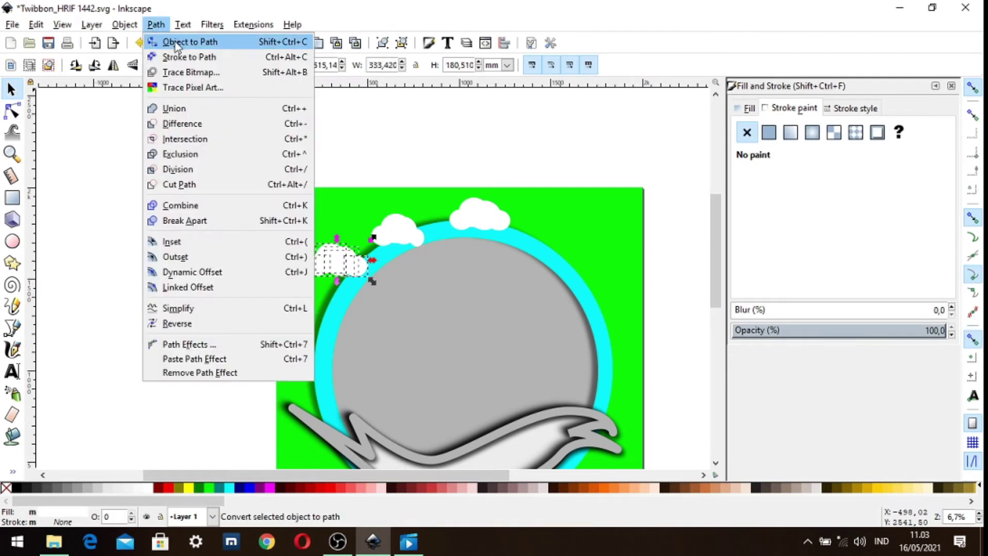
Union the left and middle clouds' ellipses into single shapes.
click(175, 109)
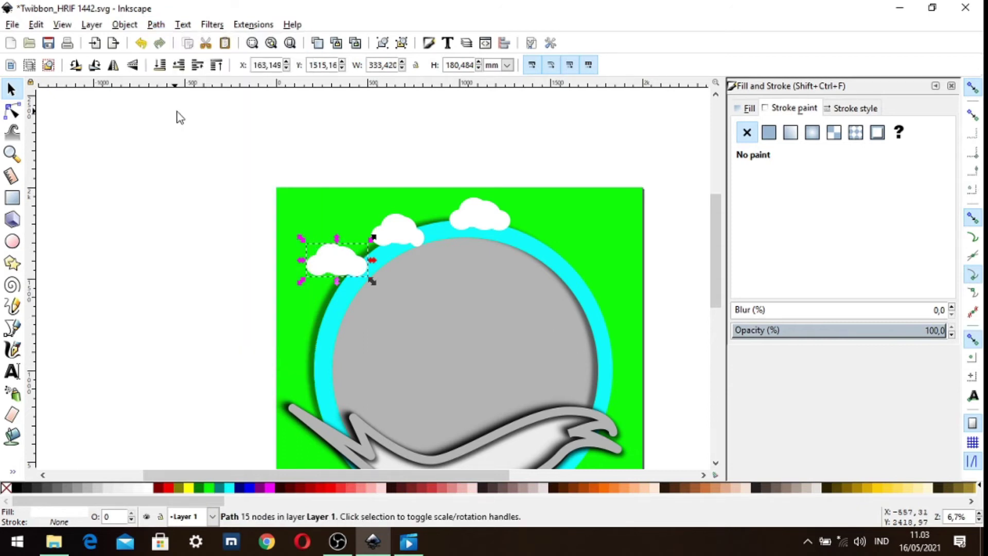
click(330, 157)
drag(354, 196, 444, 249)
click(344, 160)
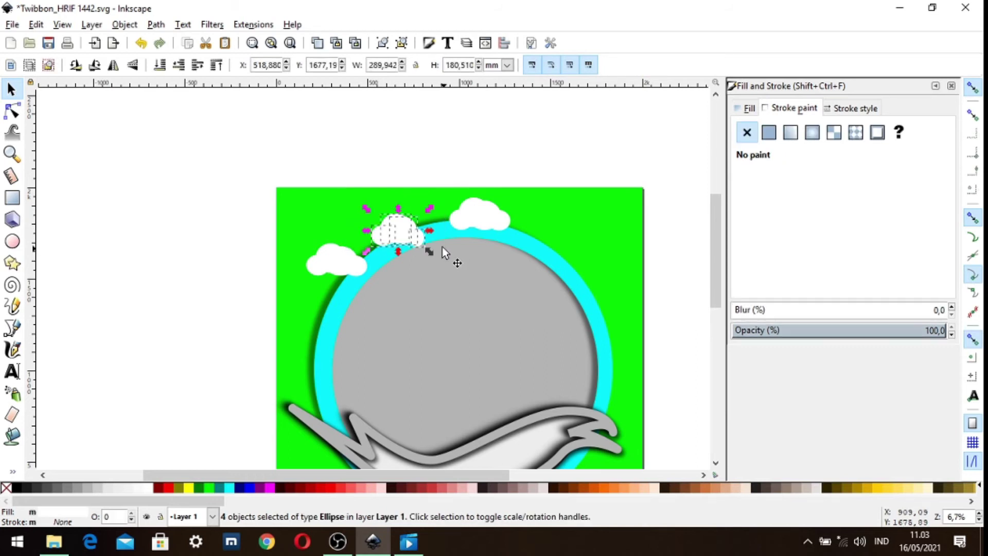
click(156, 24)
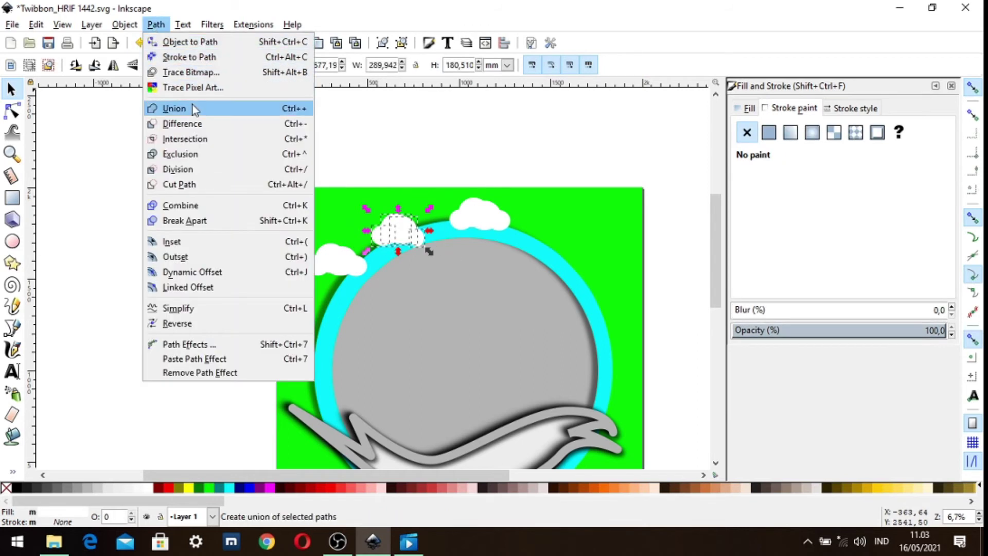
click(191, 106)
Union the top cloud's ellipses into one shape and select the left cloud.
click(423, 143)
drag(434, 165, 523, 237)
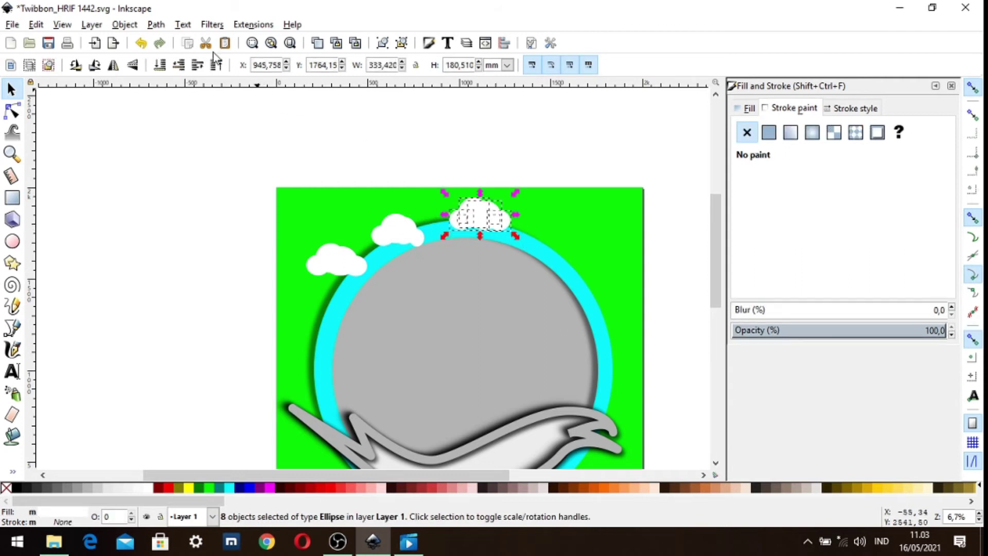
click(155, 24)
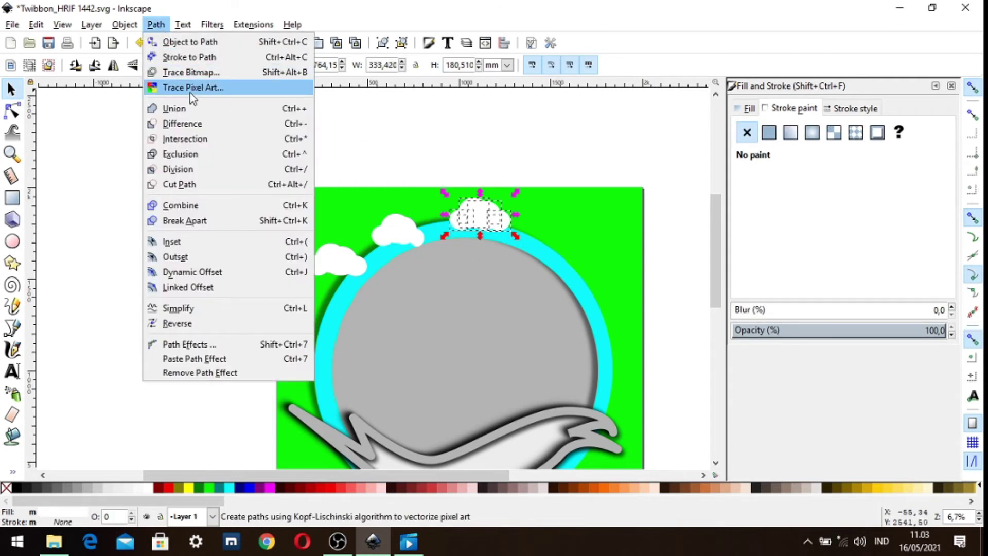
click(183, 107)
click(209, 211)
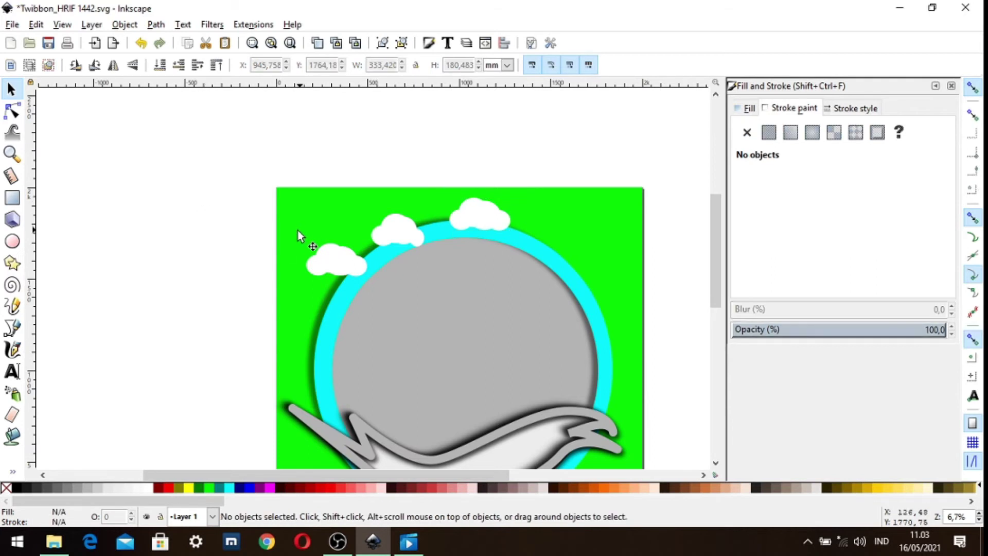
click(334, 261)
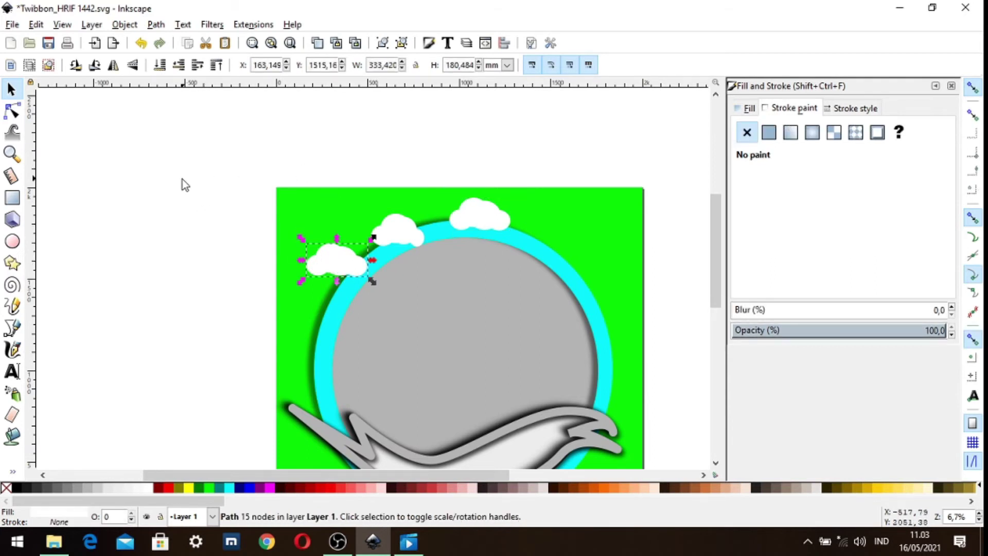
Bring up the Drop Shadow settings beside the clouds and increase the blur radius.
click(211, 25)
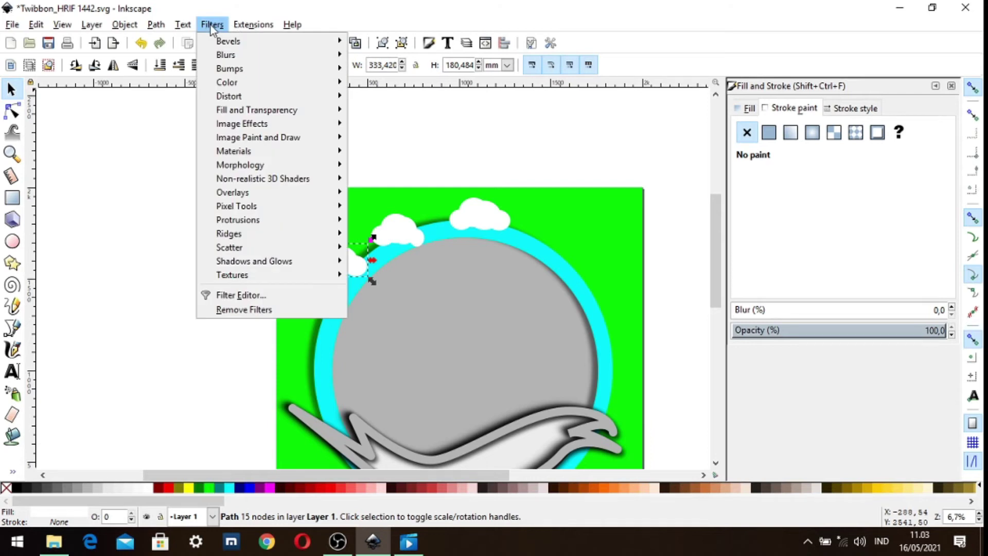
mouse_move(254, 261)
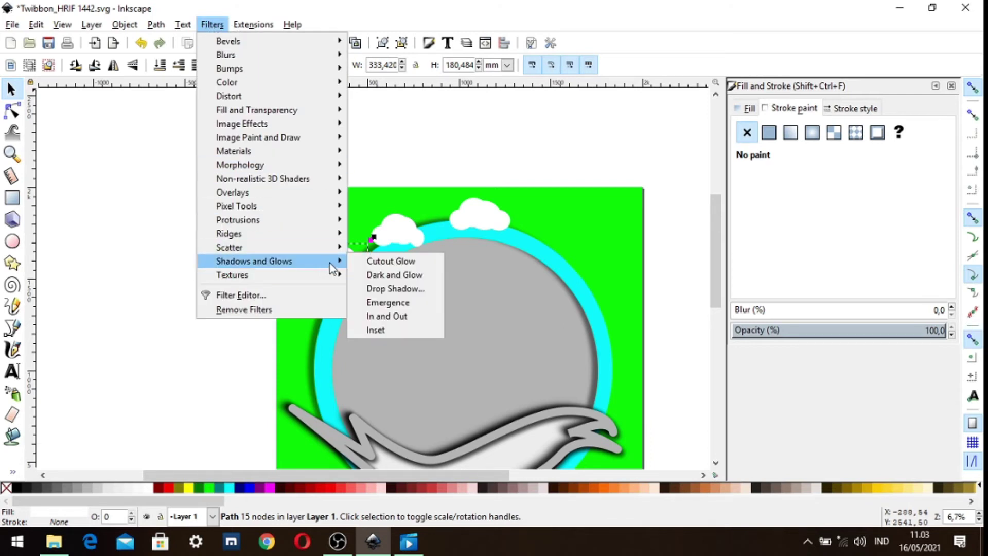
click(383, 289)
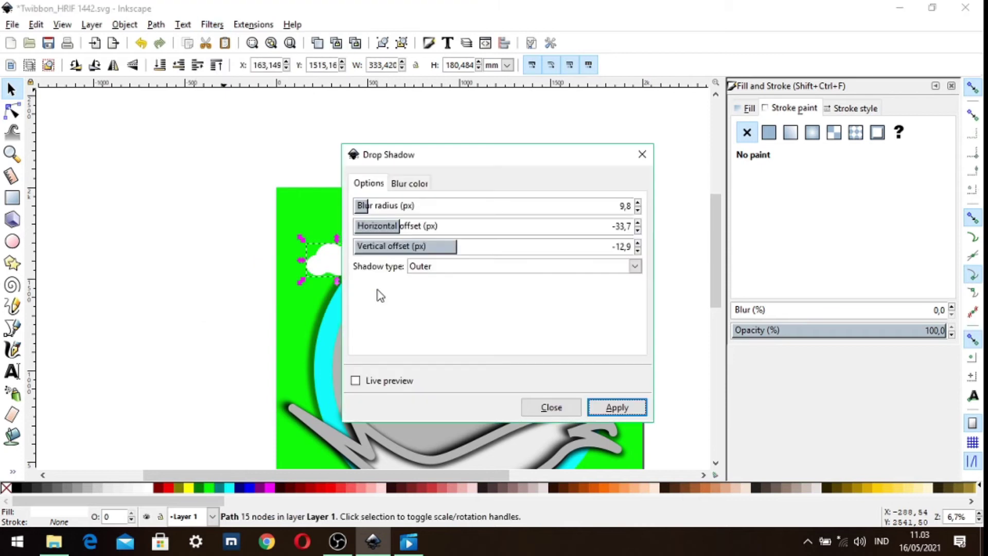
drag(479, 154, 662, 140)
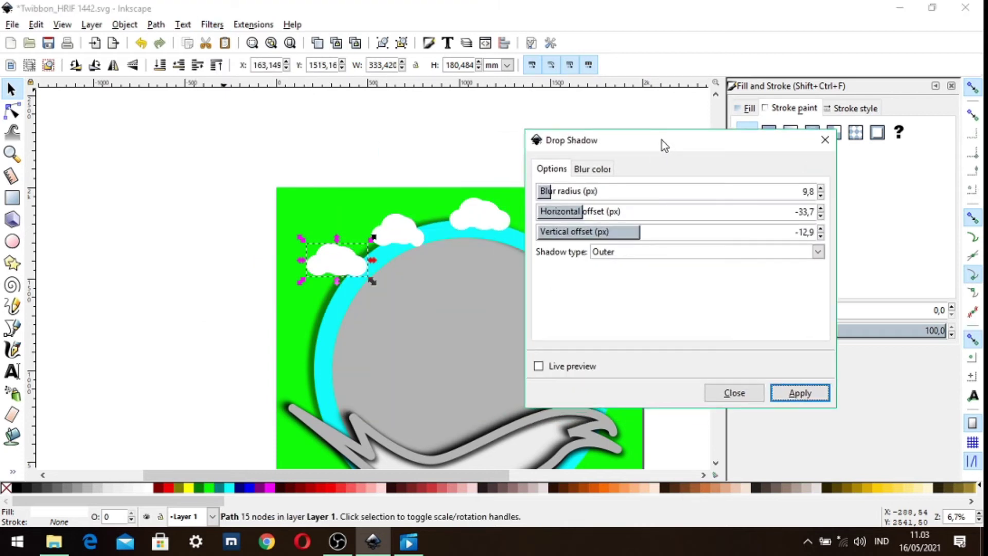
click(821, 216)
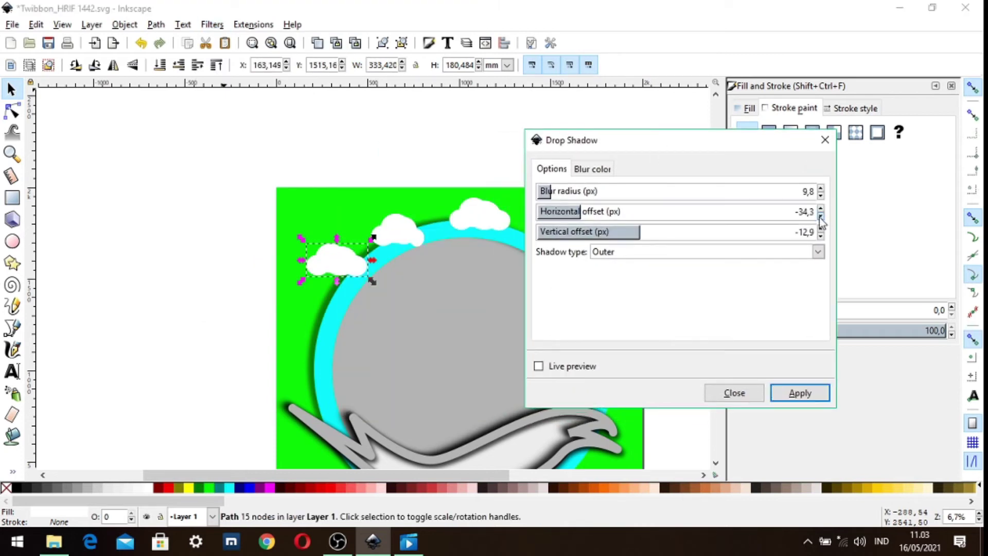
click(820, 219)
click(820, 188)
click(820, 190)
Adjust blur and horizontal offset, and move the left cloud right and down.
click(821, 196)
click(820, 197)
click(821, 219)
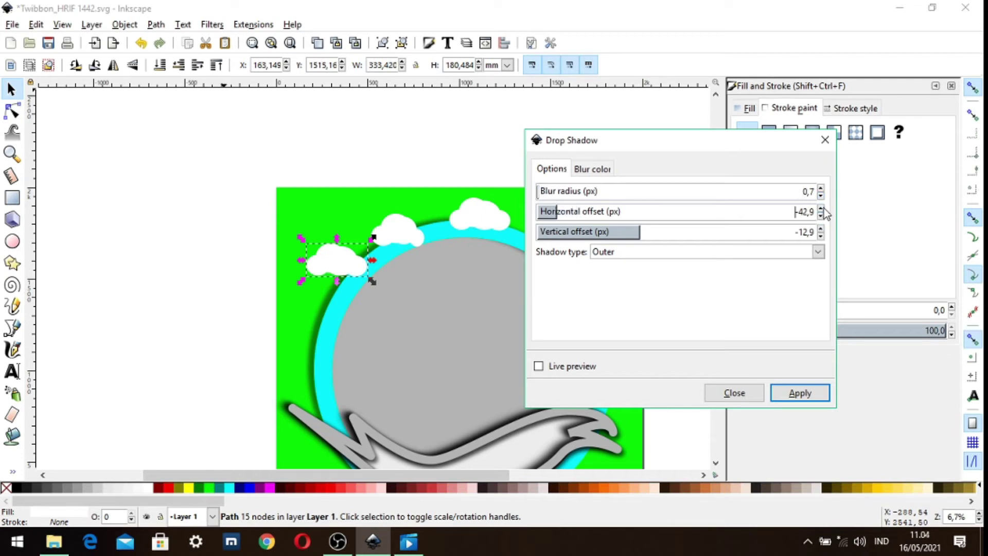
click(821, 208)
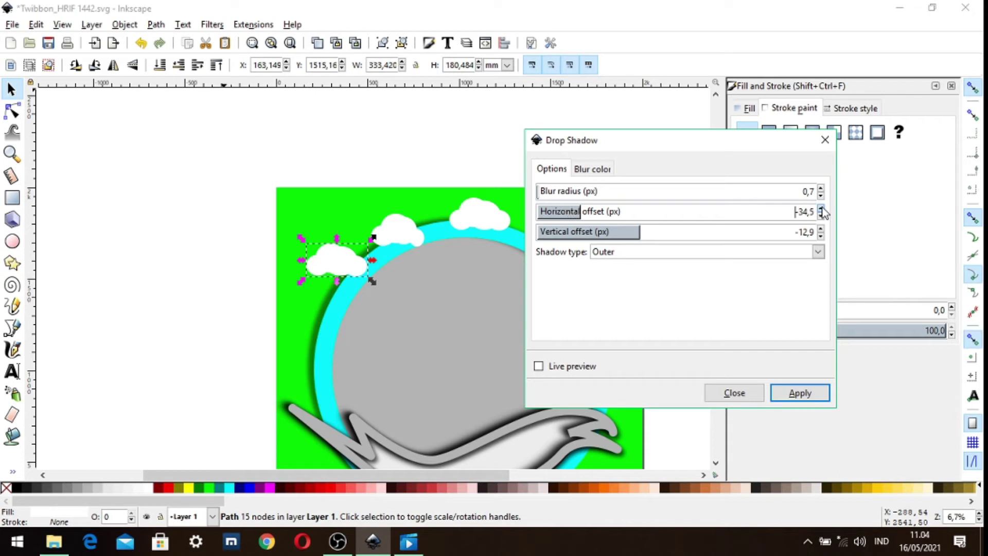
drag(821, 208, 822, 210)
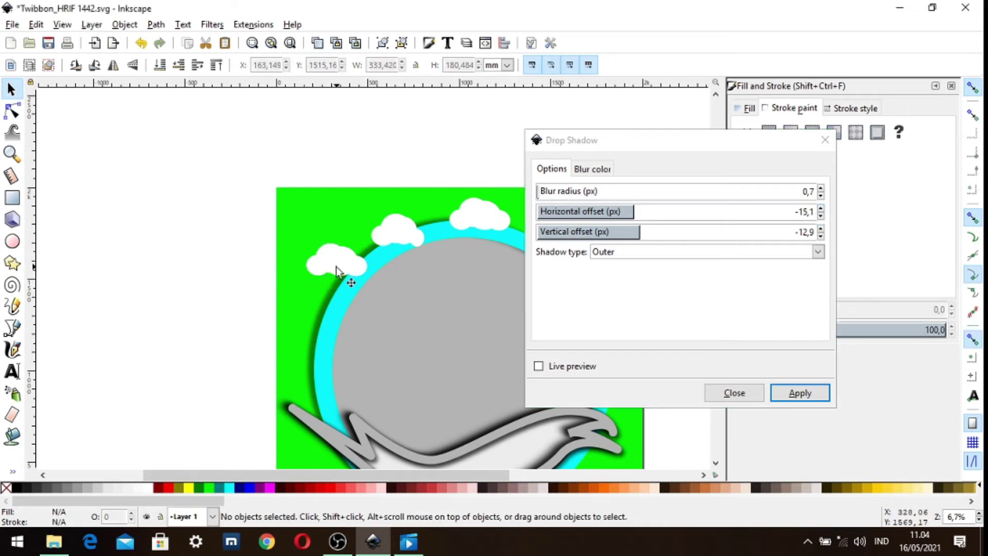
drag(341, 264, 366, 278)
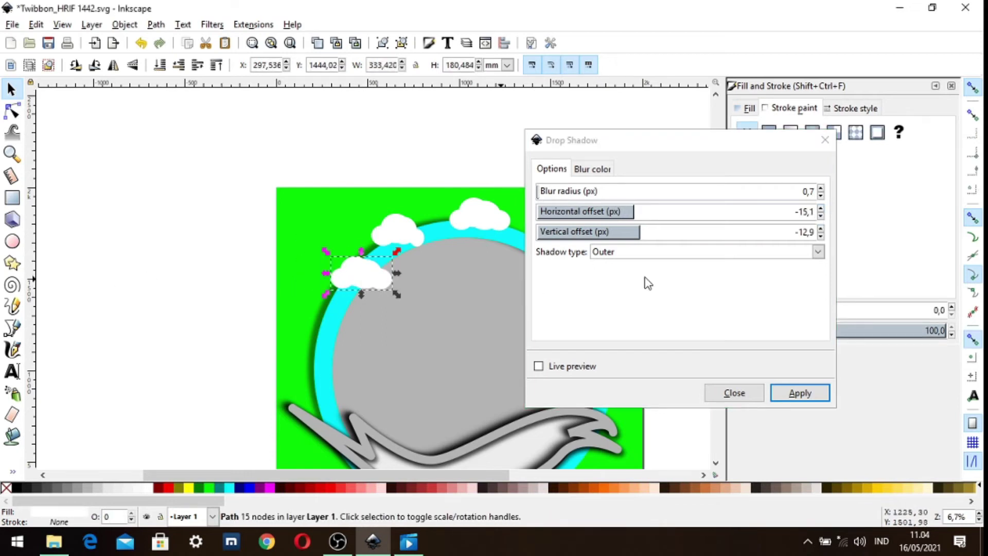
Tune the vertical offset to -6,5 and lower the horizontal offset.
click(821, 236)
click(821, 236)
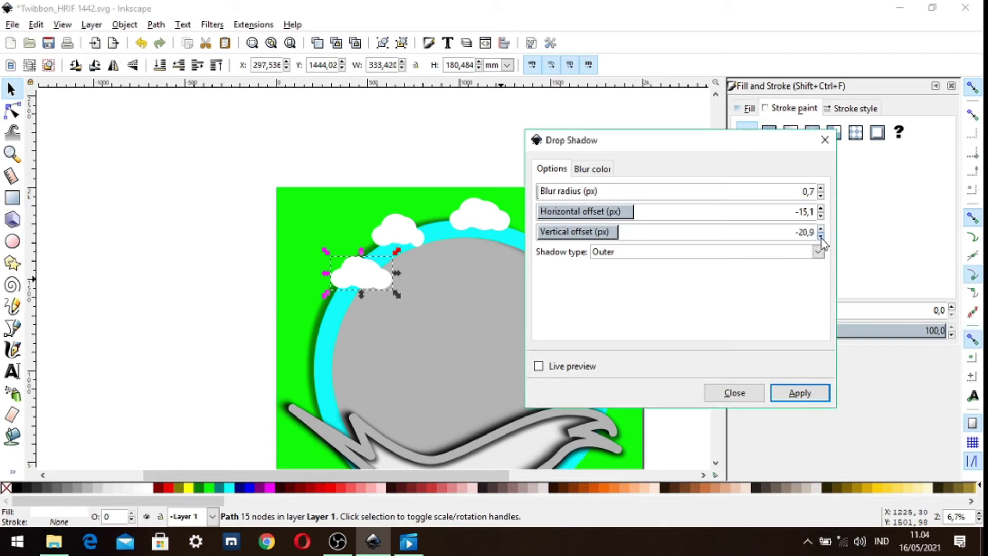
click(820, 235)
click(820, 230)
click(821, 230)
click(821, 230)
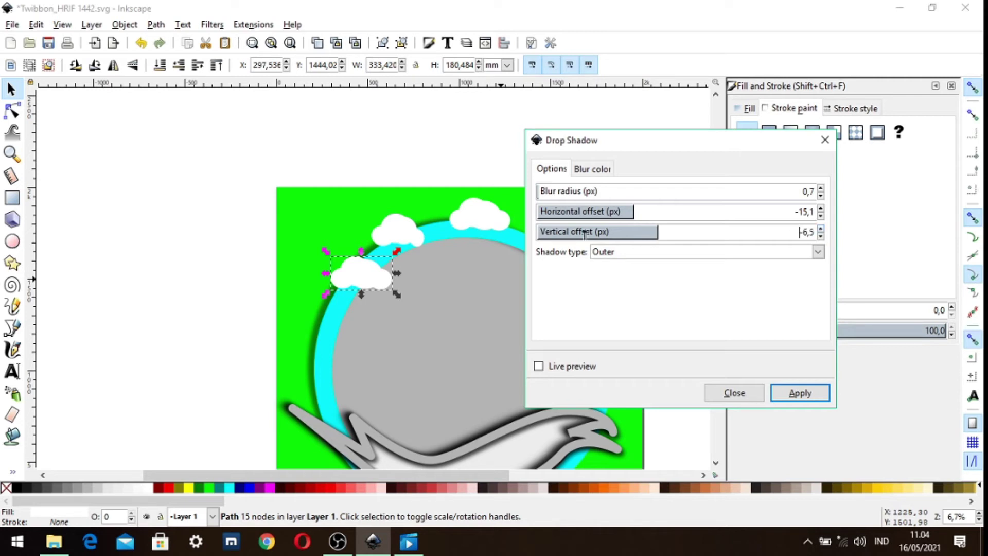
click(820, 217)
drag(821, 219, 820, 229)
Finish at blur 24,5 with offsets -28,7 / -2,2, toggling the live preview off.
click(820, 189)
drag(821, 189, 822, 189)
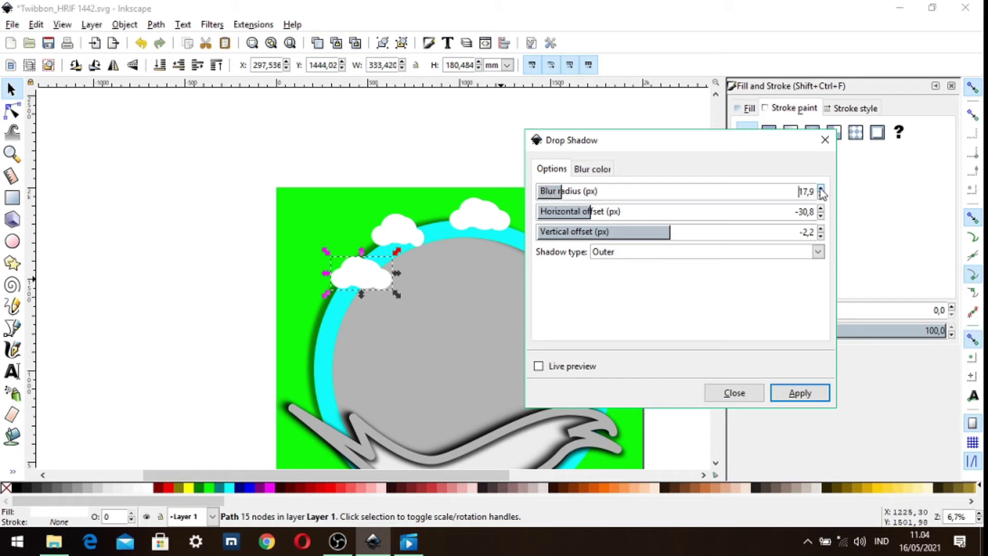
drag(822, 192, 814, 190)
click(821, 209)
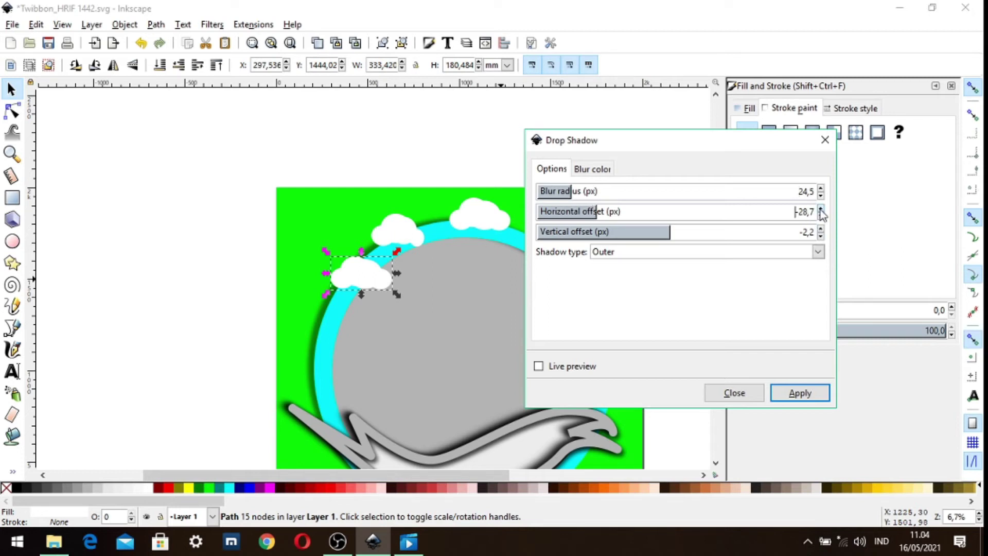
click(539, 366)
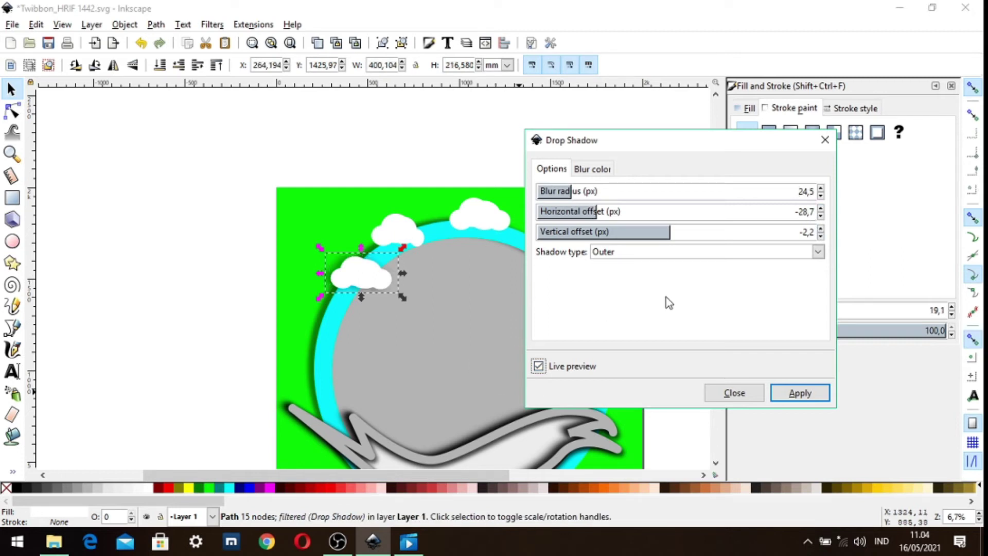
click(539, 366)
click(192, 283)
click(403, 235)
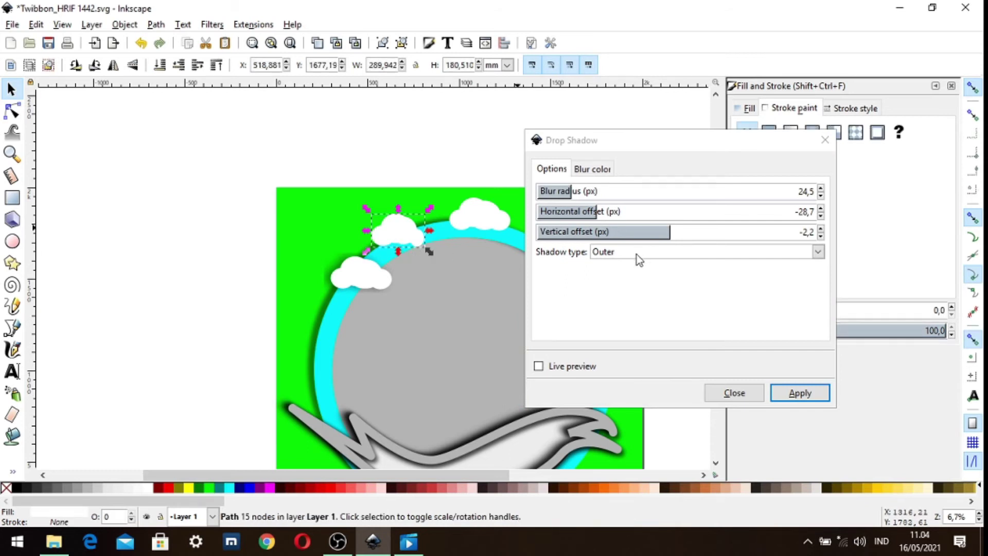
Preview and apply a first drop shadow on the middle cloud, with blur 20 and offsets -12,2 and 9,5.
click(538, 366)
click(822, 209)
click(822, 208)
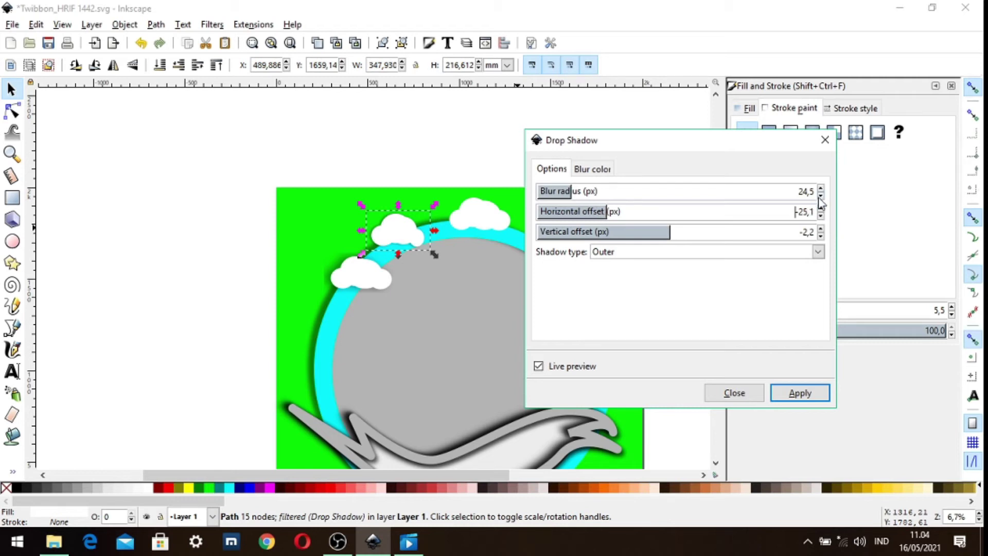
click(821, 194)
click(821, 230)
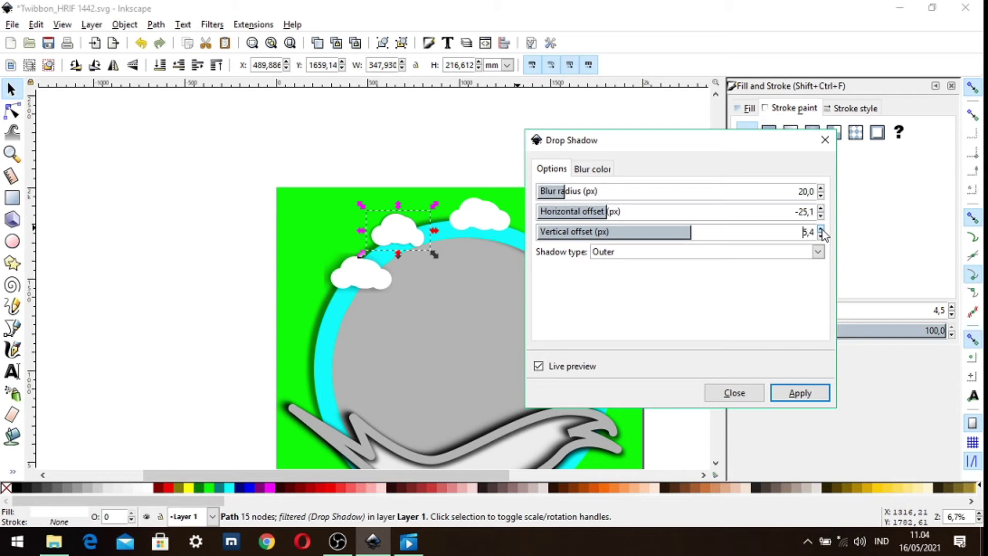
click(821, 229)
click(821, 209)
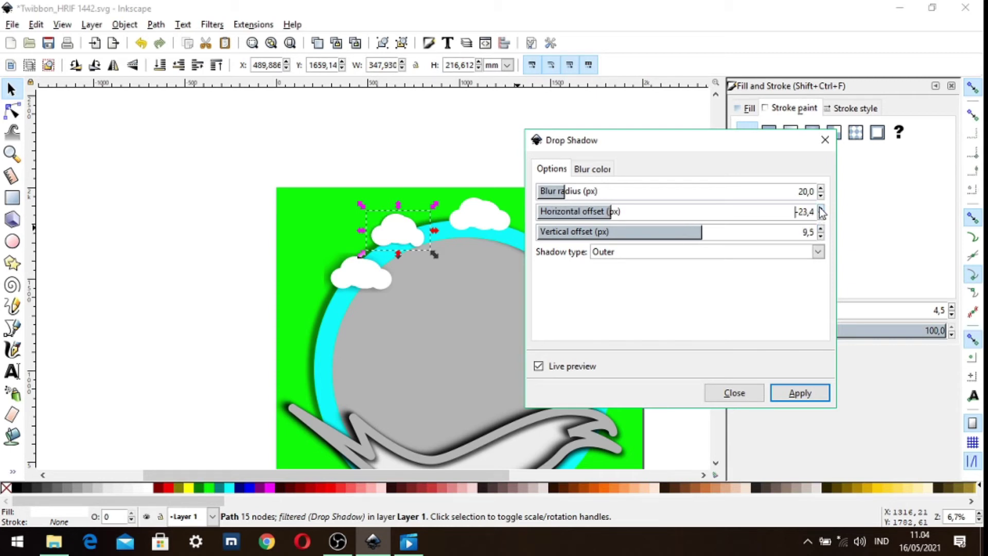
click(821, 209)
click(538, 366)
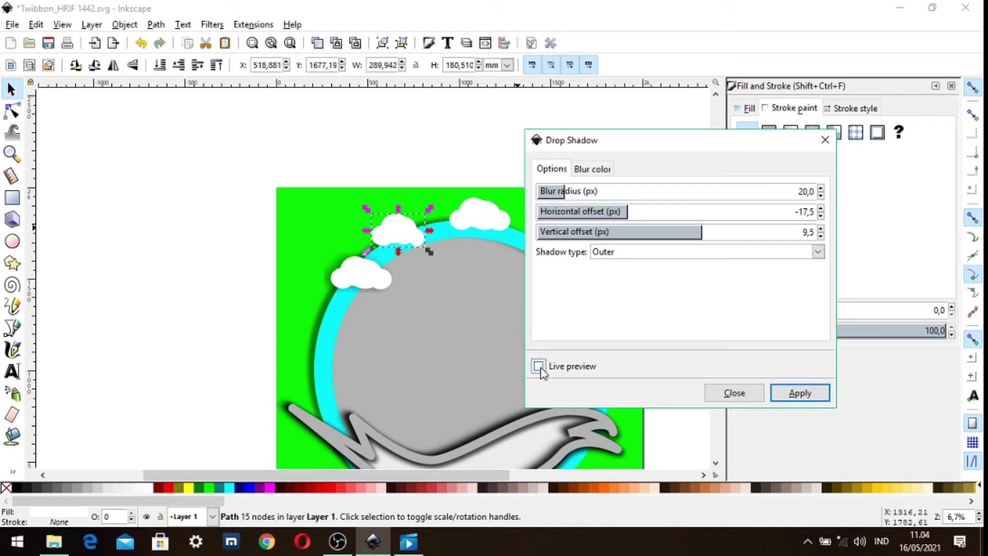
click(538, 366)
click(822, 208)
click(821, 229)
click(804, 397)
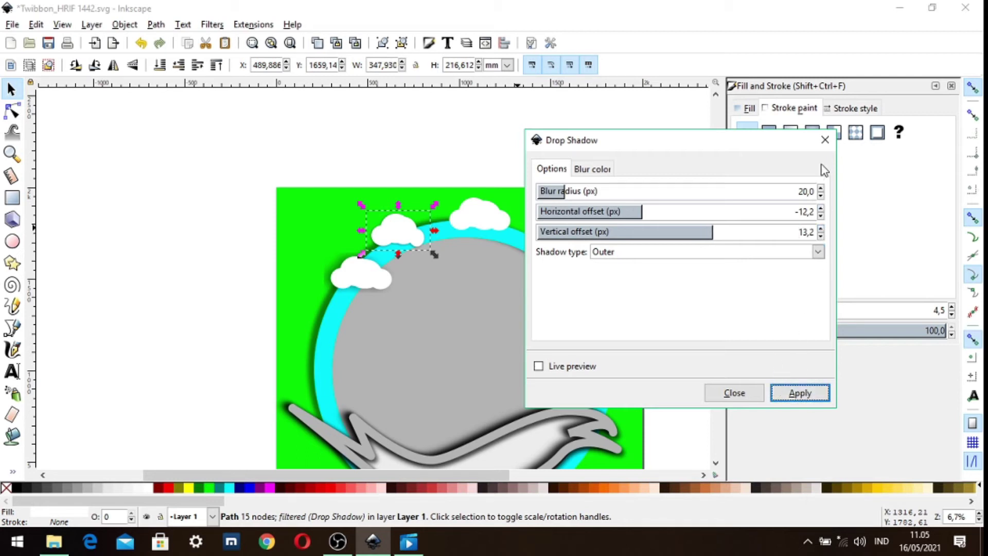
Raise the shadow blur to 24,1 and horizontal offset to -3,4, reapply, and close the settings.
click(821, 189)
click(822, 188)
click(821, 208)
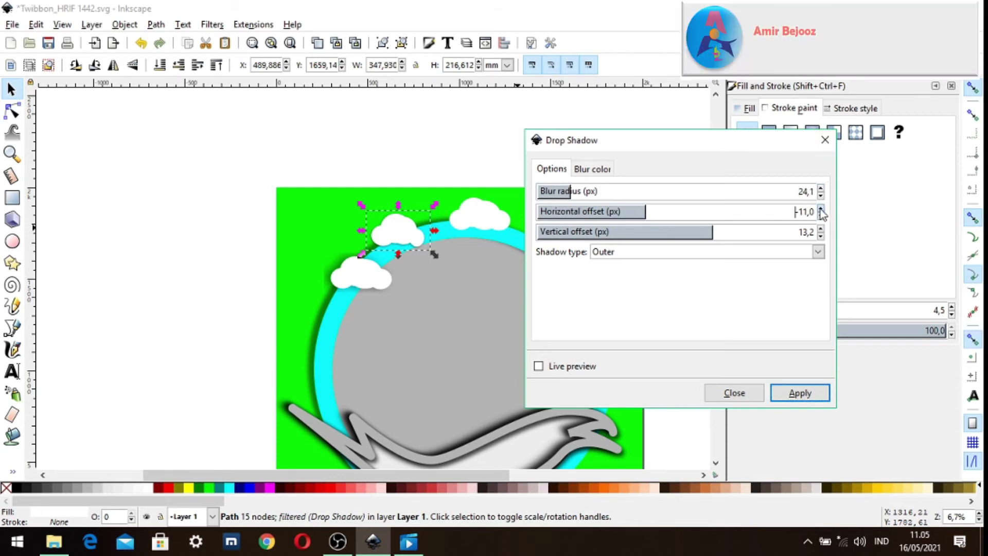
click(821, 208)
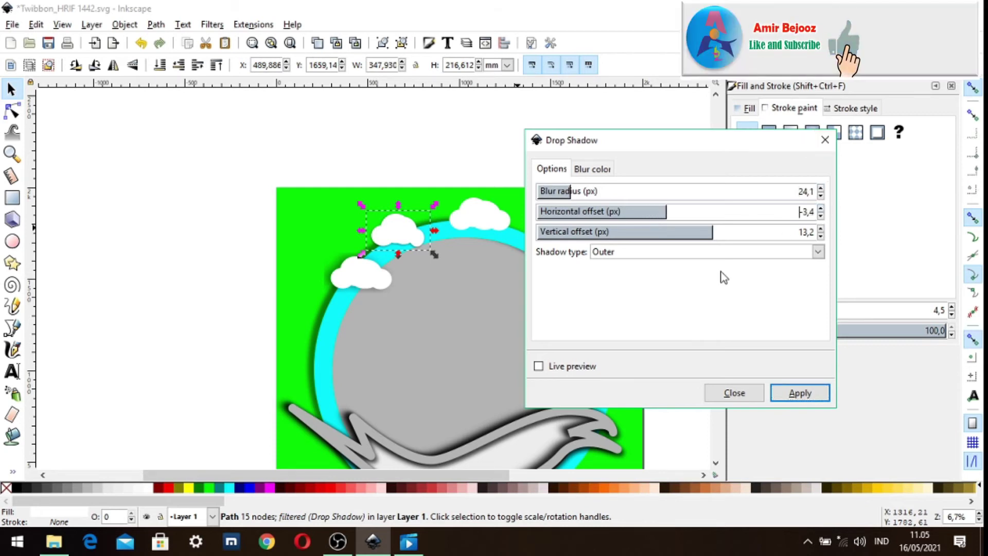
click(797, 394)
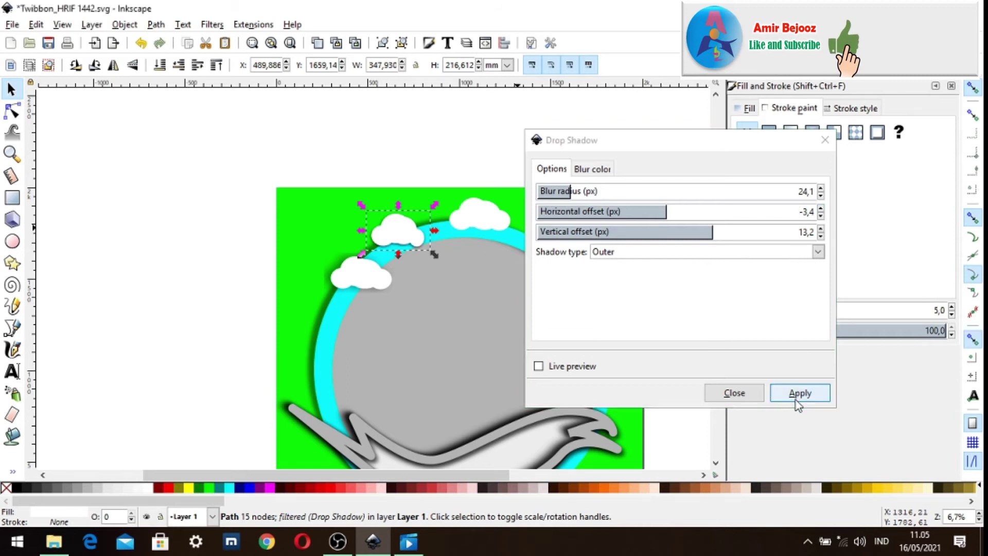
click(225, 269)
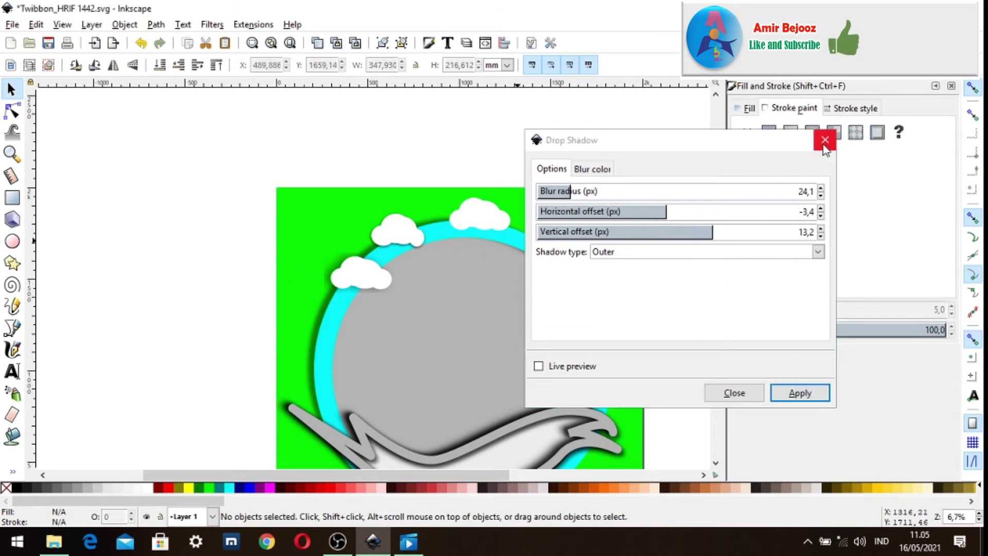
click(825, 139)
Select the top-right cloud and reopen the Drop Shadow filter settings with live preview.
click(466, 223)
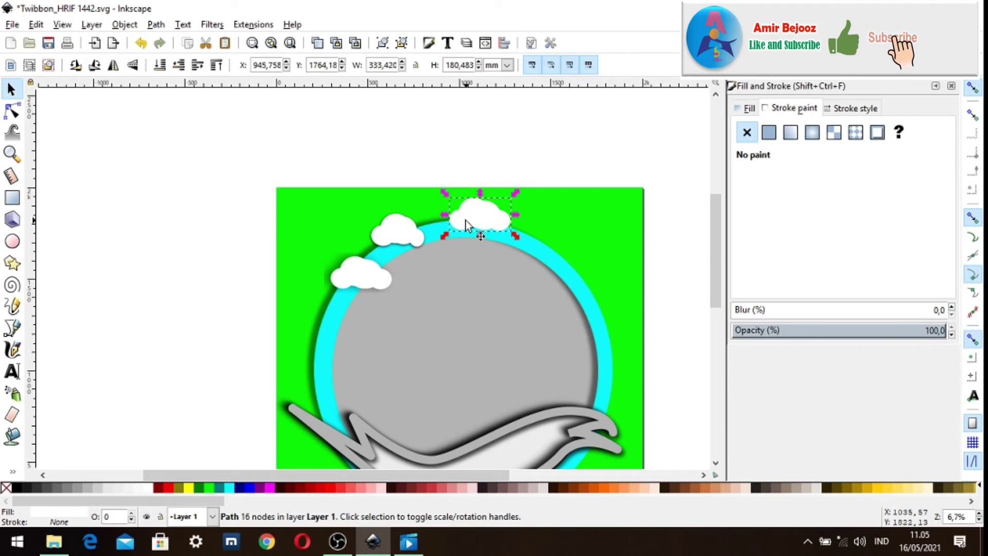
click(211, 25)
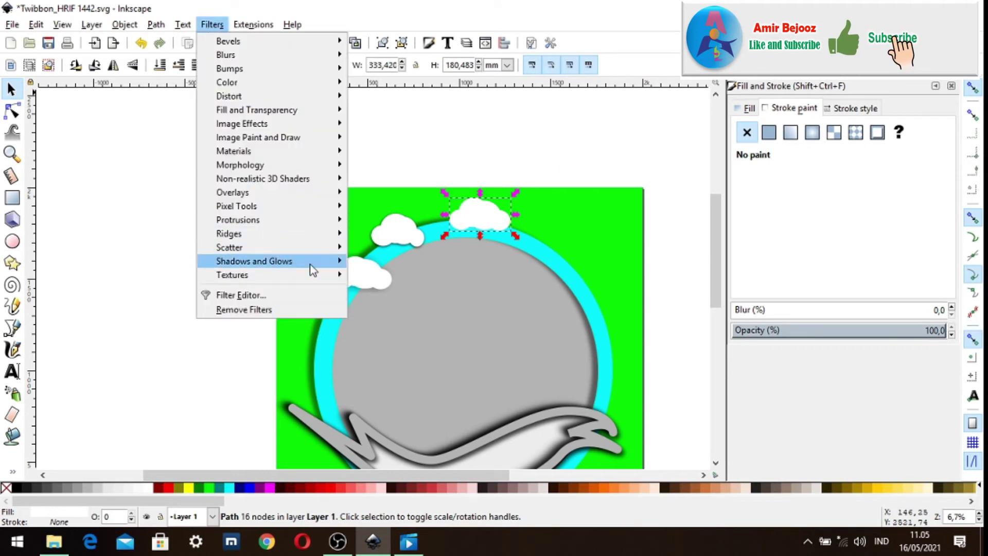
click(390, 289)
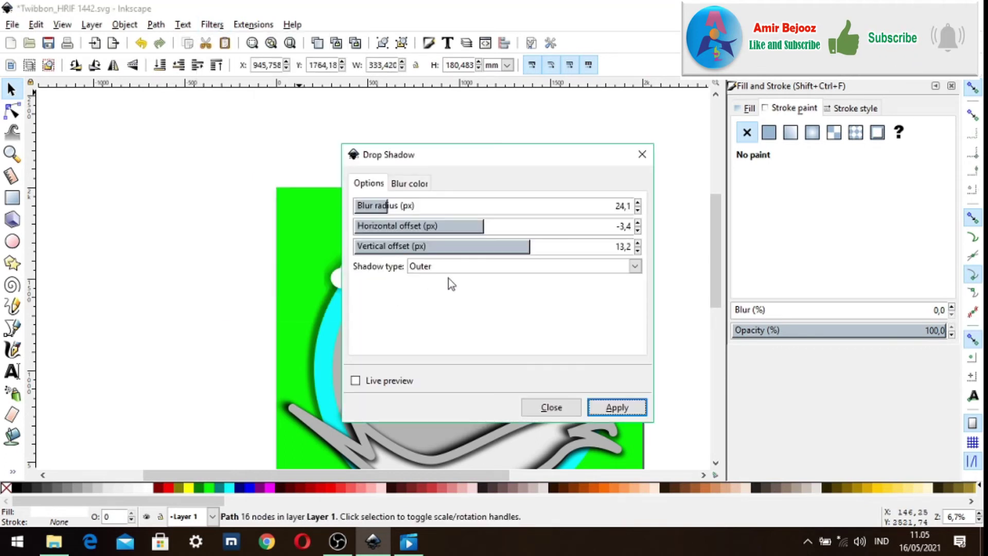
drag(502, 162, 740, 155)
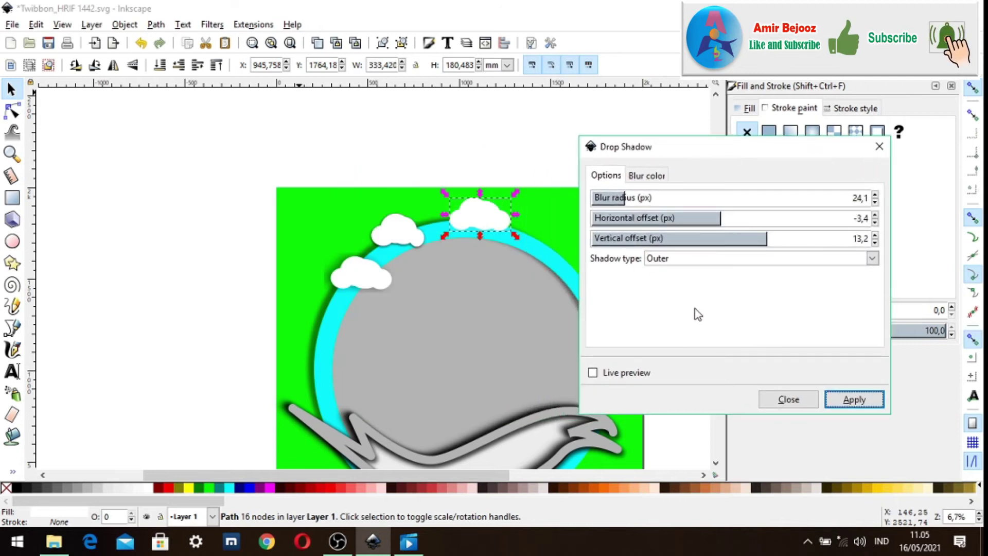
click(593, 372)
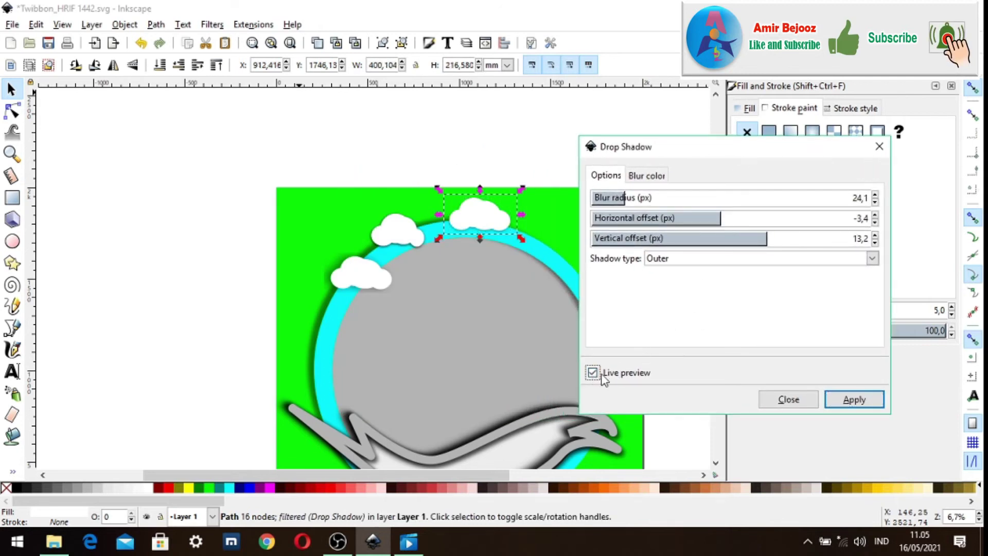
click(603, 375)
Tune the top cloud's shadow offsets and set blur to 27.4, then apply and close.
click(875, 215)
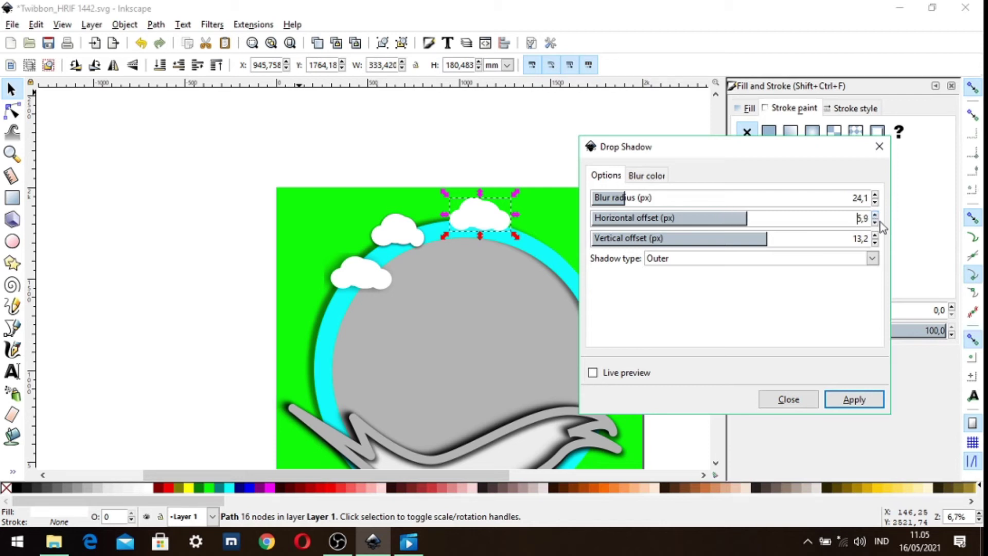
click(875, 222)
click(875, 222)
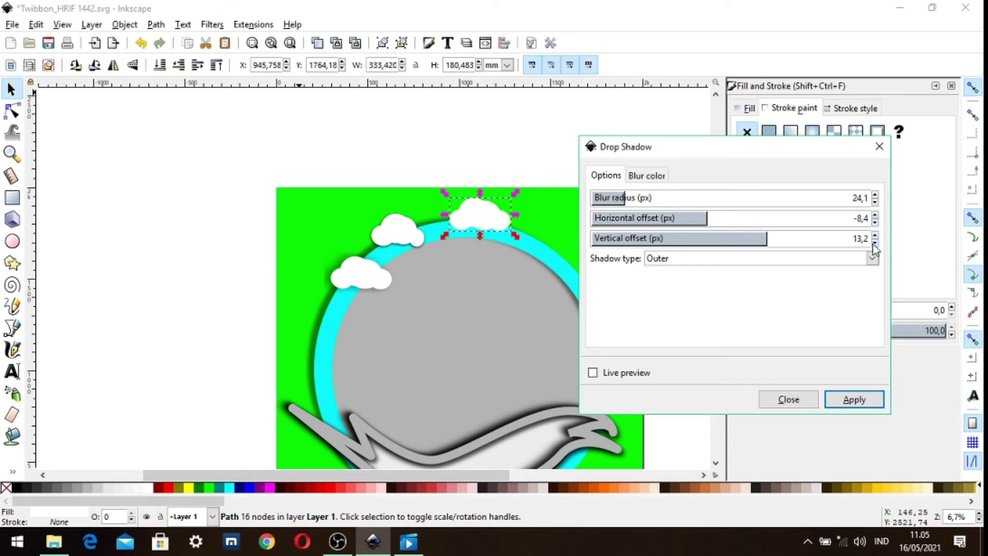
click(592, 374)
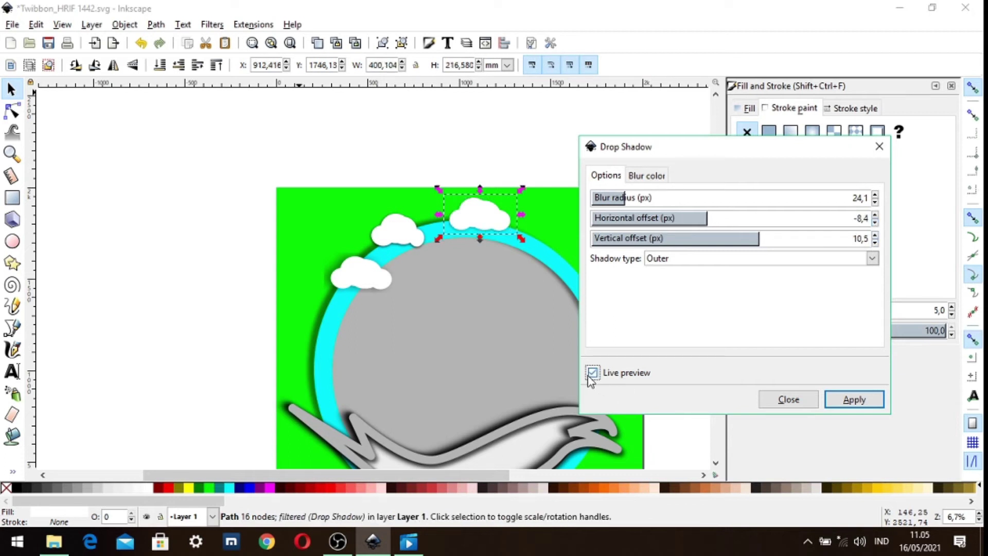
click(874, 215)
click(875, 215)
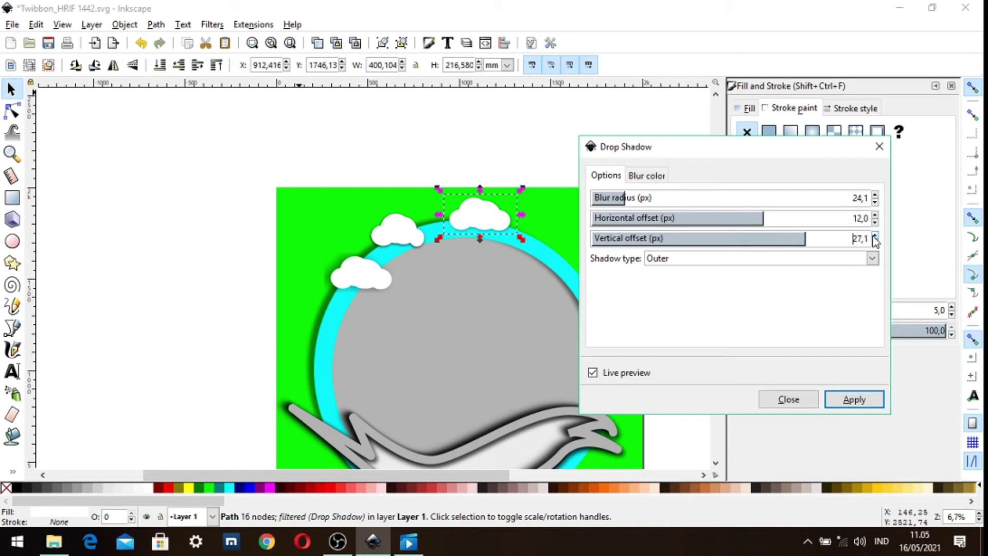
click(875, 196)
click(871, 399)
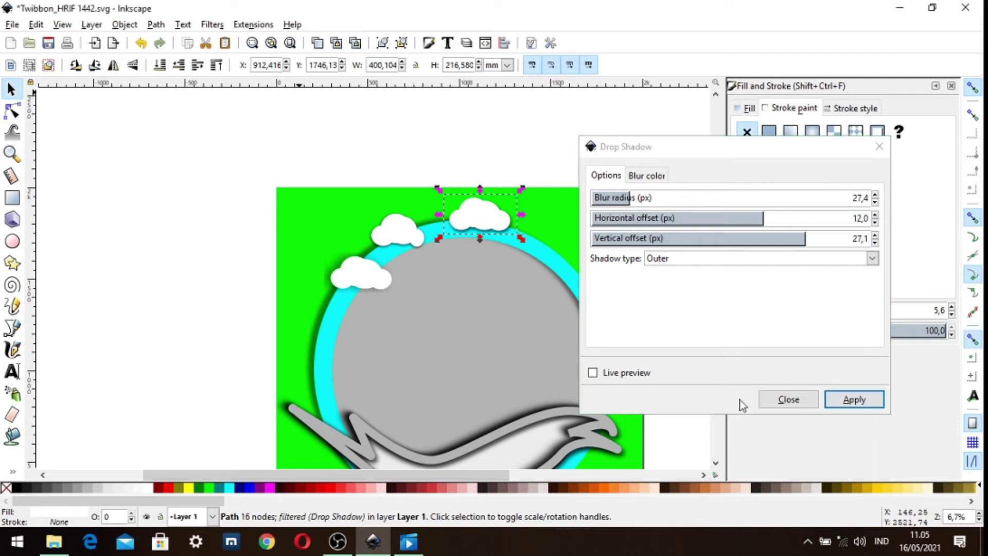
click(782, 402)
Draw a white circle near the page's top-right corner.
click(206, 187)
key(e)
mouse_move(568, 187)
mouse_down()
mouse_move(624, 248)
mouse_move(601, 235)
mouse_up()
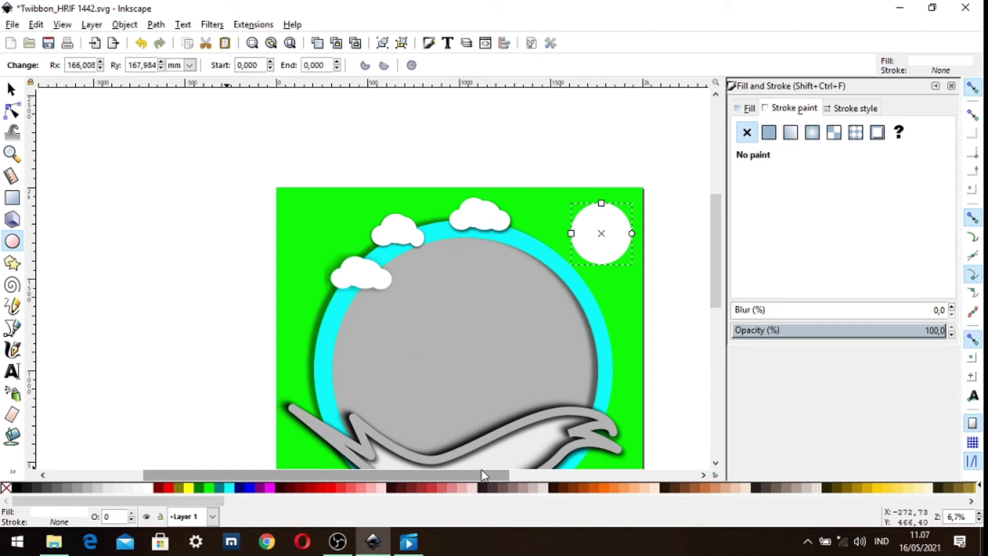
Fill the circle yellow, duplicate it, and shift the copy up-left as a brown circle.
click(876, 487)
mouse_move(876, 486)
mouse_down()
mouse_move(586, 335)
mouse_move(602, 237)
mouse_up()
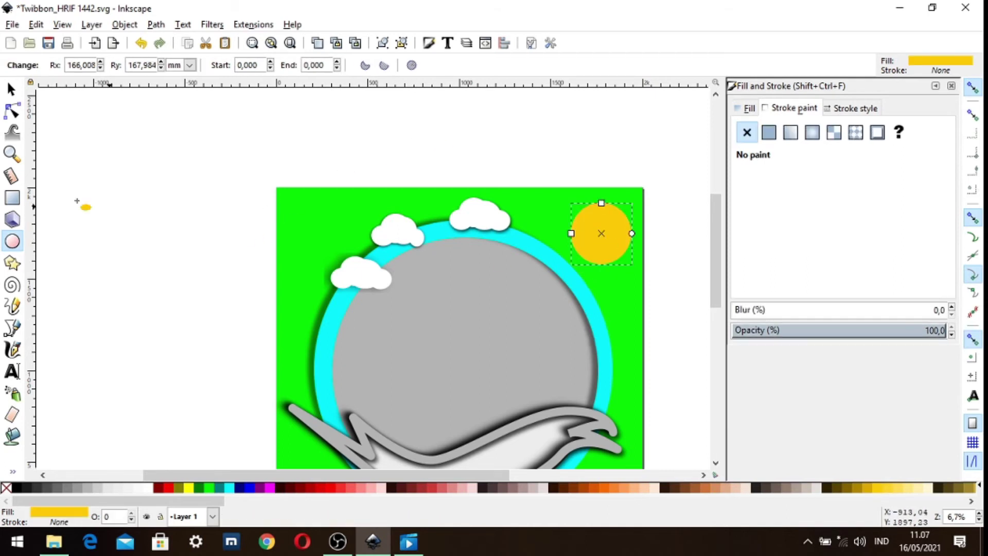
click(36, 24)
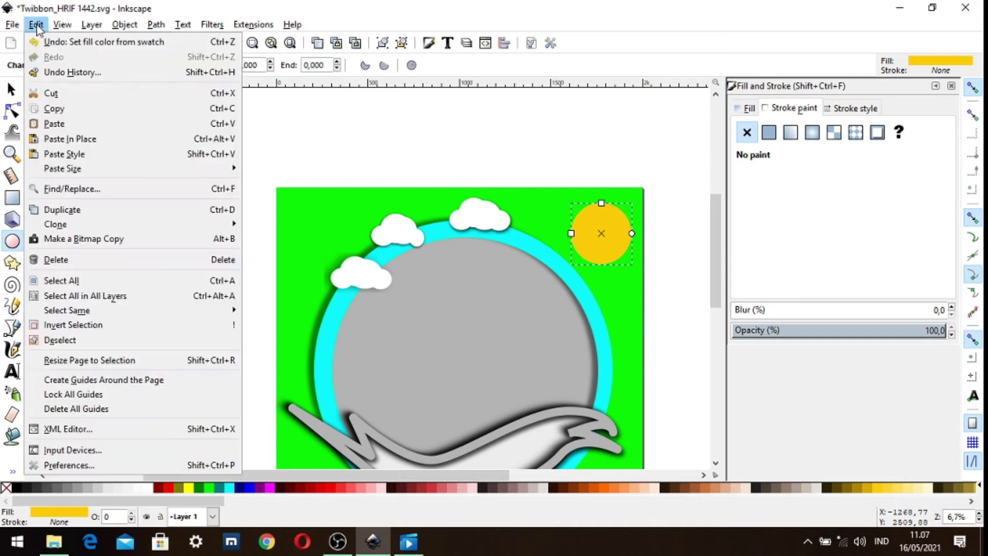
click(69, 209)
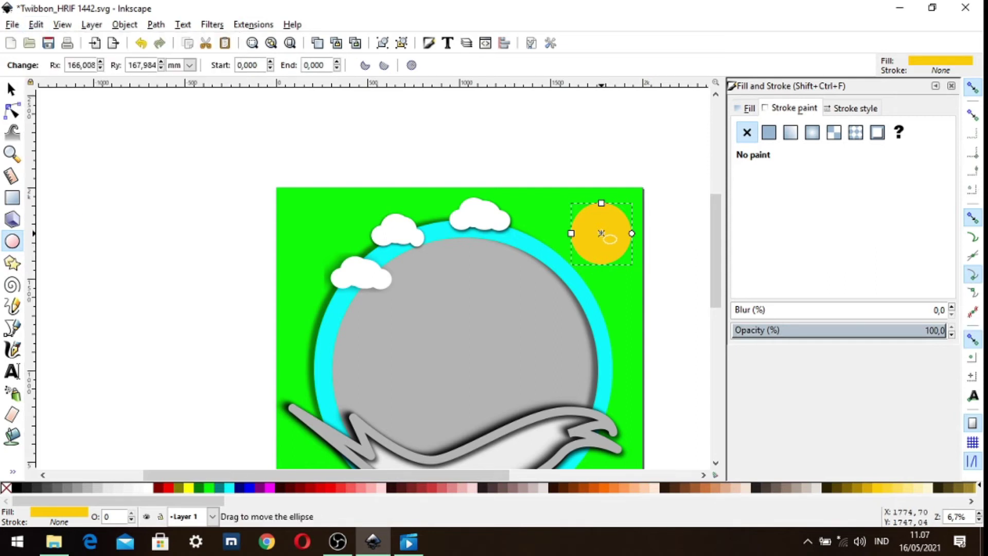
drag(601, 234, 594, 230)
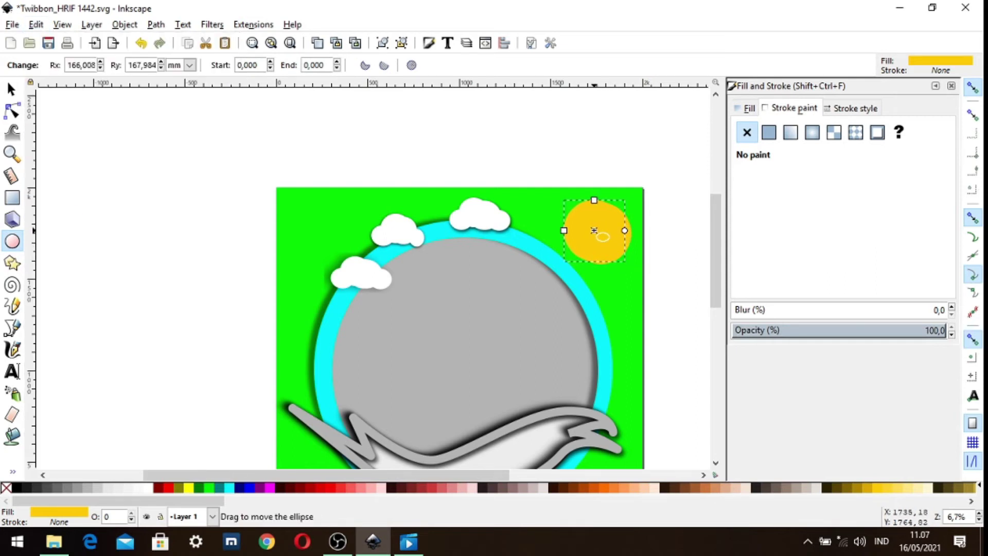
click(689, 489)
drag(688, 489, 593, 222)
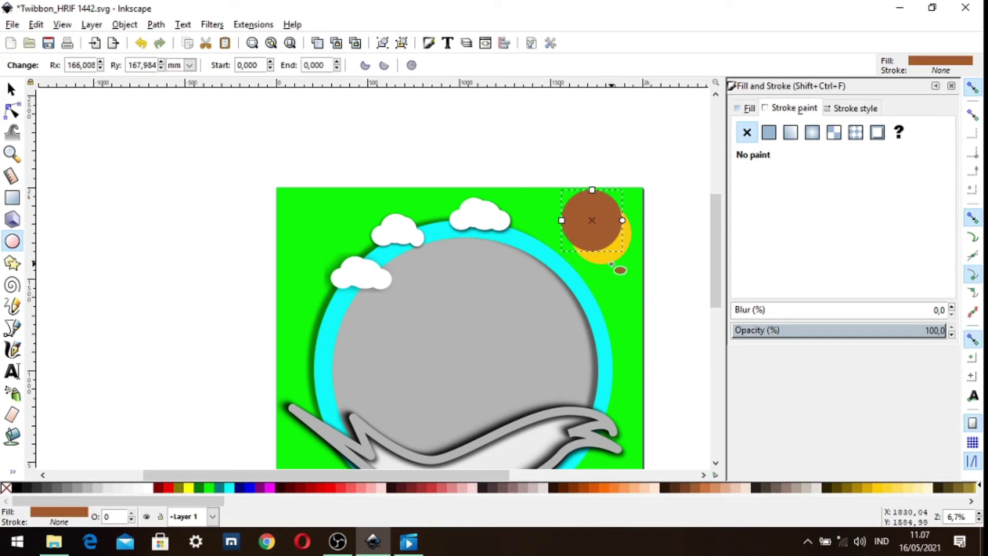
Subtract the brown circle from the yellow one with Path > Difference to form the crescent.
click(11, 89)
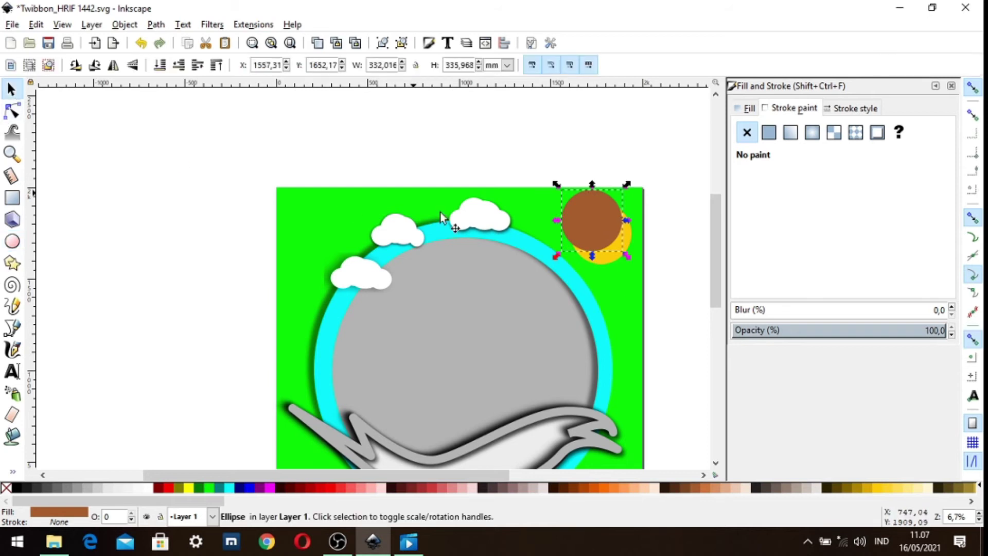
shift+click(610, 257)
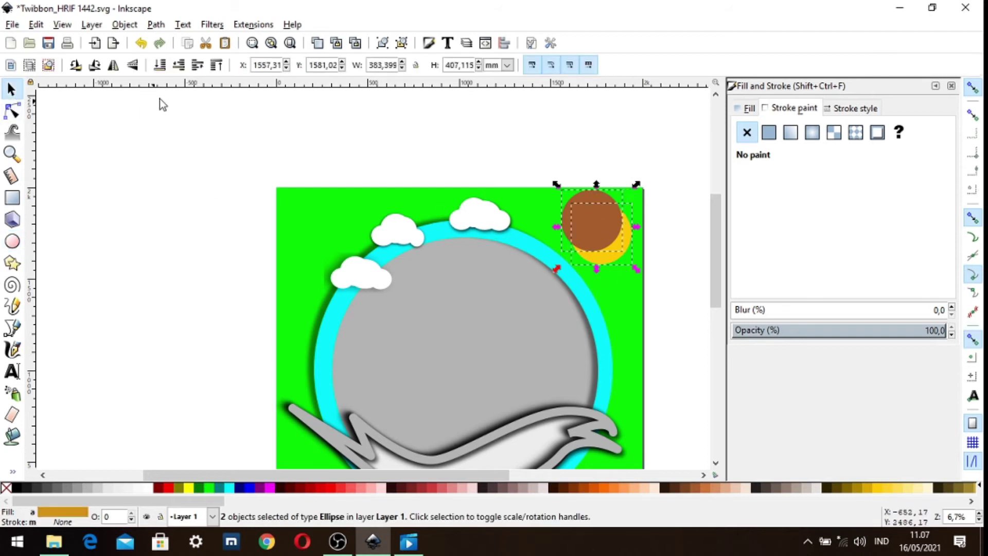
click(156, 25)
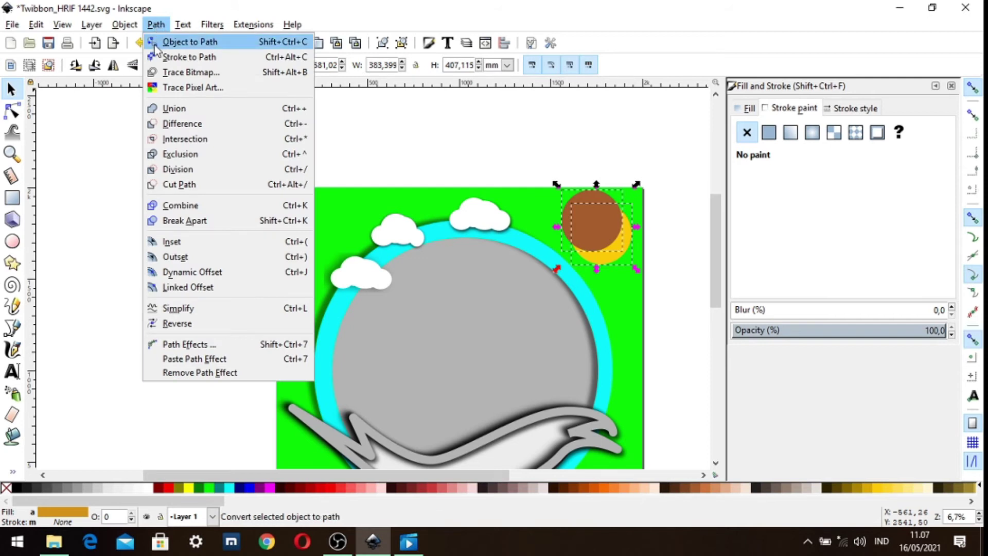
click(175, 125)
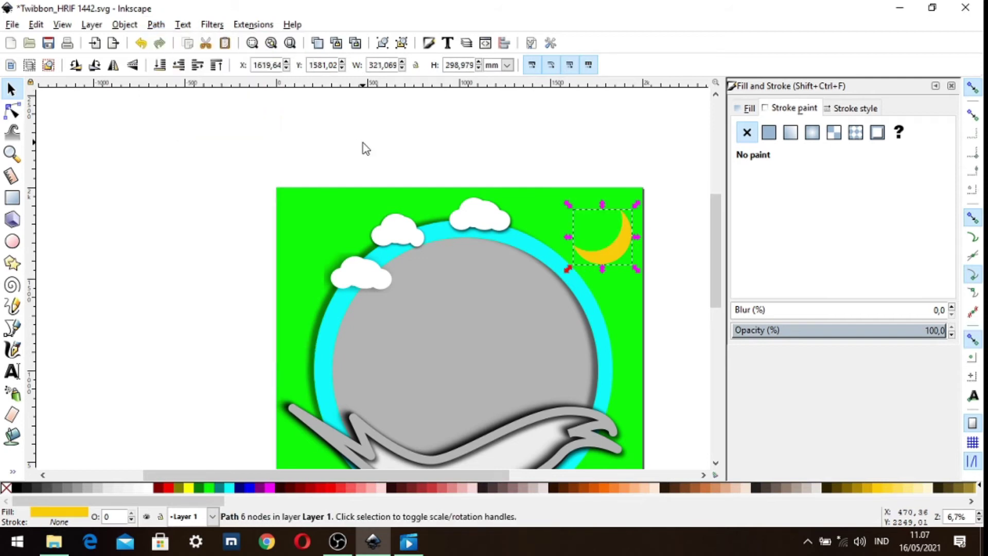
click(131, 199)
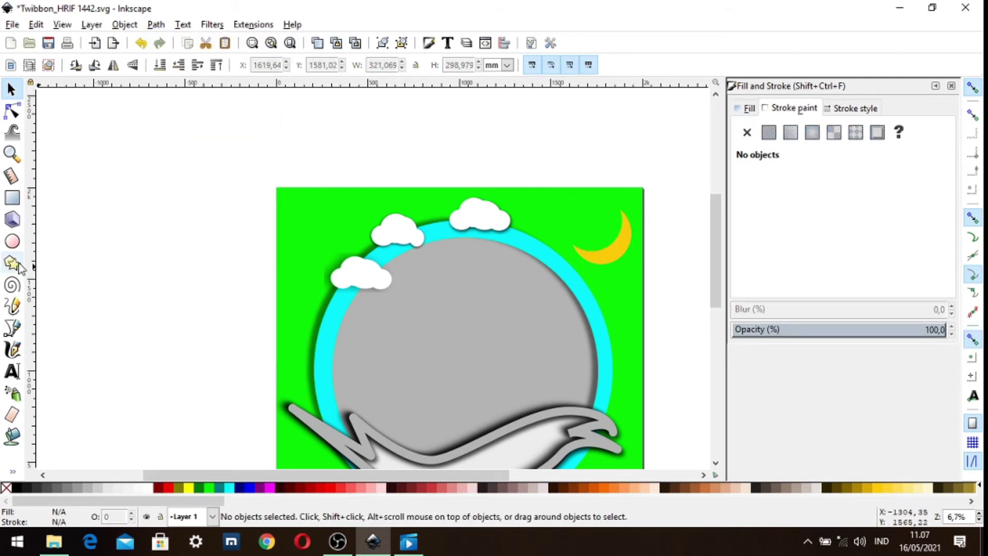
Draw a star beside the moon and shrink it to fit inside the crescent's curve.
click(12, 263)
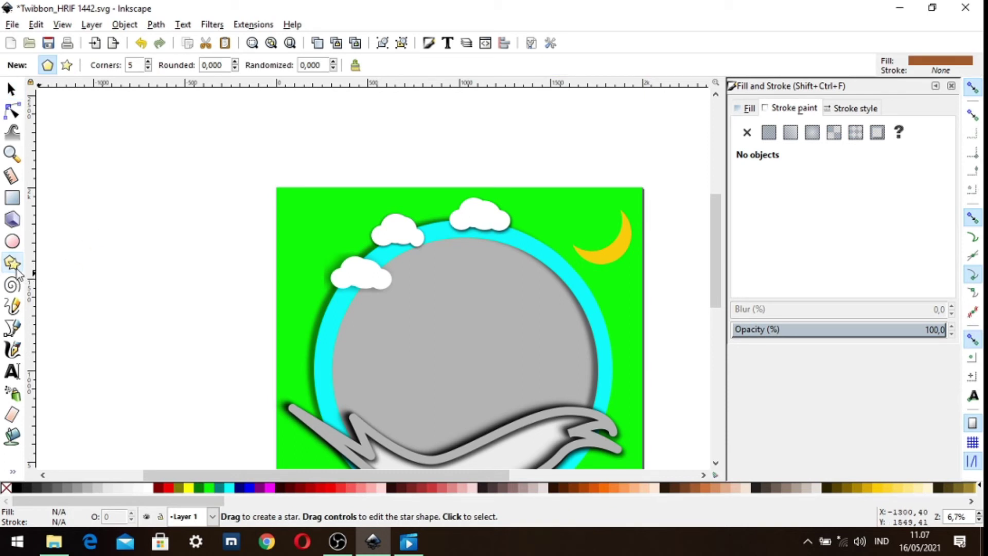
mouse_move(576, 200)
mouse_down()
mouse_move(590, 220)
mouse_move(624, 199)
mouse_up()
key(s)
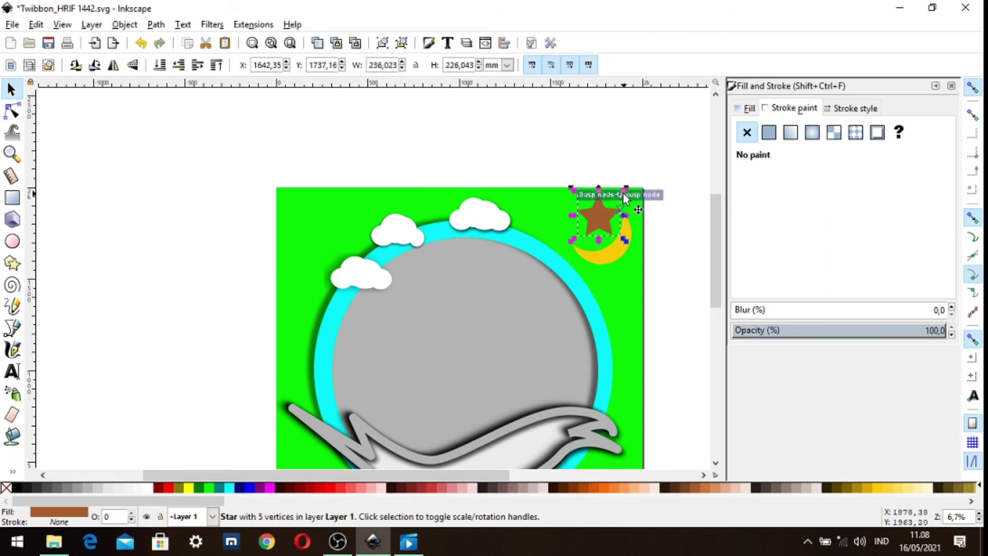
drag(624, 236, 618, 233)
key(Escape)
drag(625, 188, 617, 201)
click(623, 194)
mouse_move(622, 194)
mouse_down()
mouse_move(609, 198)
mouse_move(598, 225)
mouse_up()
click(597, 225)
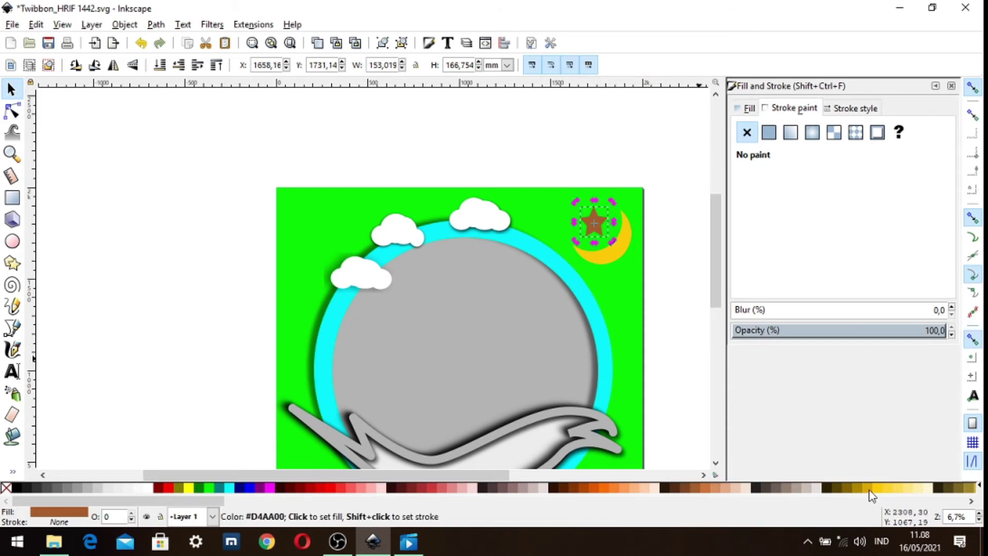
Fill the star dark gold after trying several swatches, then select the moon.
click(823, 488)
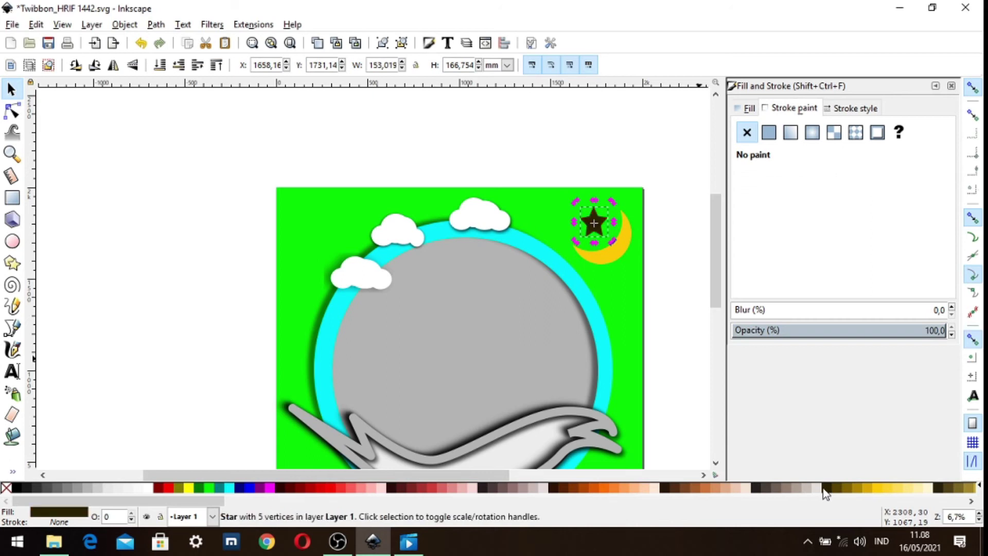
click(655, 488)
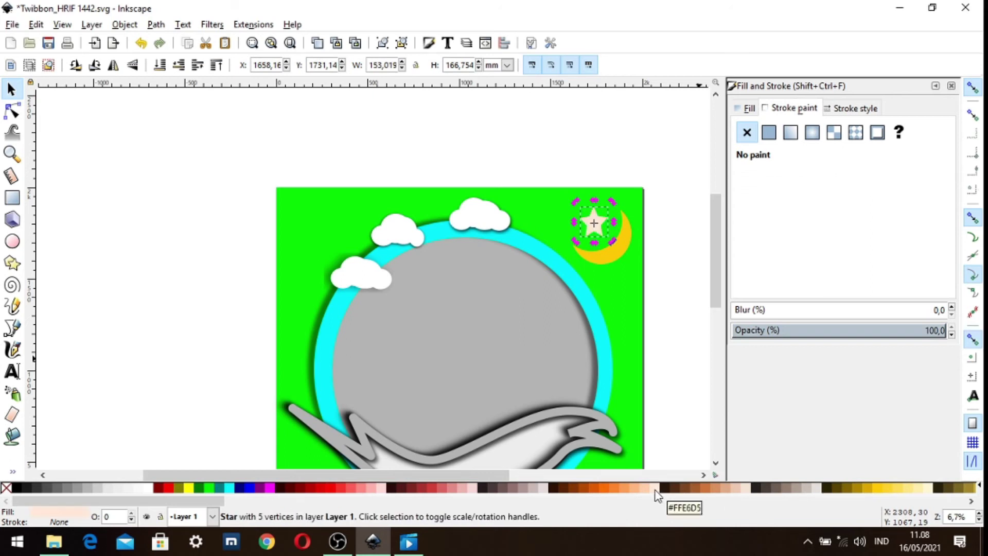
click(874, 488)
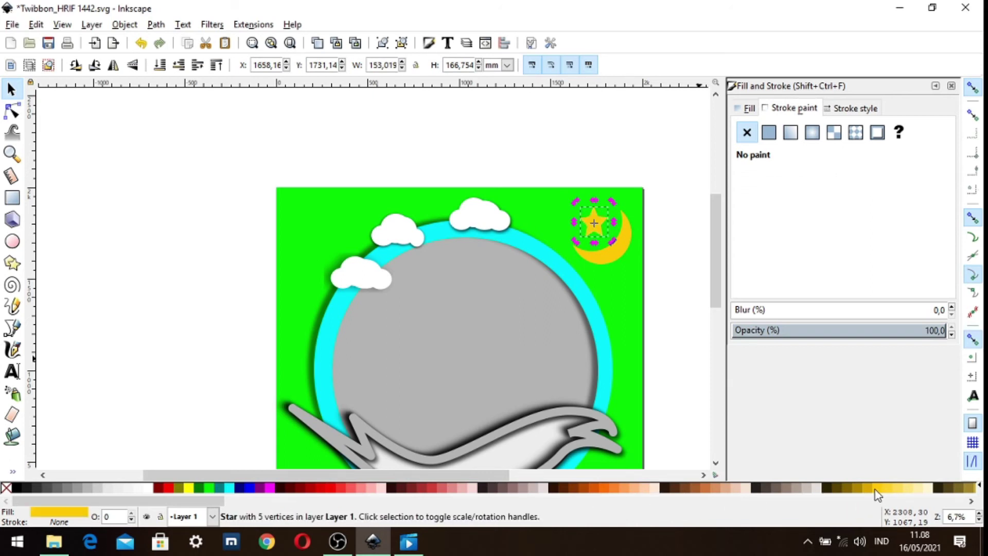
click(856, 488)
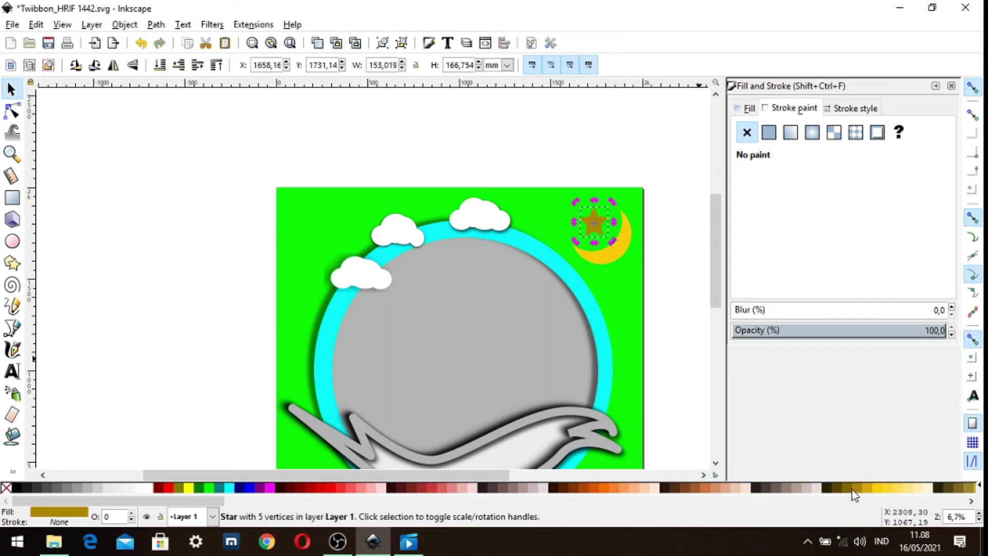
click(651, 245)
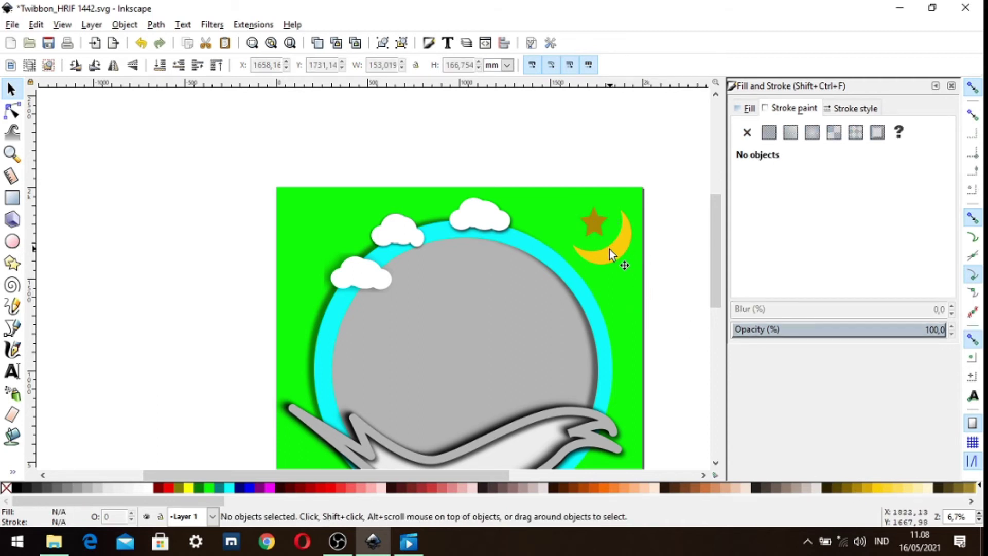
click(610, 256)
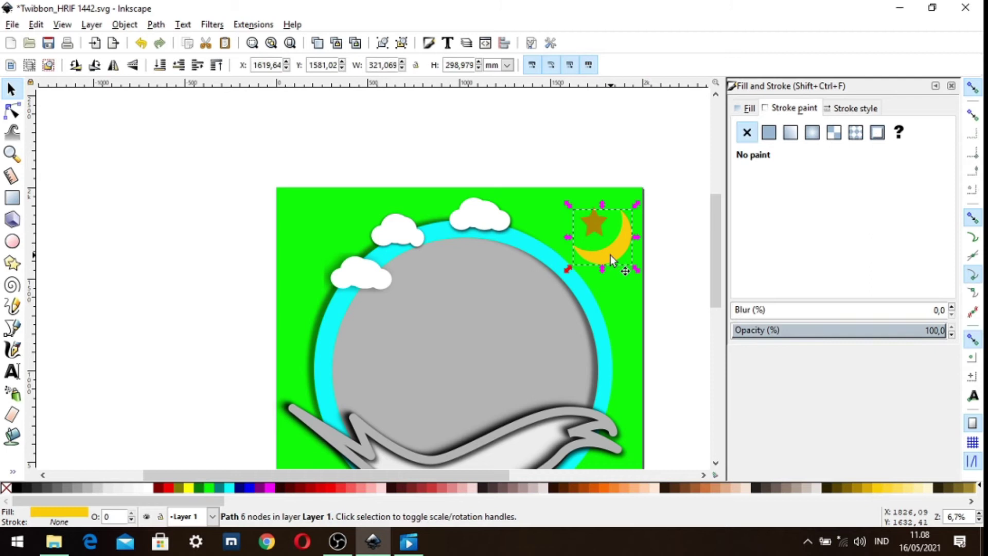
Preview a drop shadow on the star and moon with a lower vertical offset, closing without applying.
shift+click(594, 222)
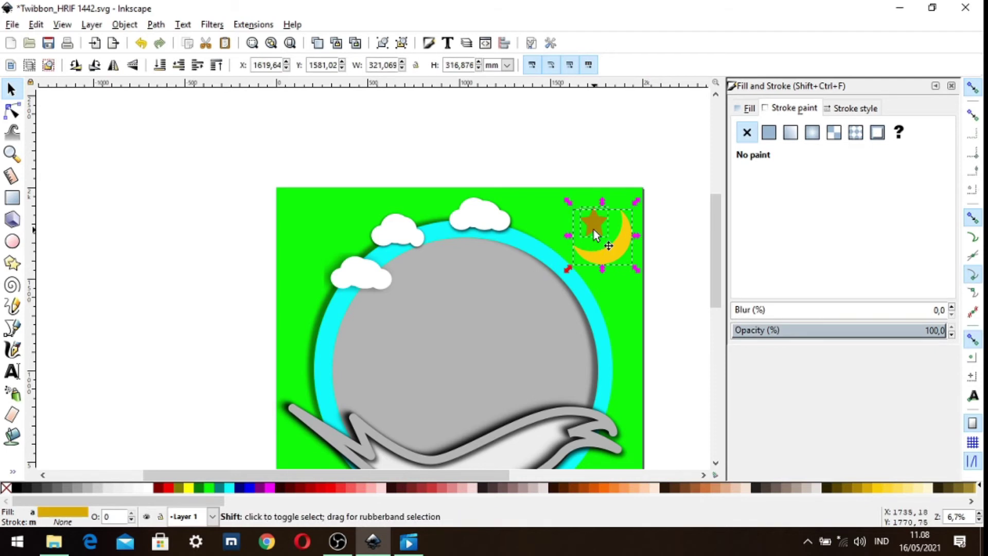
click(212, 24)
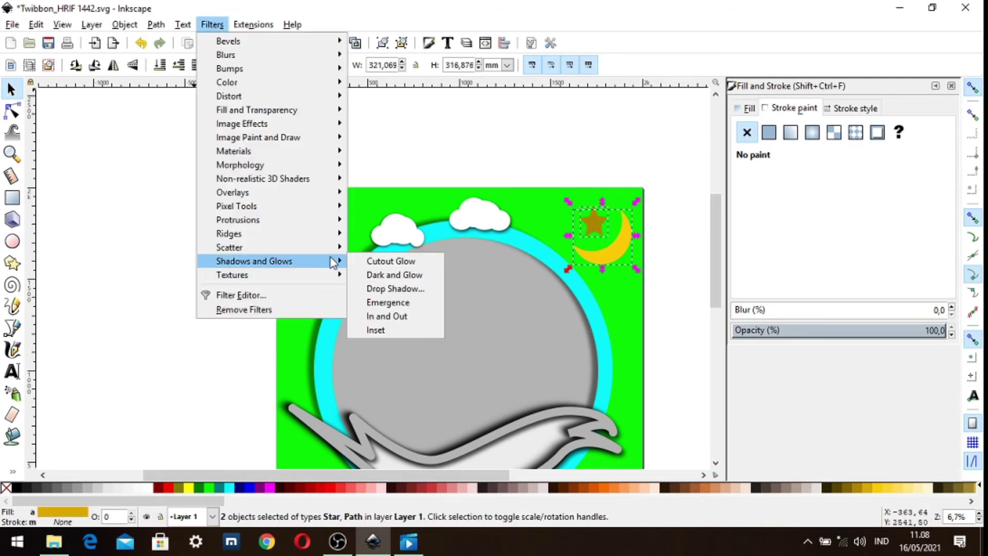
click(397, 287)
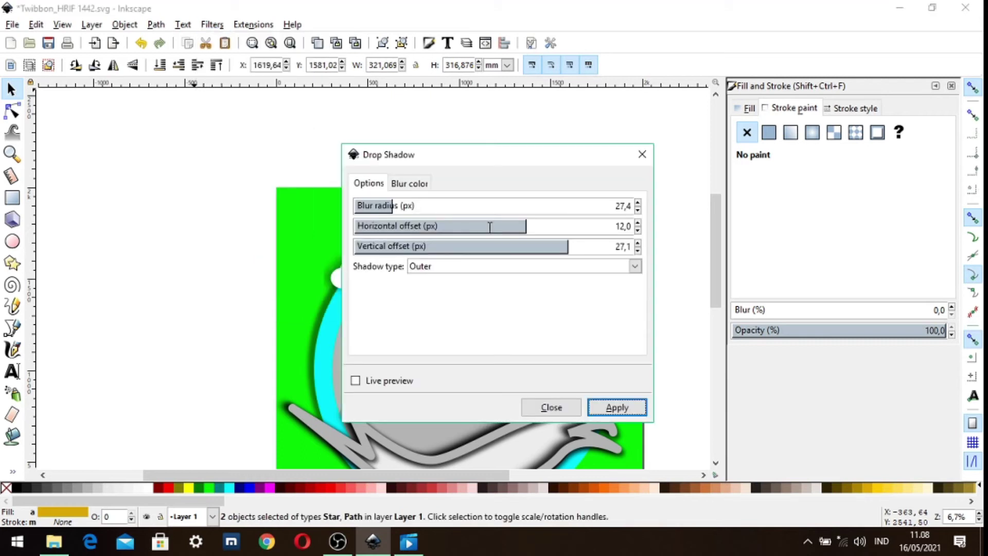
drag(506, 158, 838, 167)
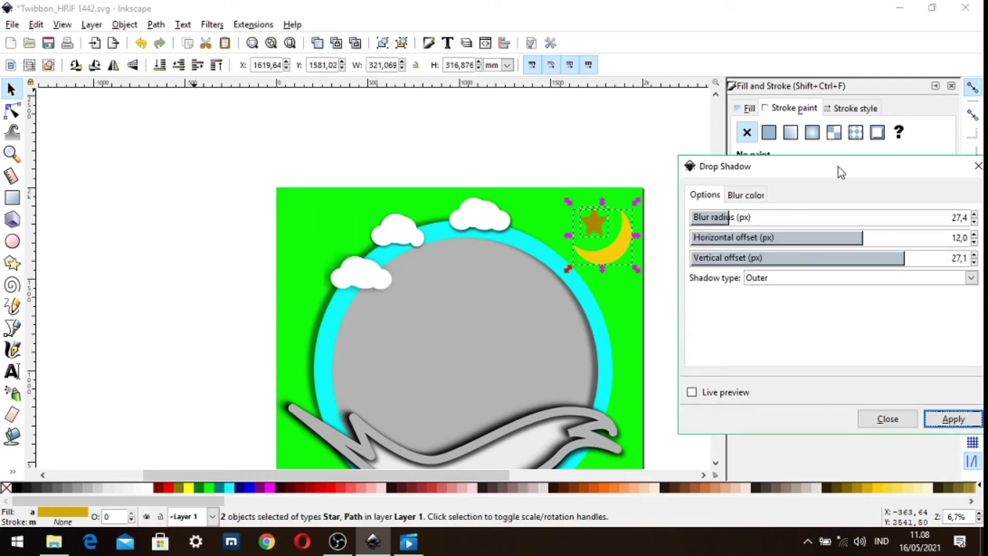
click(692, 392)
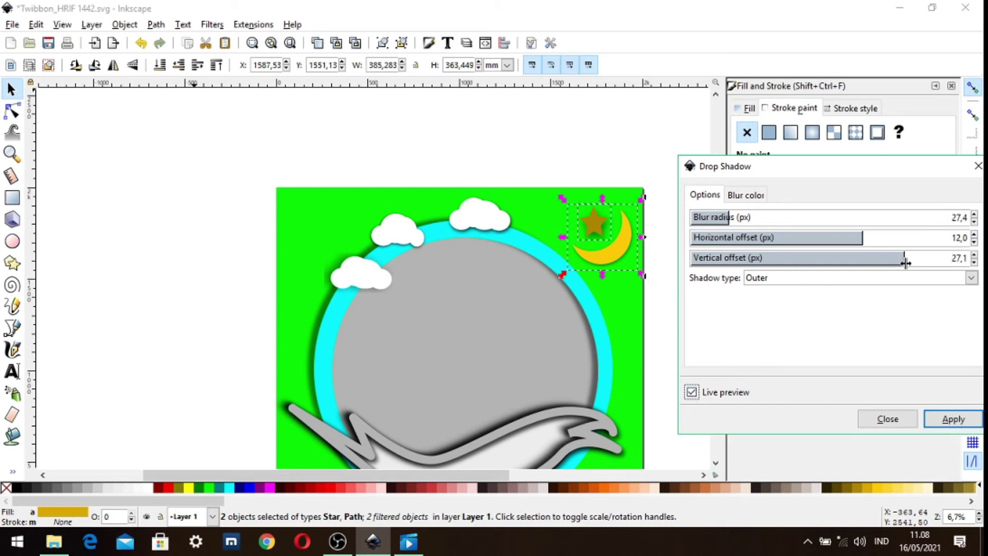
click(973, 262)
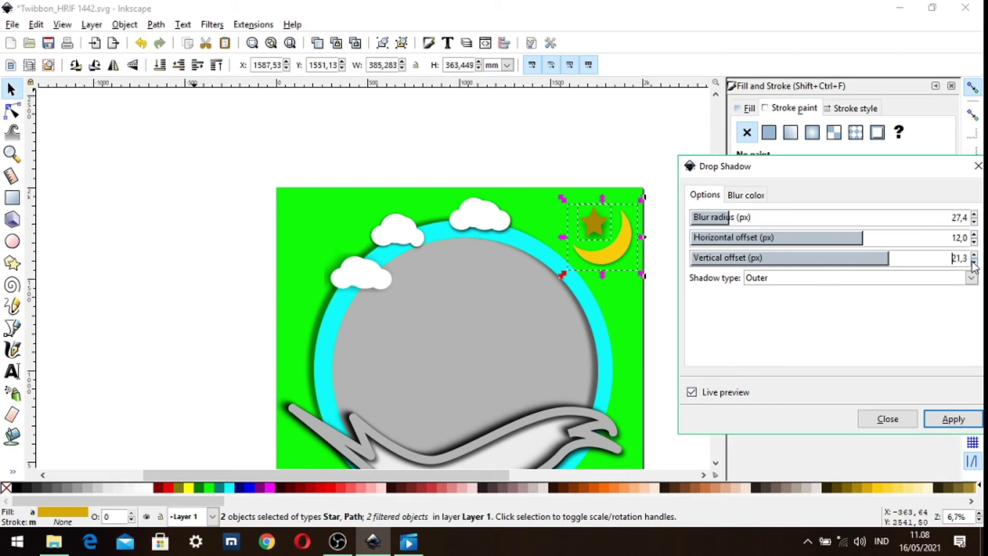
click(973, 262)
click(972, 262)
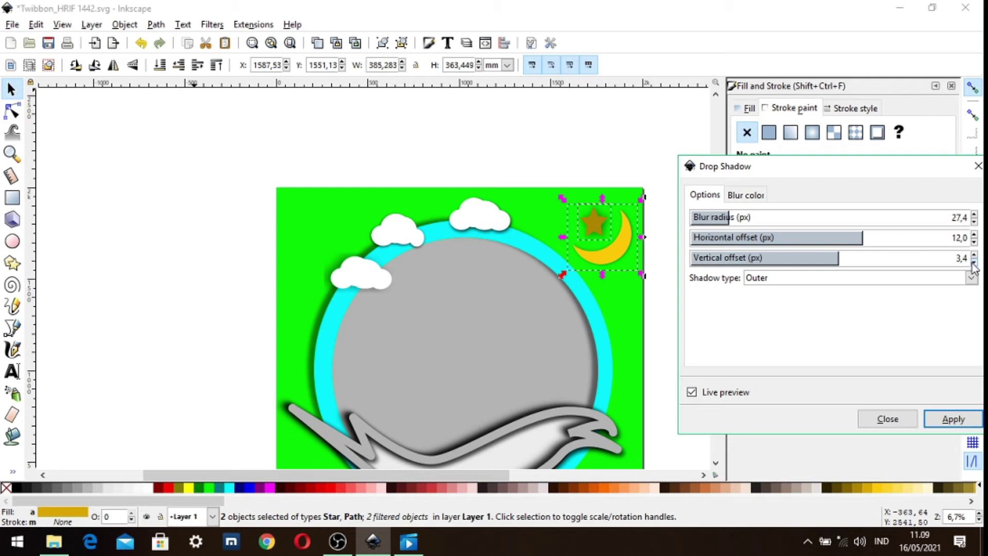
click(978, 165)
Reselect the star and moon and apply the drop shadow to both.
click(613, 150)
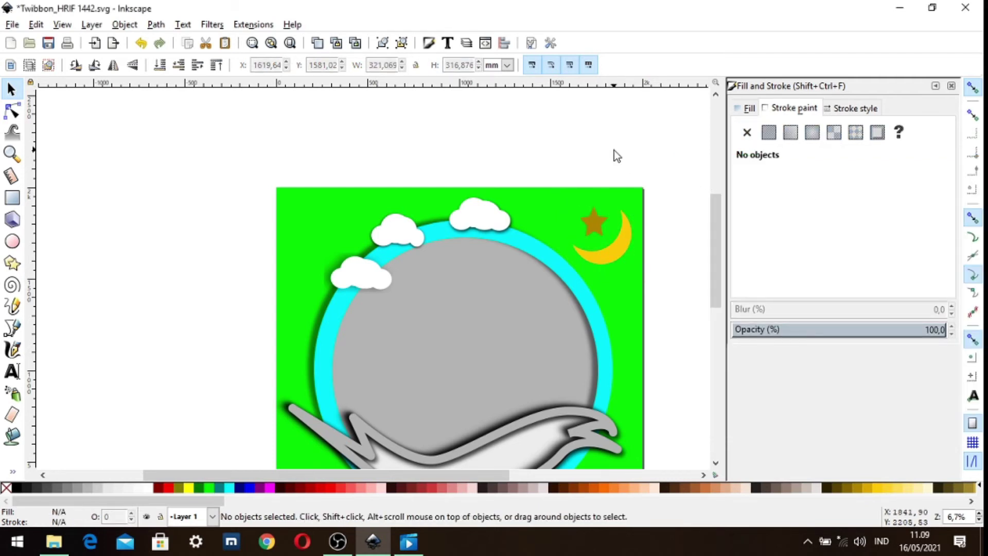
click(597, 221)
shift+click(610, 255)
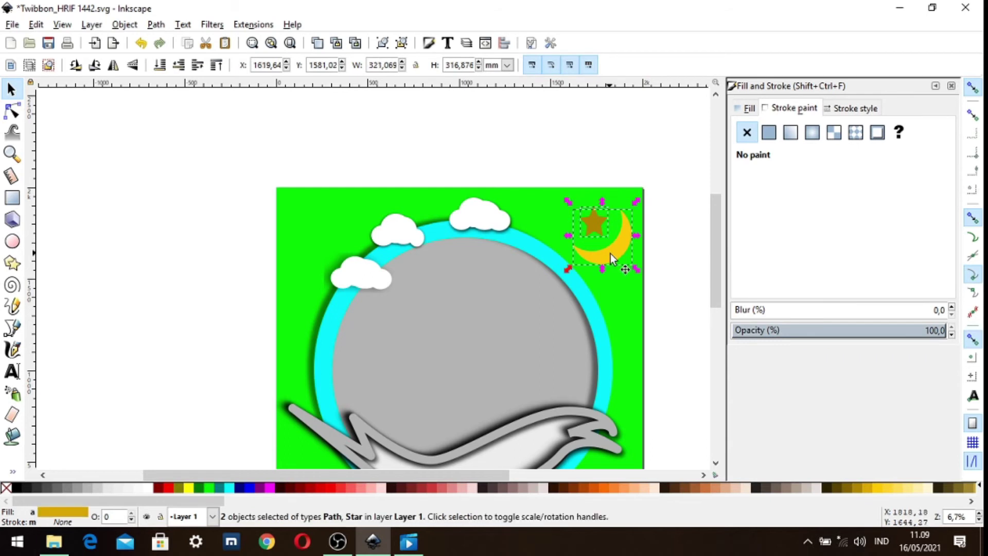
click(212, 26)
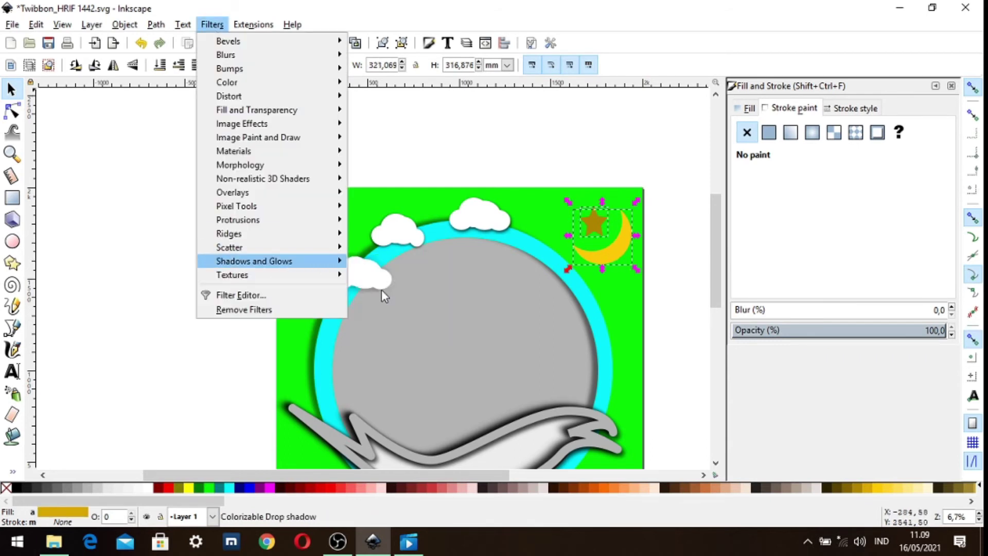
drag(557, 158, 923, 128)
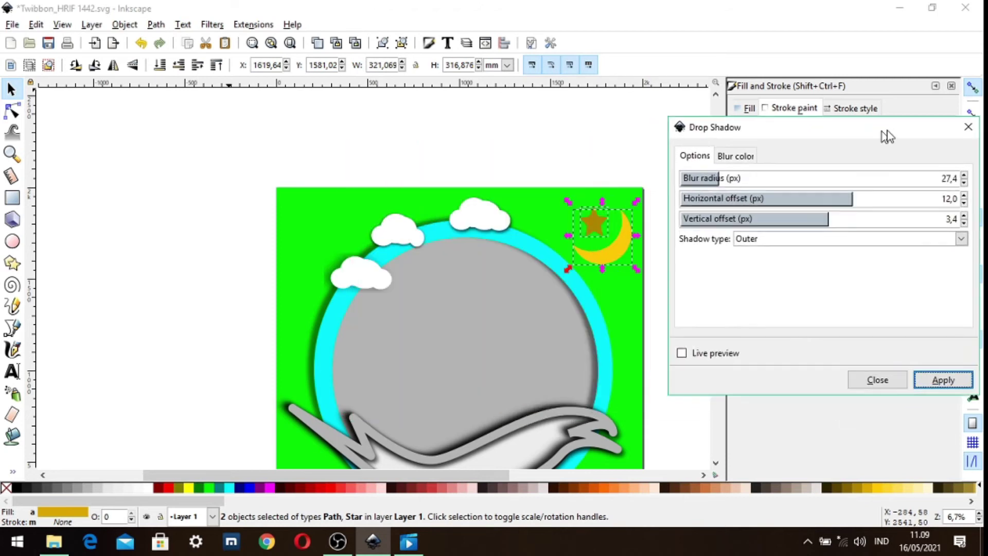
click(720, 350)
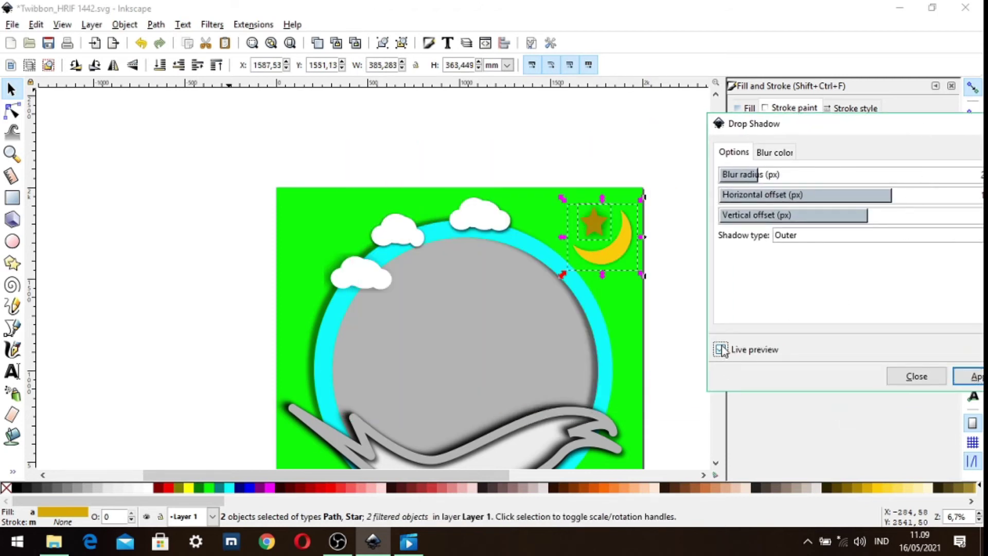
click(970, 377)
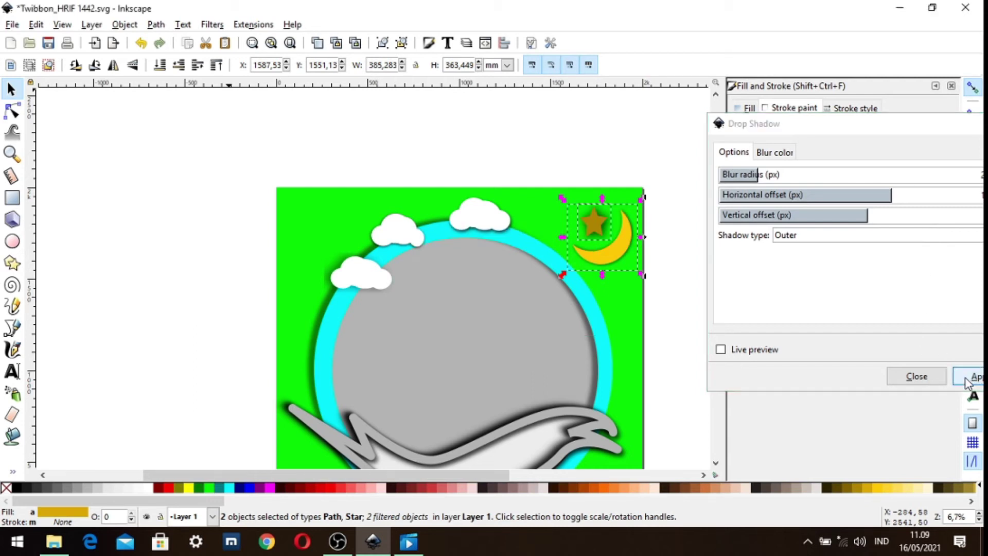
click(916, 376)
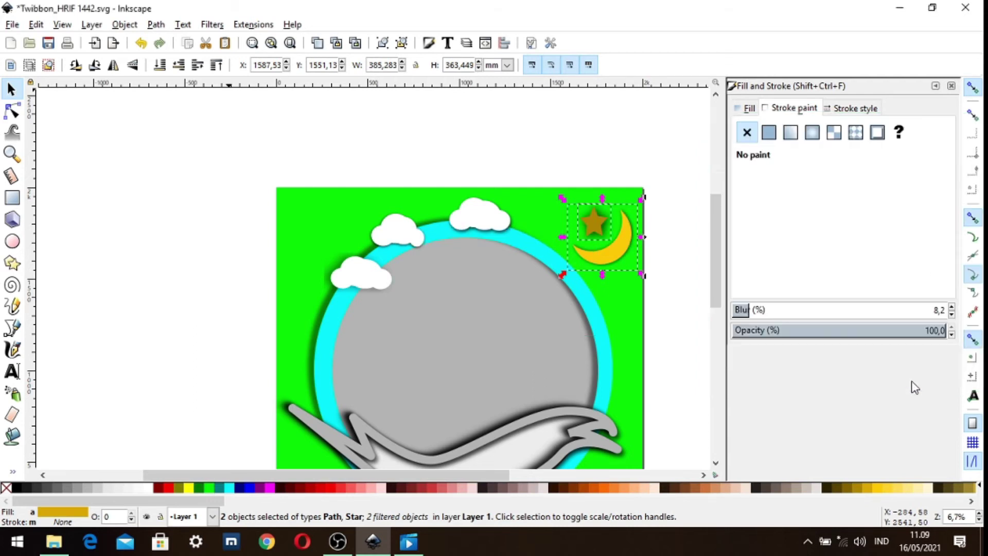
click(615, 128)
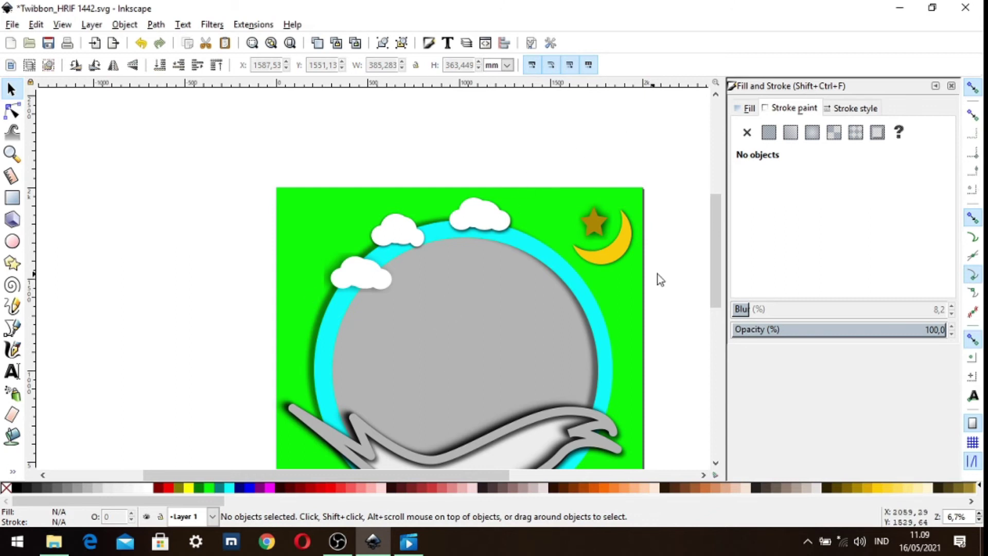
scroll(718, 309, down, 3)
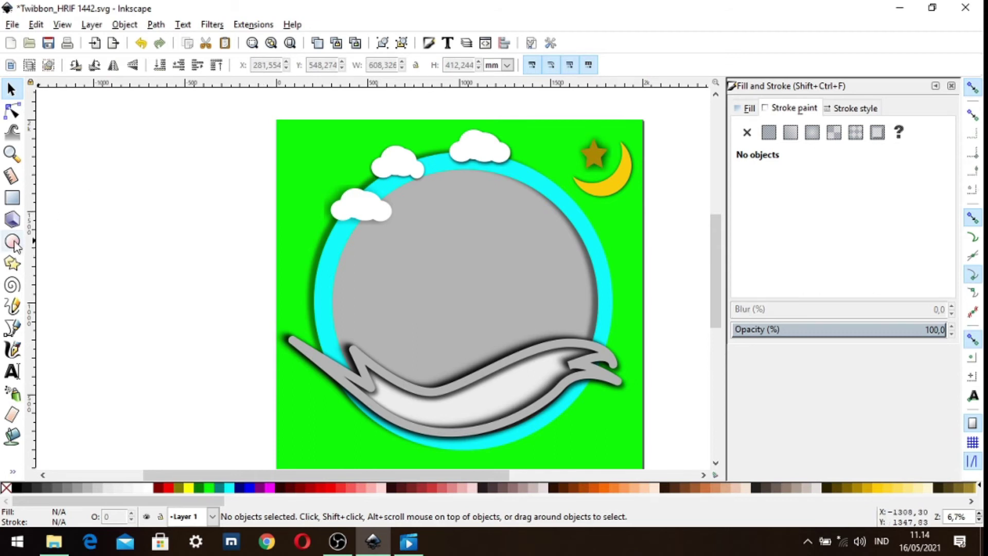
Draw a yellow half-ellipse left of the page and resize it.
click(12, 241)
mouse_move(104, 228)
mouse_down()
mouse_move(139, 244)
mouse_move(166, 327)
mouse_up()
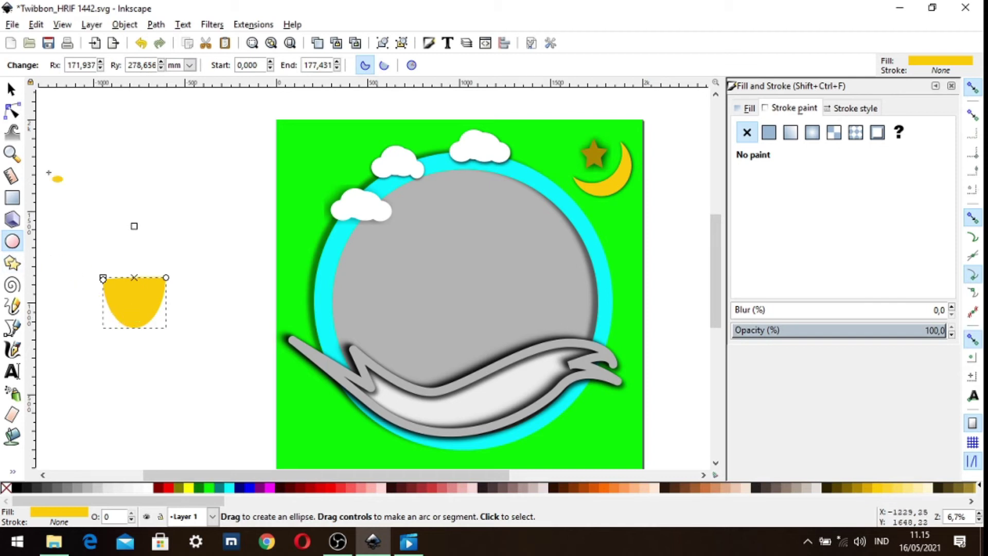
key(s)
drag(136, 330, 136, 321)
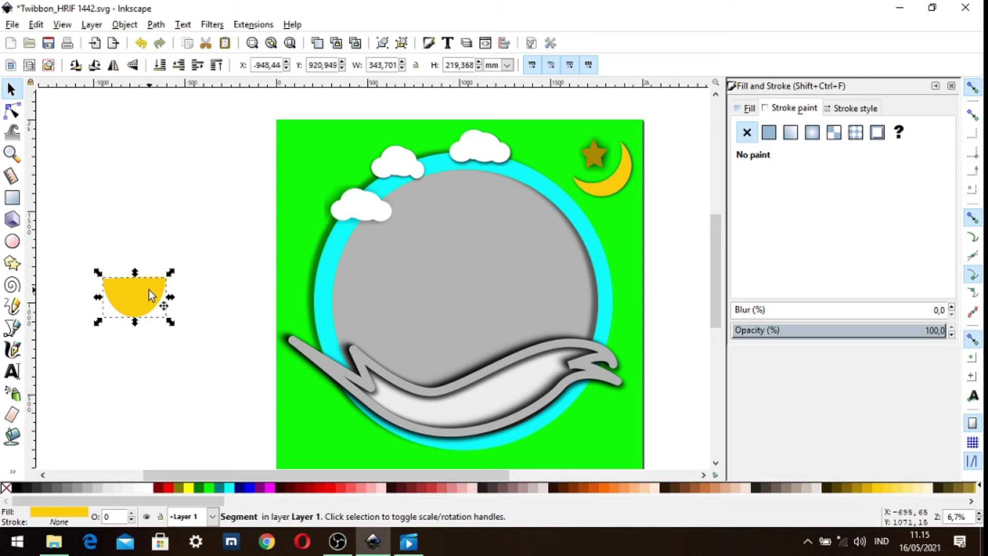
key(Delete)
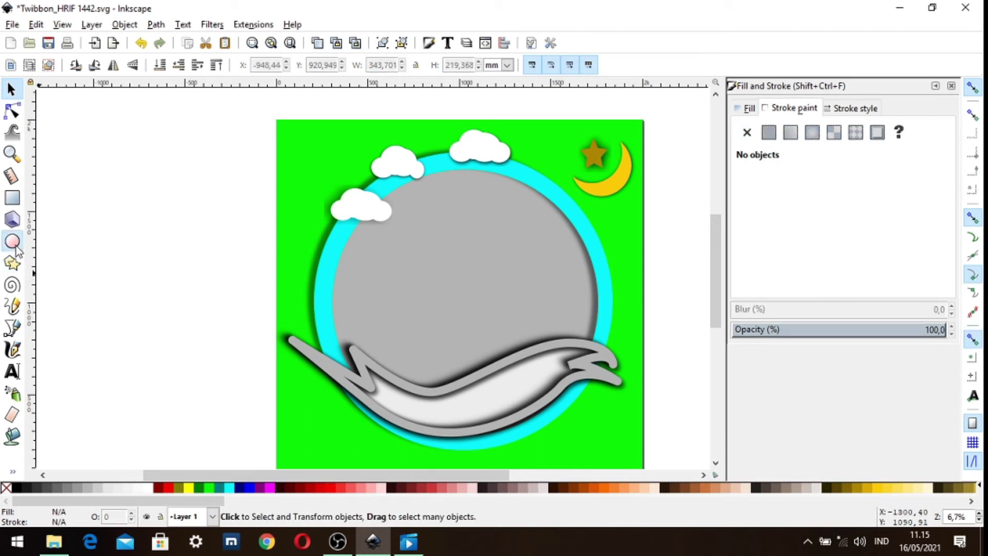
click(12, 241)
drag(96, 222, 151, 294)
click(13, 90)
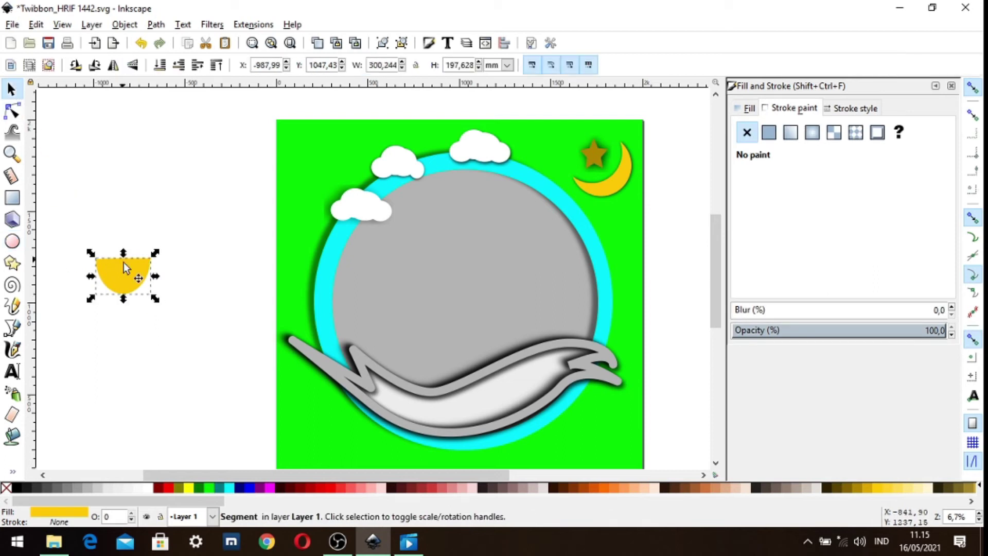
click(136, 284)
mouse_move(149, 265)
mouse_down()
mouse_move(155, 276)
mouse_move(86, 317)
mouse_up()
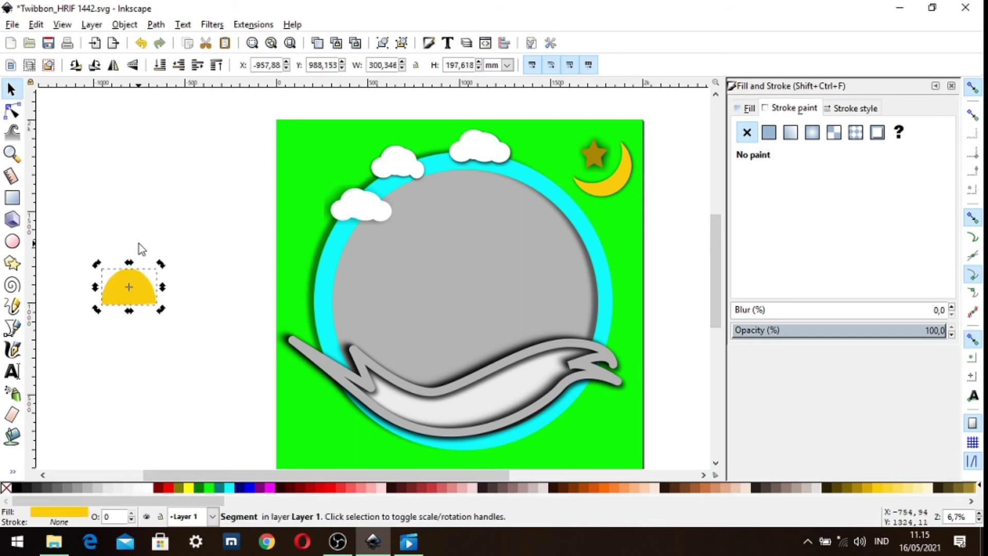
click(159, 308)
mouse_move(161, 309)
mouse_down()
mouse_move(189, 326)
mouse_move(154, 265)
mouse_up()
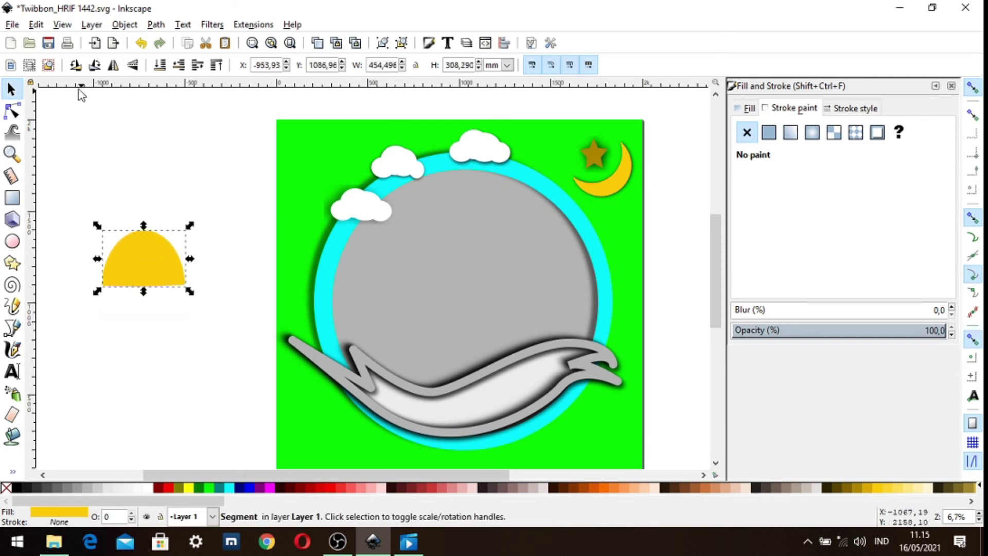
Convert the half-ellipse to a path and pull its top node up into a point.
click(156, 24)
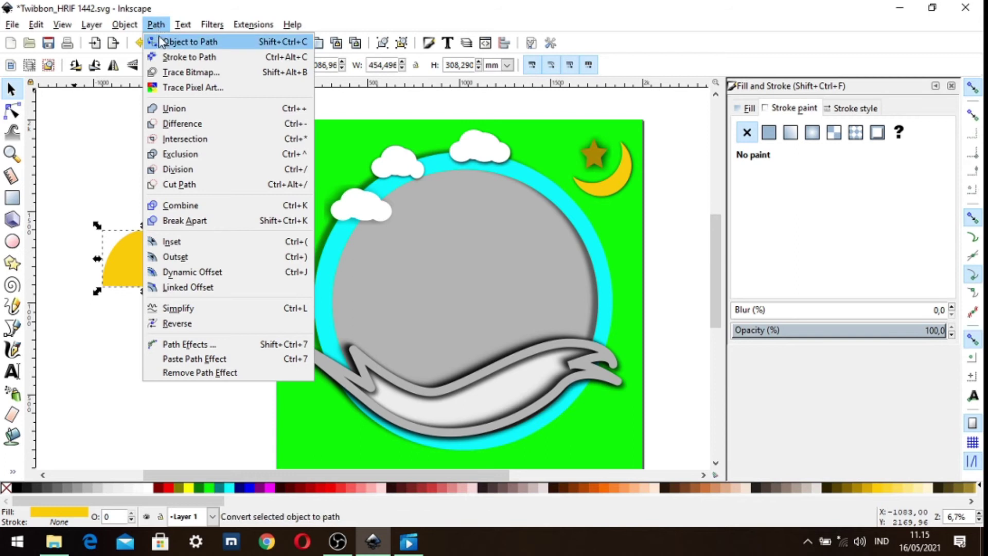
click(187, 40)
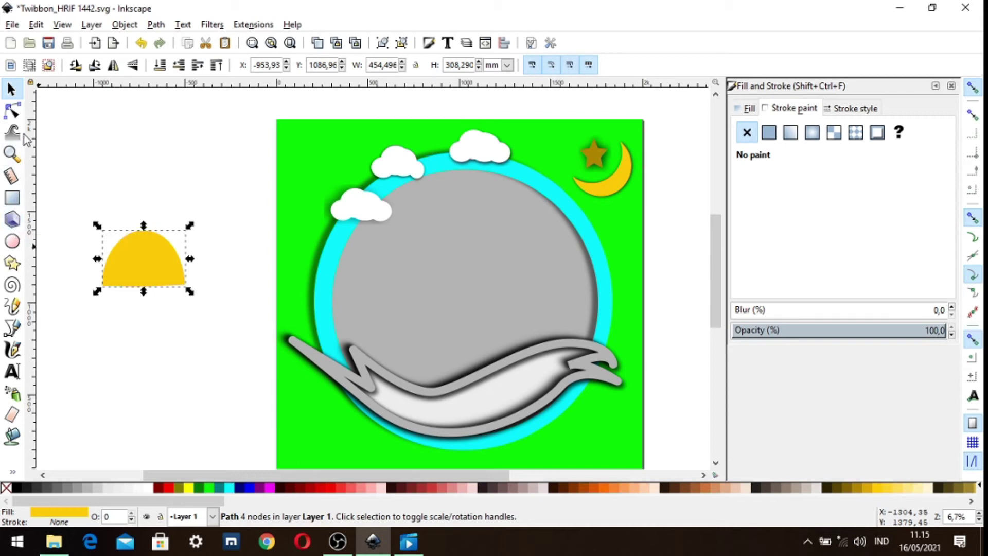
click(12, 110)
drag(145, 231, 136, 232)
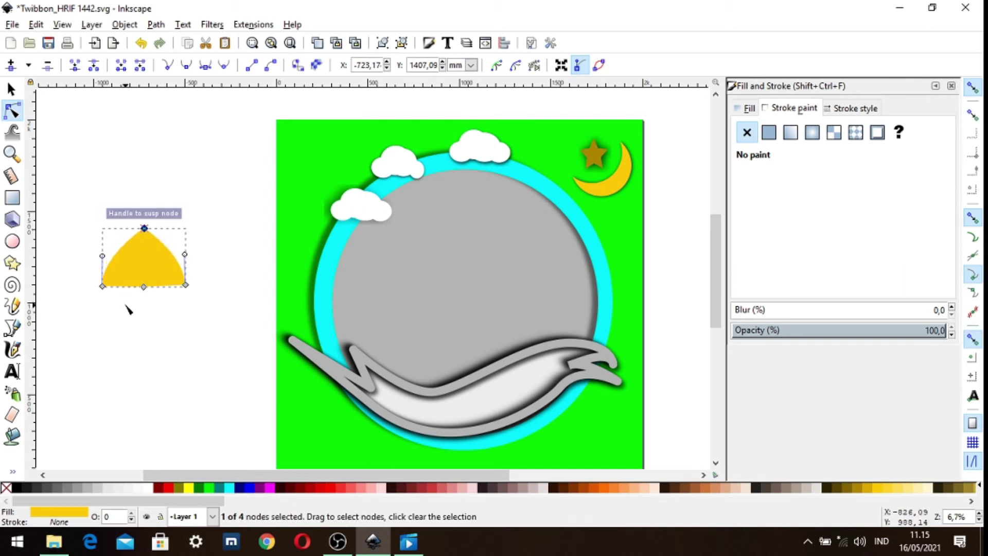
click(11, 92)
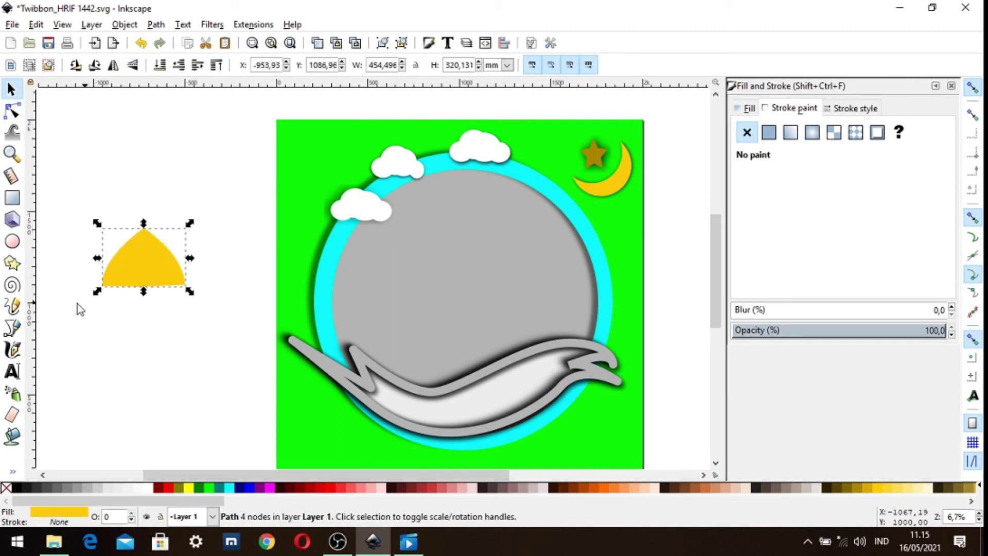
click(11, 197)
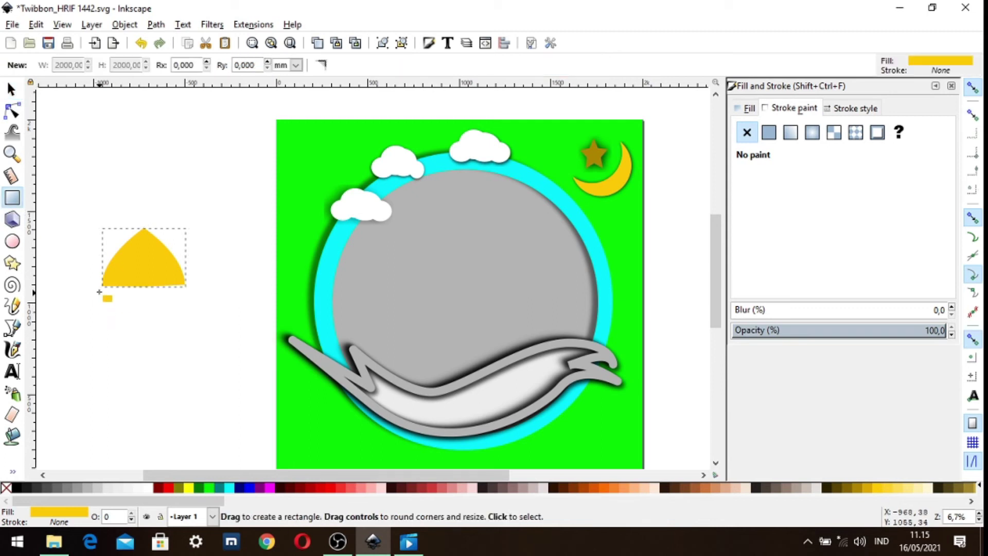
Draw a yellow rectangle and fit it snugly beneath the dome as its base.
mouse_move(101, 287)
mouse_down()
mouse_move(188, 313)
mouse_move(195, 331)
mouse_move(162, 313)
mouse_up()
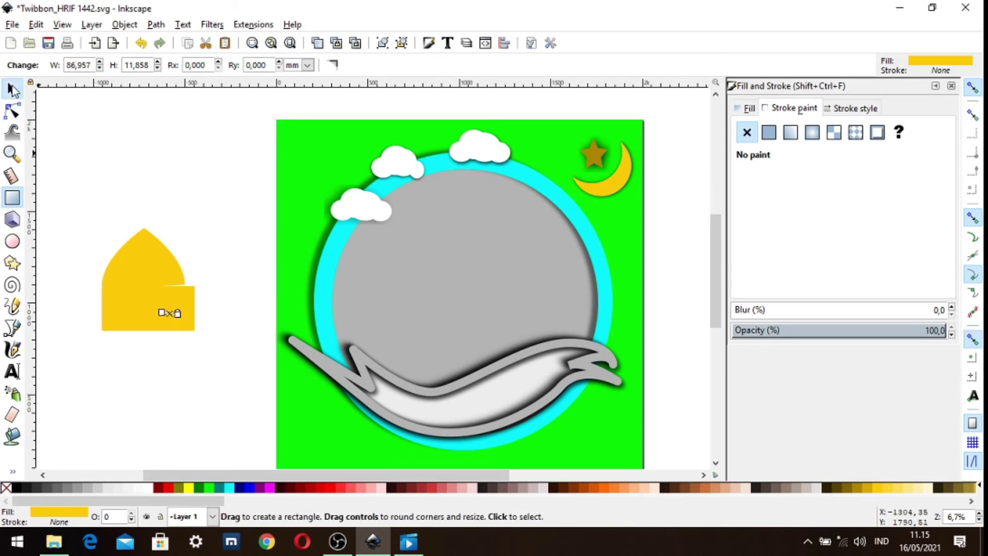
key(s)
drag(128, 303, 121, 303)
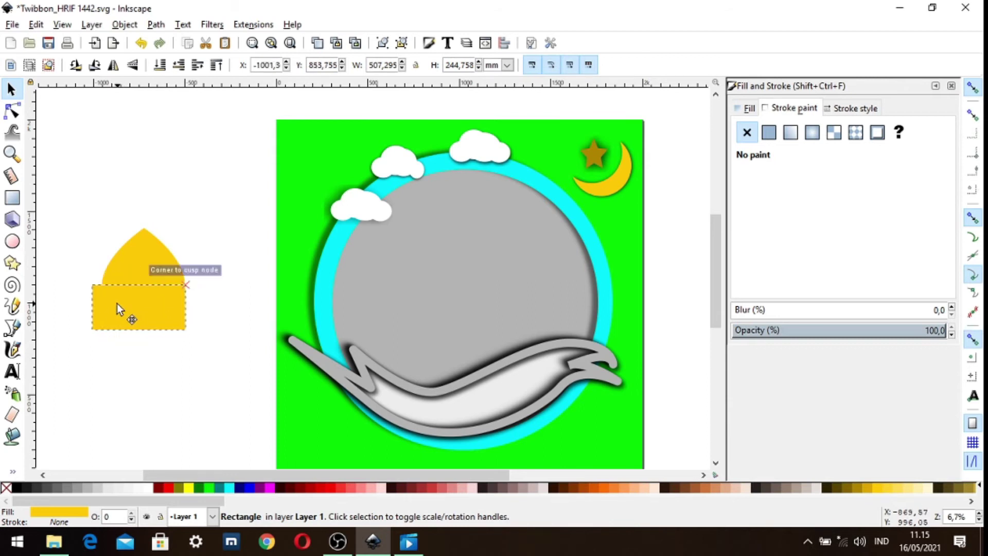
drag(121, 304, 119, 303)
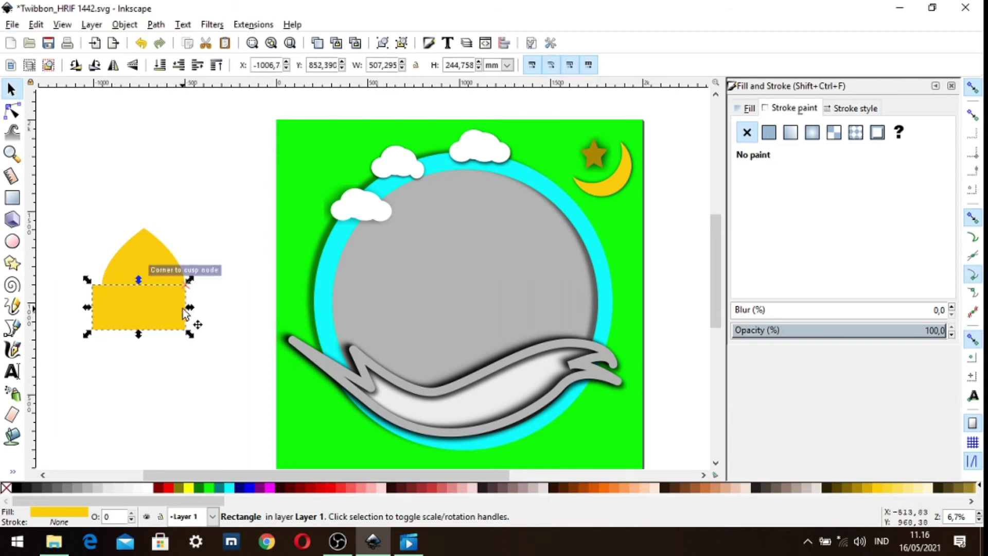
drag(189, 307, 194, 308)
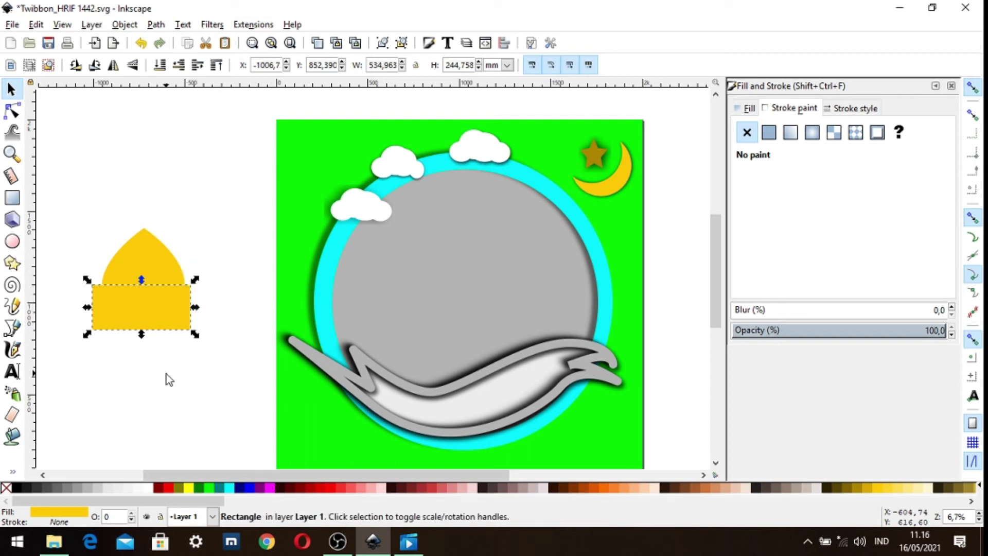
click(141, 327)
click(144, 328)
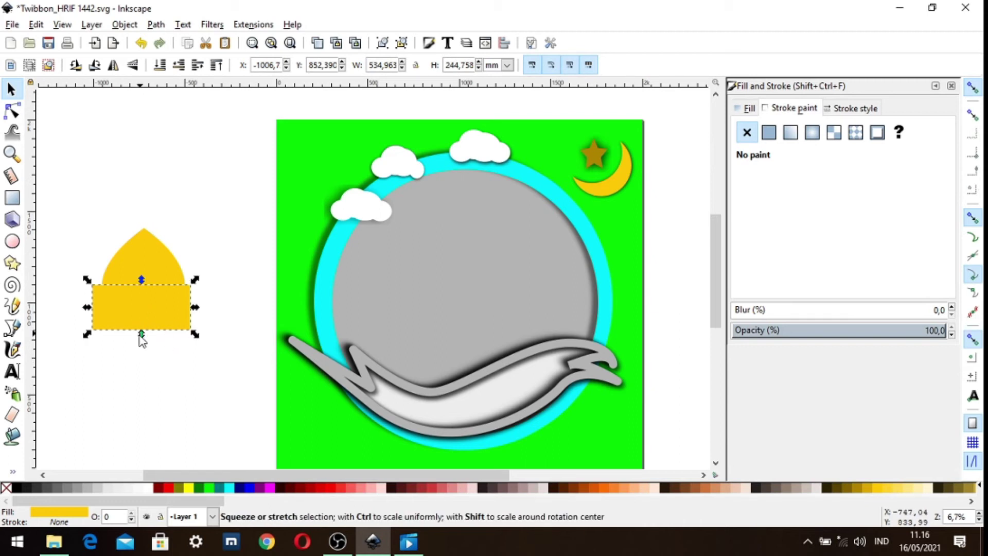
drag(144, 339, 146, 345)
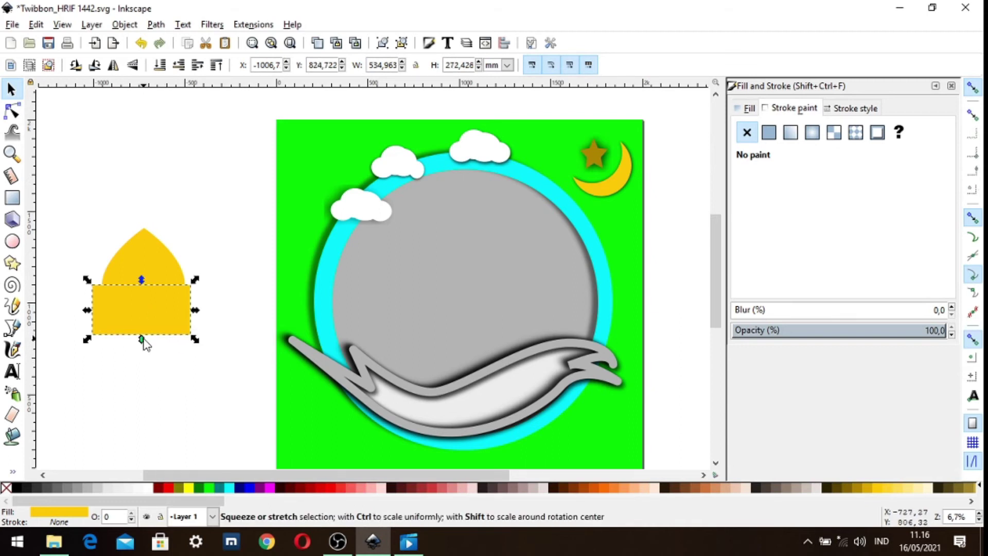
drag(141, 309, 142, 309)
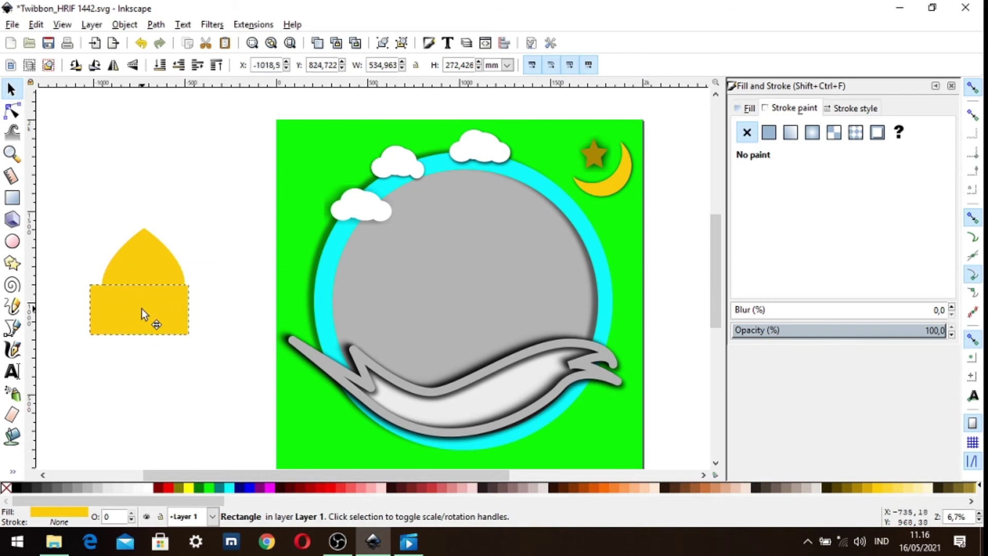
drag(141, 308, 194, 311)
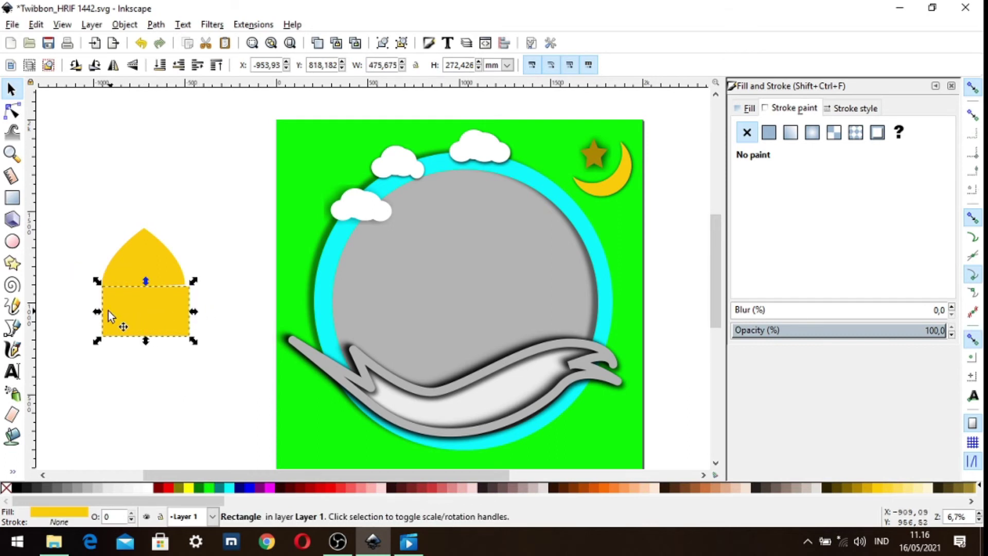
drag(97, 311, 93, 311)
Adjust the dome's lower-right node, then deselect everything.
click(67, 224)
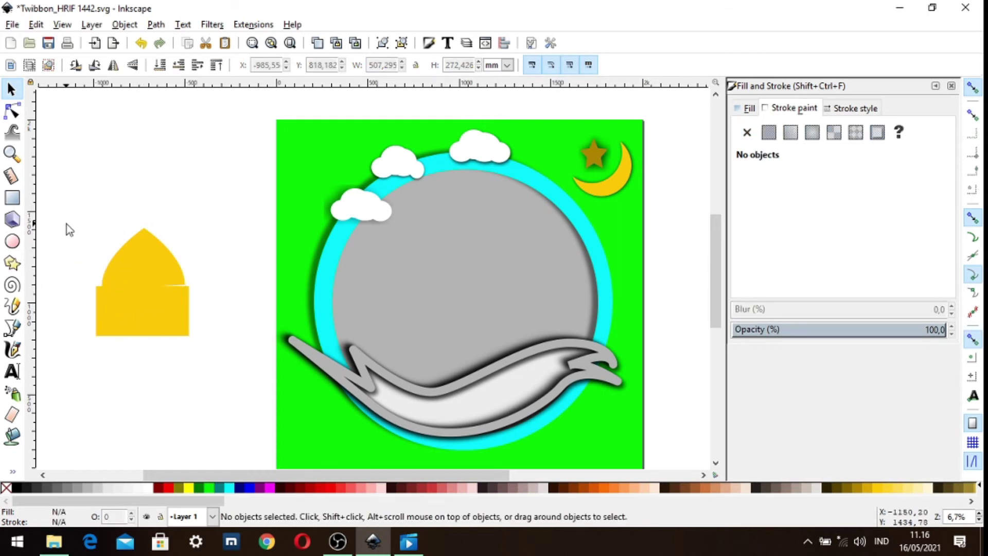
click(151, 266)
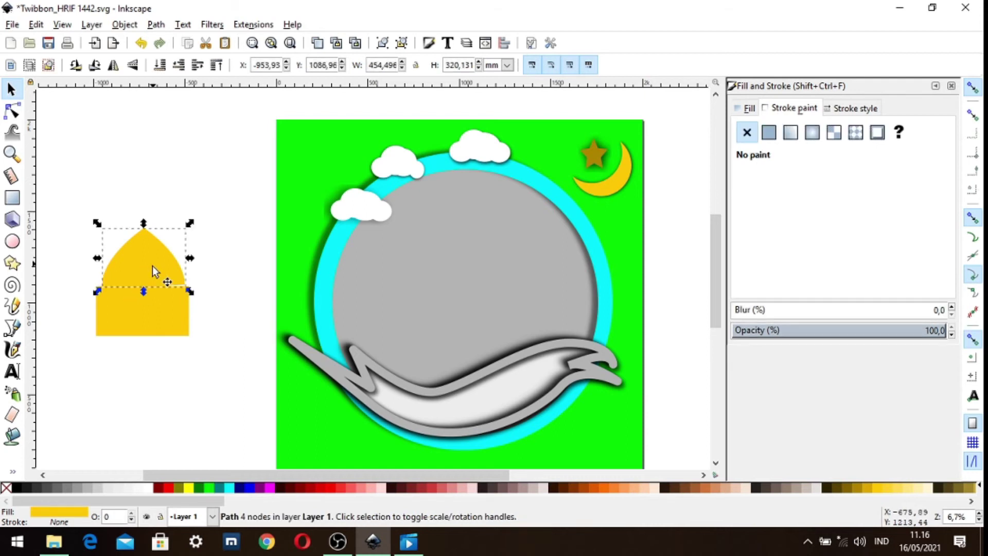
key(n)
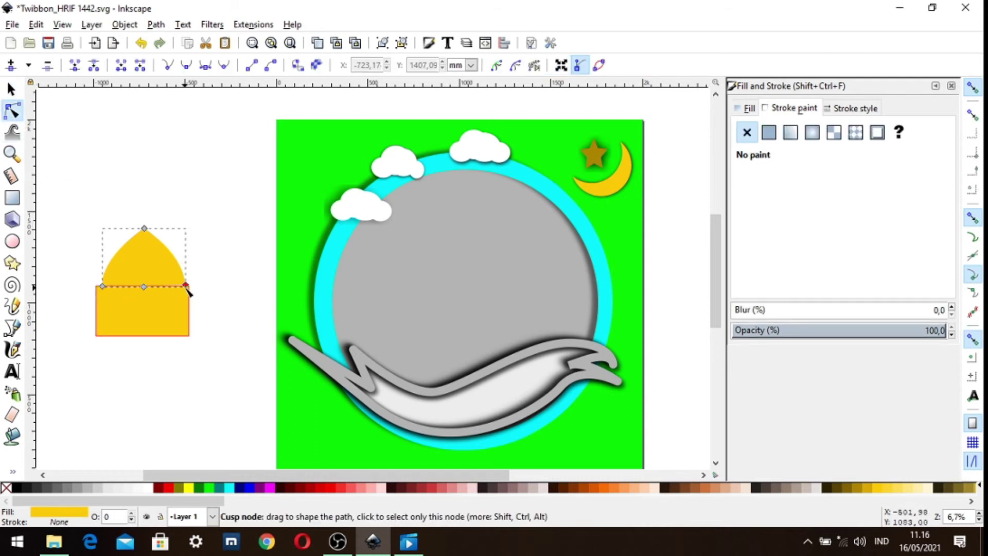
click(185, 286)
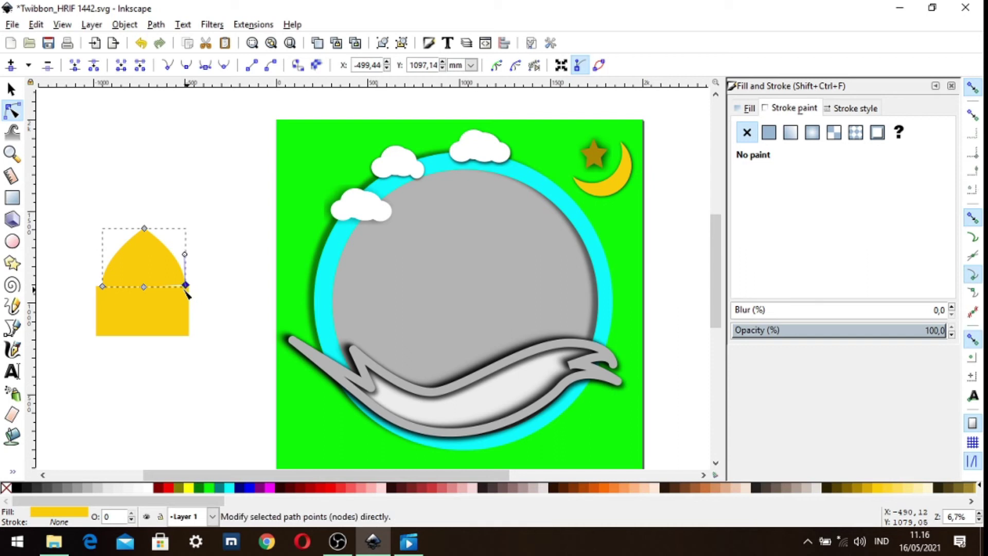
click(11, 88)
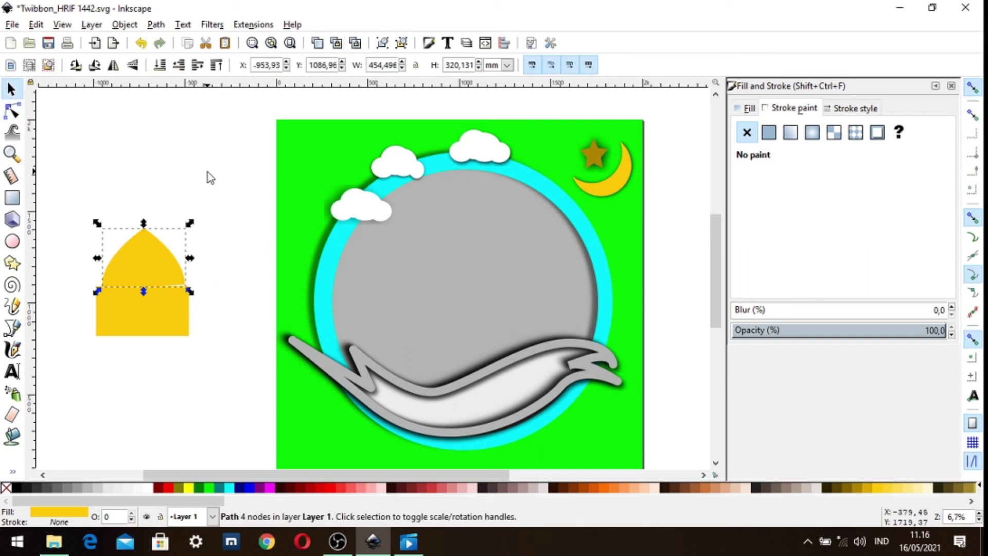
click(209, 175)
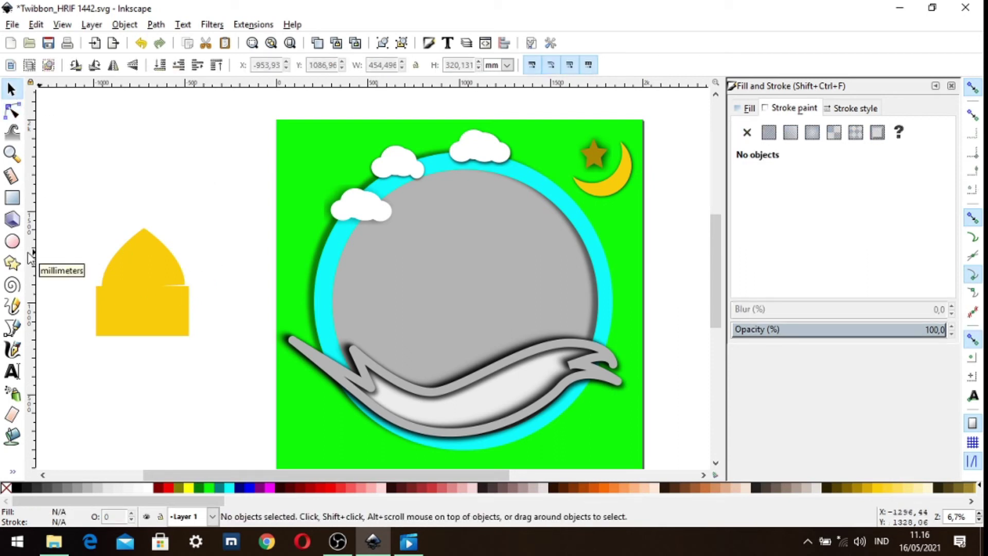
Draw a tall rectangular pillar left of the mosque for the minaret.
click(13, 197)
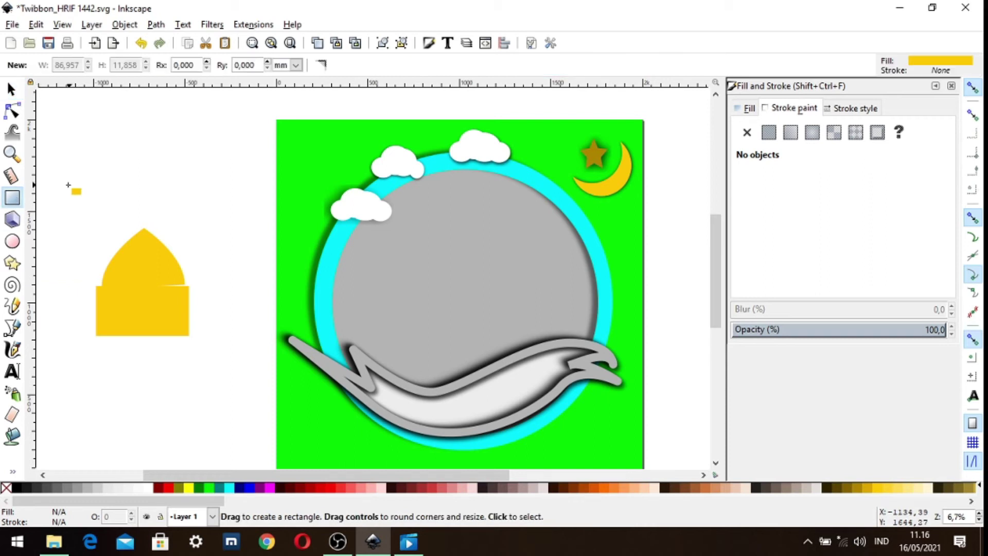
drag(62, 186, 97, 334)
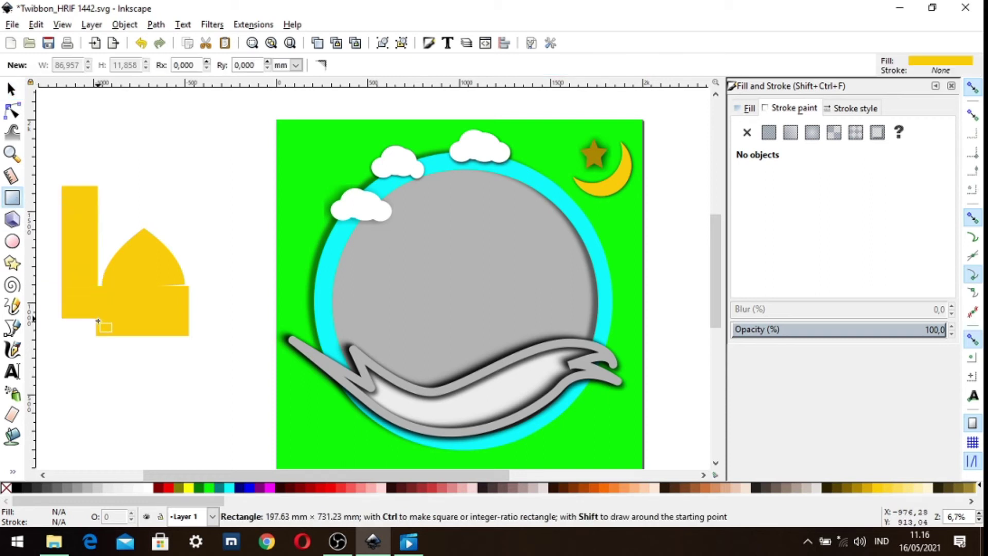
drag(97, 334, 96, 336)
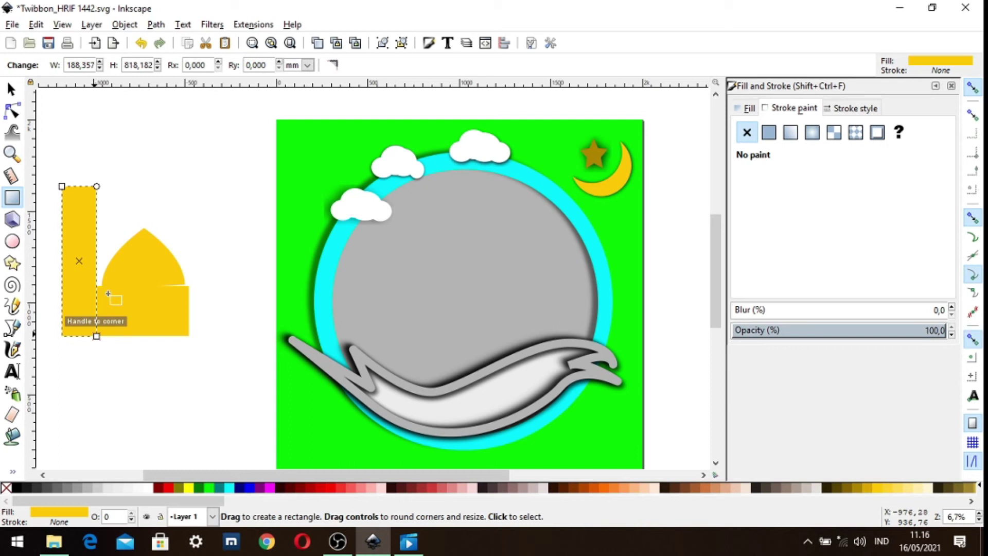
click(164, 198)
Duplicate the yellow dome, move the copy atop the pillar and narrow it to the pillar's width.
click(12, 90)
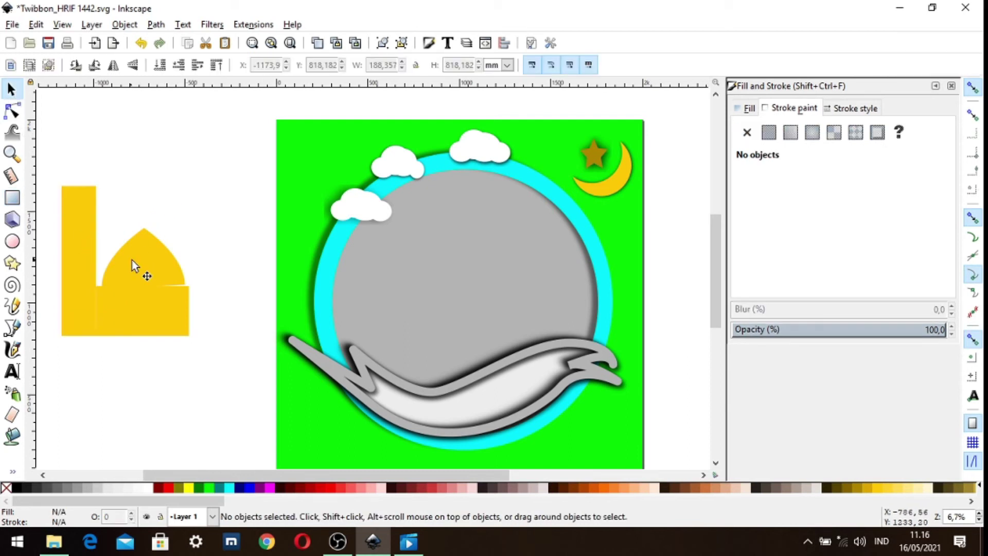
click(132, 260)
click(35, 24)
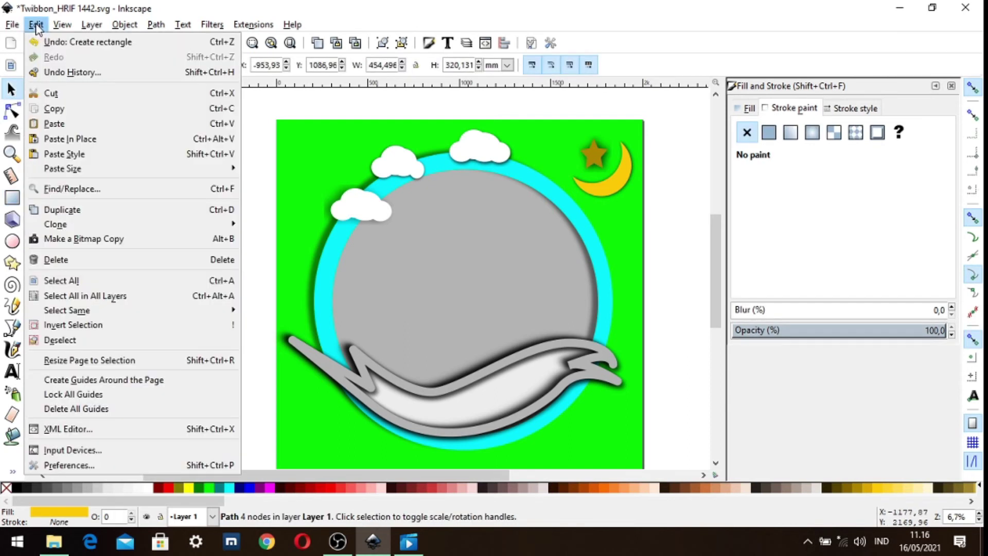
click(72, 209)
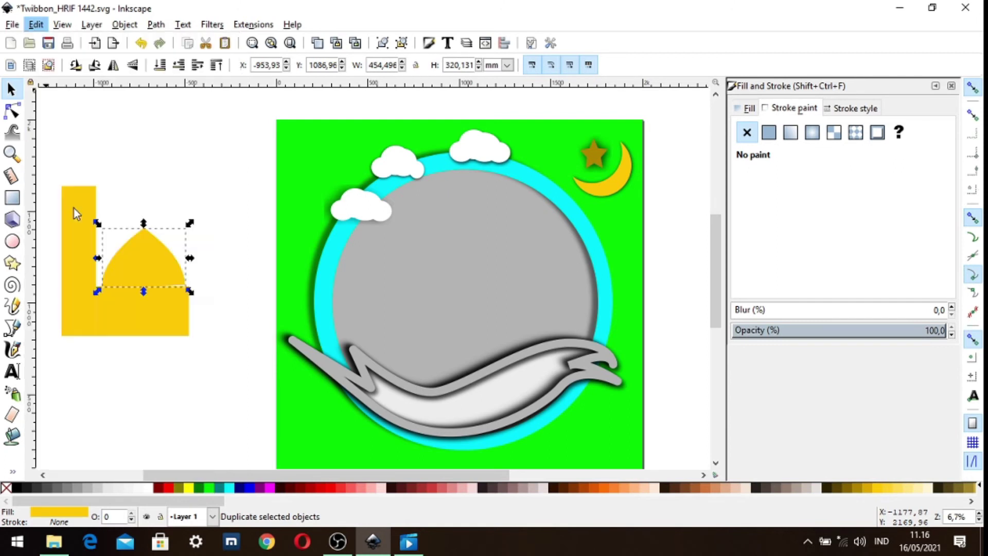
drag(138, 260, 96, 157)
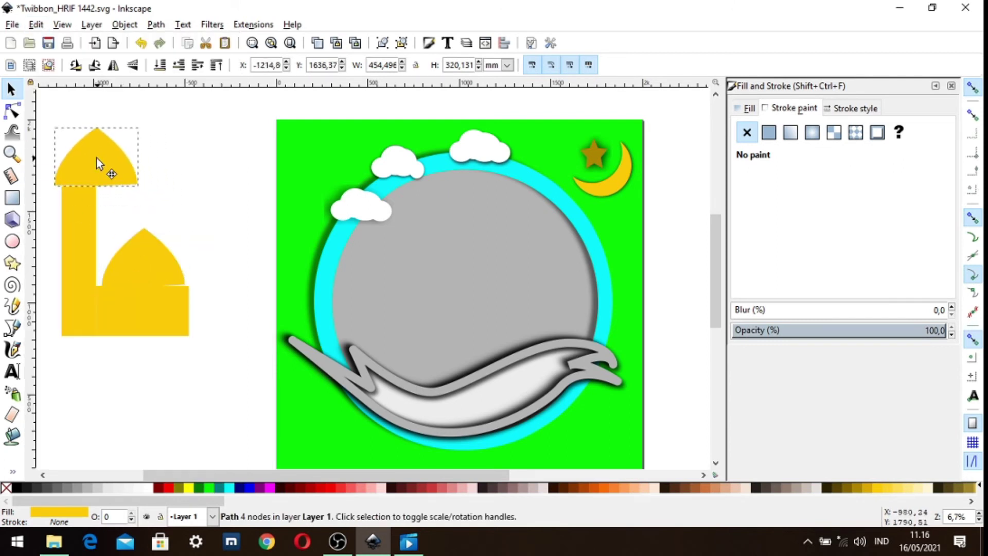
drag(149, 157, 99, 159)
click(149, 166)
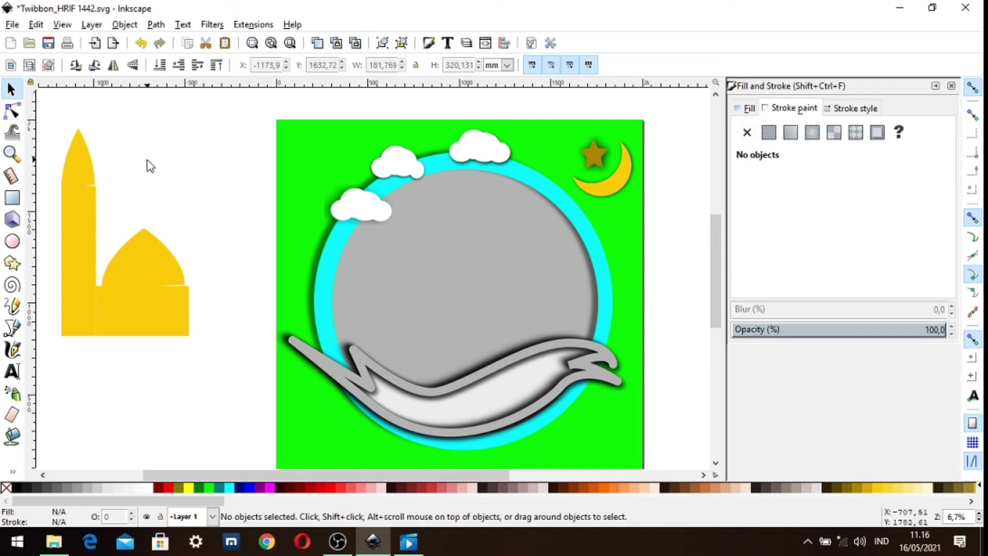
Reshape the minaret cap's nodes into a sharper point.
click(80, 157)
click(19, 90)
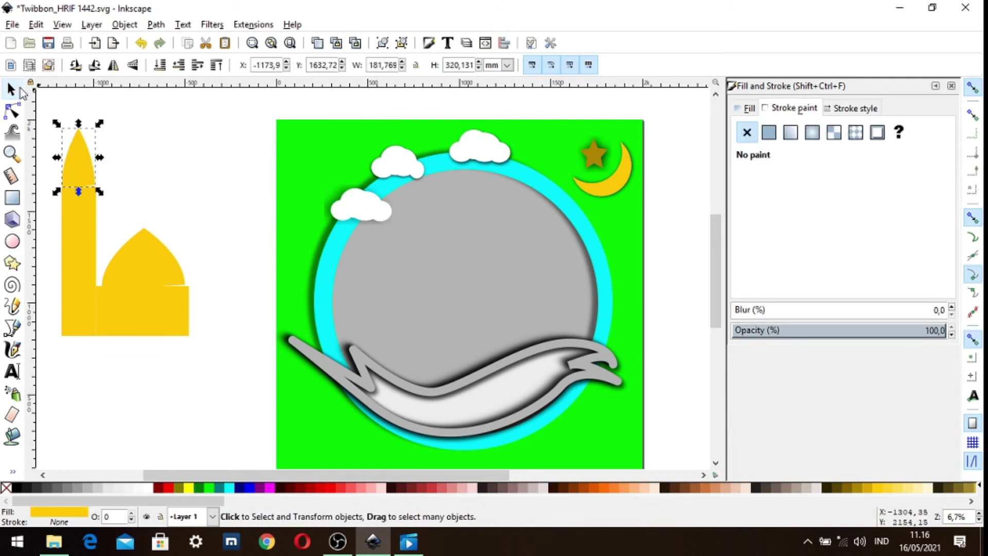
click(13, 111)
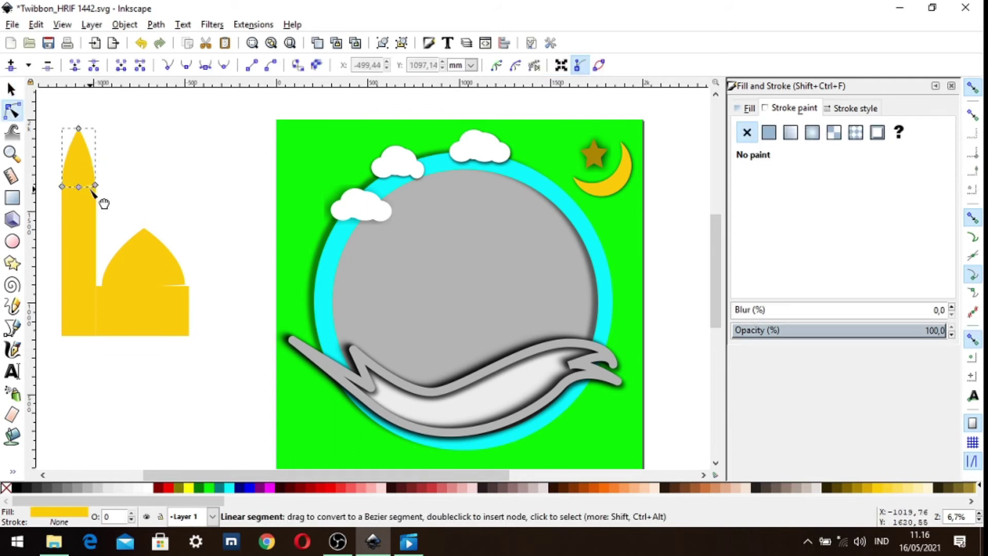
drag(78, 188, 91, 195)
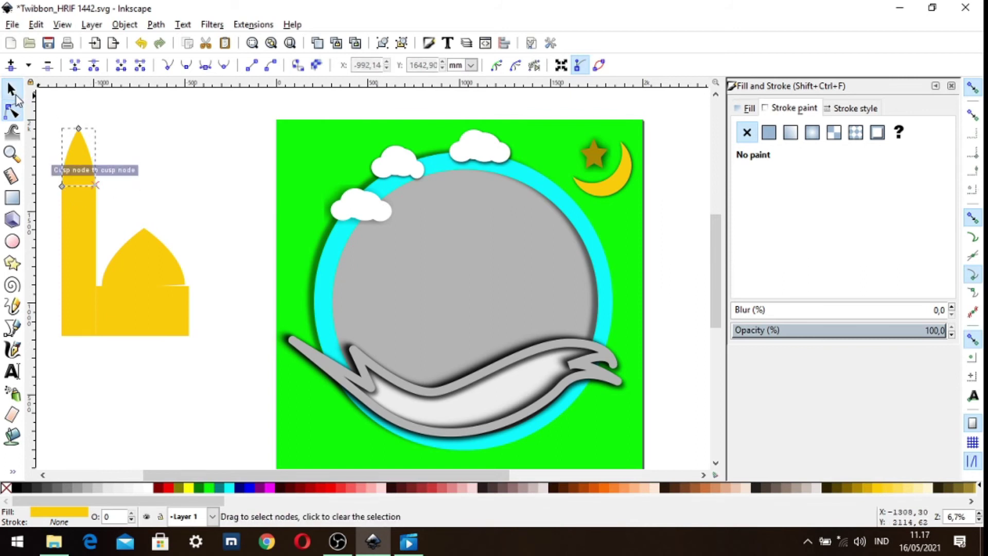
click(11, 89)
click(152, 153)
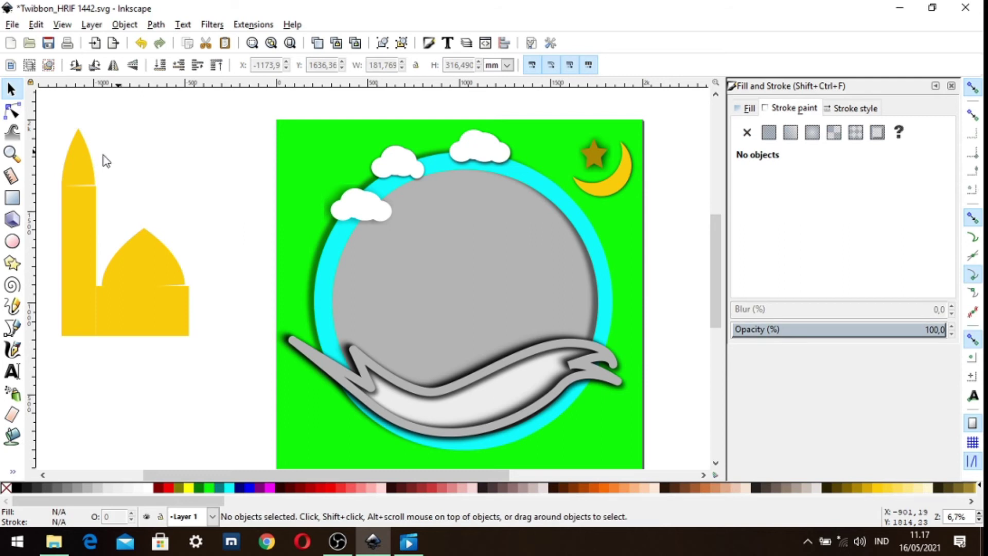
Align the minaret cap with the pillar, widening it slightly and snapping it onto the corner.
drag(83, 162, 86, 165)
click(134, 158)
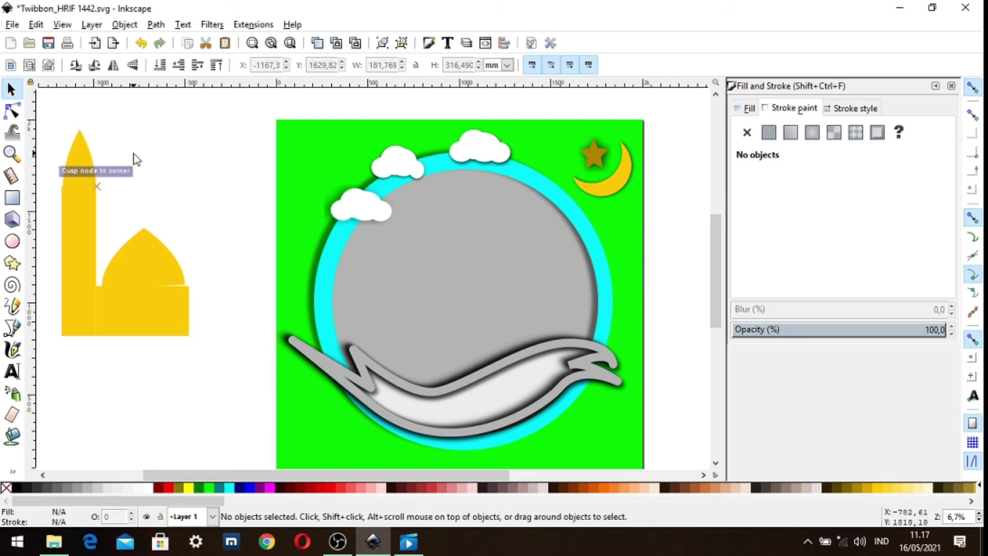
click(77, 168)
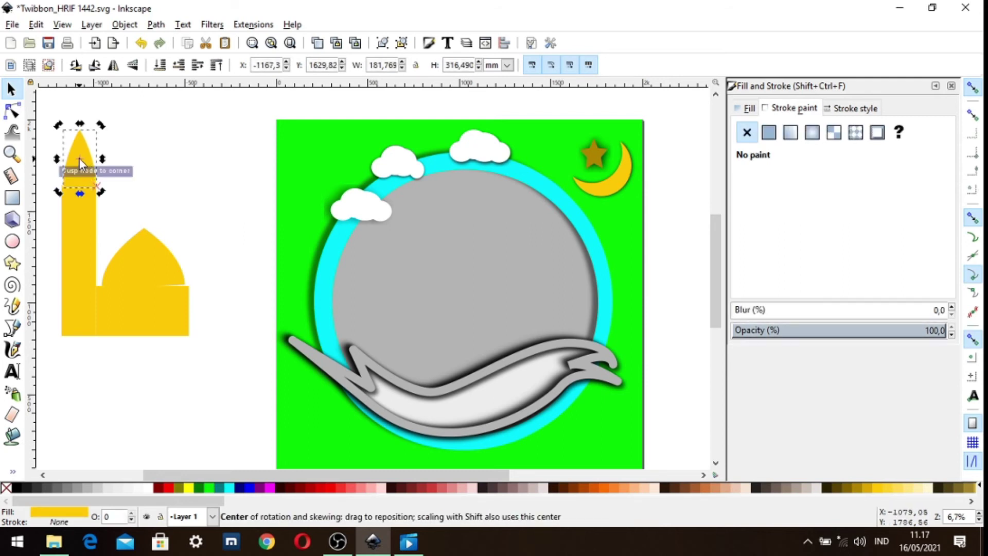
click(60, 163)
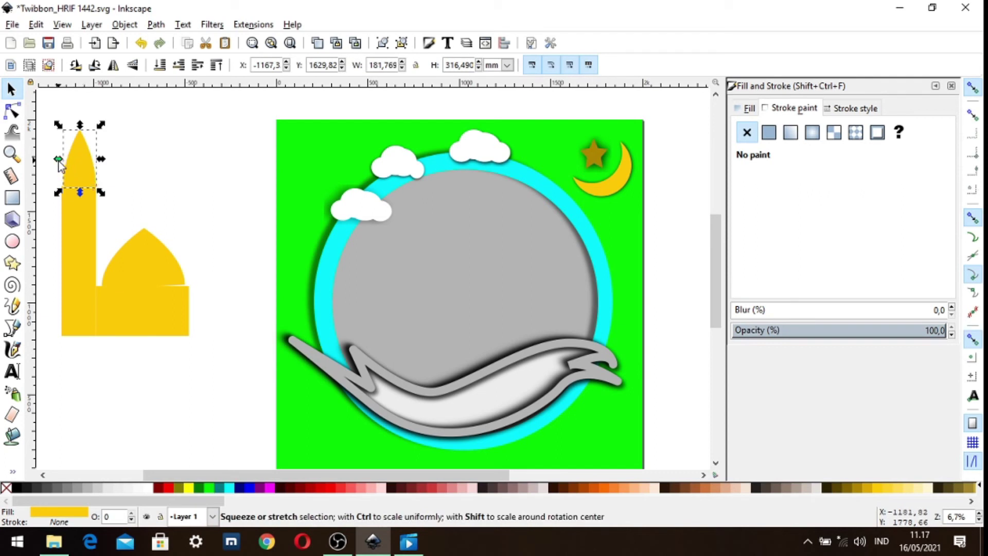
drag(60, 163, 57, 163)
click(133, 163)
click(87, 172)
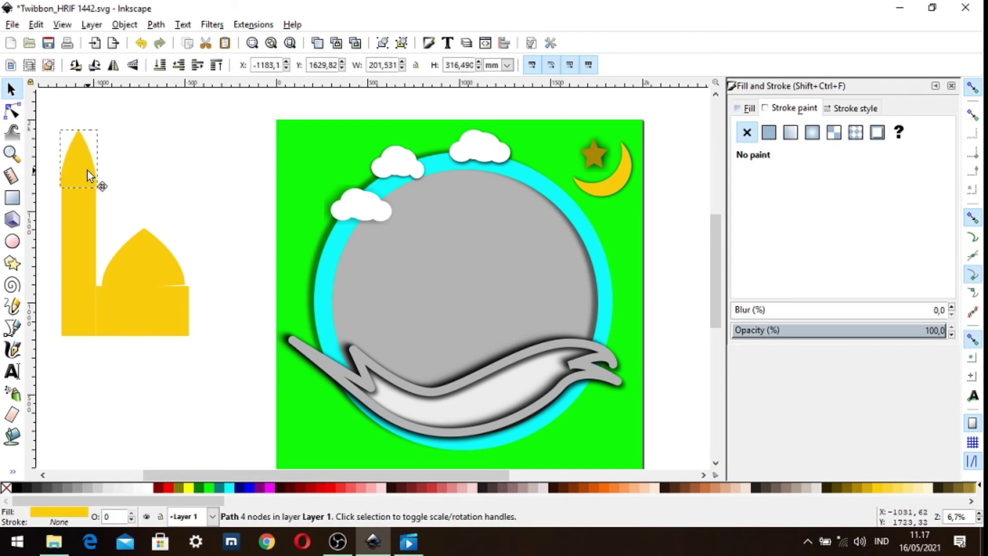
key(alt+Left)
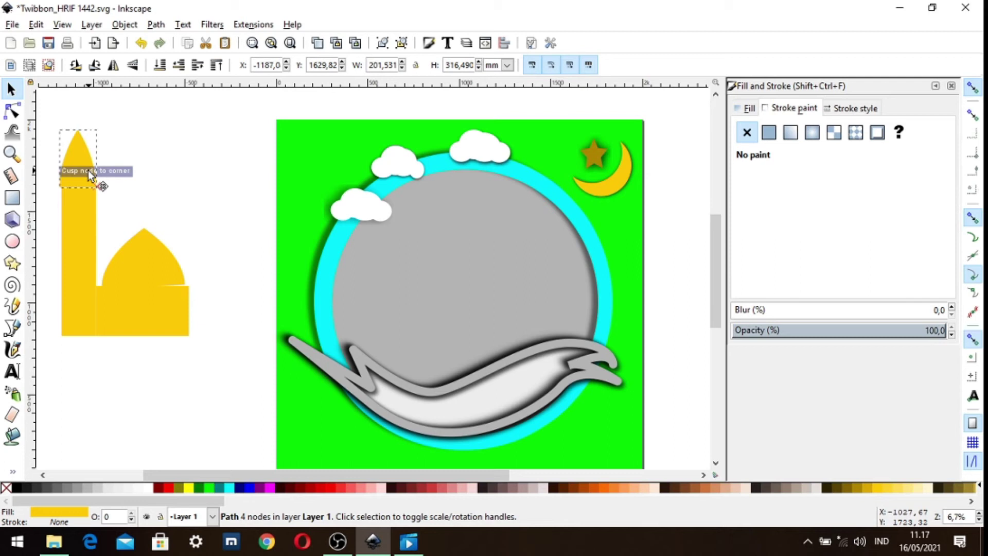
drag(89, 174, 91, 174)
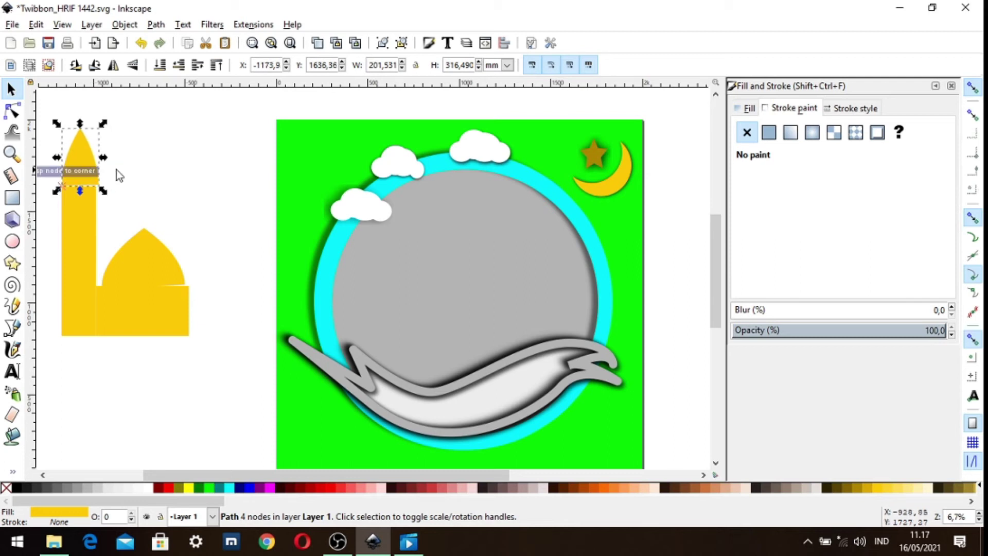
click(131, 168)
Draw a thin band across the minaret and adjust its position and size.
click(13, 197)
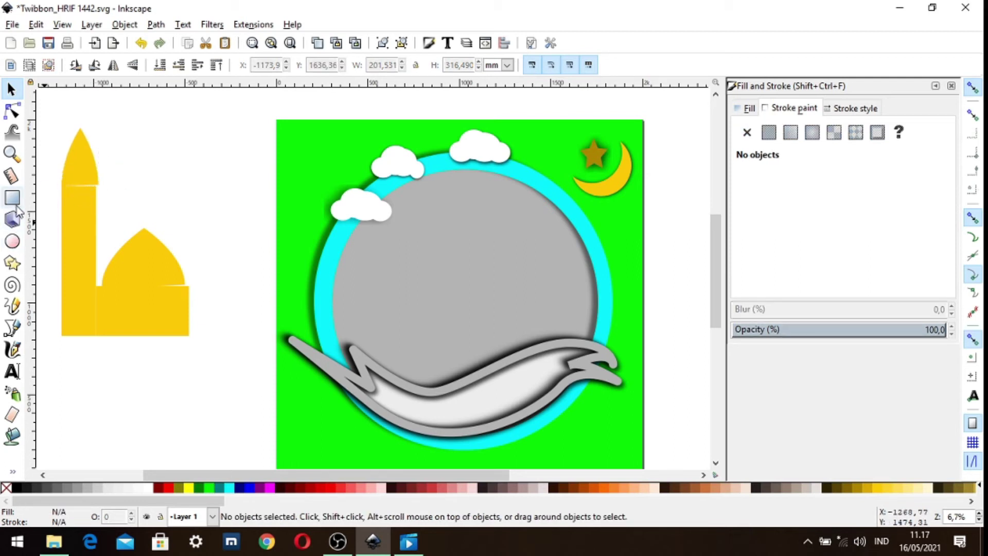
mouse_move(62, 186)
mouse_down()
mouse_move(175, 192)
mouse_move(81, 187)
mouse_up()
key(s)
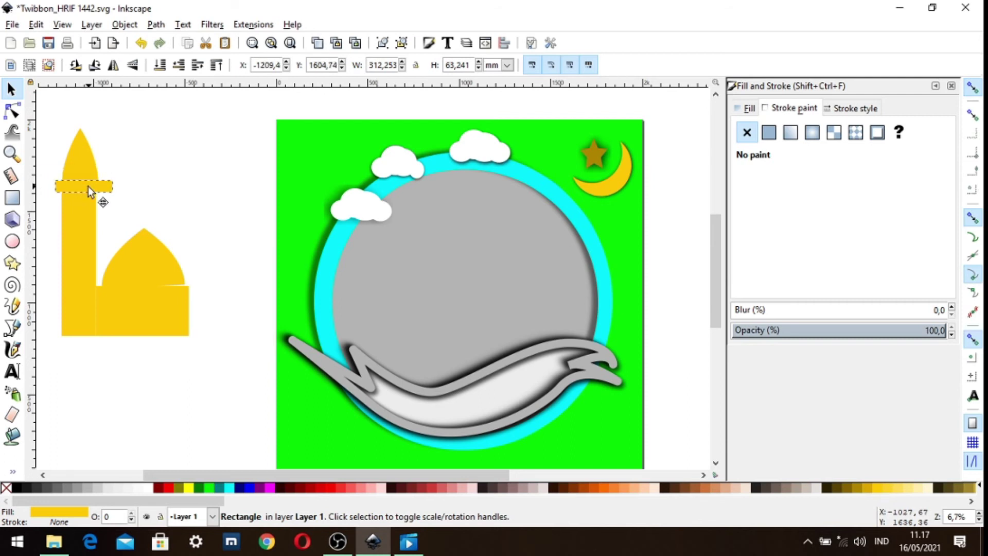
drag(81, 187, 104, 193)
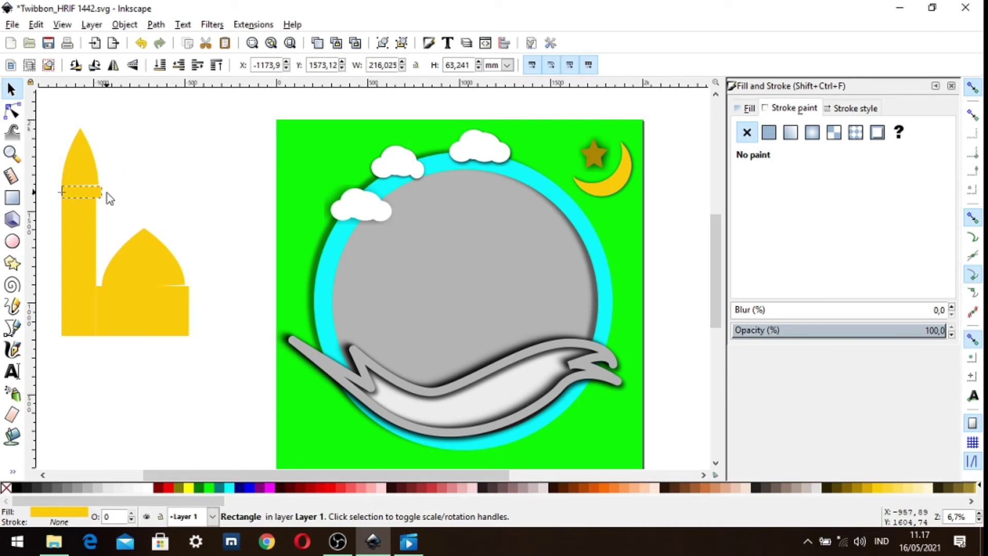
mouse_move(61, 193)
mouse_down()
mouse_move(52, 196)
mouse_move(62, 198)
mouse_up()
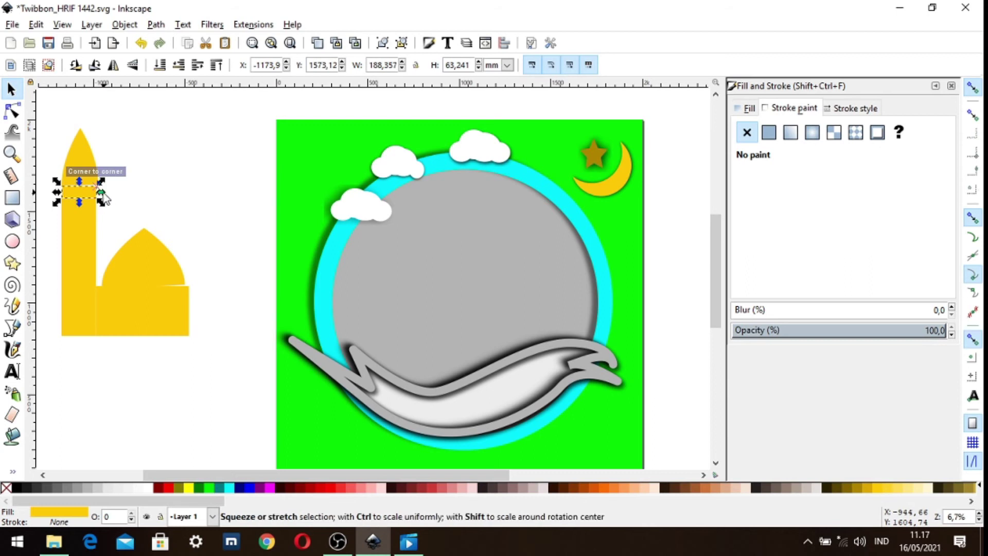
drag(102, 201, 98, 185)
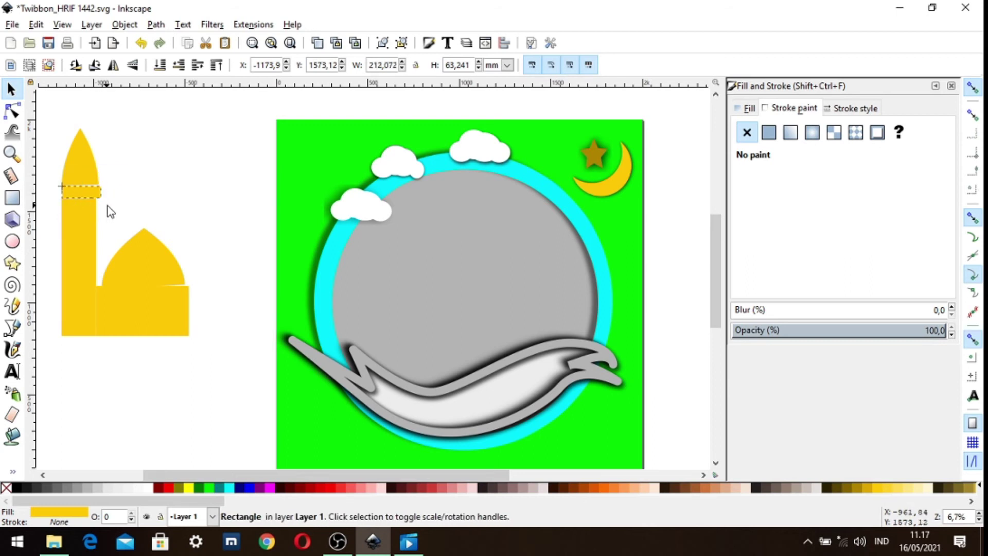
click(71, 188)
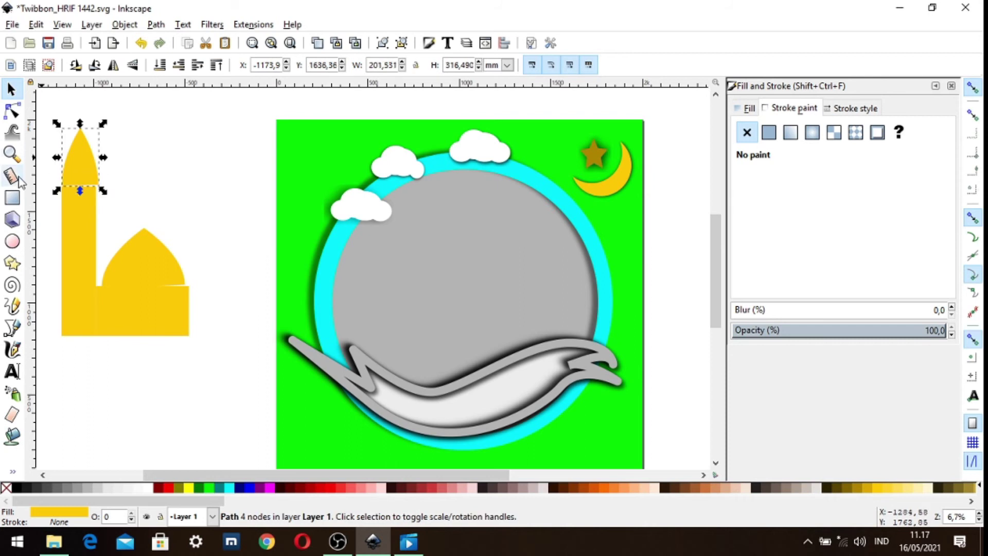
Draw a balcony band just below the minaret tip and narrow it evenly.
click(13, 197)
mouse_move(59, 187)
mouse_down()
mouse_move(148, 197)
mouse_move(87, 189)
mouse_up()
click(11, 89)
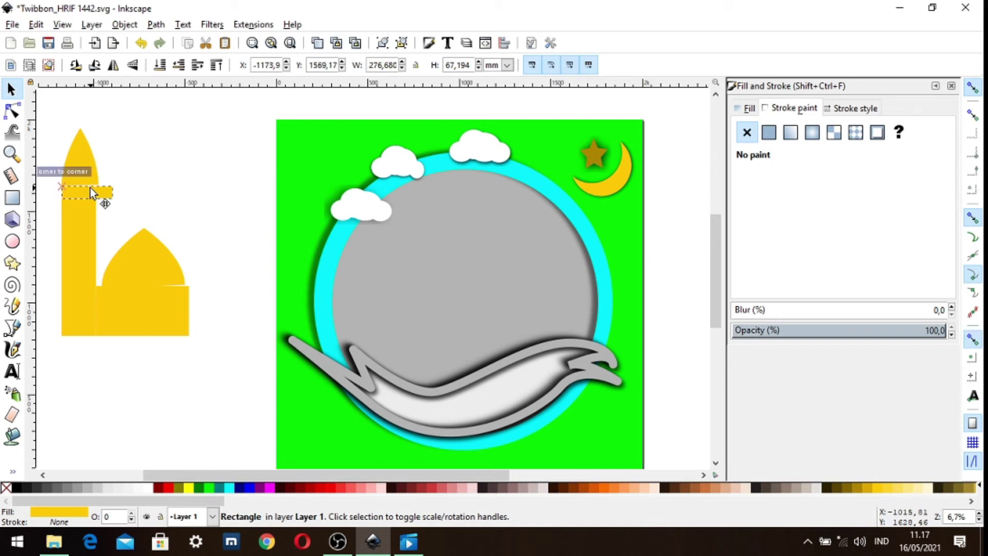
drag(87, 186, 85, 184)
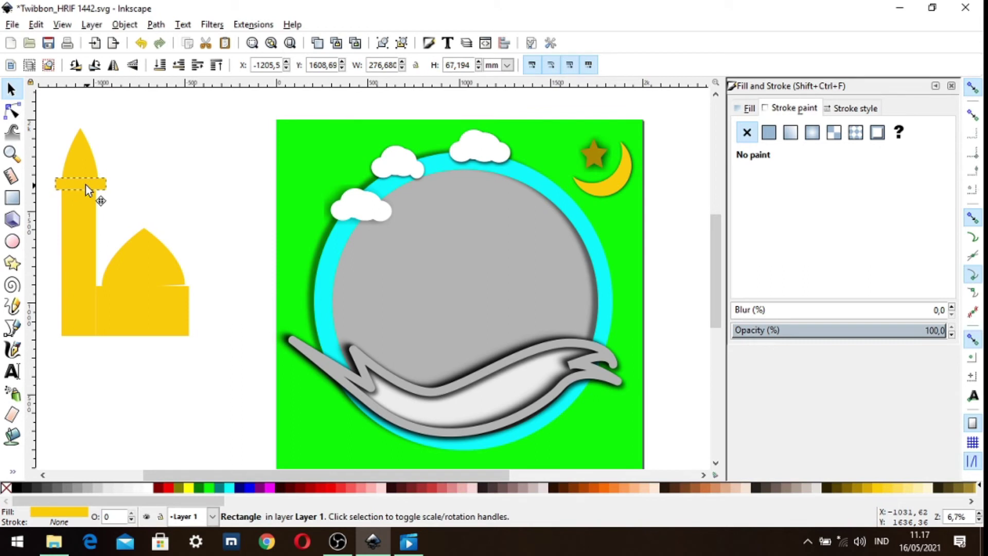
click(139, 187)
click(99, 186)
drag(110, 187, 109, 191)
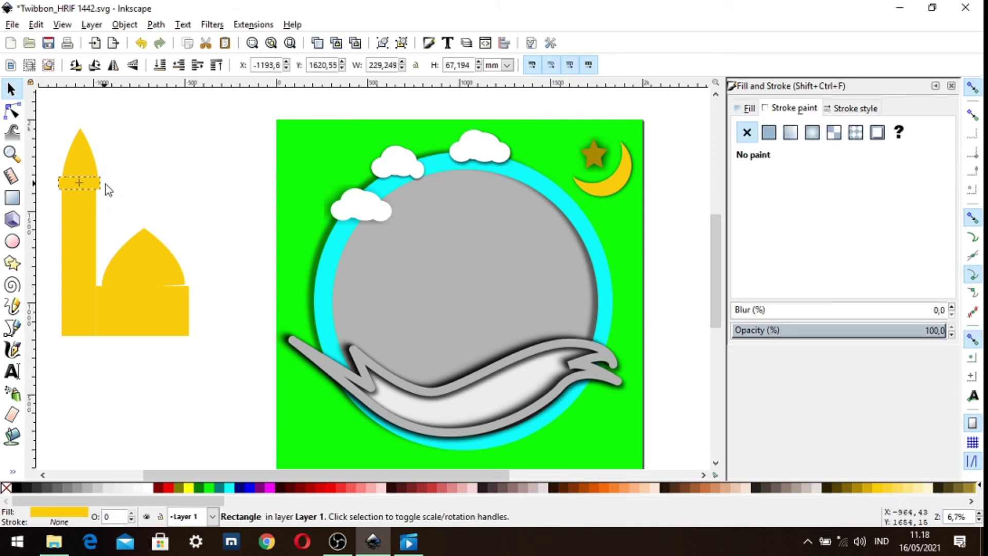
click(178, 206)
Nudge the dome onto the base and rubber-band select all mosque pieces.
click(146, 258)
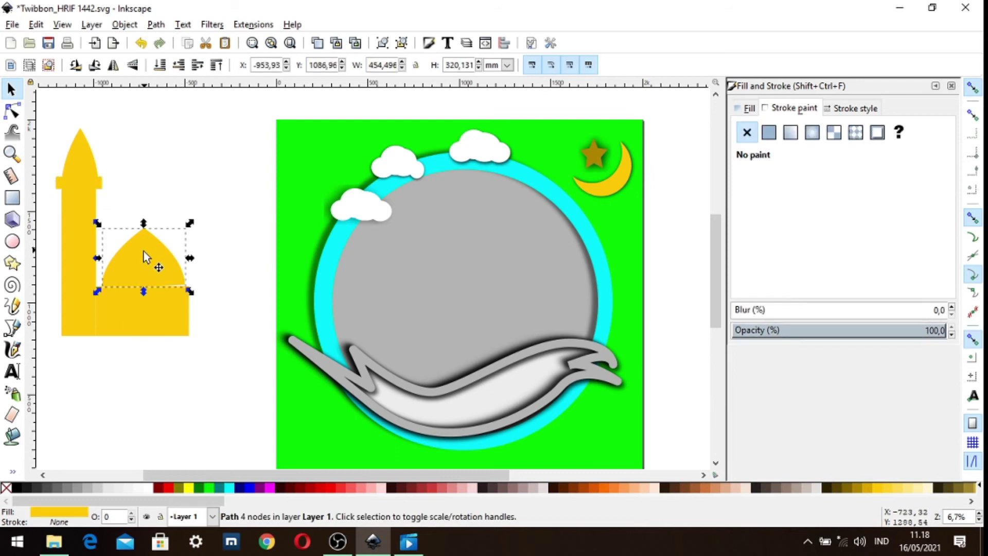
drag(149, 260, 144, 263)
click(232, 233)
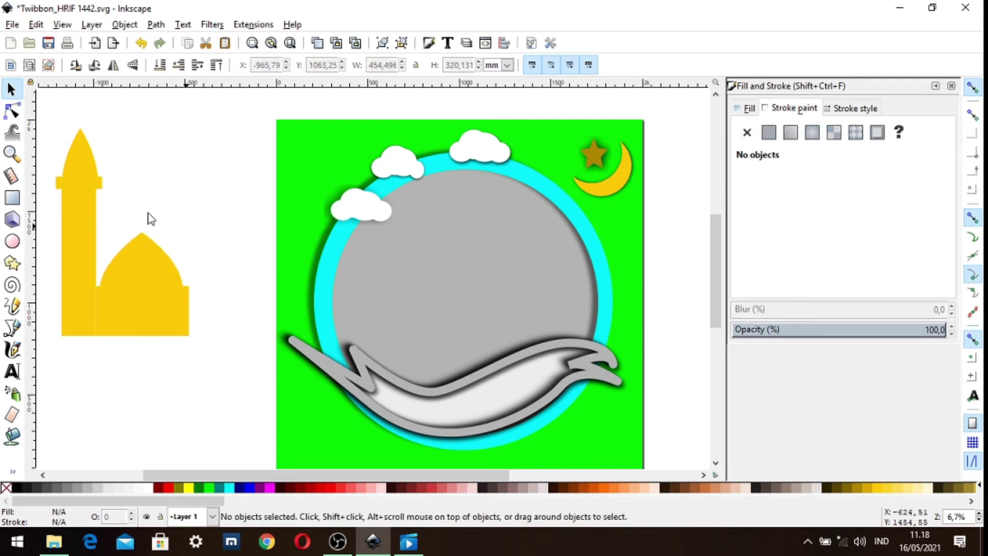
drag(46, 121, 200, 353)
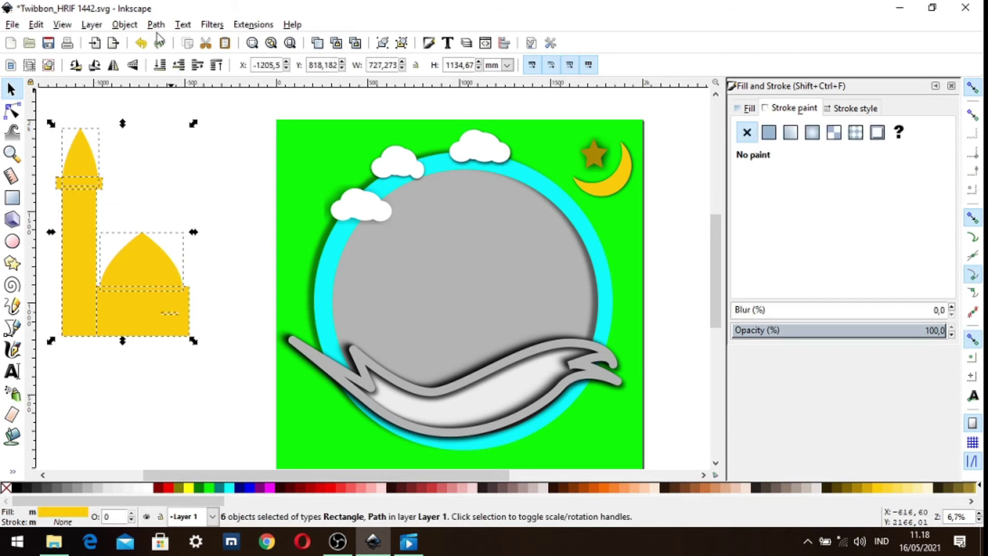
click(155, 25)
Union the mosque pieces, then move the merged shape onto the green frame and scale it down.
click(157, 108)
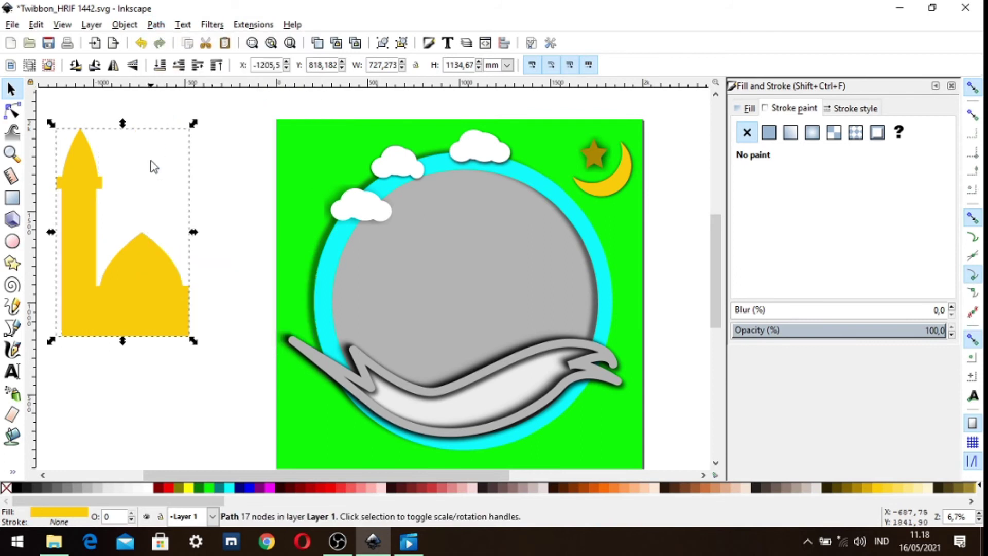
click(103, 209)
drag(90, 218, 372, 266)
drag(464, 163, 461, 217)
drag(377, 284, 377, 310)
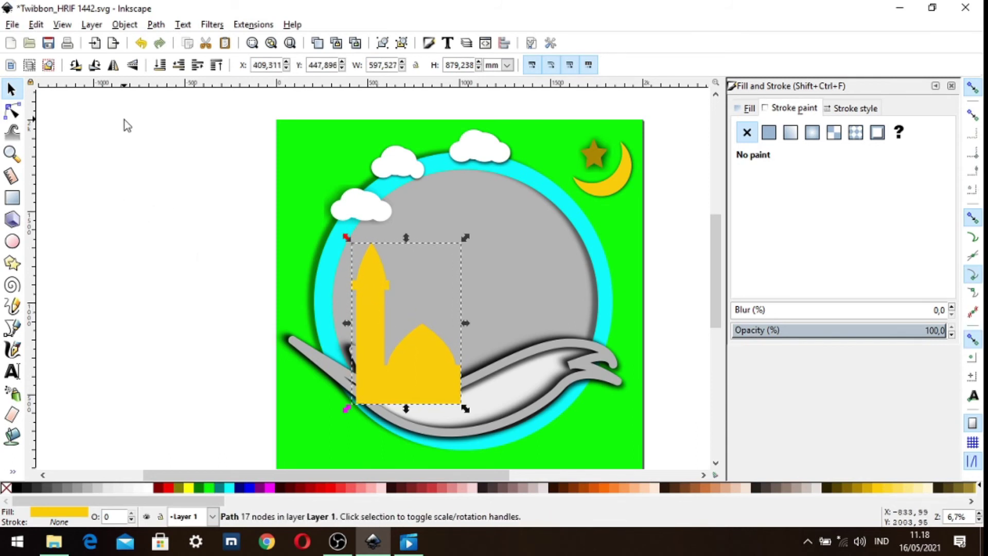
Adjust the mosque's stacking order, finally sending it to the bottom.
click(179, 69)
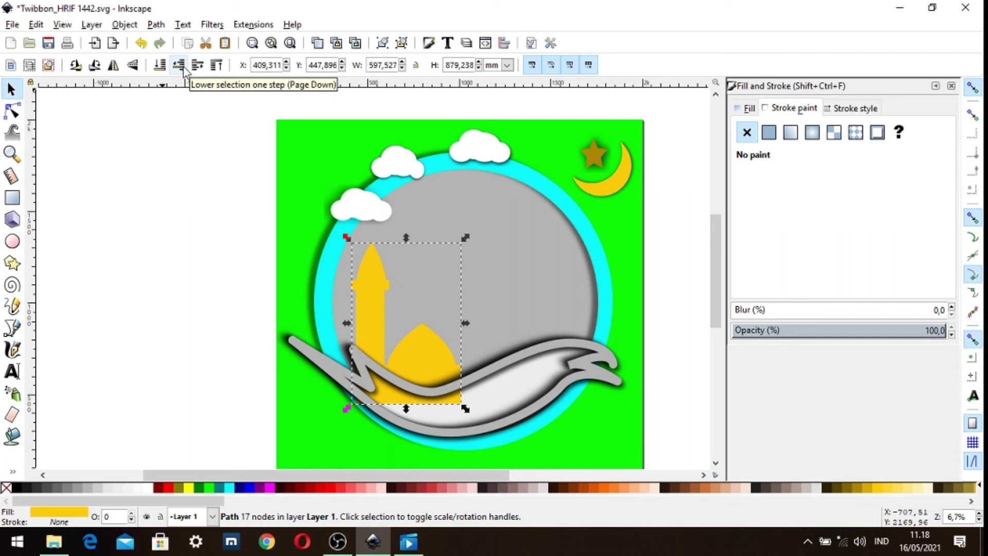
click(196, 66)
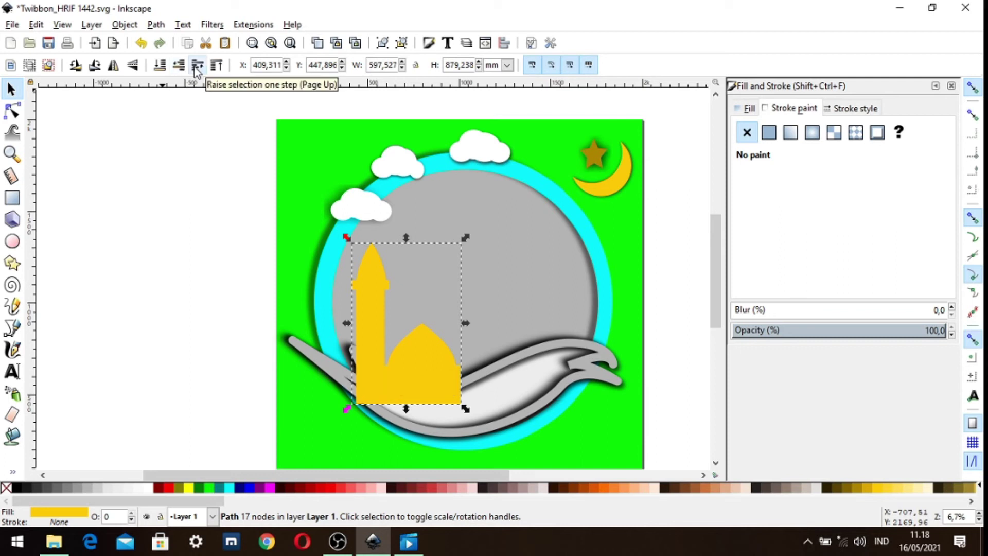
click(161, 66)
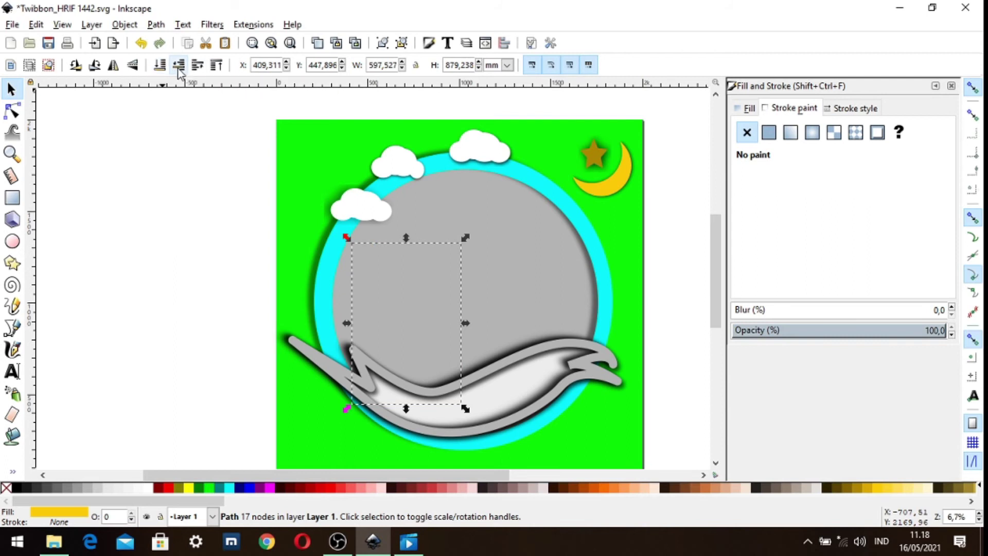
Undo the send-to-back, lower the mosque one step behind the wave and shift it left.
key(ctrl+z)
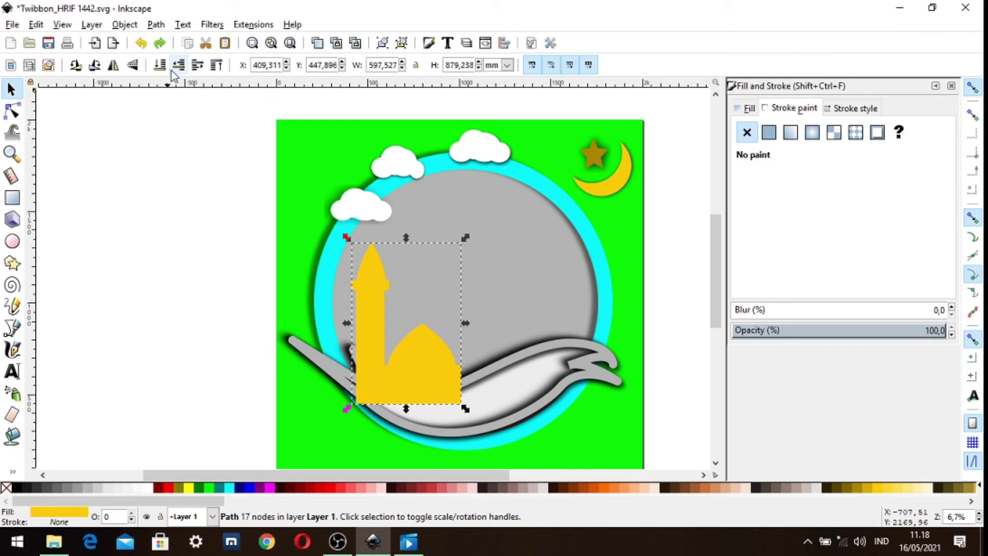
click(179, 66)
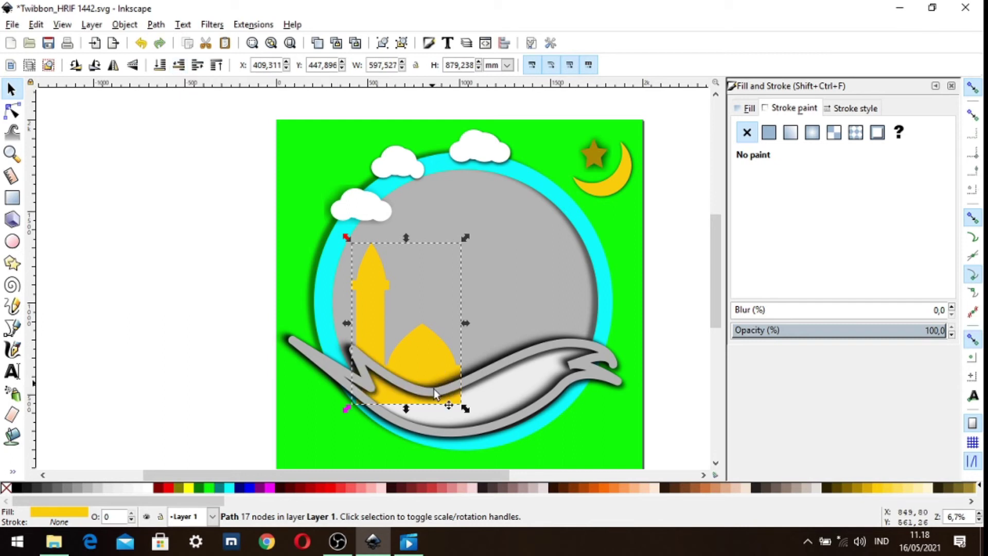
drag(464, 411, 589, 377)
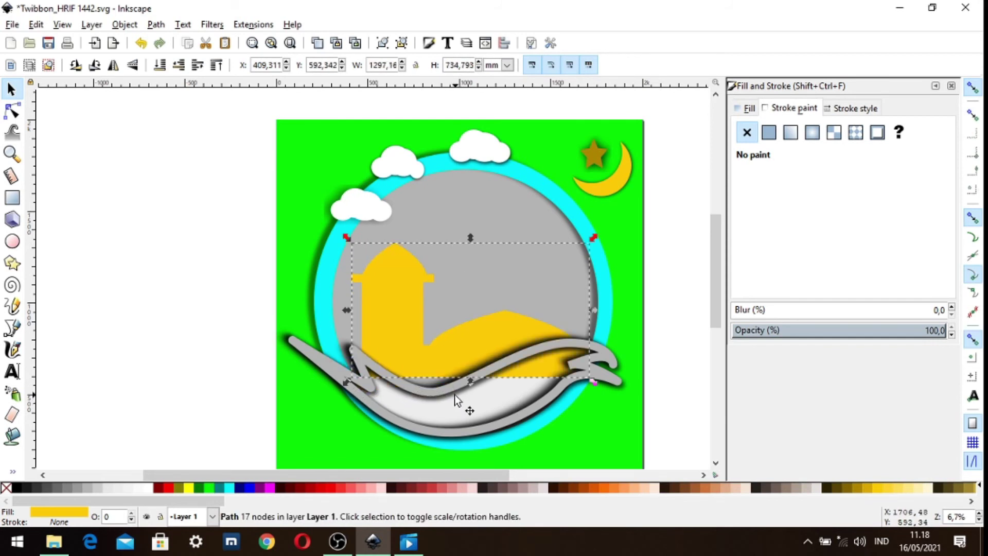
key(ctrl+z)
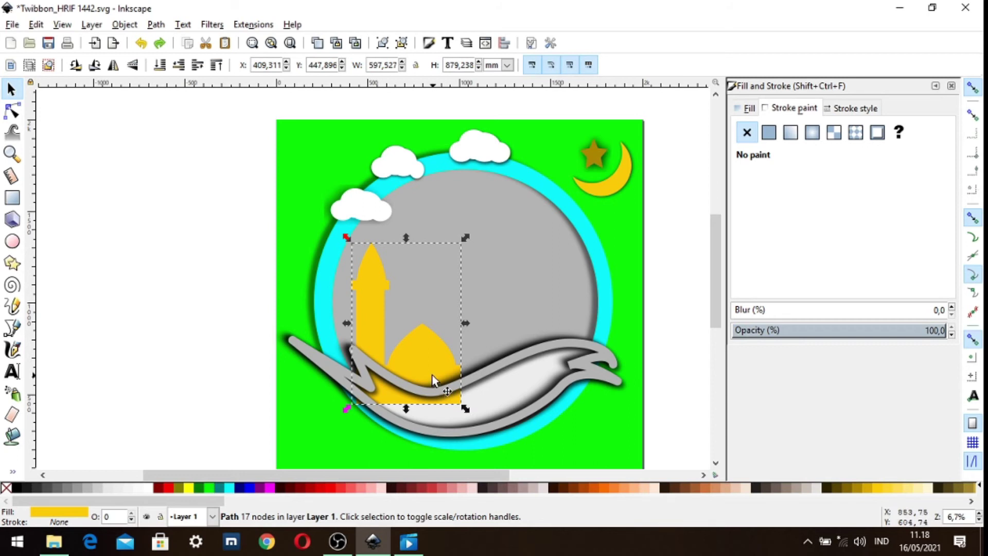
drag(431, 377, 416, 348)
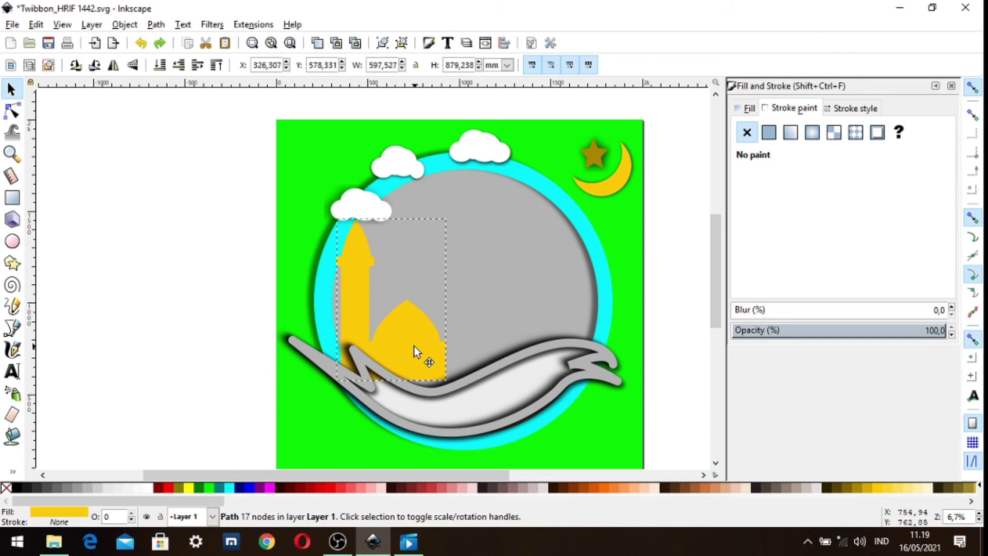
drag(416, 347, 413, 347)
click(209, 305)
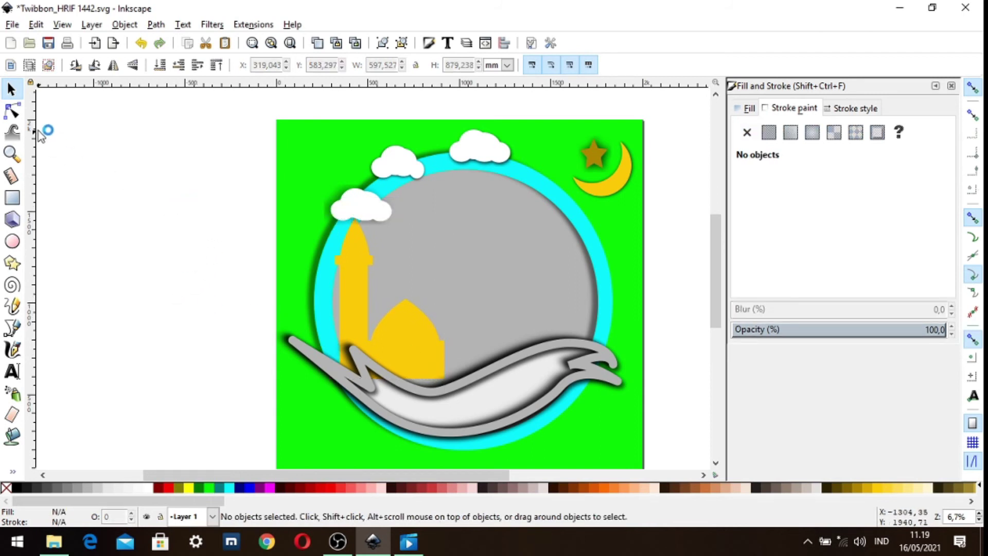
click(346, 205)
Move the left cloud up and to the left.
key(n)
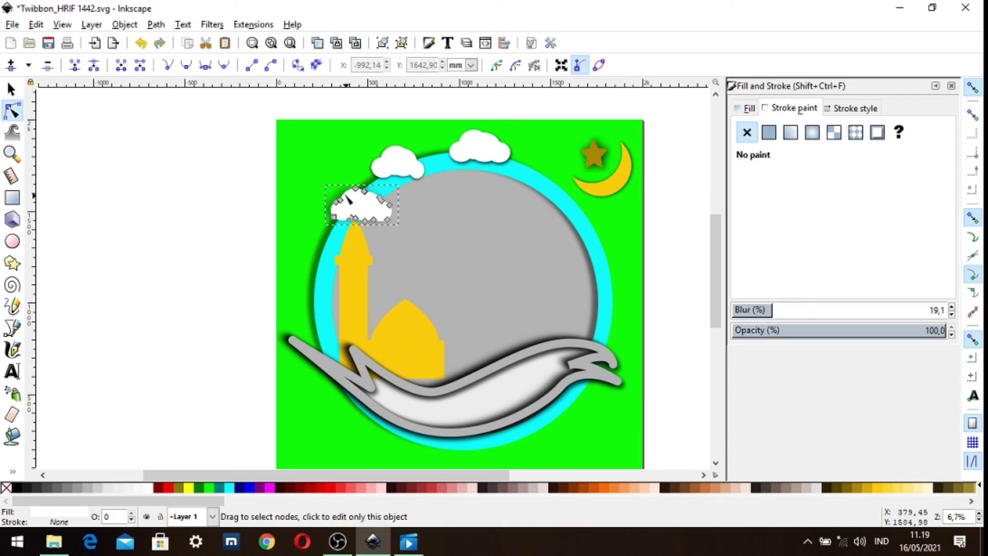
click(11, 89)
mouse_move(356, 209)
mouse_down()
mouse_move(435, 175)
mouse_move(476, 177)
mouse_up()
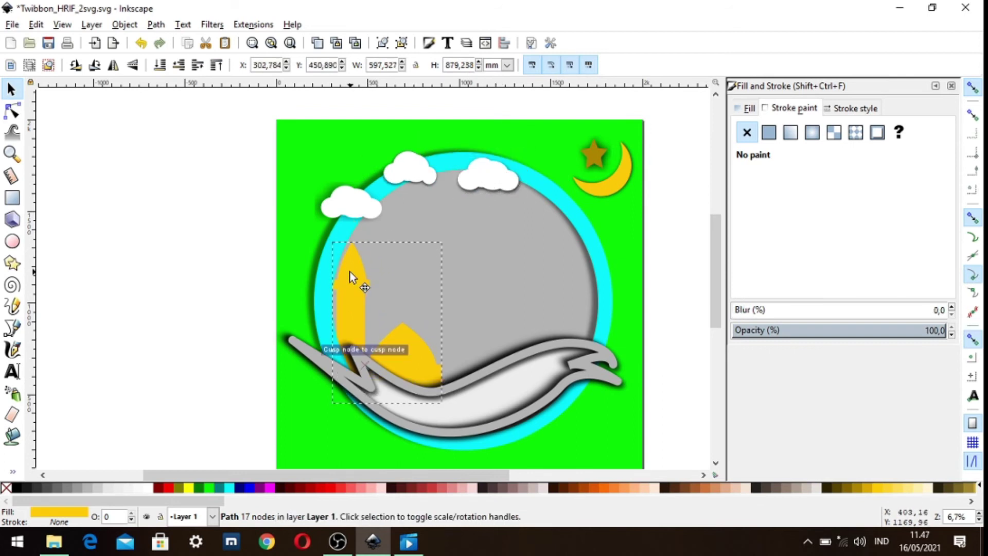
Reposition and enlarge the mosque to about 597.5 × 879.2 mm, base behind the wave.
drag(351, 270, 360, 293)
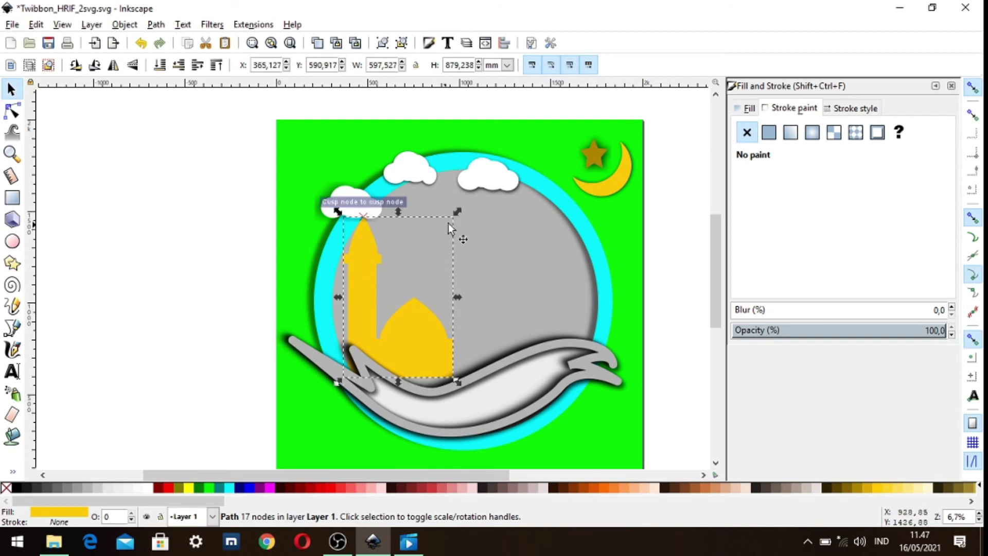
drag(456, 214, 403, 405)
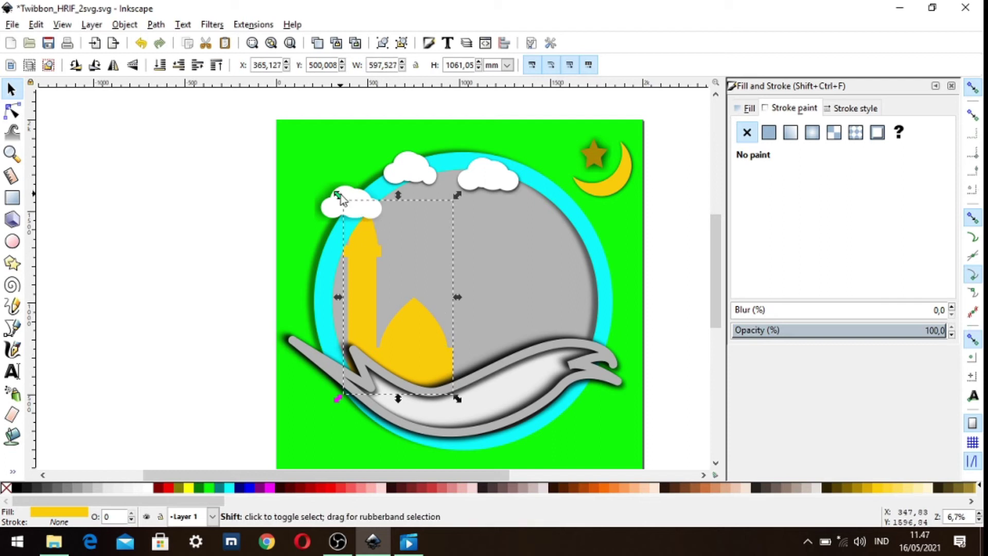
drag(339, 194, 346, 217)
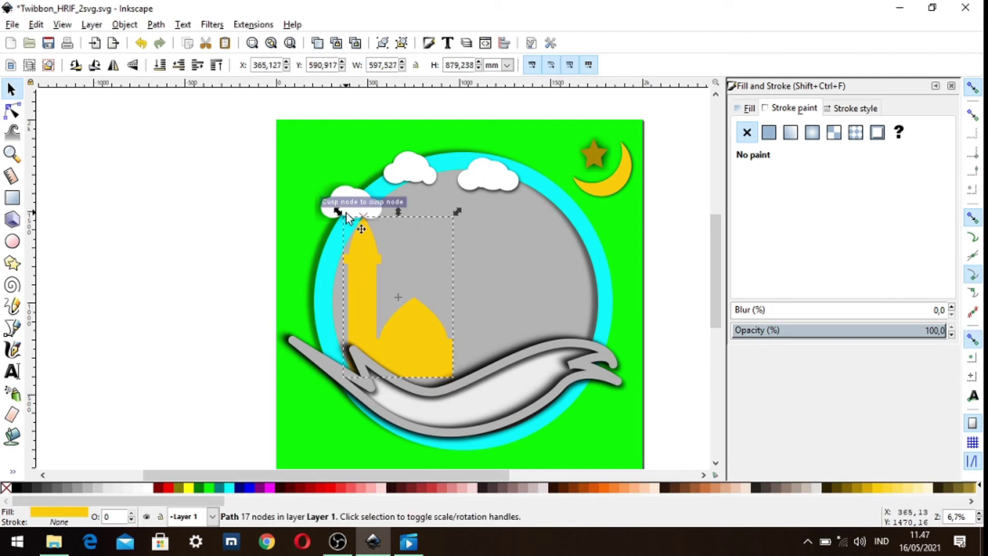
mouse_move(459, 385)
mouse_down()
mouse_move(467, 406)
mouse_move(459, 396)
mouse_up()
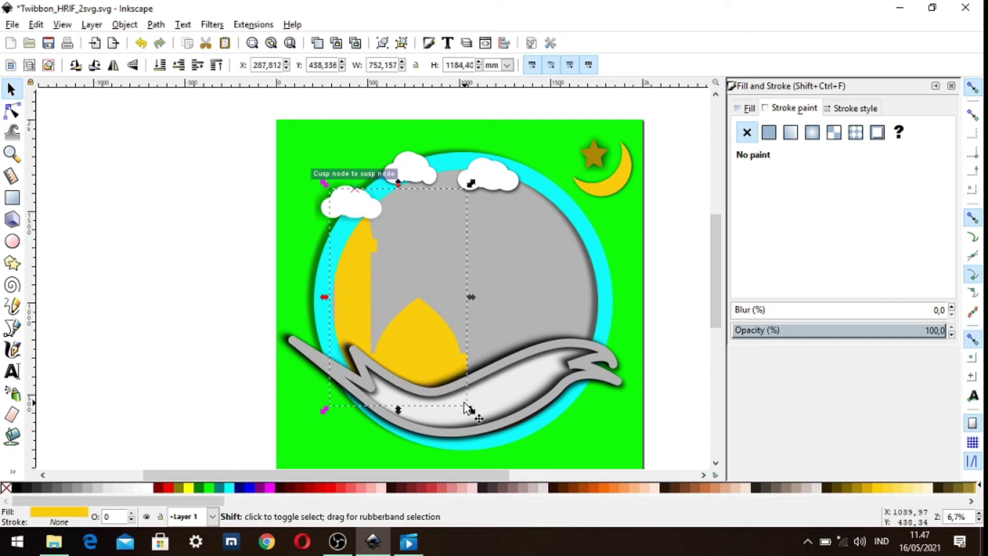
drag(335, 201, 337, 211)
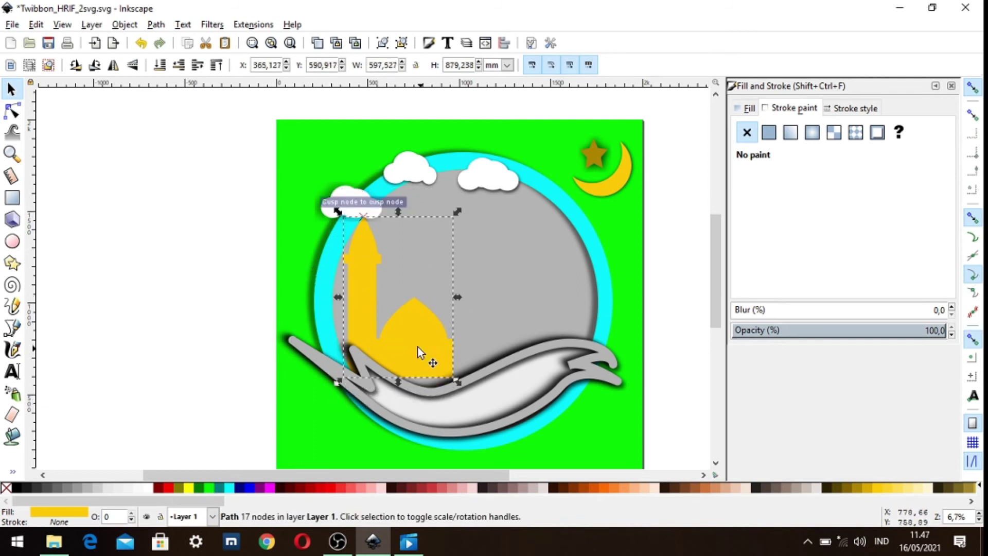
drag(421, 354, 427, 372)
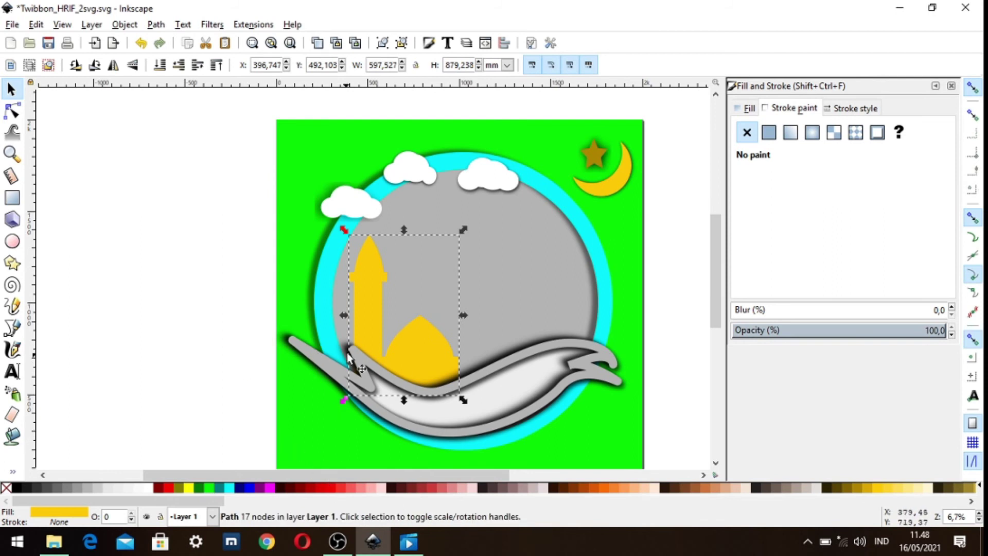
Open Filters > Shadows and Glows > Drop Shadow with live preview enabled.
click(212, 24)
mouse_move(255, 261)
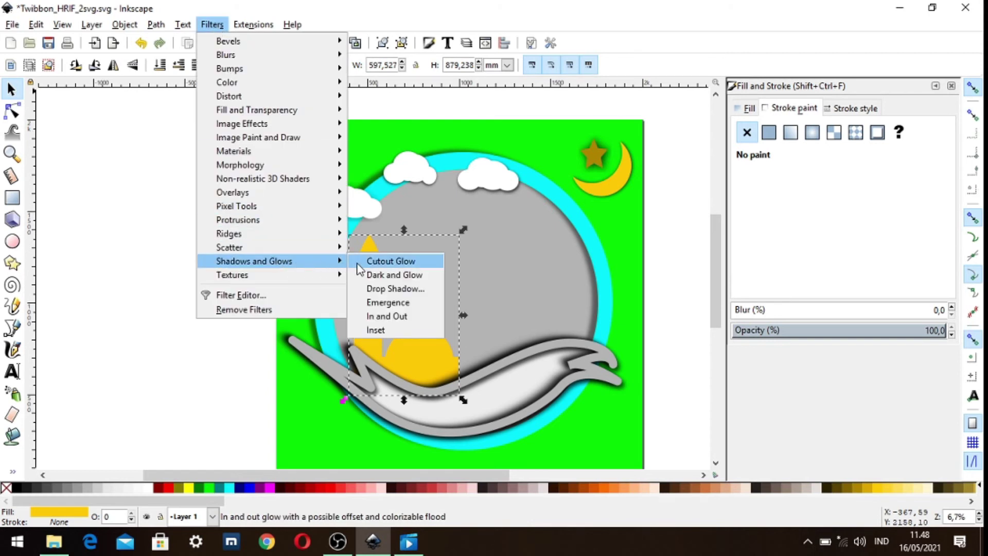
click(370, 290)
drag(463, 156, 671, 162)
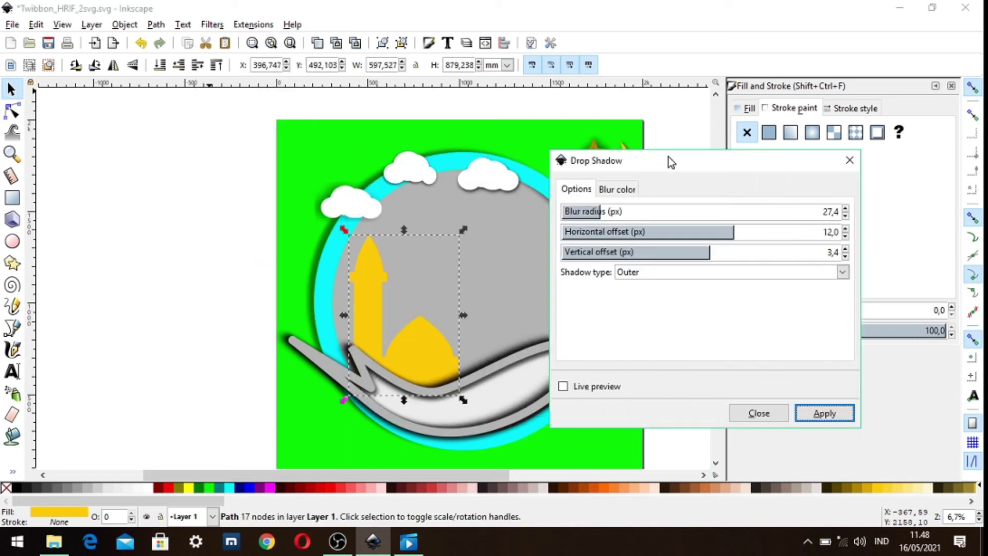
click(563, 386)
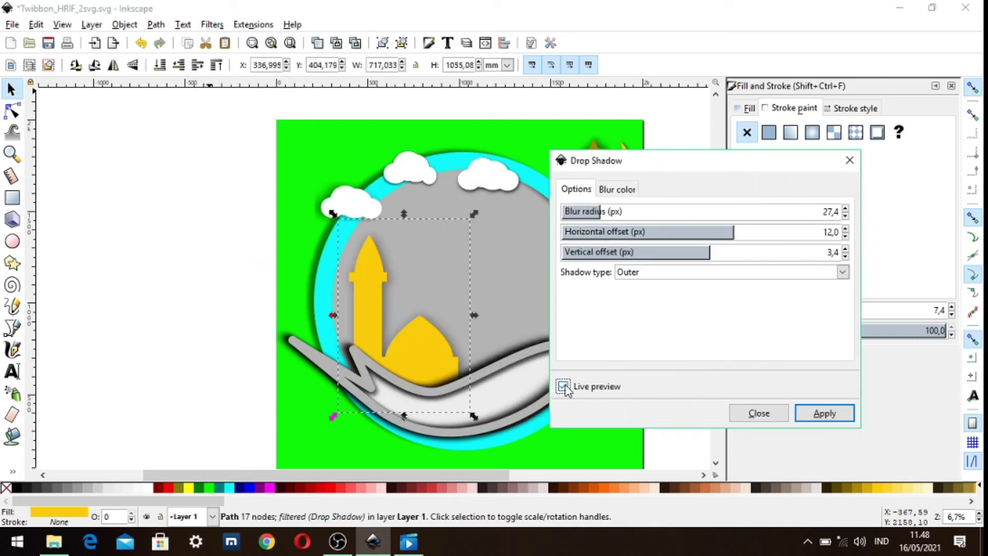
Tune the shadow to blur 13,5, horizontal offset 9,2 and vertical offset 11,6.
click(845, 216)
click(845, 216)
click(844, 235)
click(846, 216)
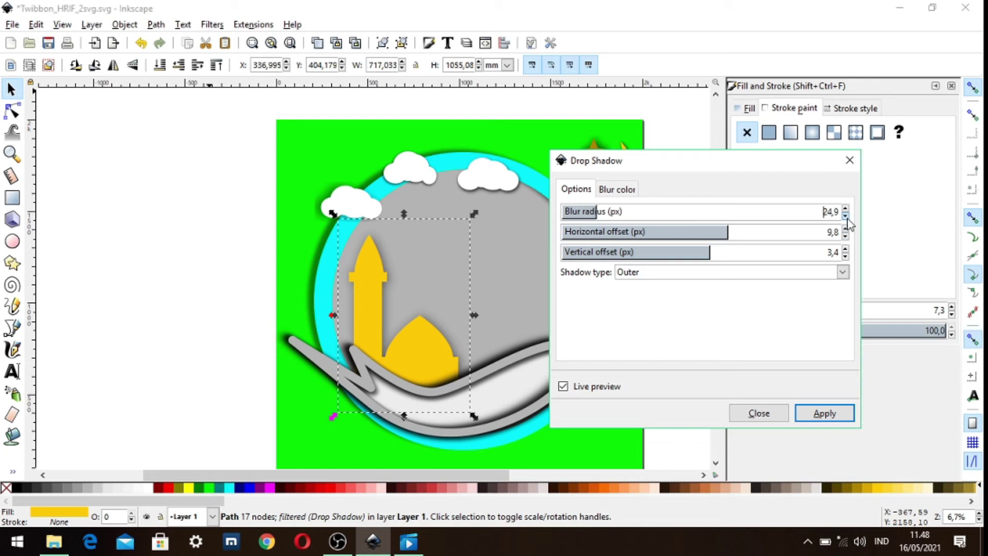
click(845, 229)
click(845, 229)
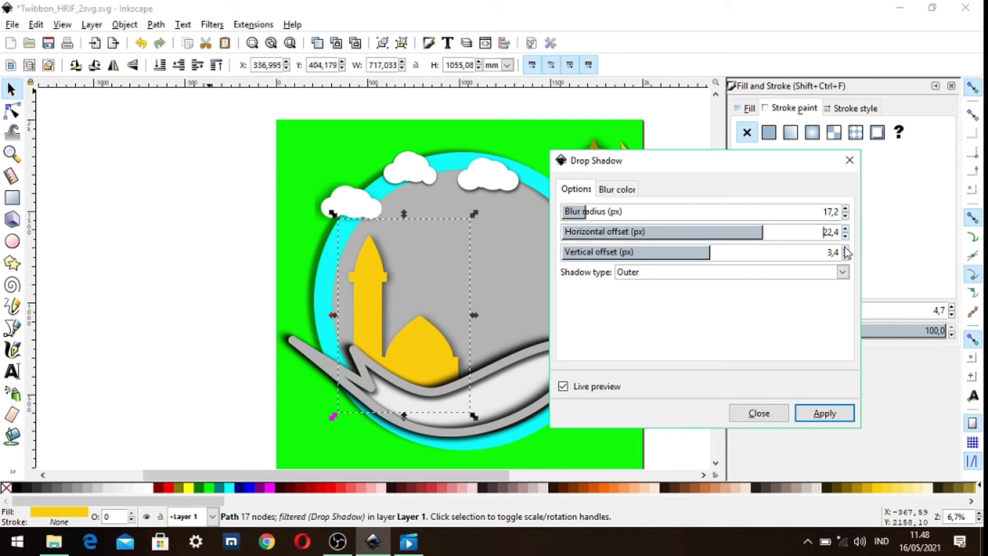
click(845, 249)
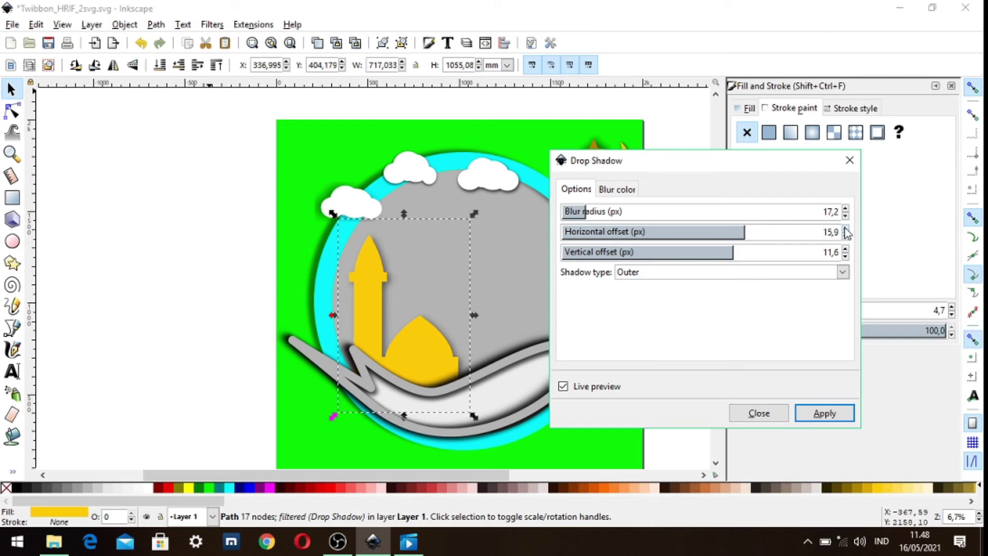
click(845, 216)
click(845, 236)
click(845, 236)
click(845, 236)
Apply the drop shadow to the mosque and close the dialog.
click(825, 414)
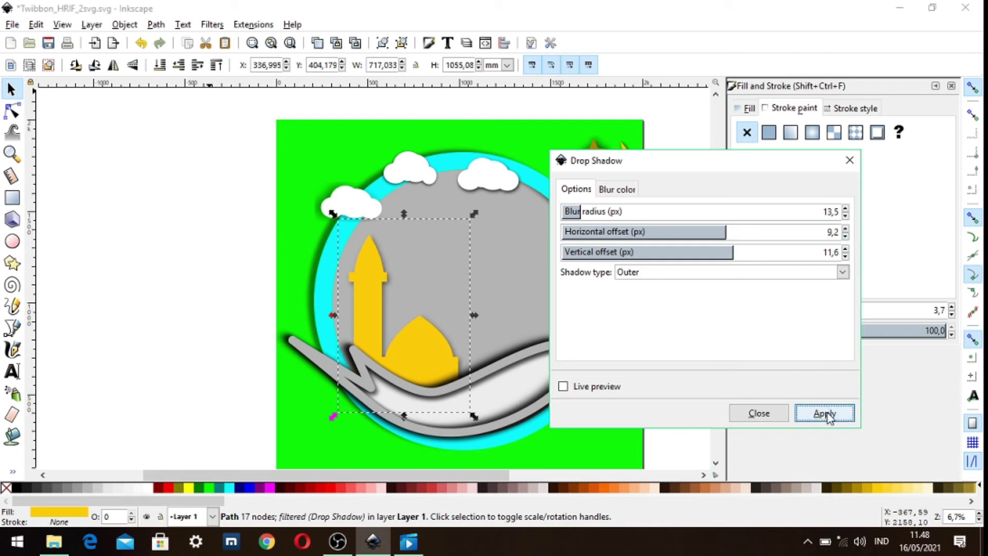
click(172, 348)
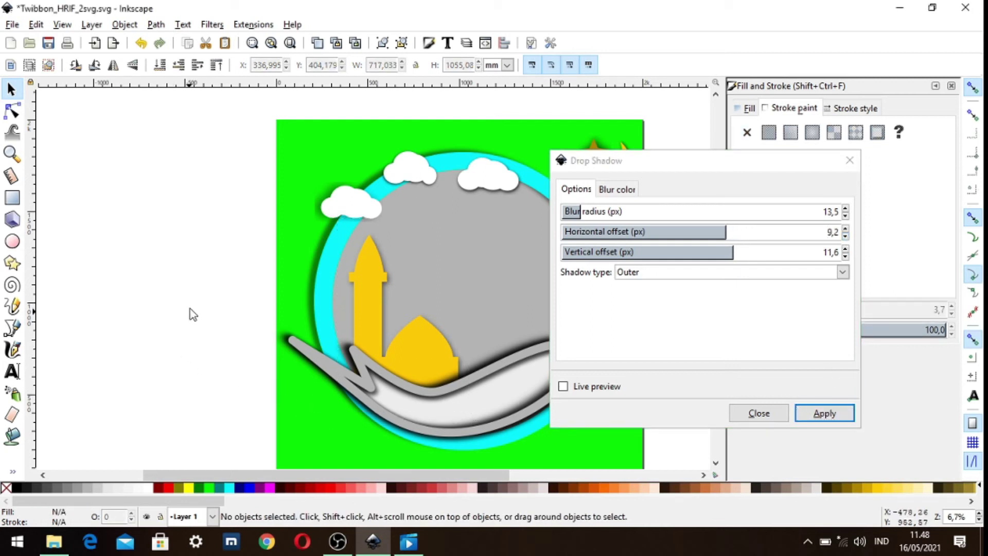
click(849, 160)
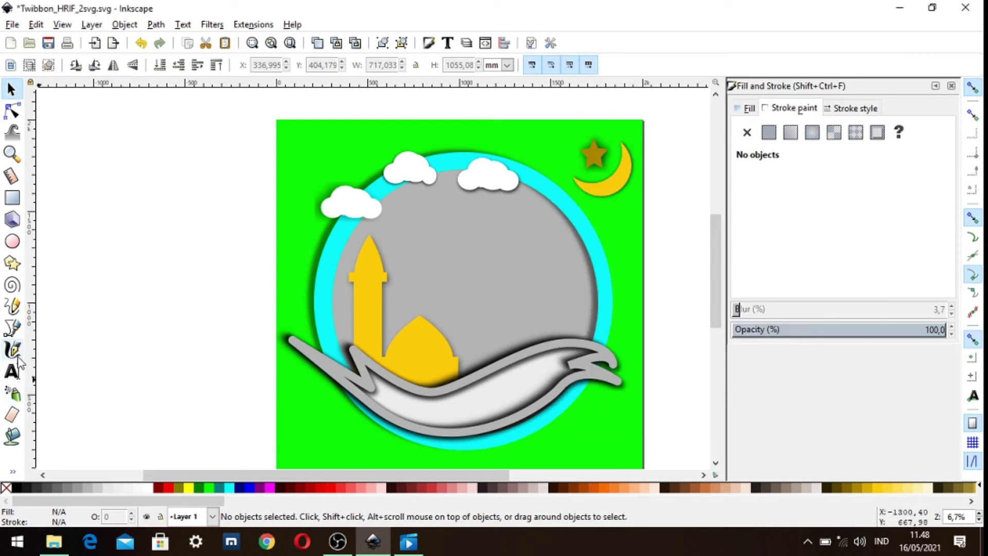
Draw a trial curved path along the banner with the Bezier tool.
click(14, 328)
drag(362, 377, 472, 423)
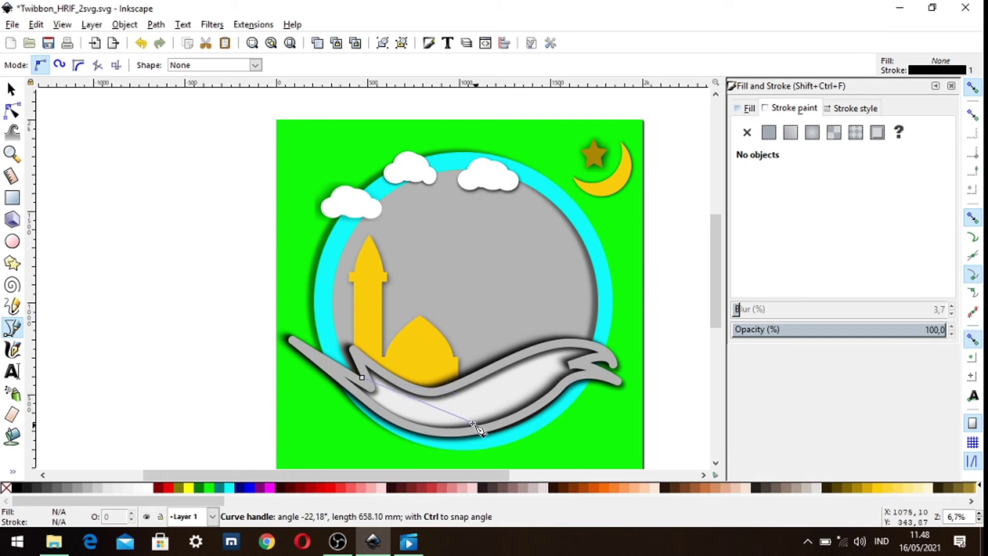
mouse_move(472, 423)
mouse_down()
mouse_move(412, 413)
mouse_move(523, 379)
mouse_move(393, 392)
mouse_move(440, 418)
mouse_move(415, 418)
mouse_up()
mouse_move(499, 389)
mouse_down()
mouse_move(554, 379)
mouse_move(572, 351)
mouse_up()
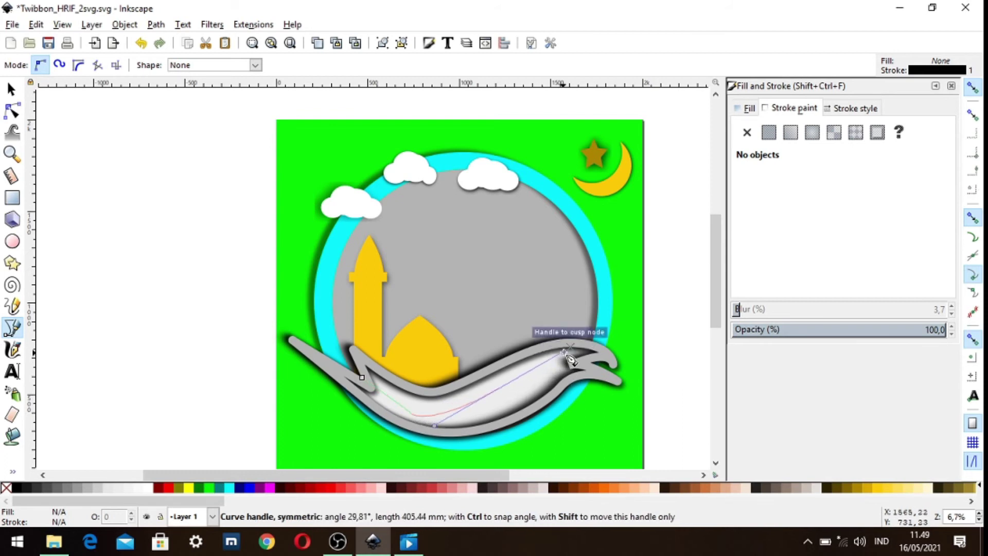
drag(566, 346, 569, 360)
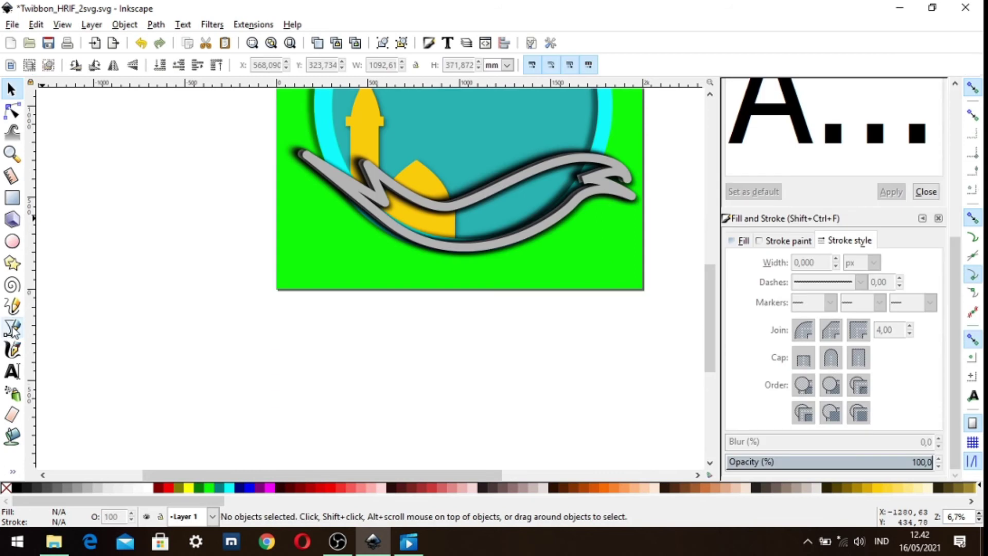
Redraw the curve from the ribbon's left fold to its right fold.
click(12, 328)
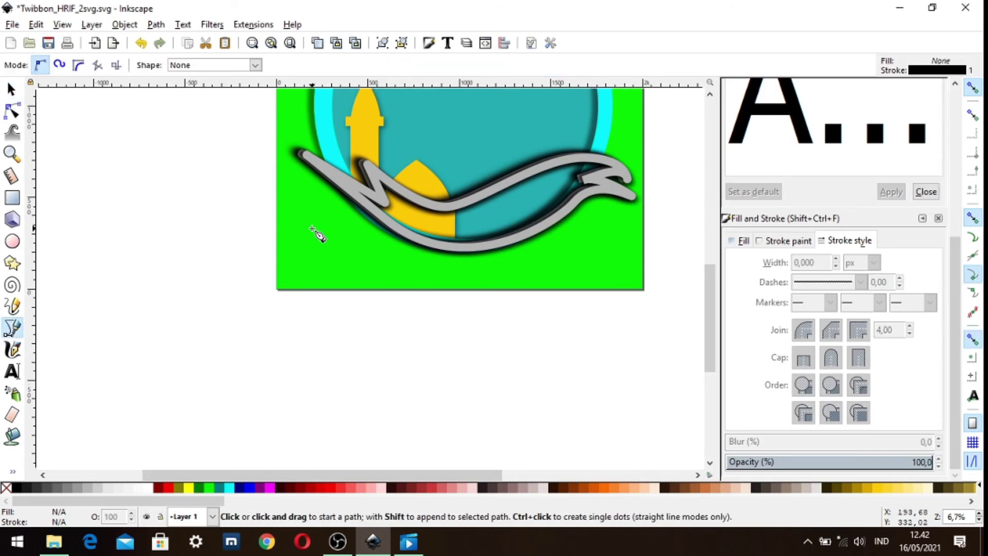
click(393, 206)
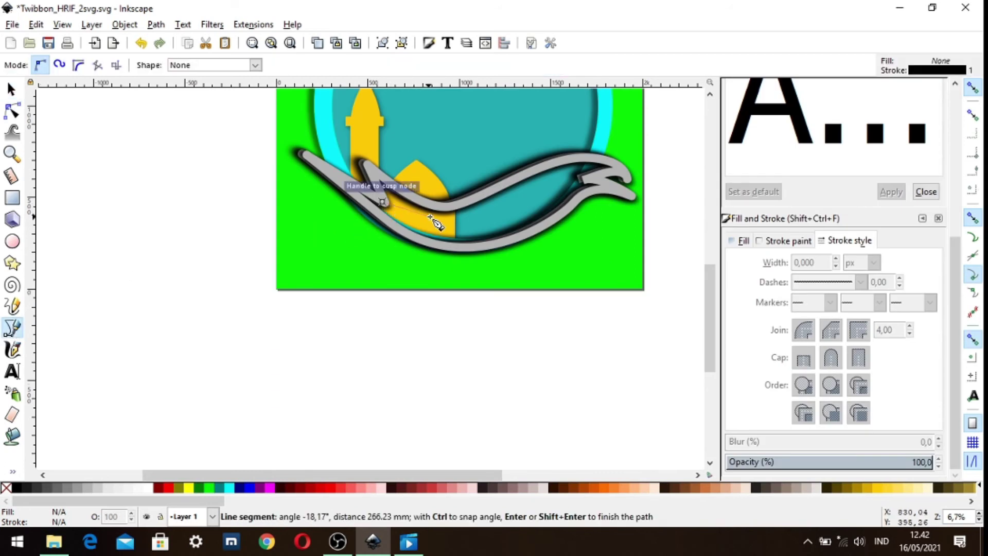
drag(446, 222, 489, 212)
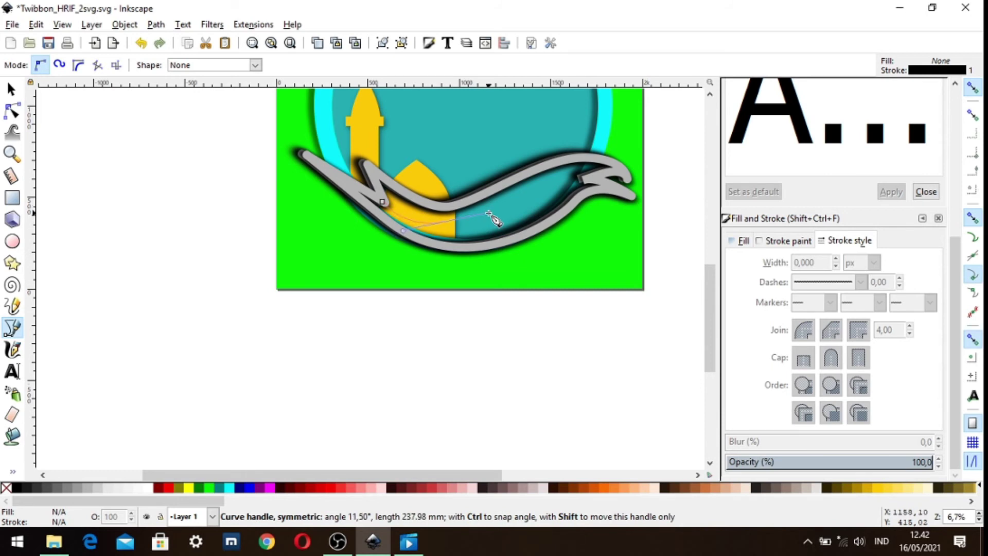
drag(585, 181, 596, 186)
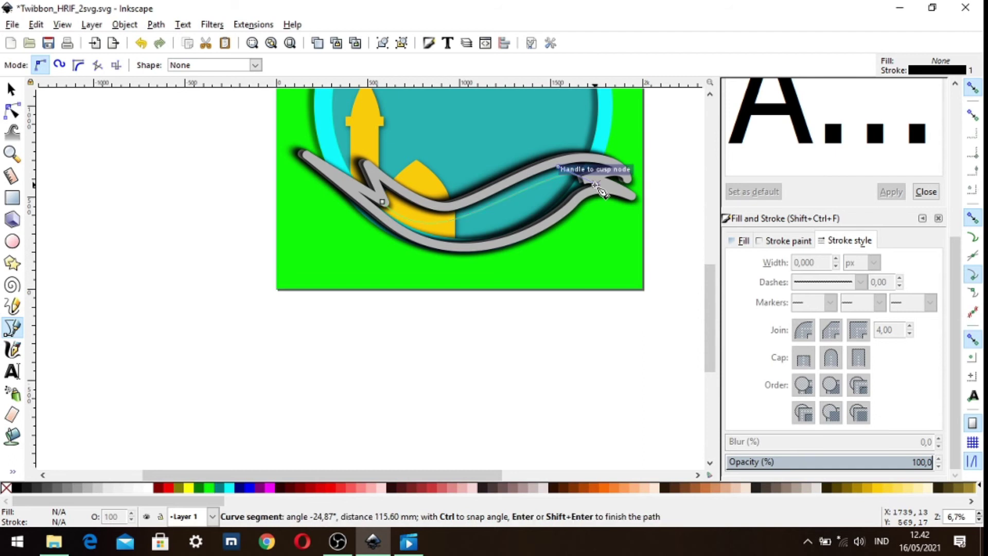
click(595, 186)
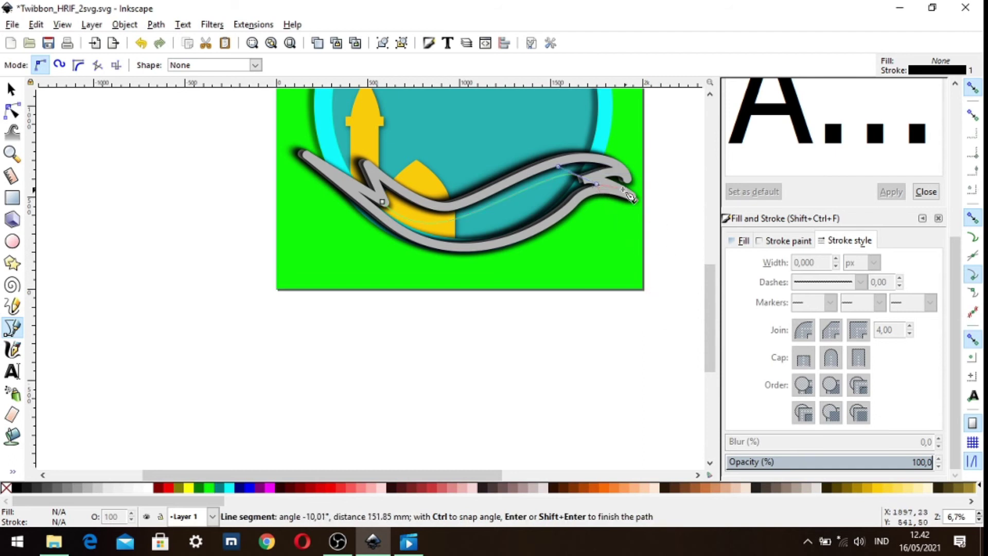
click(596, 183)
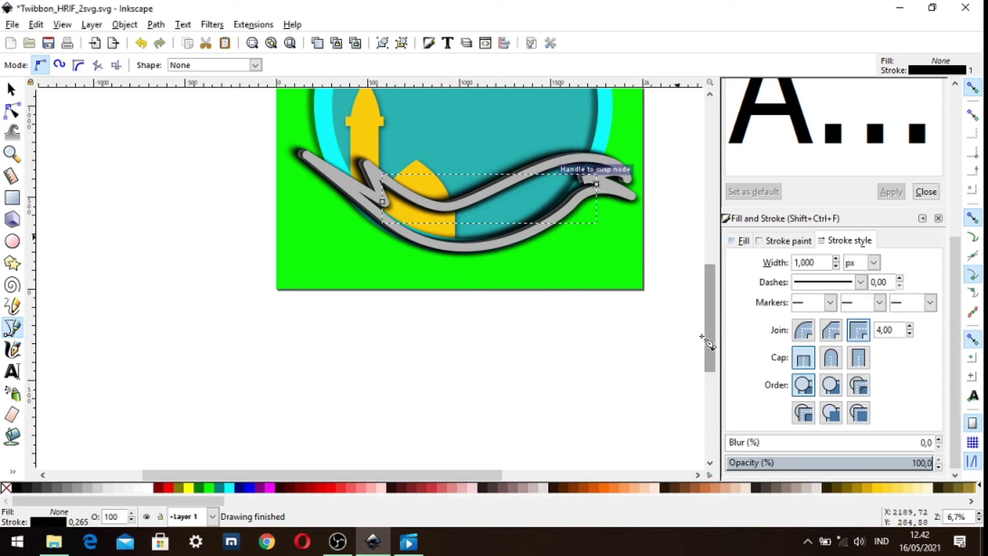
Give the ribbon curve no fill and a round-capped 24.6 px stroke.
click(742, 242)
click(763, 265)
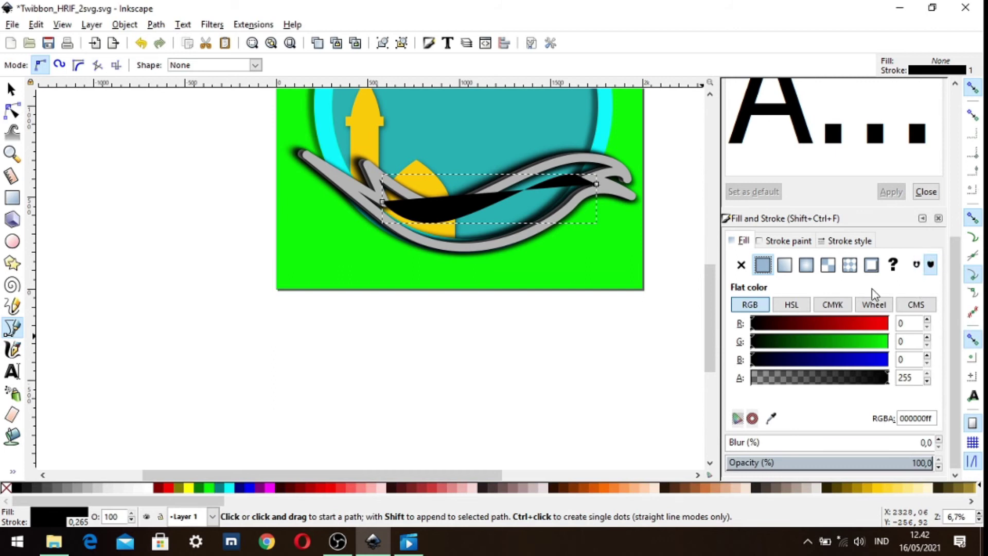
click(849, 243)
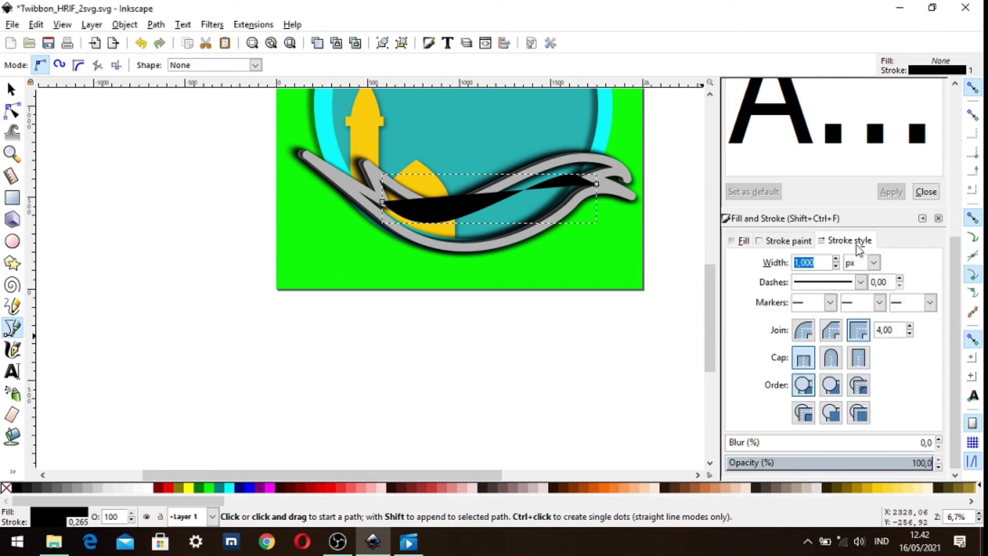
click(830, 360)
click(835, 258)
click(836, 259)
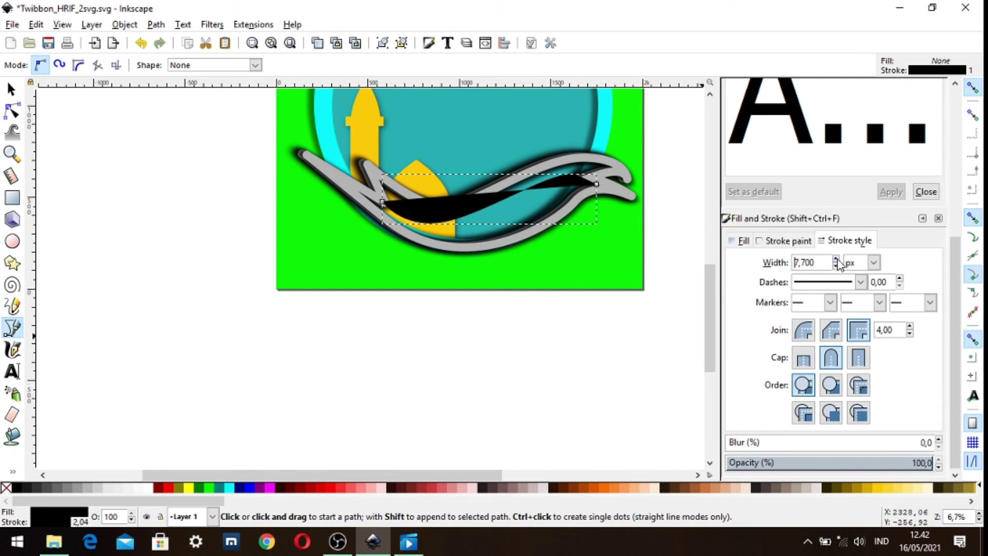
click(836, 260)
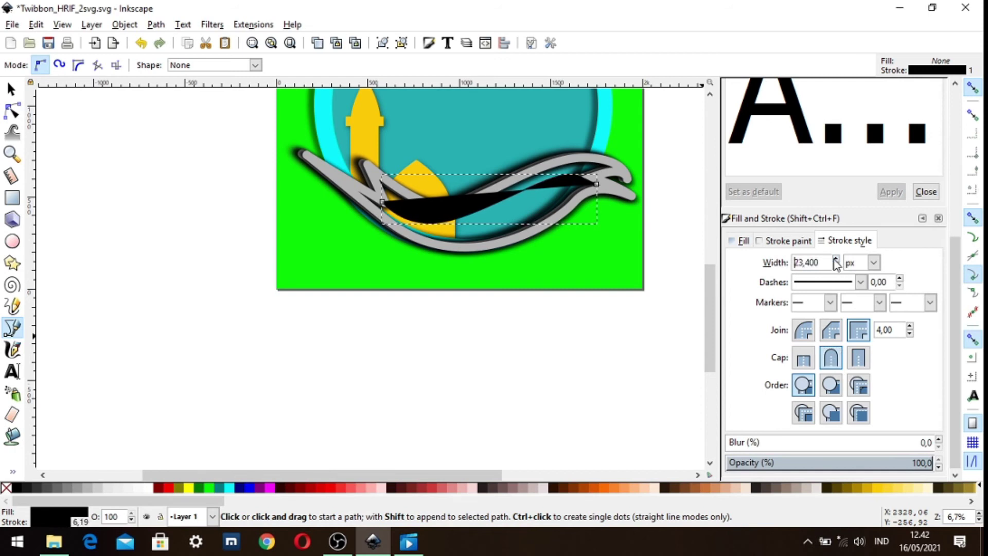
click(835, 259)
click(835, 260)
click(741, 241)
click(741, 264)
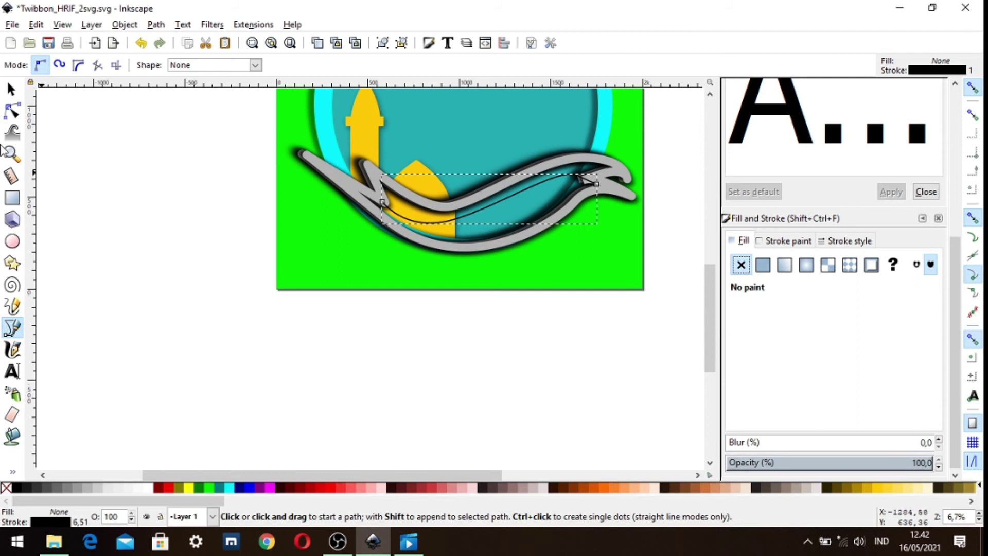
click(10, 91)
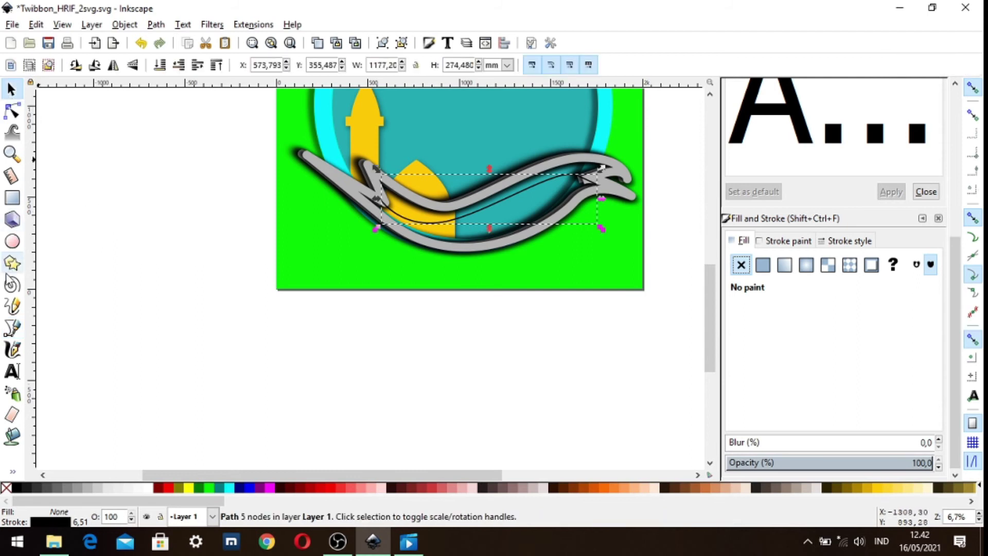
Set the Text tool's font size to 64.
click(12, 370)
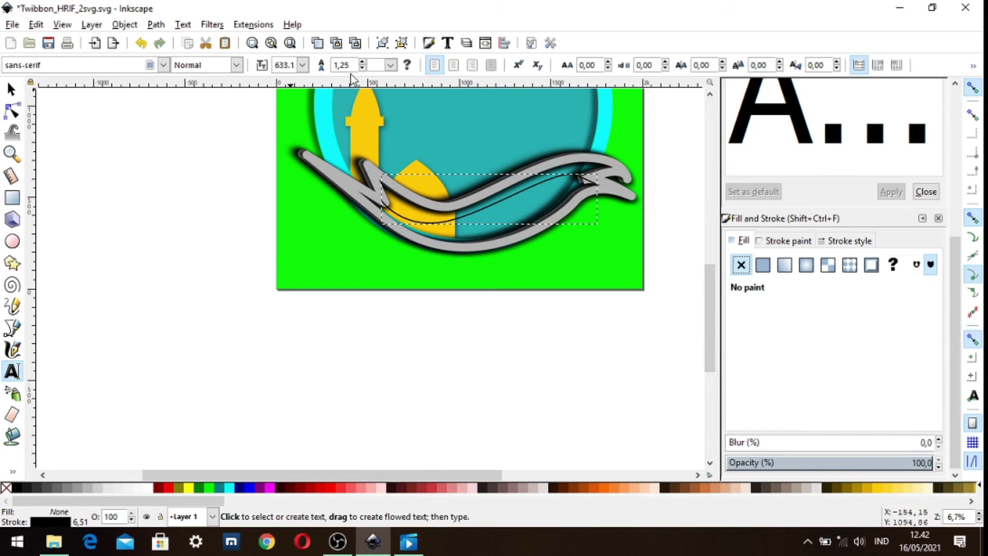
click(390, 66)
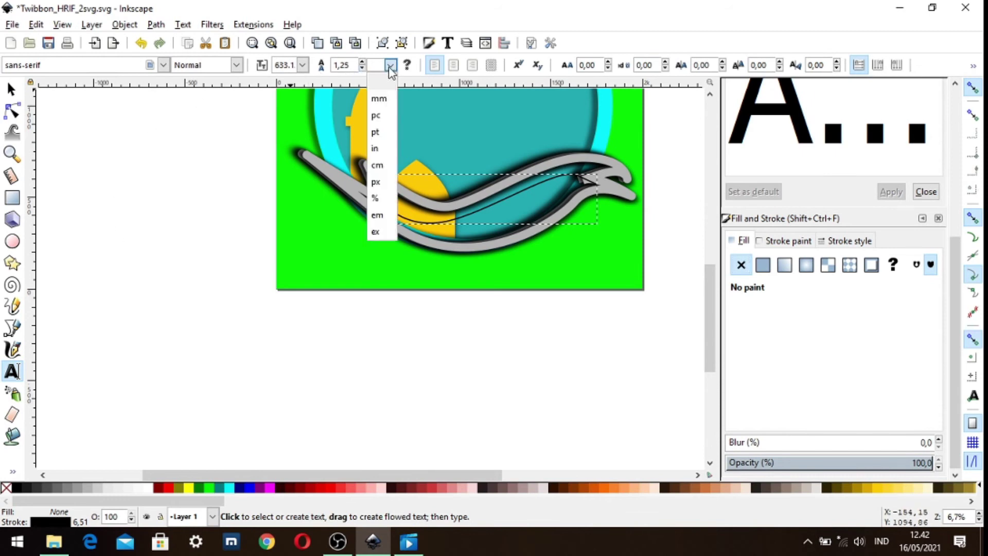
click(375, 72)
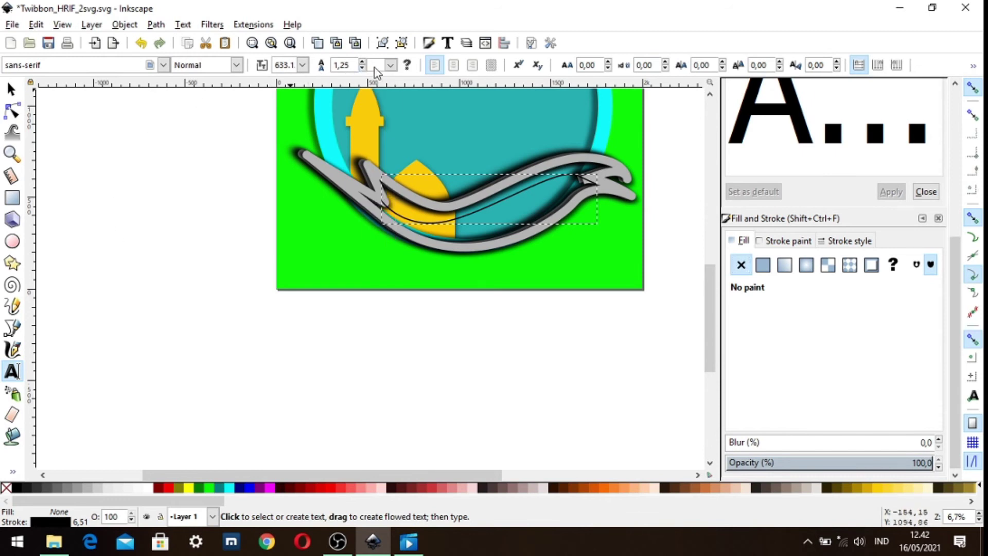
click(304, 70)
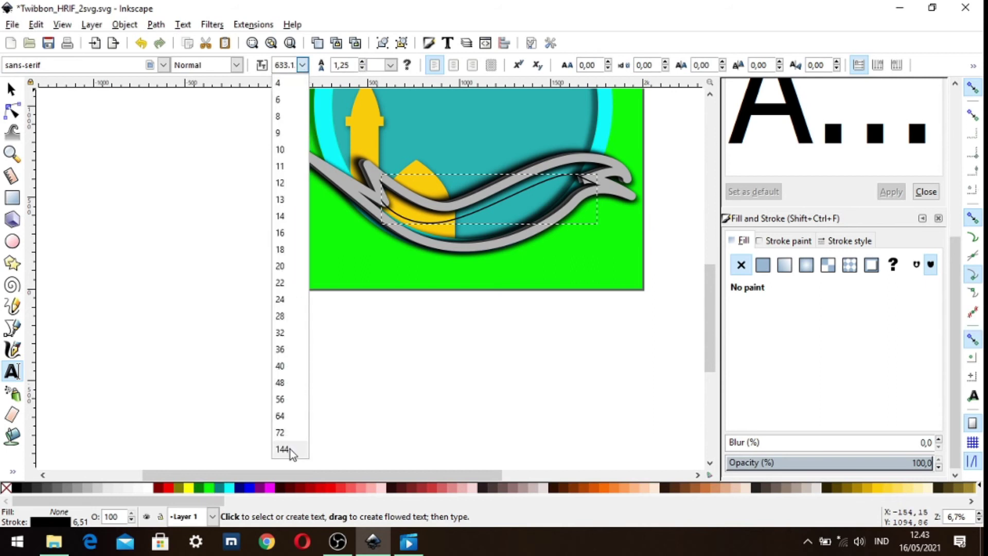
click(283, 417)
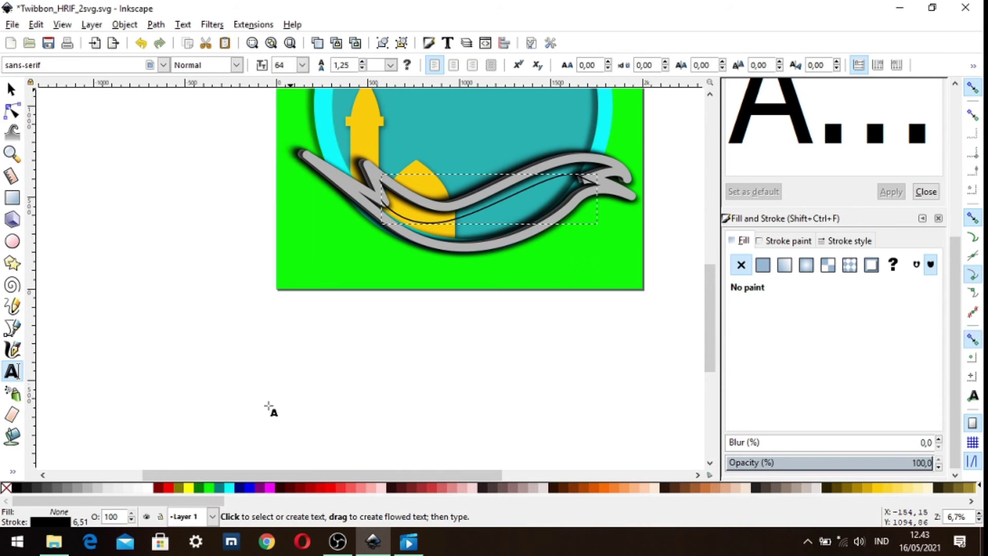
Type 'Selamat Idul Fitri' left of the page, correcting the mistyped capitalisation.
click(104, 221)
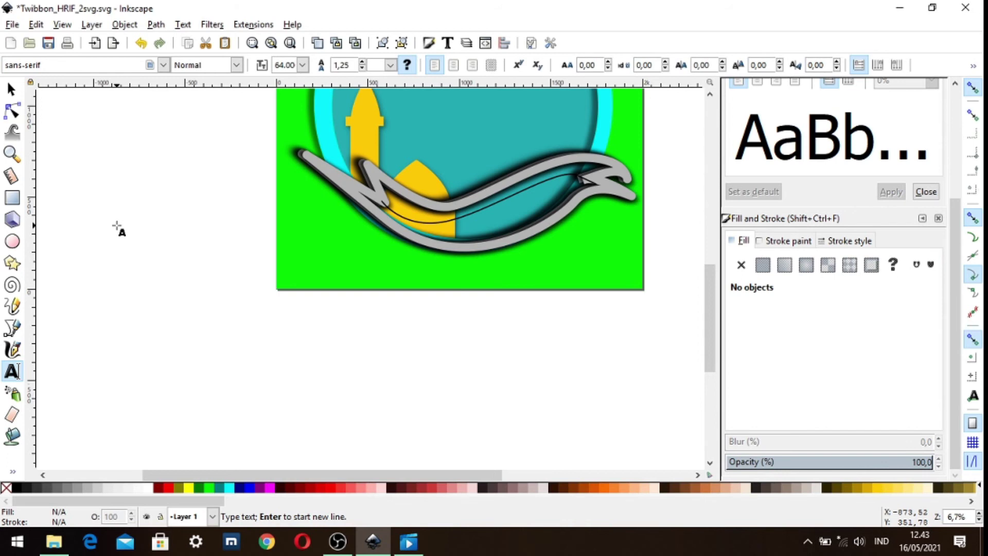
text(sELA)
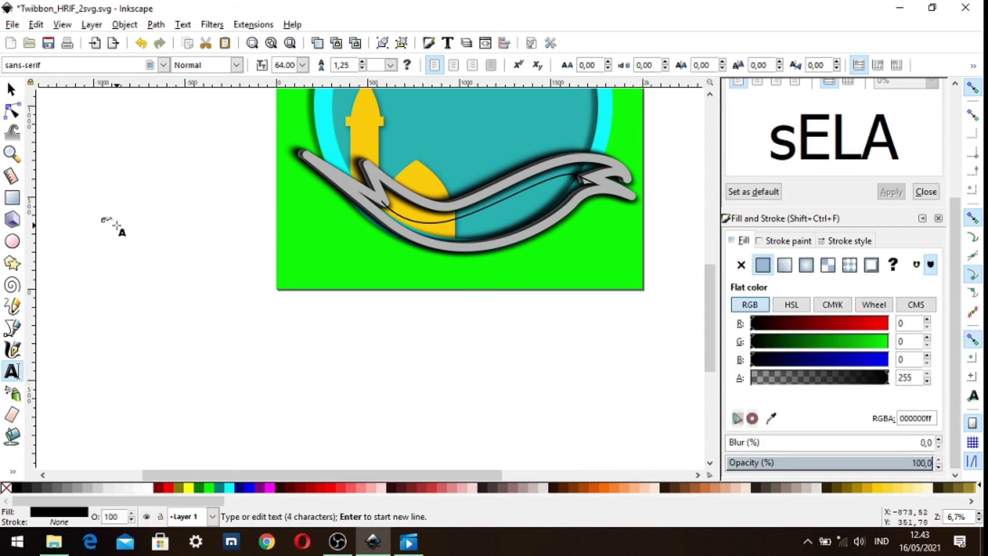
text(MAT)
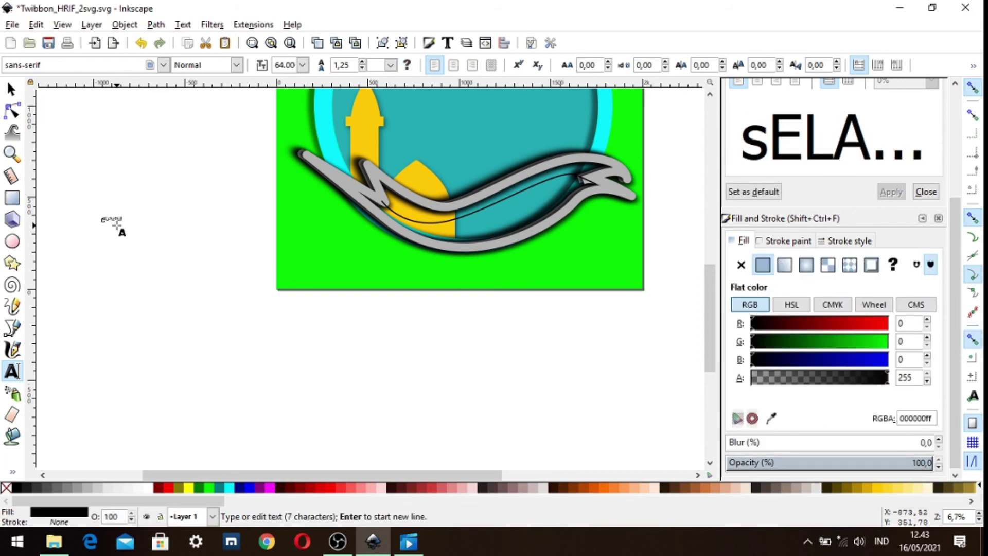
key(BackSpace)
key(BackSpace)
key(BackSpace)
key(BackSpace)
key(BackSpace)
key(BackSpace)
key(BackSpace)
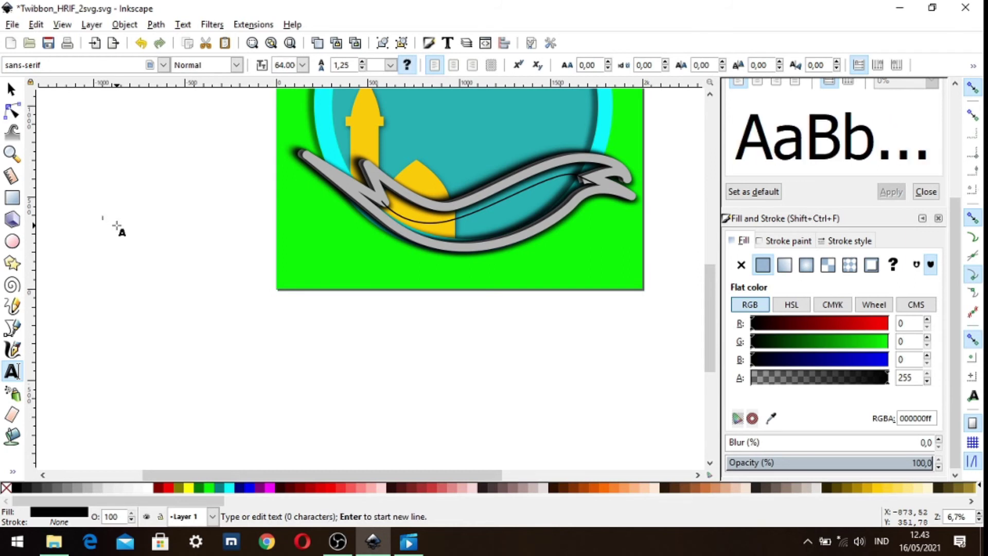
text(S)
text(e)
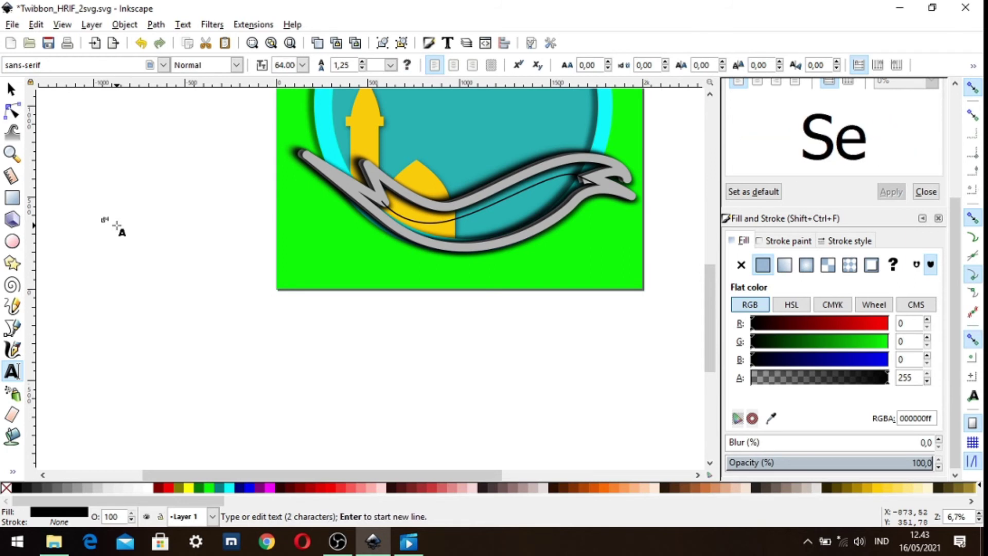
text(la...)
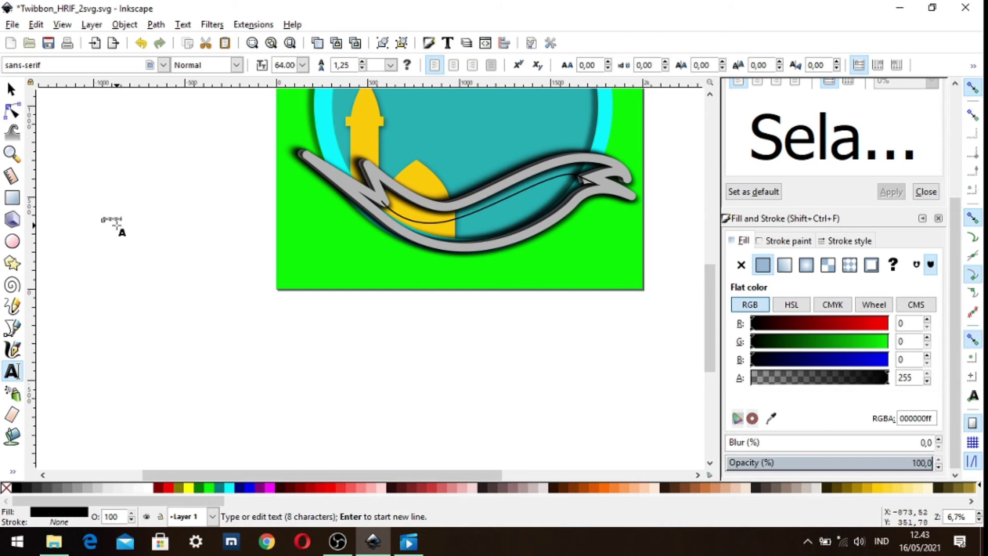
text(ar)
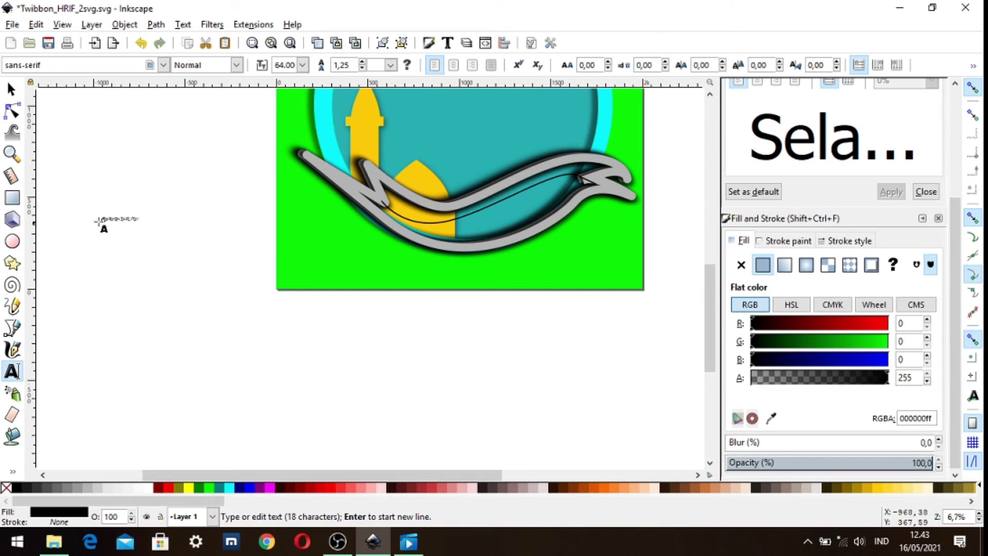
click(11, 89)
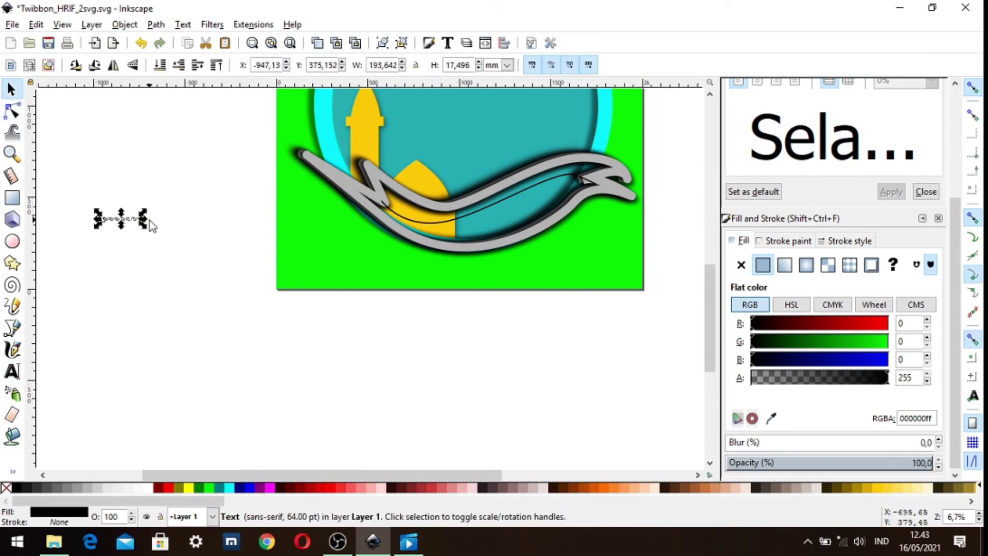
Widen the greeting text, move it onto the banner and put it on the wave curve.
mouse_move(144, 218)
mouse_down()
mouse_move(209, 225)
mouse_move(165, 247)
mouse_move(311, 202)
mouse_move(573, 183)
mouse_up()
mouse_move(512, 186)
mouse_down()
mouse_move(491, 183)
mouse_move(563, 183)
mouse_move(527, 176)
mouse_up()
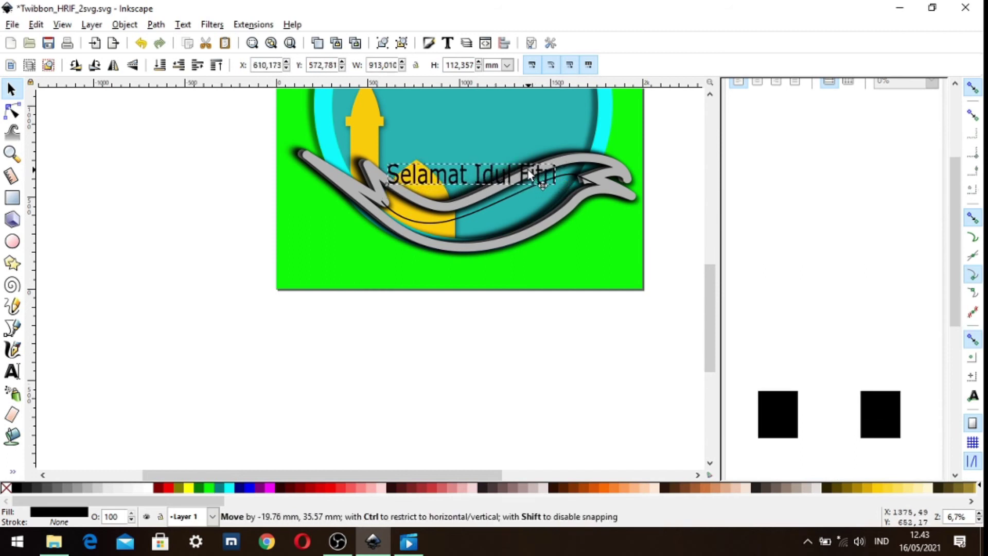
click(484, 216)
key(shift+ctrl+f)
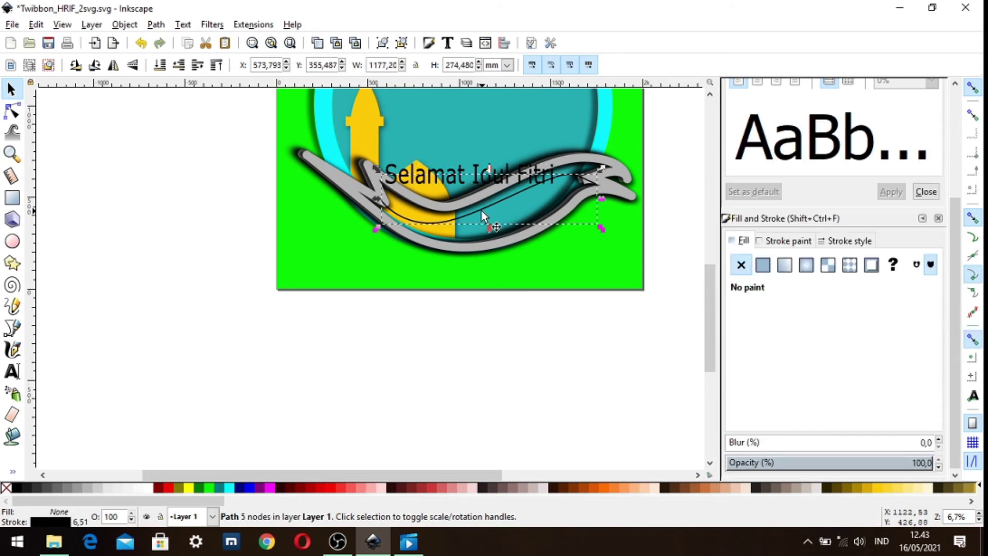
shift+click(441, 176)
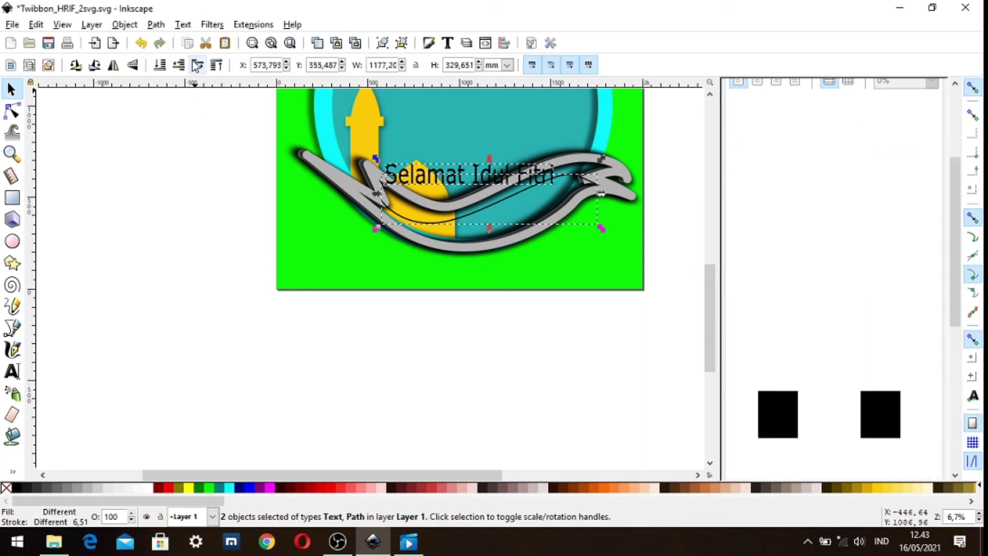
click(183, 25)
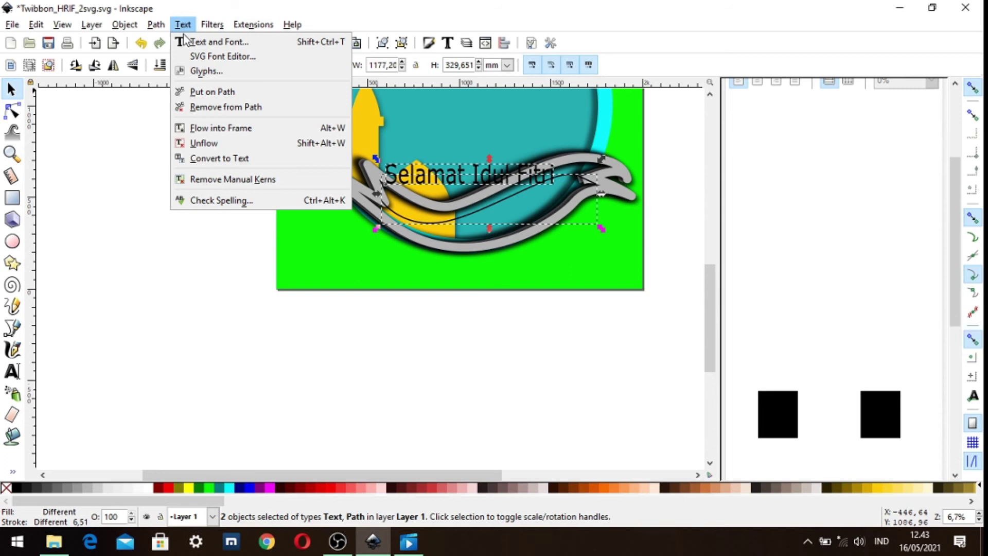
click(207, 92)
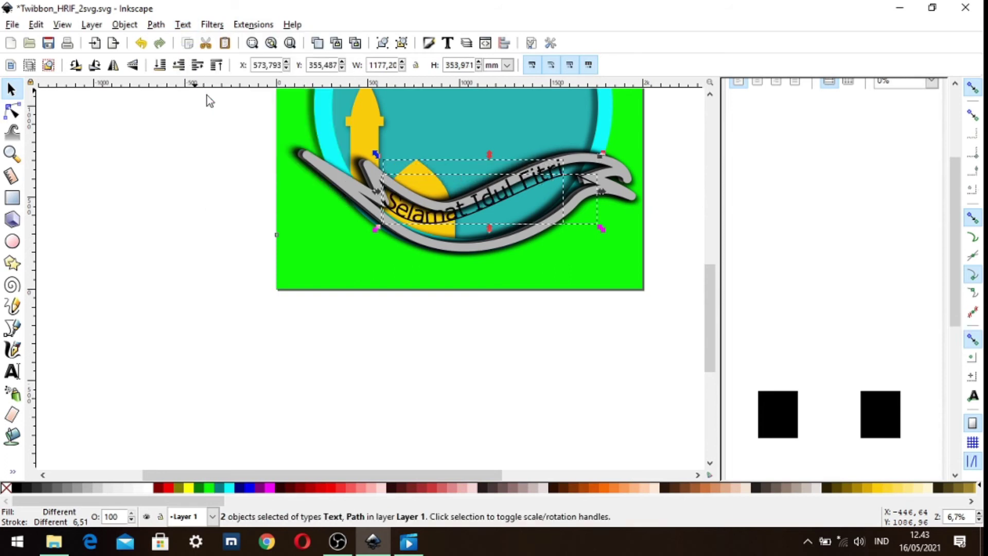
Select the curved greeting text and move it lower on the banner.
scroll(643, 264, up, 5)
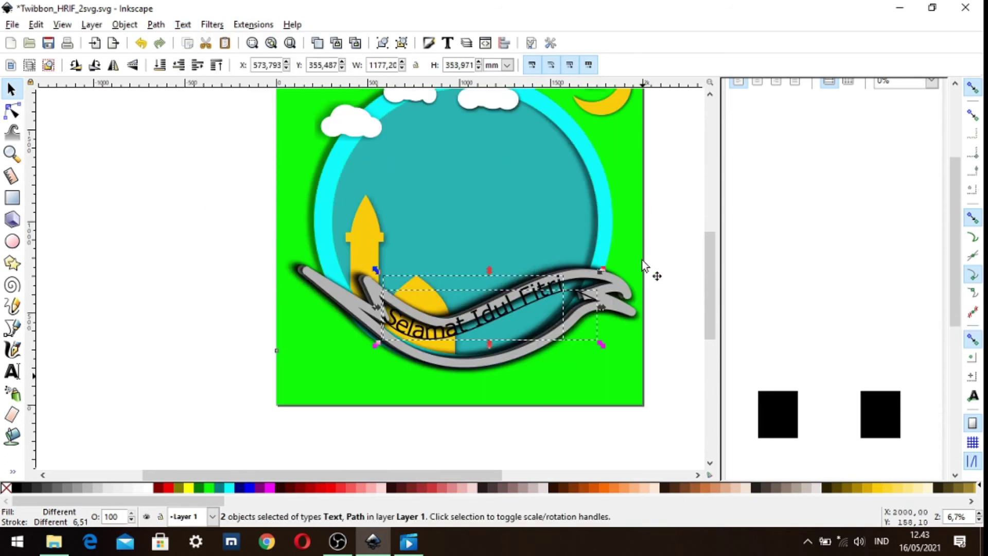
click(170, 327)
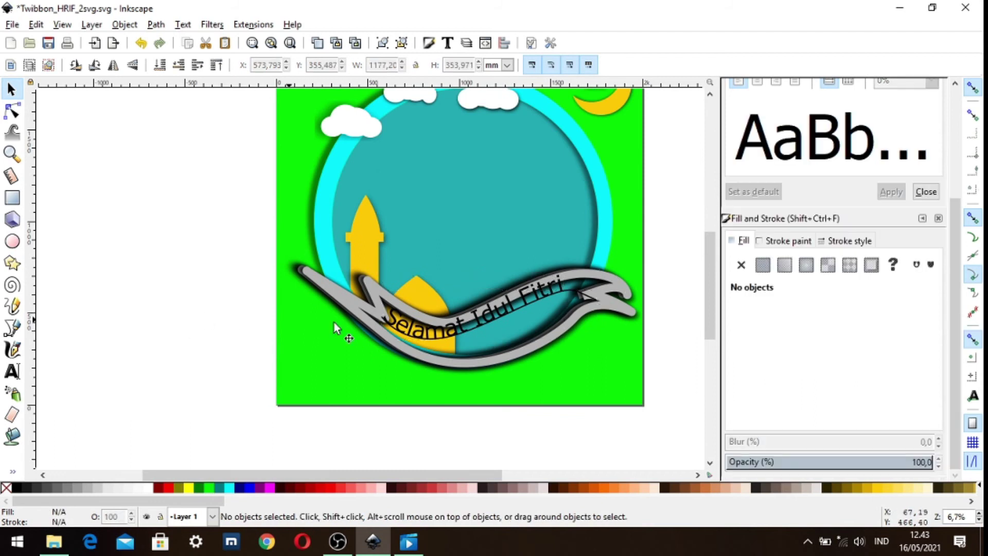
click(443, 332)
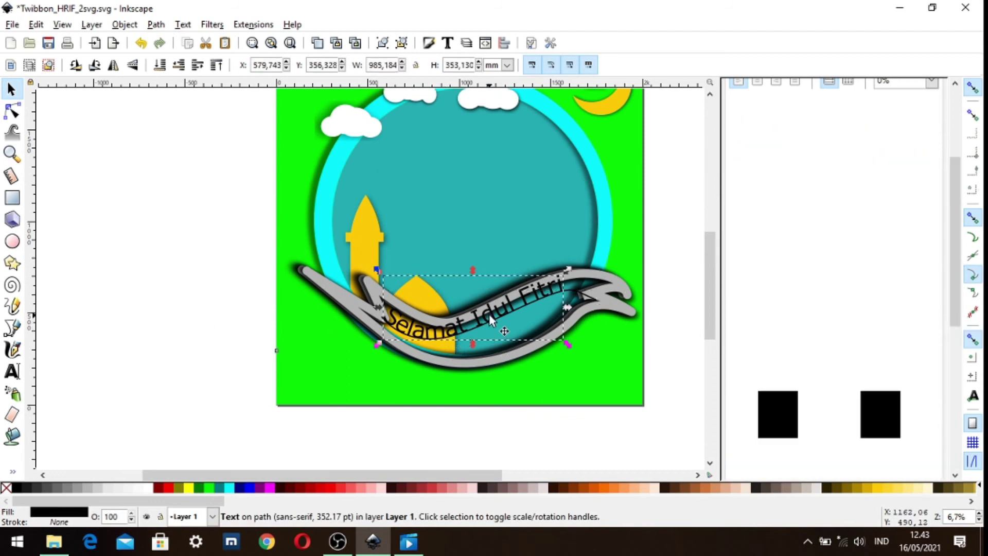
mouse_move(488, 340)
mouse_down()
mouse_move(491, 363)
mouse_move(486, 347)
mouse_up()
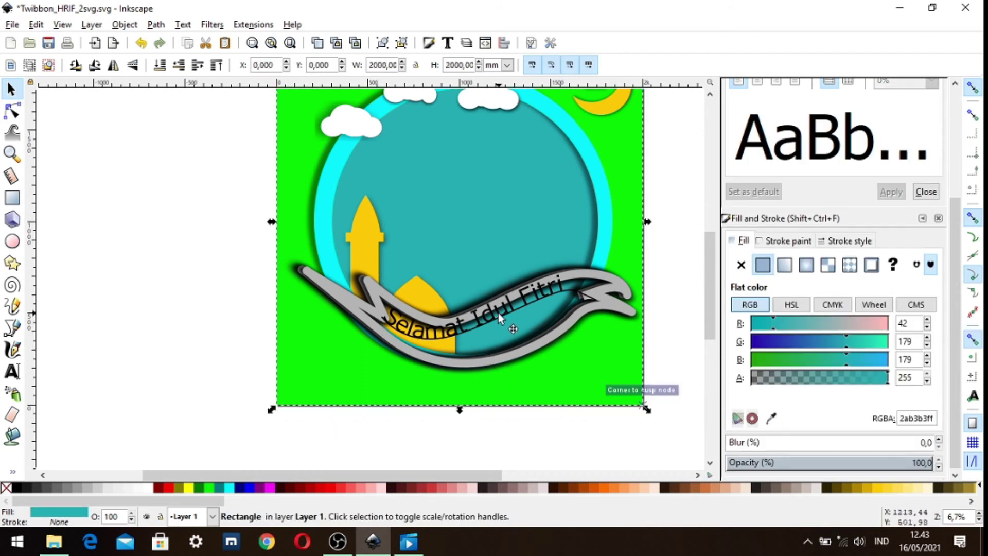
click(498, 315)
mouse_move(498, 315)
mouse_down()
mouse_move(508, 363)
mouse_move(490, 269)
mouse_up()
Move the wave guide curve below the page, keeping the curved text above it.
click(462, 340)
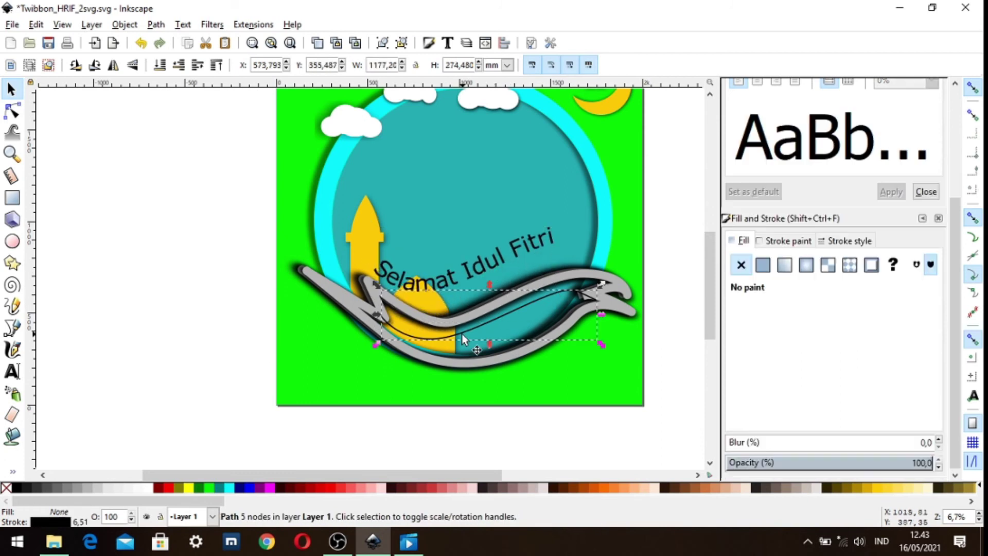
drag(462, 334, 477, 401)
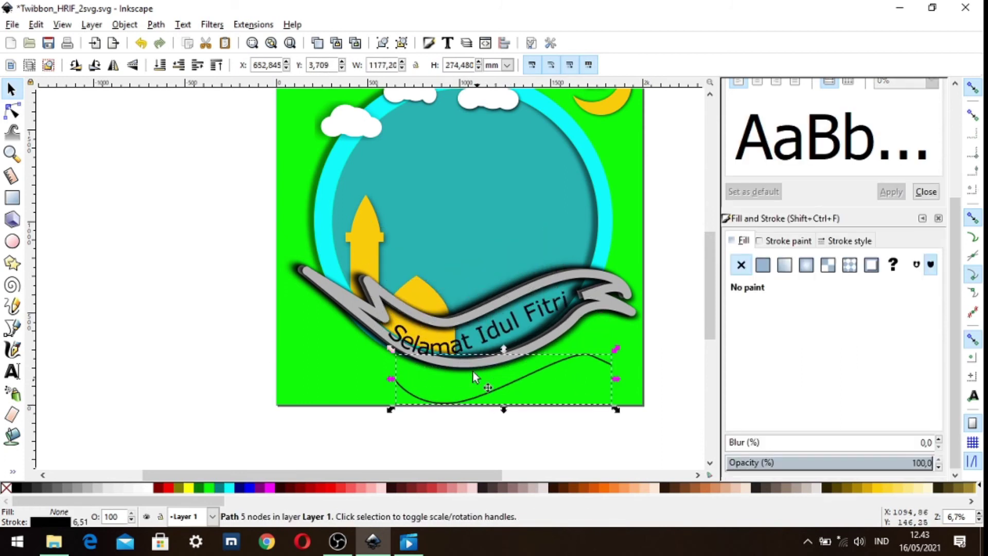
drag(468, 336, 458, 282)
click(462, 276)
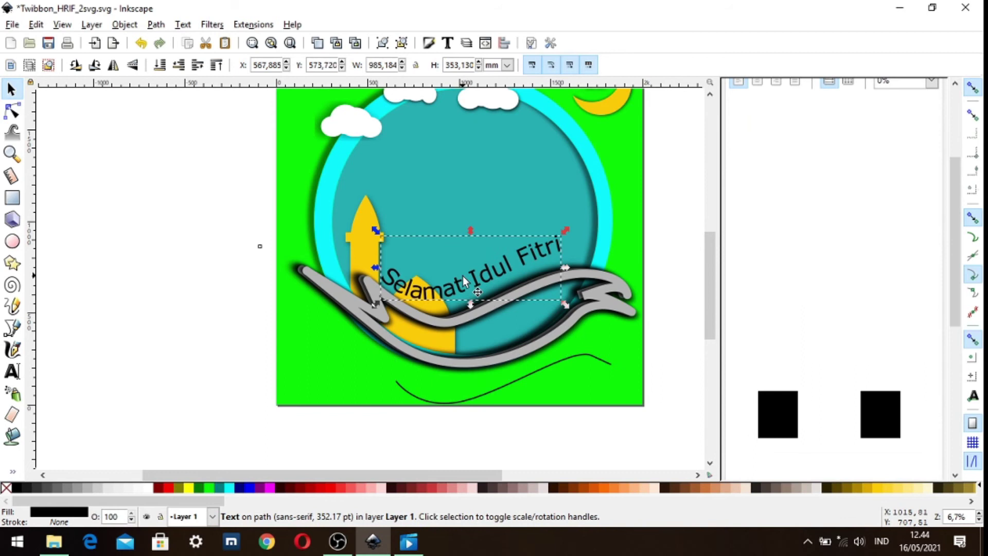
click(483, 394)
mouse_move(480, 394)
mouse_down()
mouse_move(488, 449)
mouse_move(497, 451)
mouse_up()
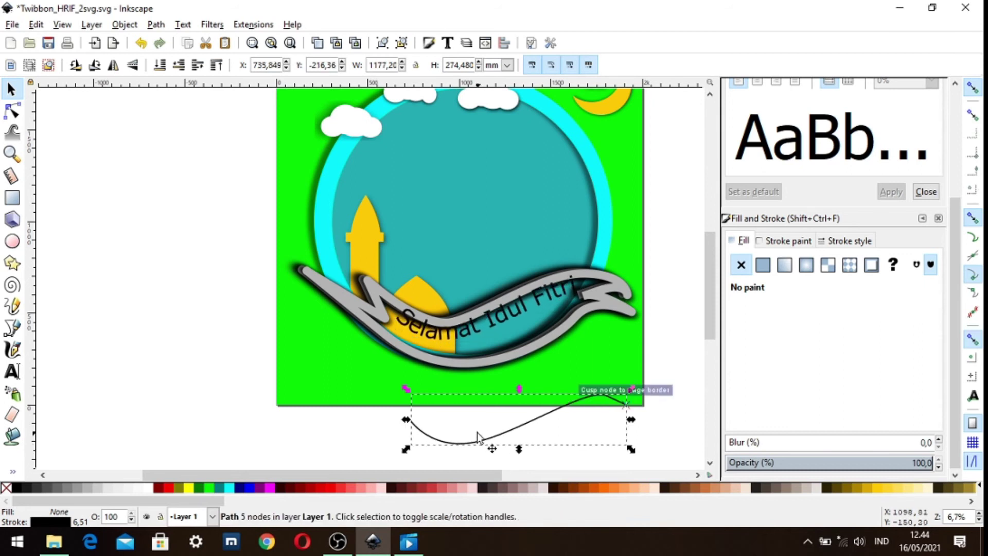
Raise the curve's right node and lower the 'Selamat Idul Fitri' text into the ribbon banner.
click(12, 110)
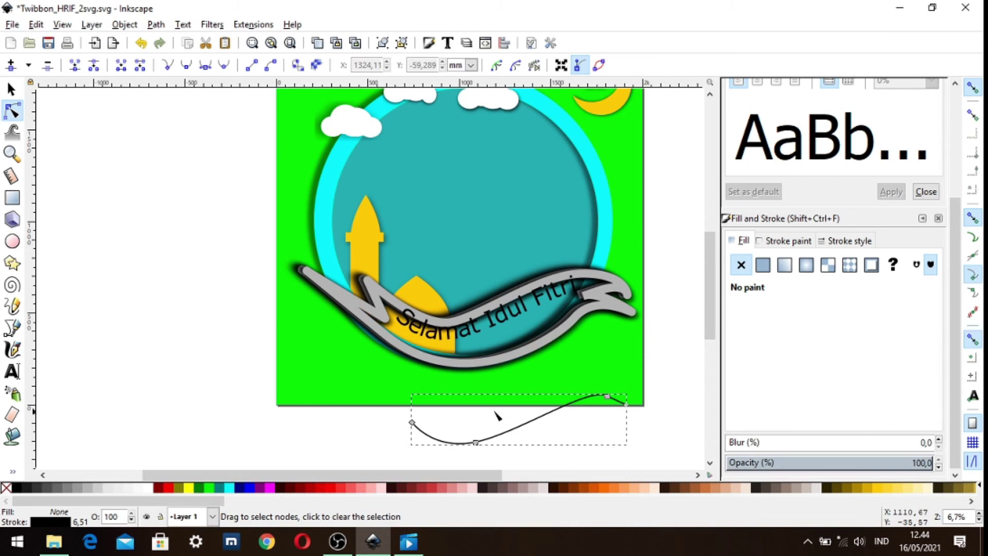
drag(478, 445, 486, 437)
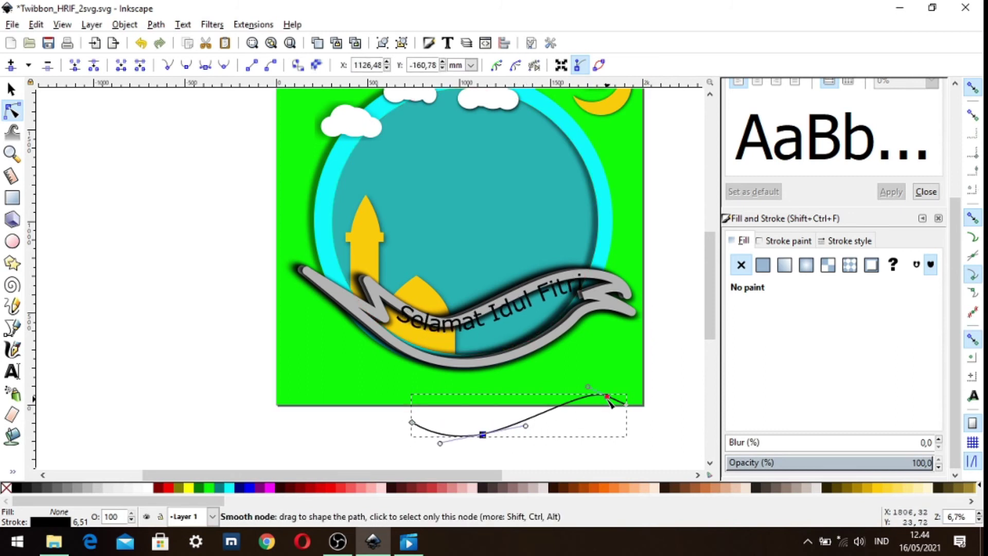
click(11, 89)
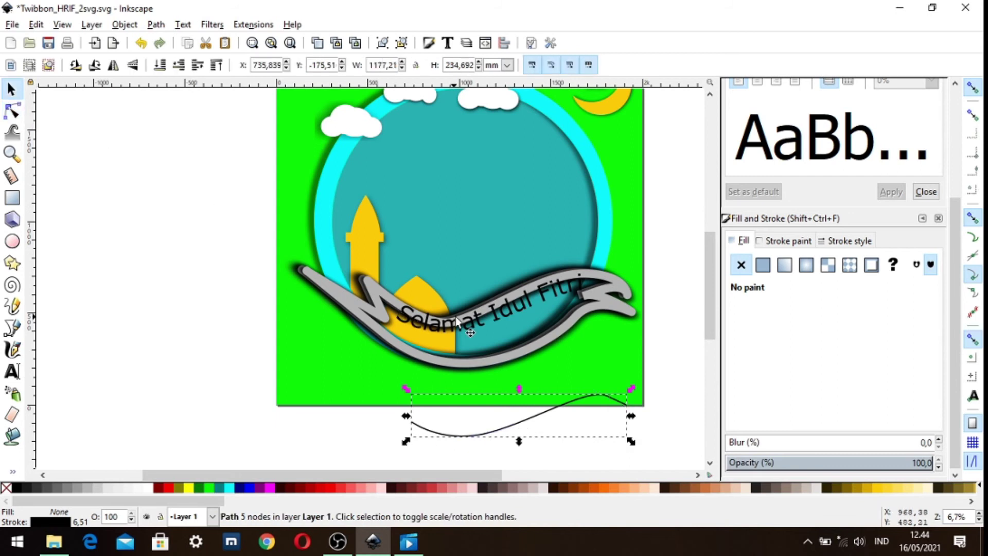
click(483, 319)
drag(480, 319, 479, 339)
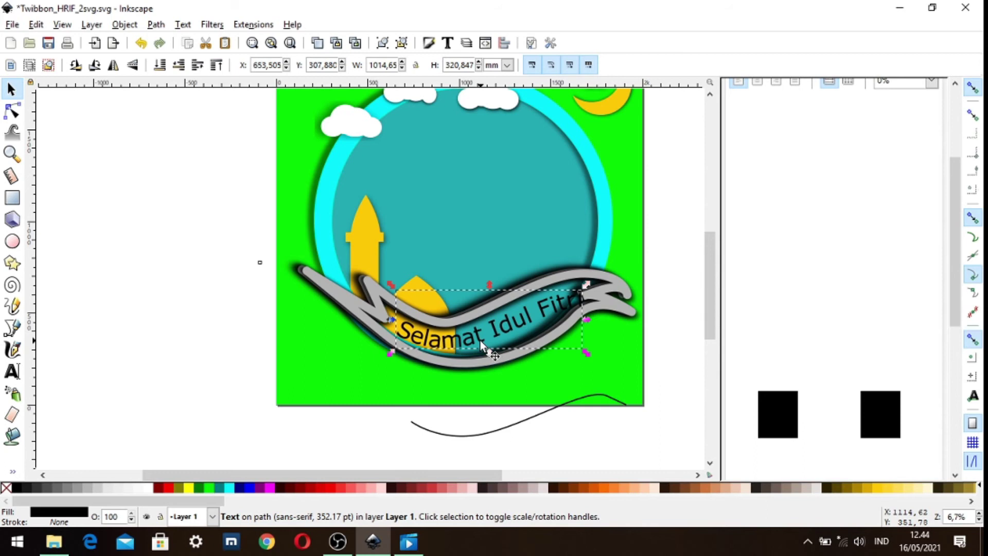
click(473, 437)
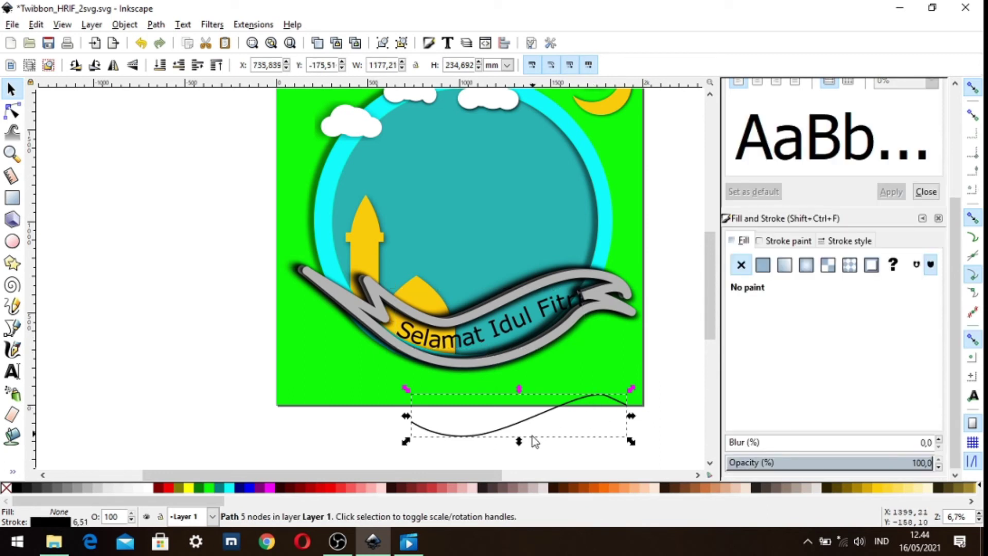
Shift the guide curve's nodes and bend its segment so the text arc follows the ribbon.
click(11, 113)
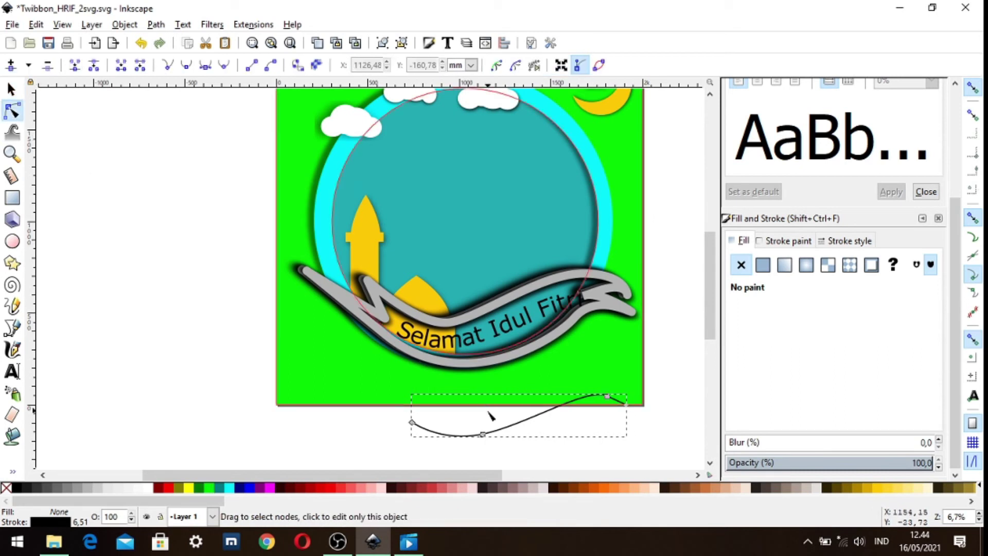
drag(484, 435, 498, 434)
drag(613, 398, 607, 396)
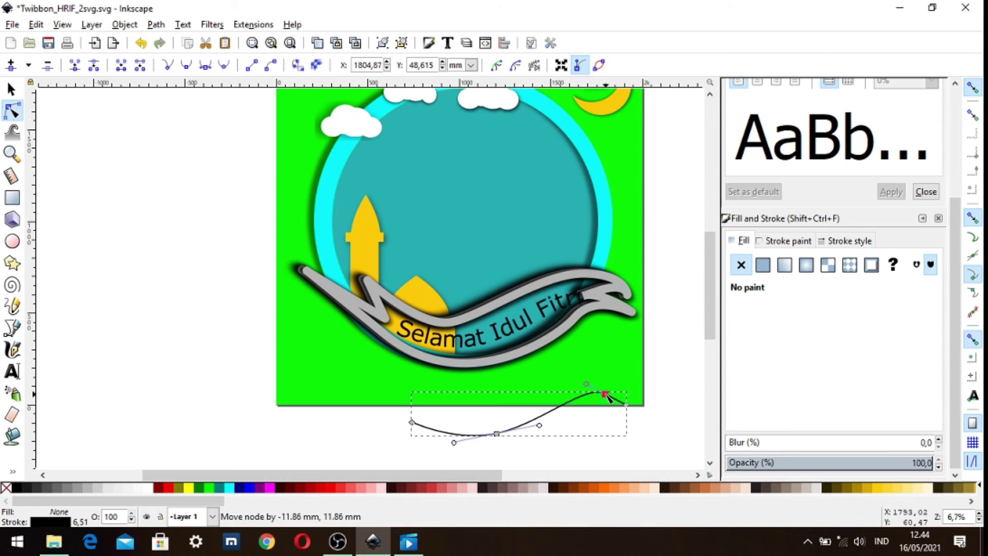
mouse_move(530, 439)
mouse_down()
mouse_move(523, 435)
mouse_move(543, 436)
mouse_up()
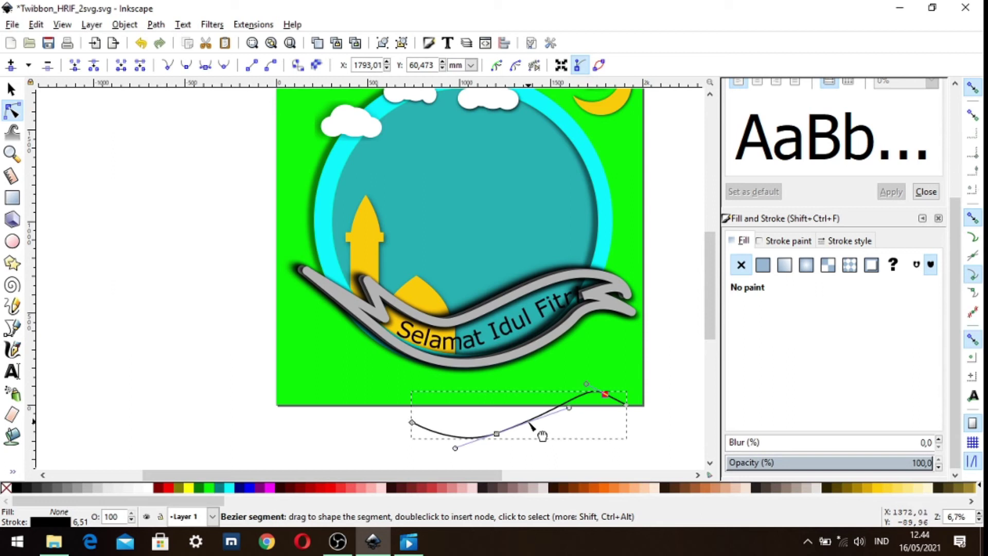
mouse_move(542, 435)
mouse_down()
mouse_move(522, 443)
mouse_move(497, 428)
mouse_up()
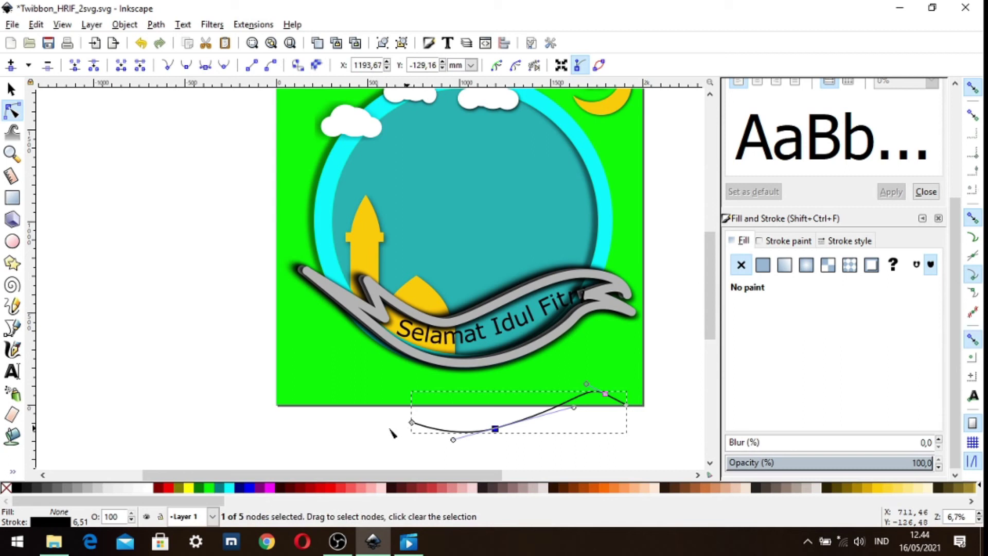
click(11, 89)
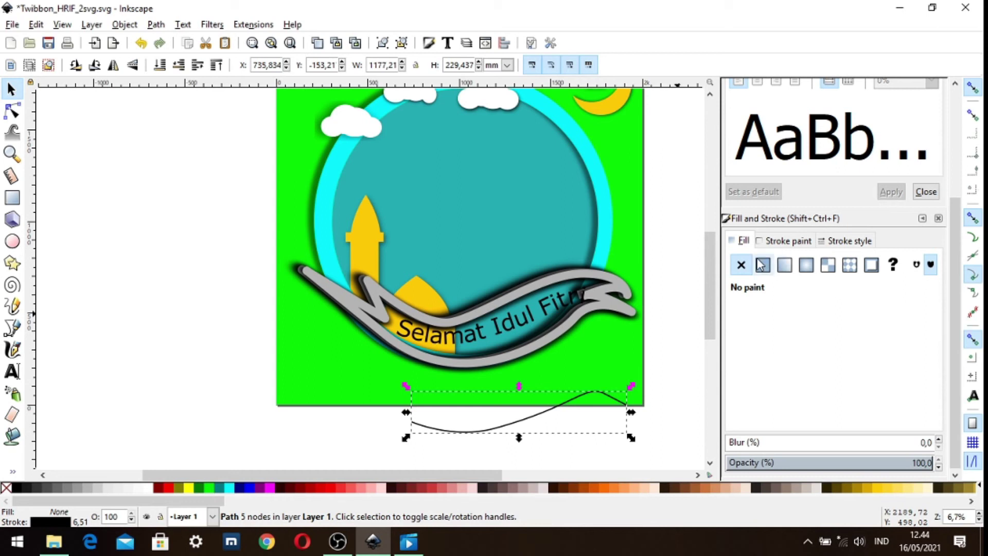
click(836, 247)
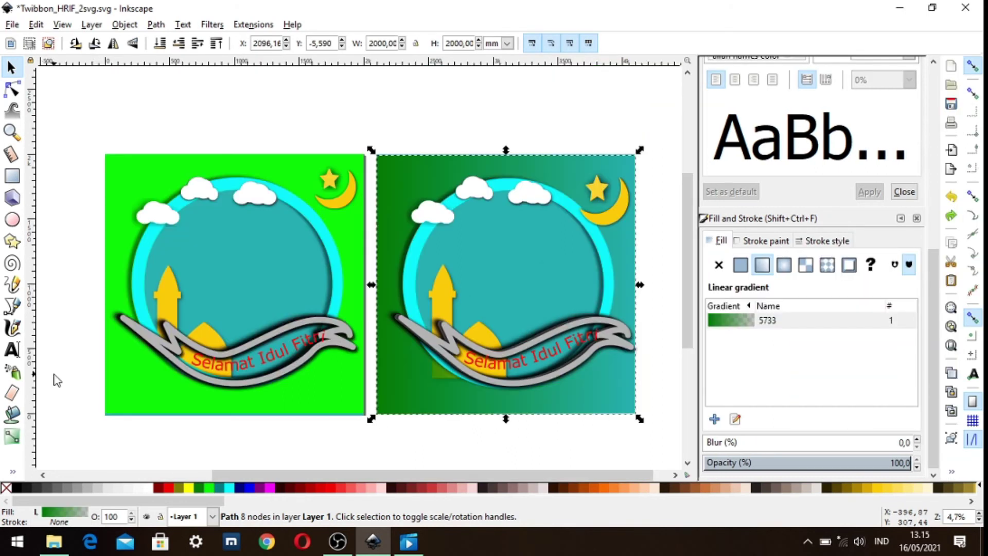
Restack the right copy's background behind the mosque and nudge it up and right.
key(Page_Up)
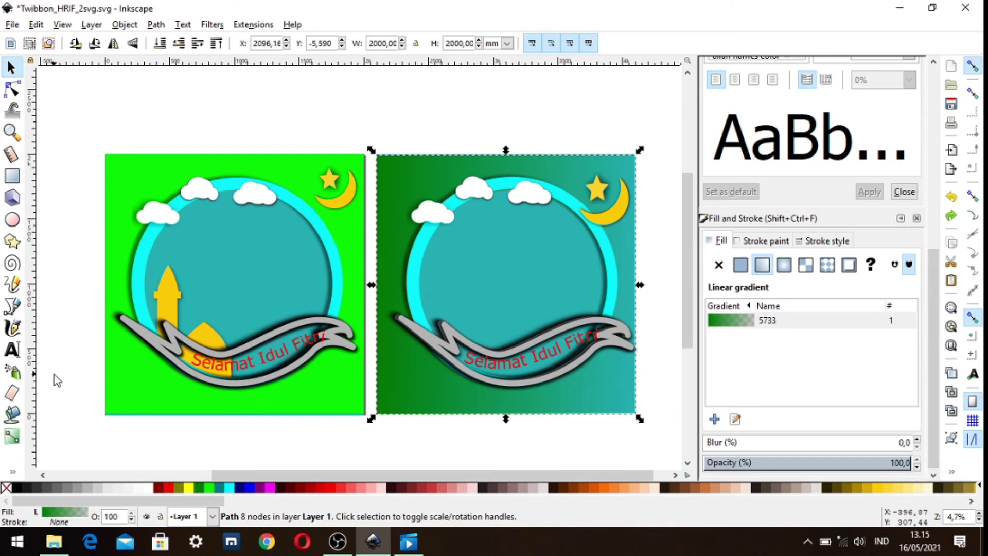
key(Page_Down)
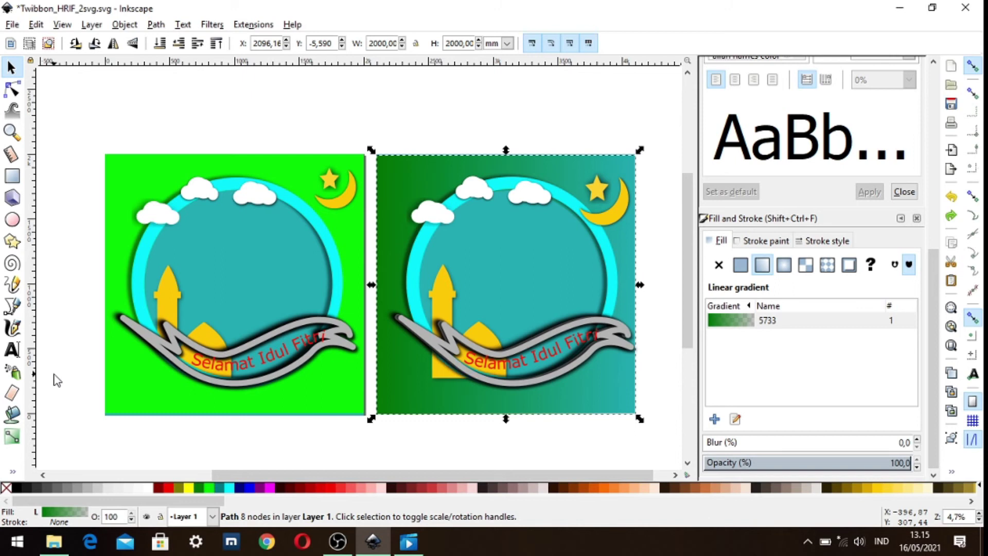
key(Right)
key(Right)
key(Right)
key(Up)
key(Up)
key(Up)
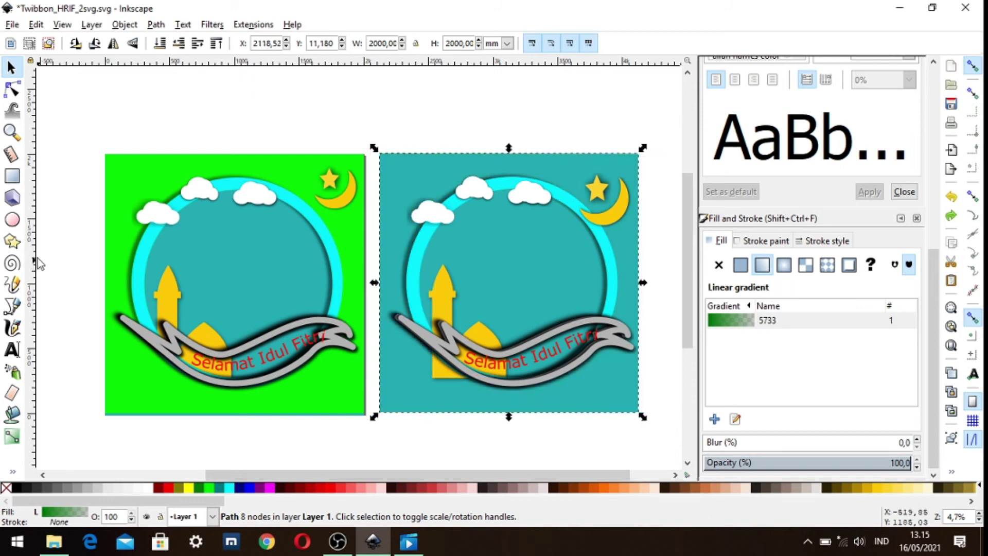
drag(404, 233, 438, 233)
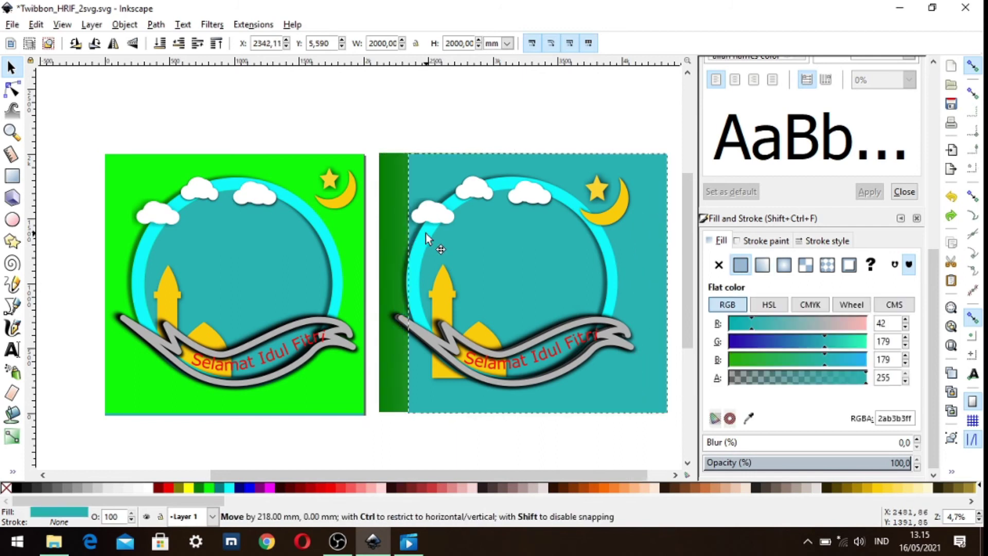
Realign the teal background rectangle with the design and fill it dark green (008000ff).
click(414, 262)
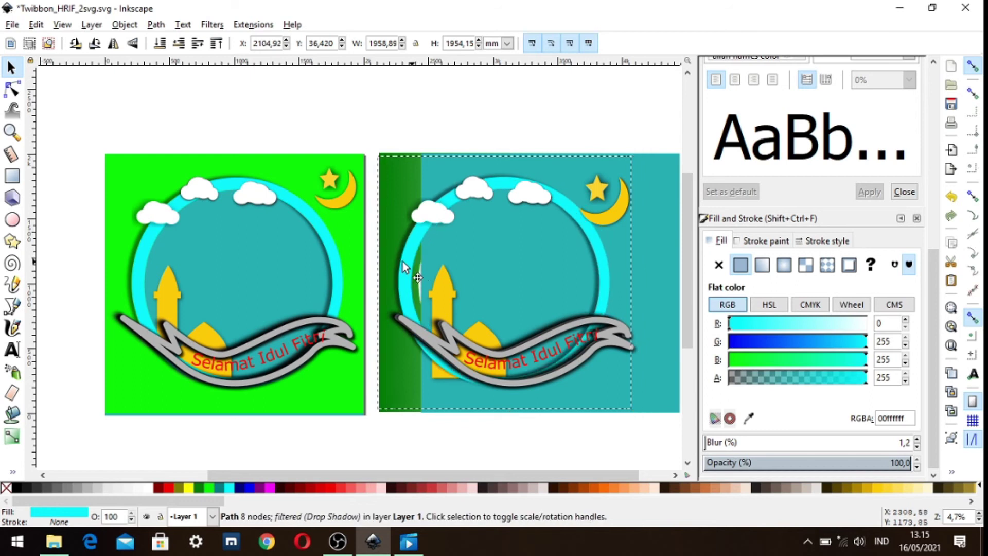
click(412, 262)
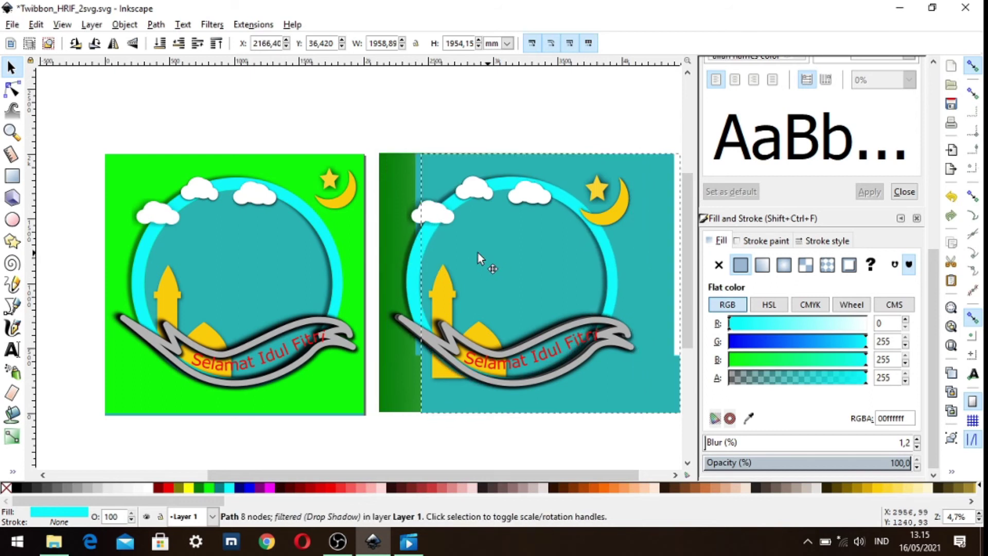
drag(449, 252, 428, 252)
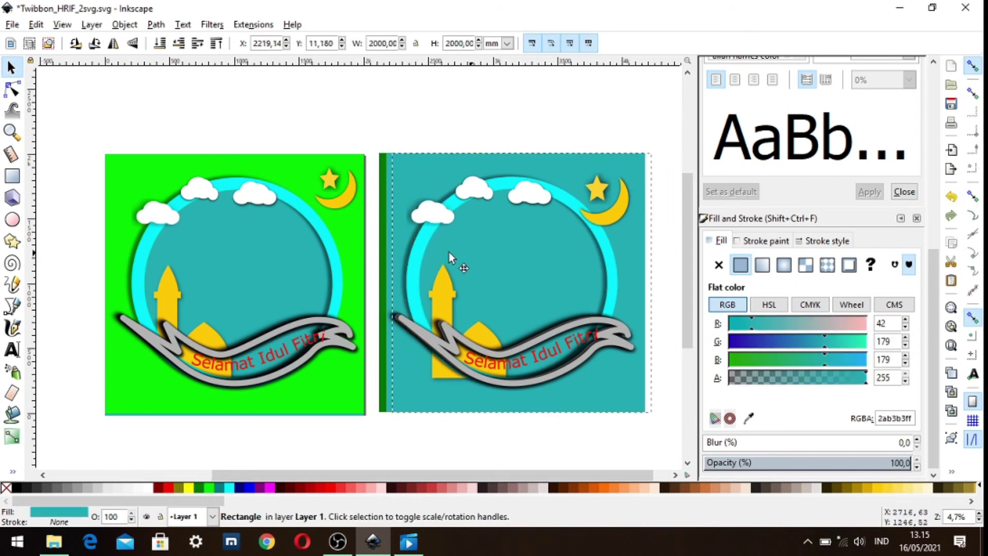
click(419, 252)
drag(419, 252, 402, 232)
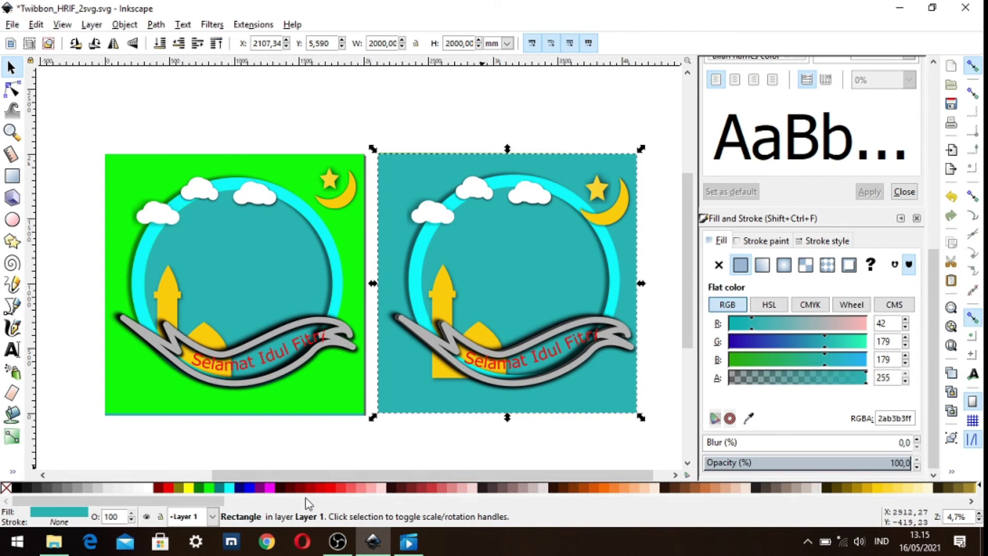
click(198, 487)
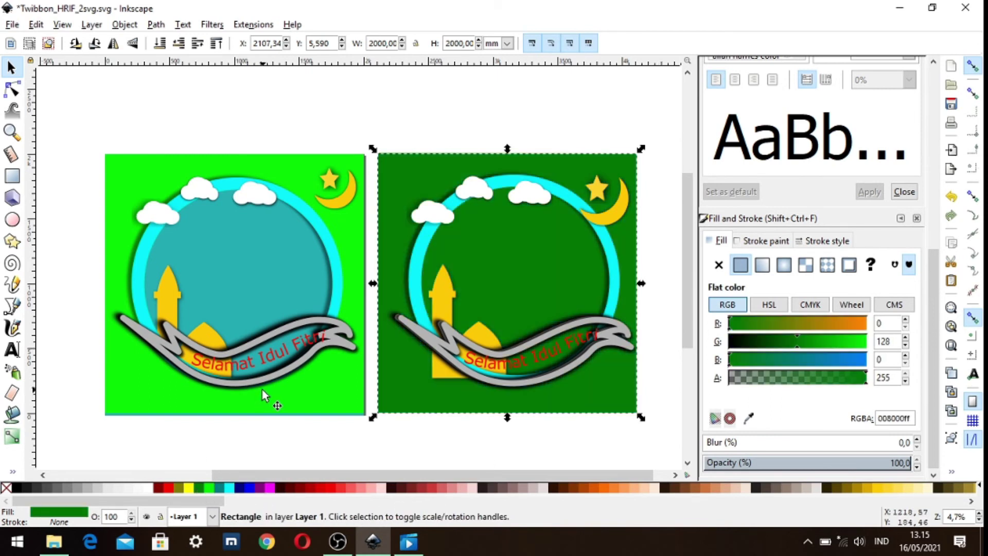
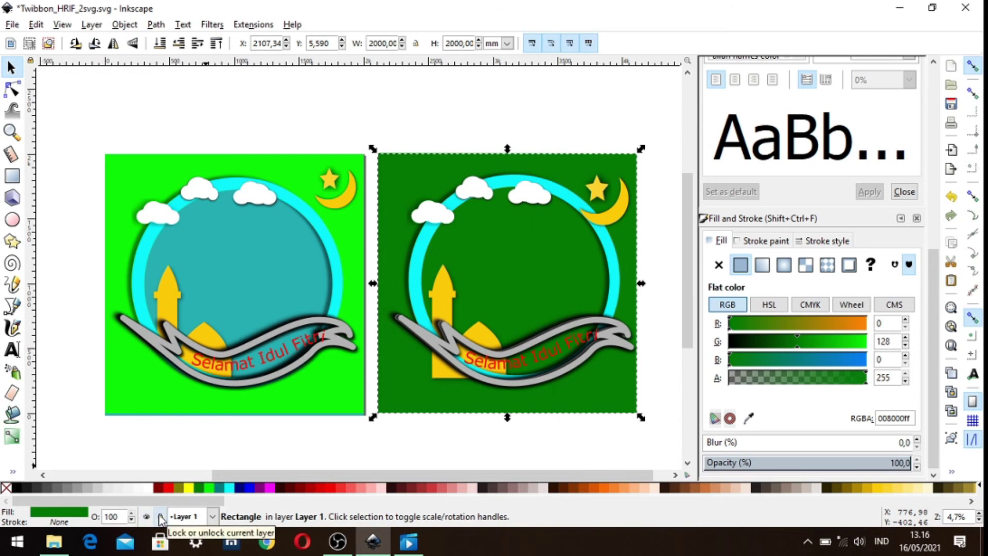
Lay a green-to-transparent linear gradient across the right background, extended to the frame's edge.
click(13, 437)
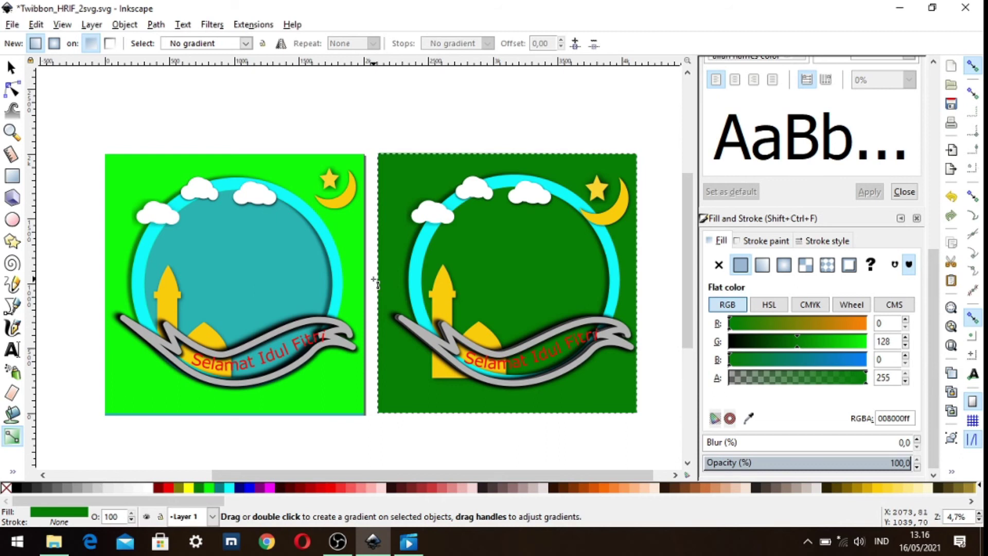
drag(377, 283, 548, 284)
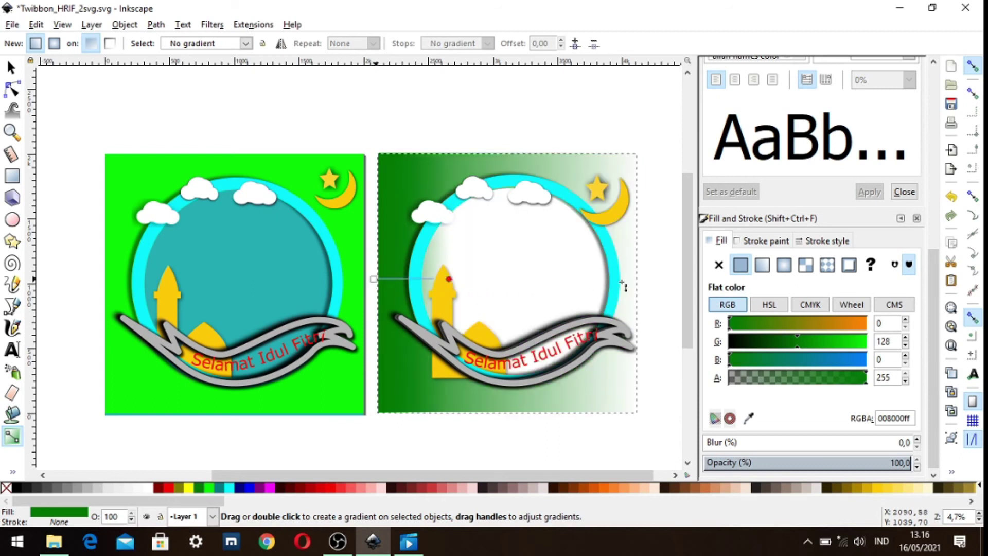
drag(623, 284, 635, 280)
click(636, 279)
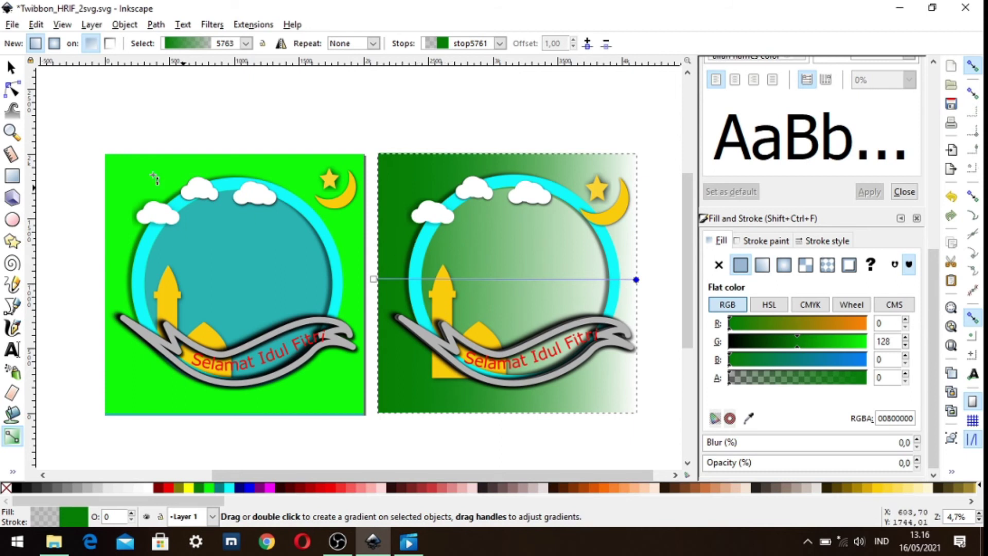
click(12, 67)
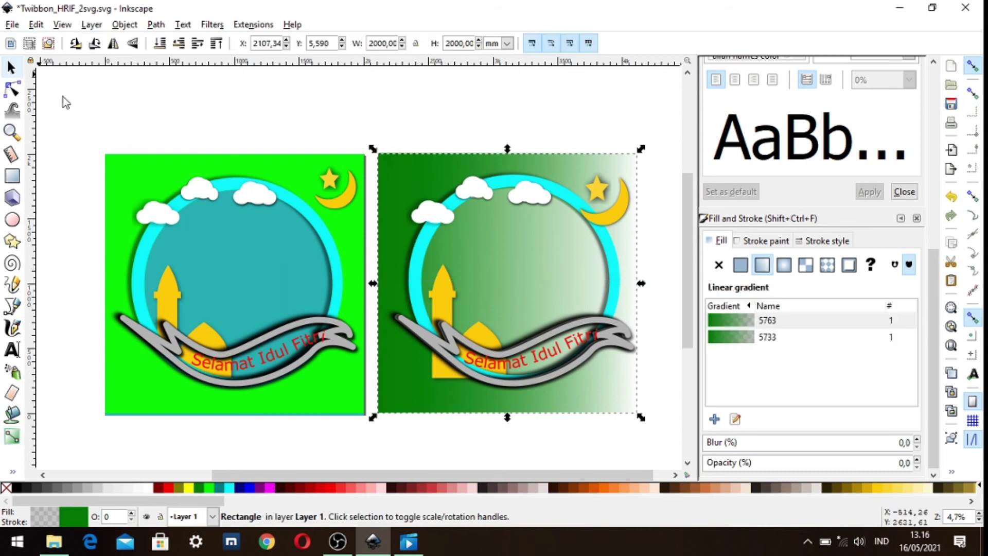
click(416, 249)
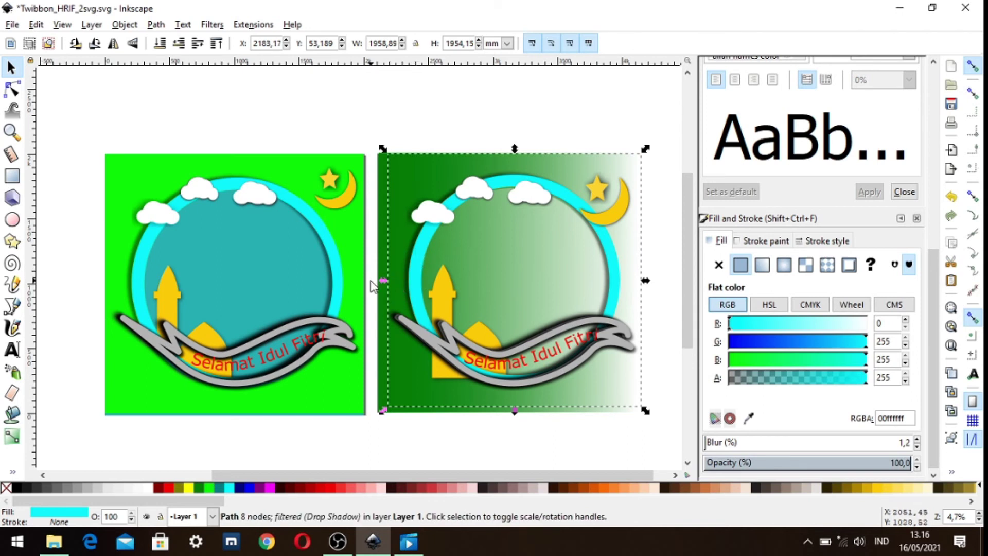
Nudge the background rectangle and ring, then fade the ring cyan-to-transparent horizontally.
click(407, 248)
mouse_move(415, 246)
mouse_down()
mouse_move(400, 245)
mouse_move(434, 258)
mouse_move(409, 254)
mouse_up()
click(416, 255)
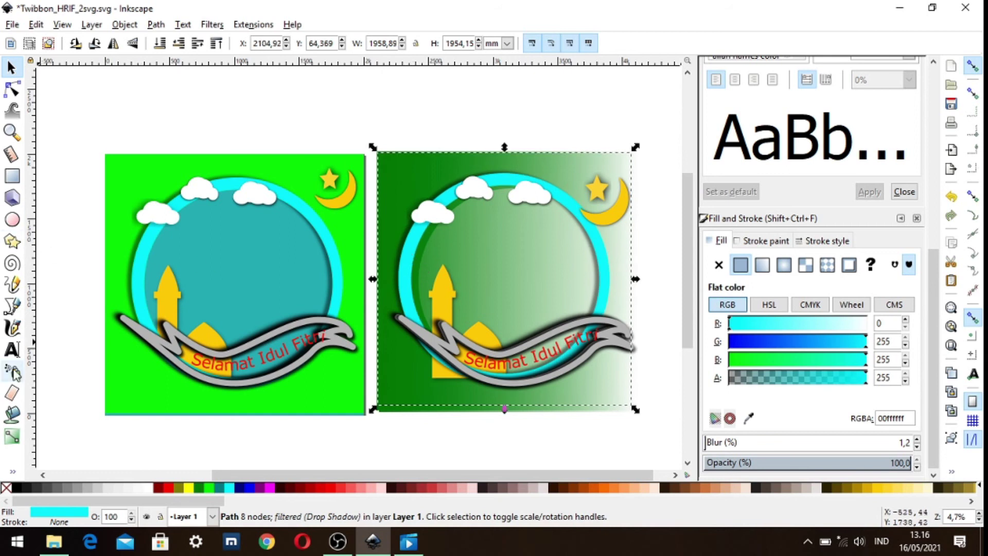
click(11, 436)
drag(371, 281, 629, 285)
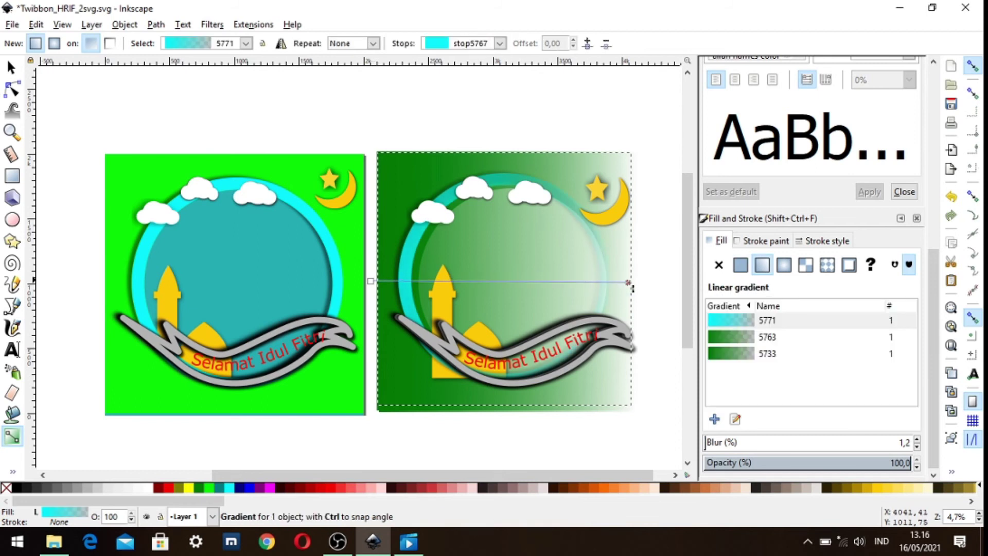
Add four ring gradient stops coloured D4AA00, FFD42A, FFDD55 and FFE680.
click(630, 282)
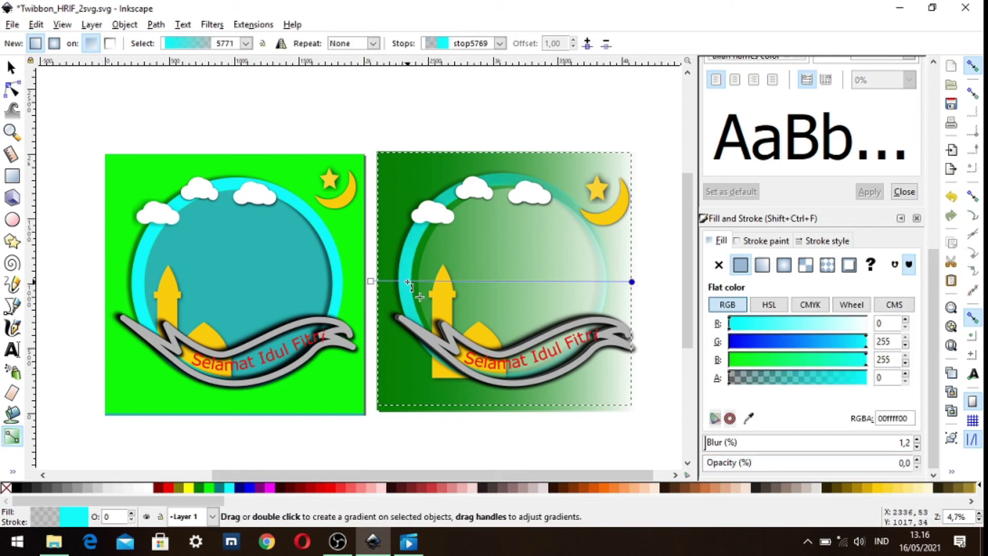
double_click(411, 281)
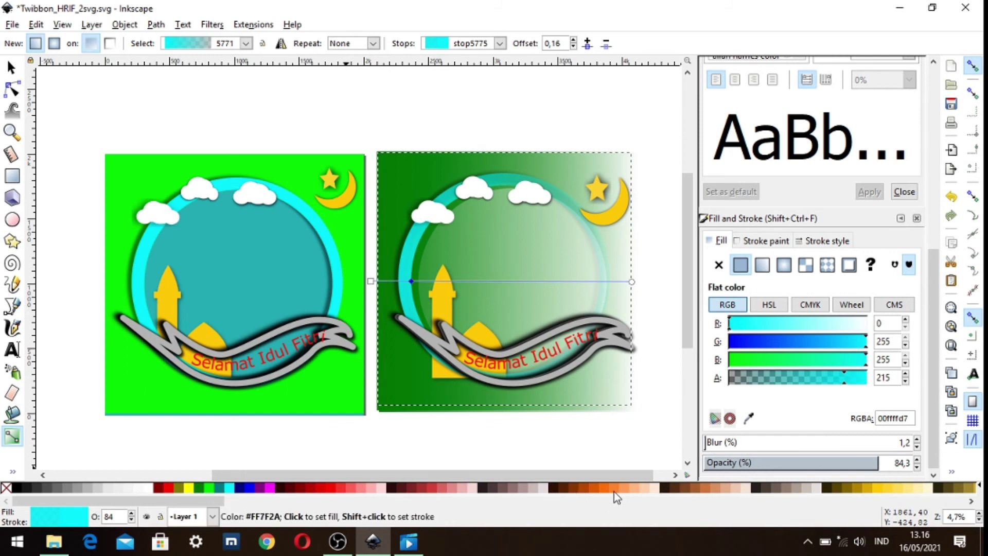
click(866, 488)
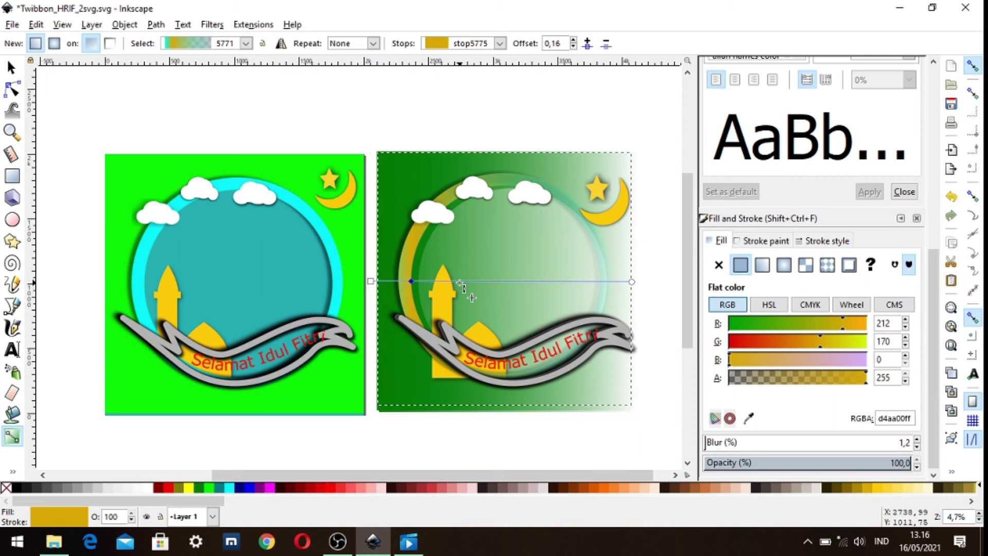
double_click(460, 281)
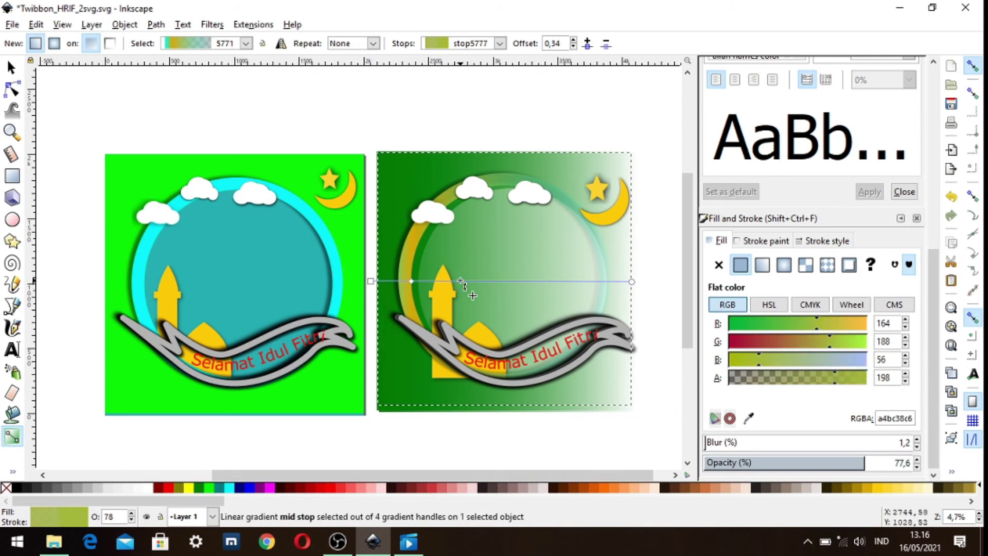
click(887, 493)
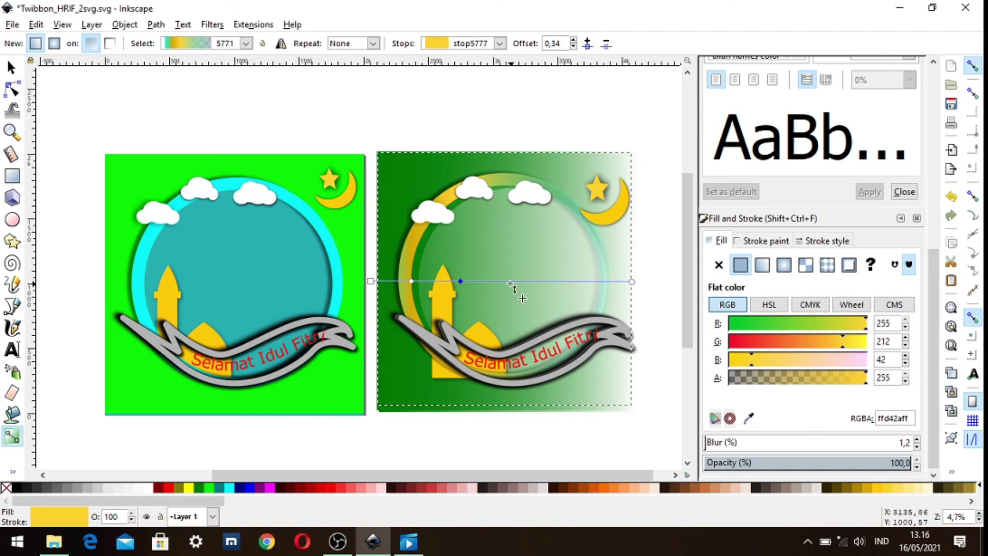
double_click(510, 282)
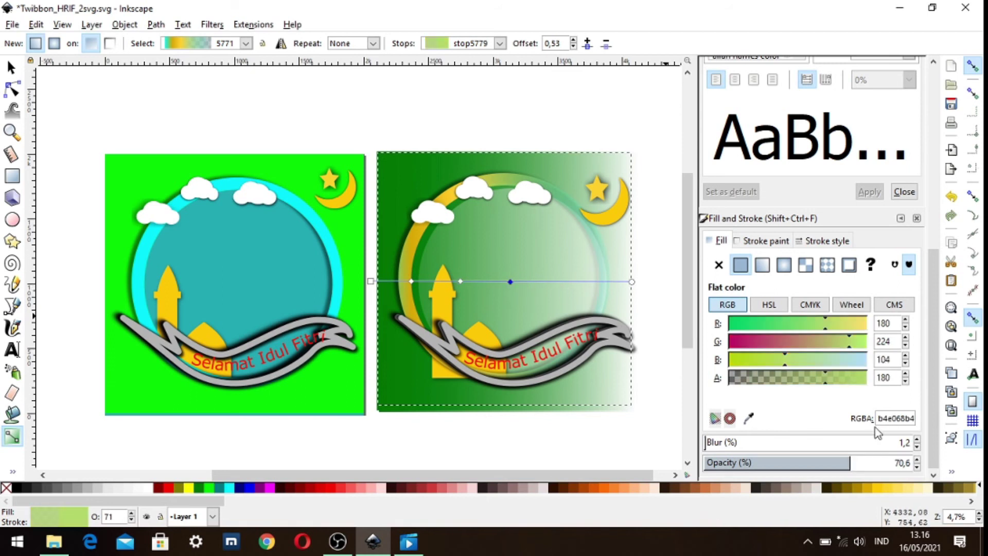
click(900, 488)
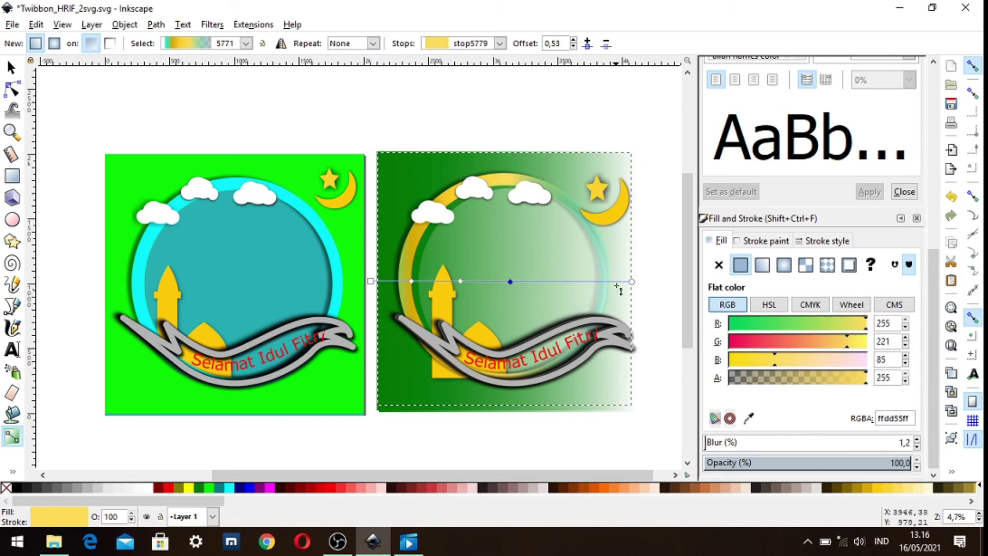
double_click(563, 282)
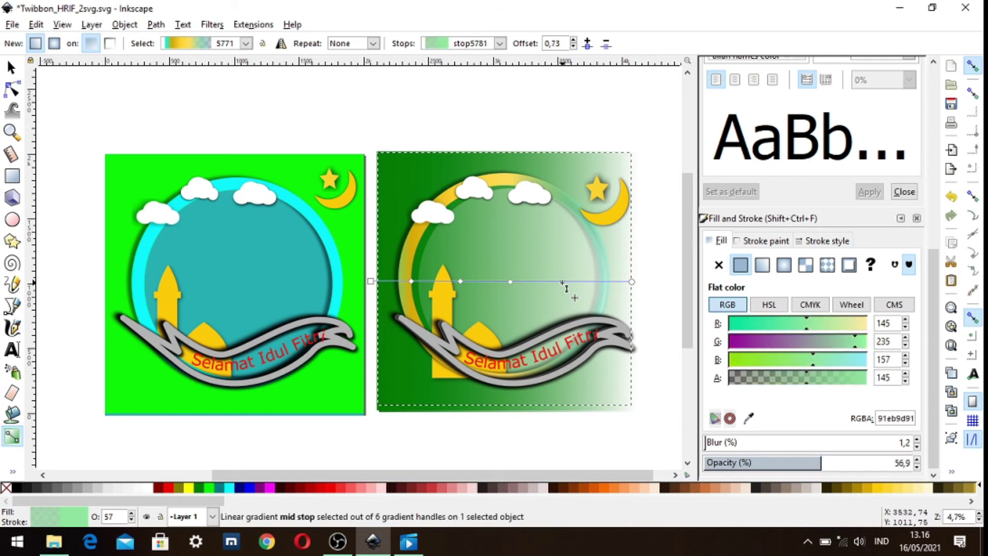
click(908, 489)
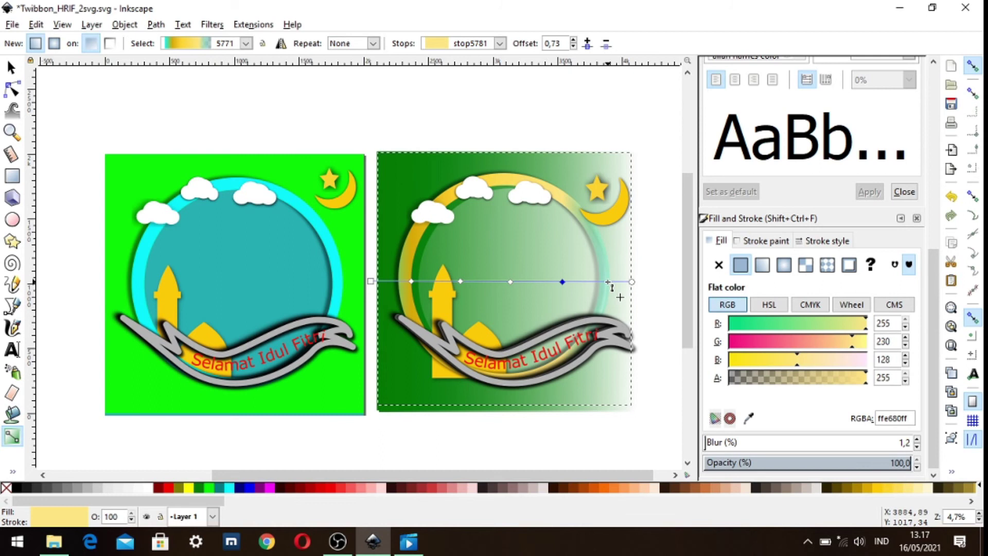
Colour the ring's right-end stop lime CCFF00 and the end stop pale lime E5FF80.
click(607, 282)
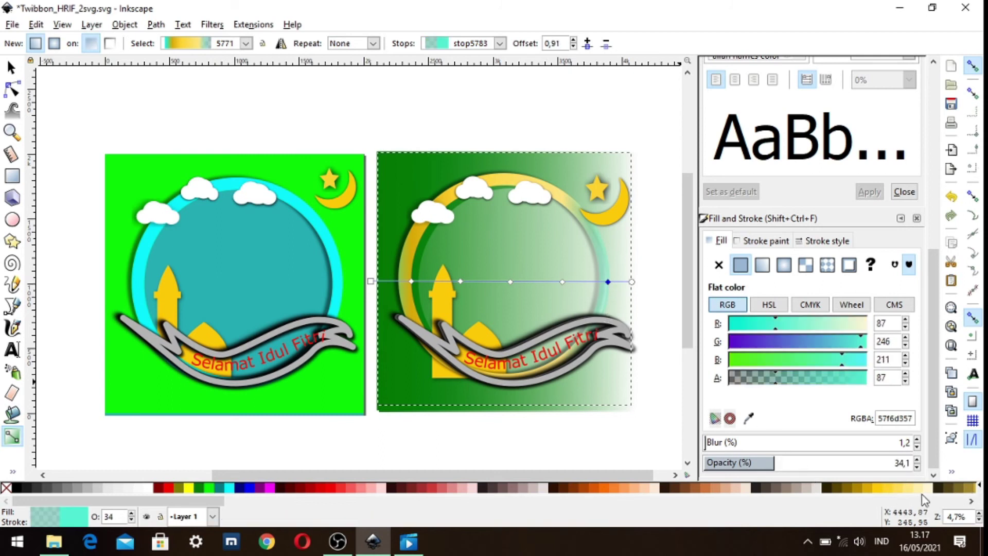
click(972, 501)
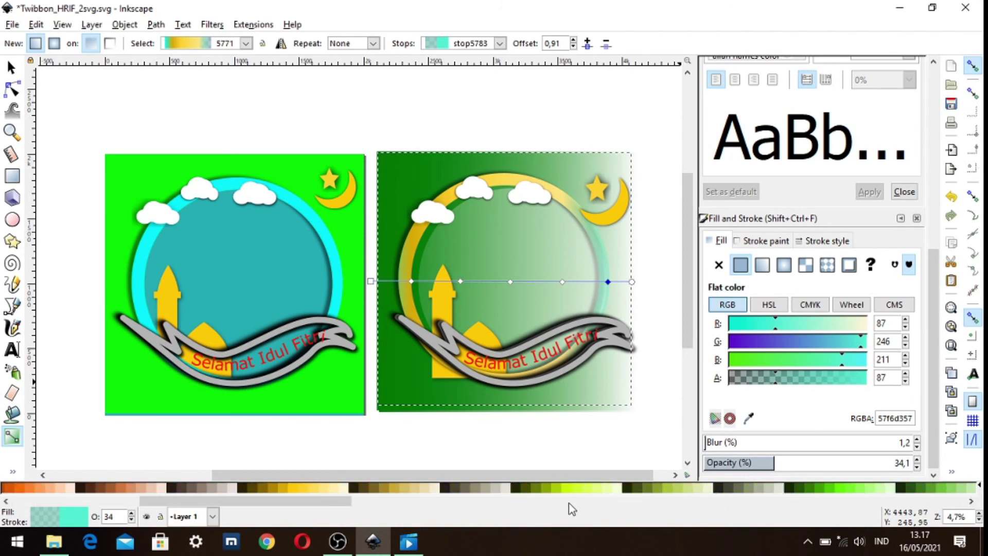
click(565, 489)
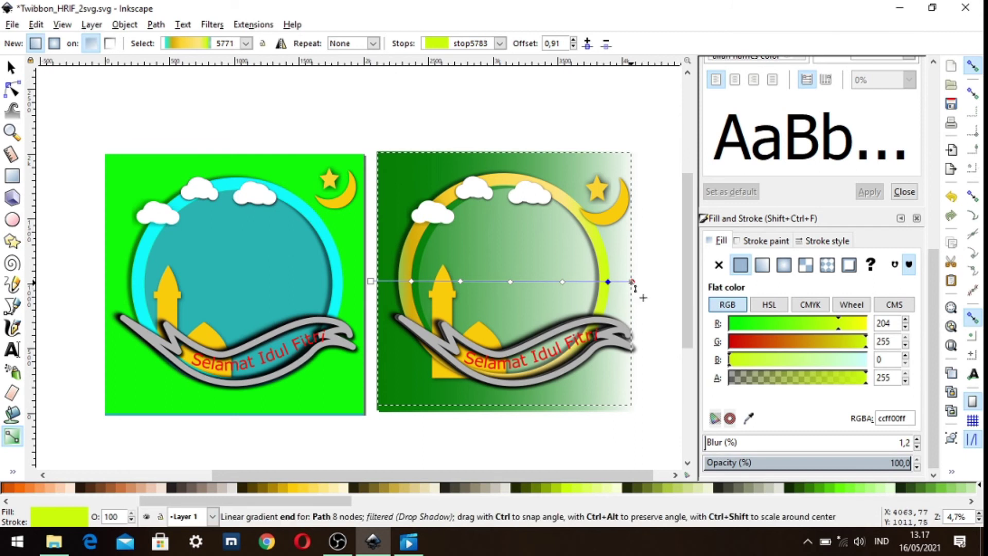
click(632, 281)
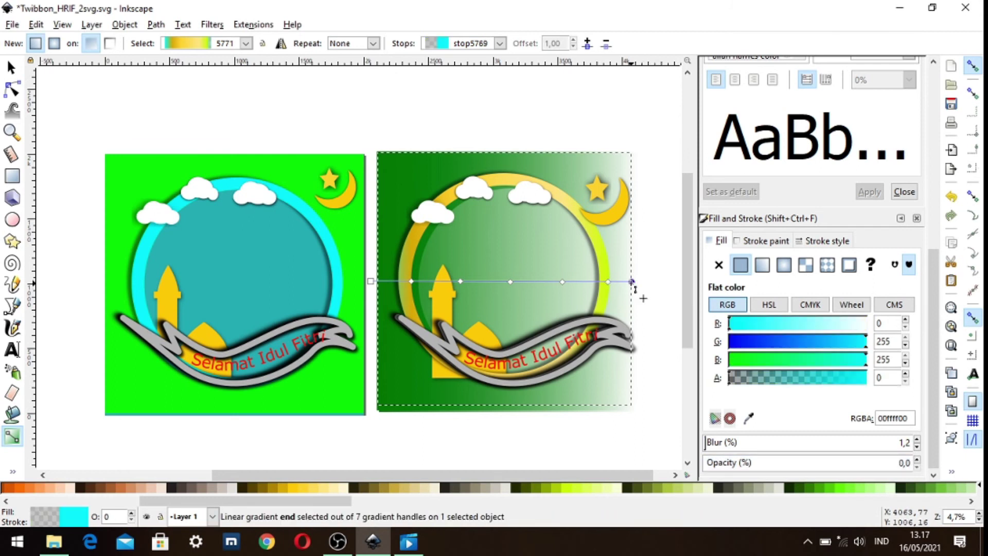
click(600, 490)
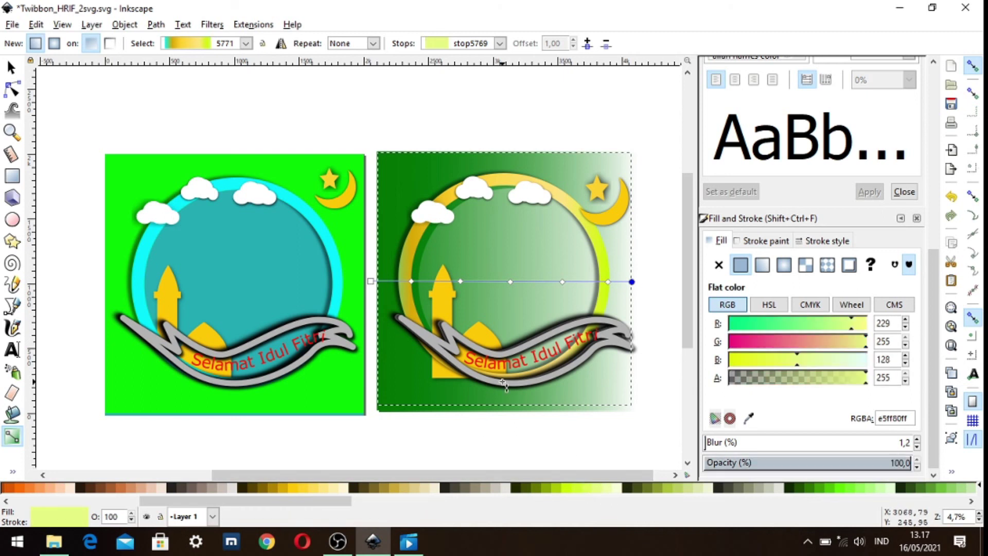
click(557, 281)
key(Tab)
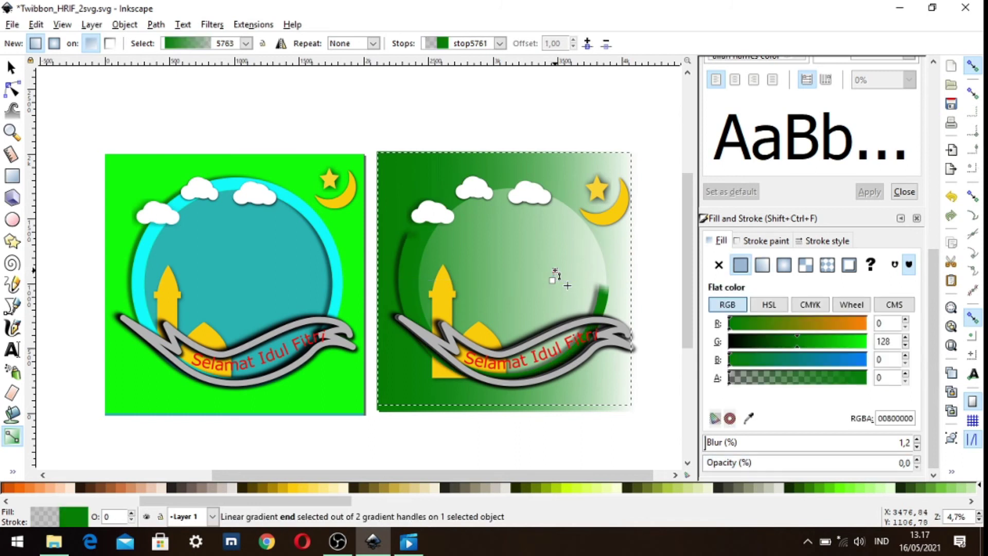
click(555, 269)
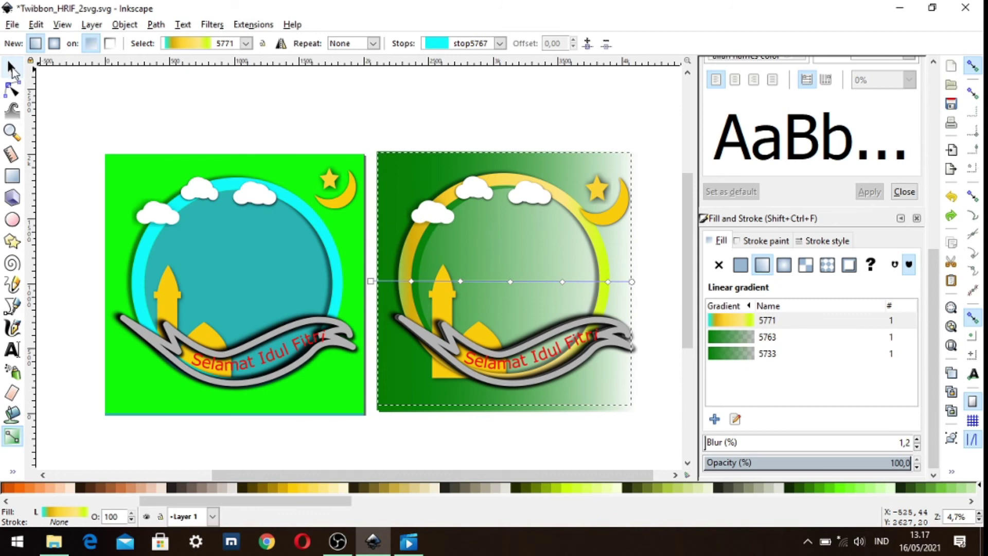
click(13, 70)
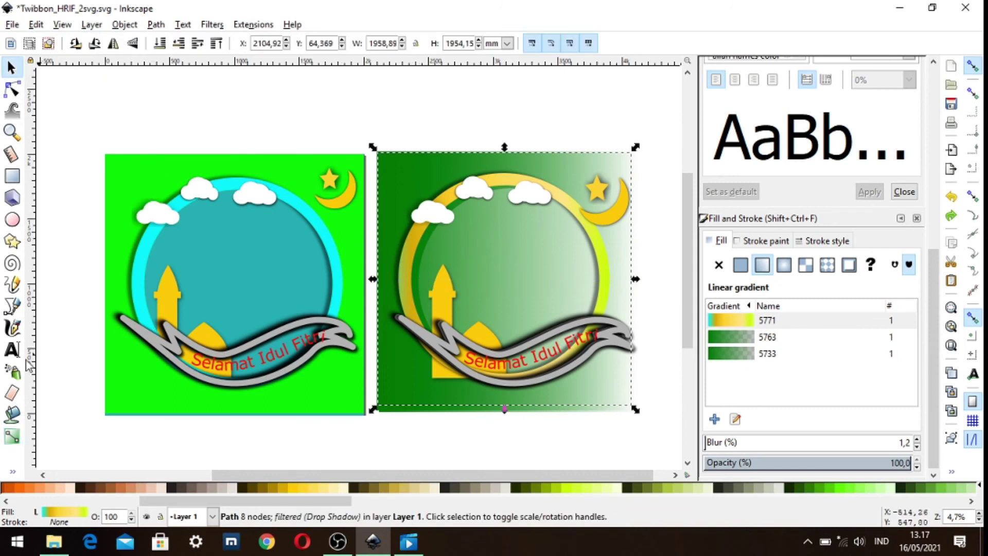
click(12, 437)
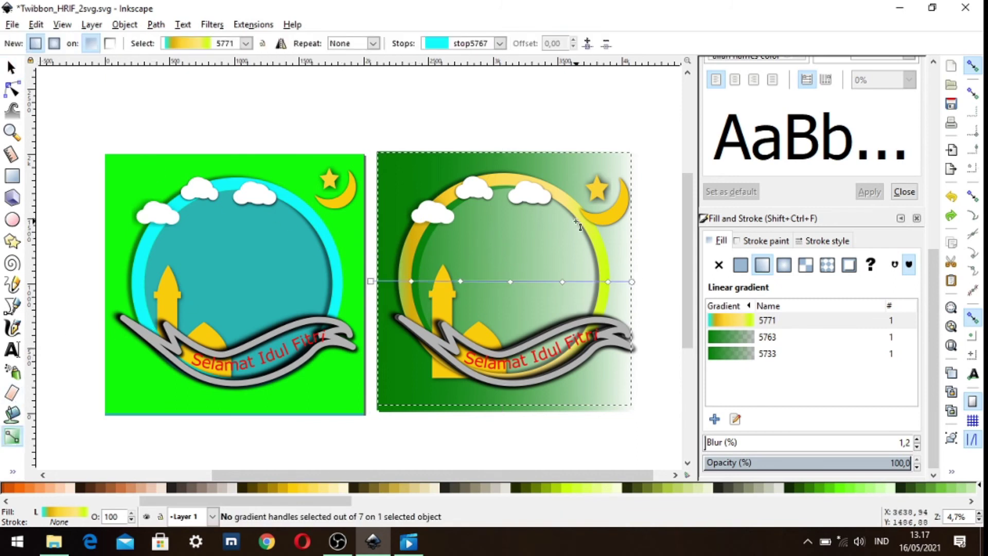
drag(565, 221, 606, 197)
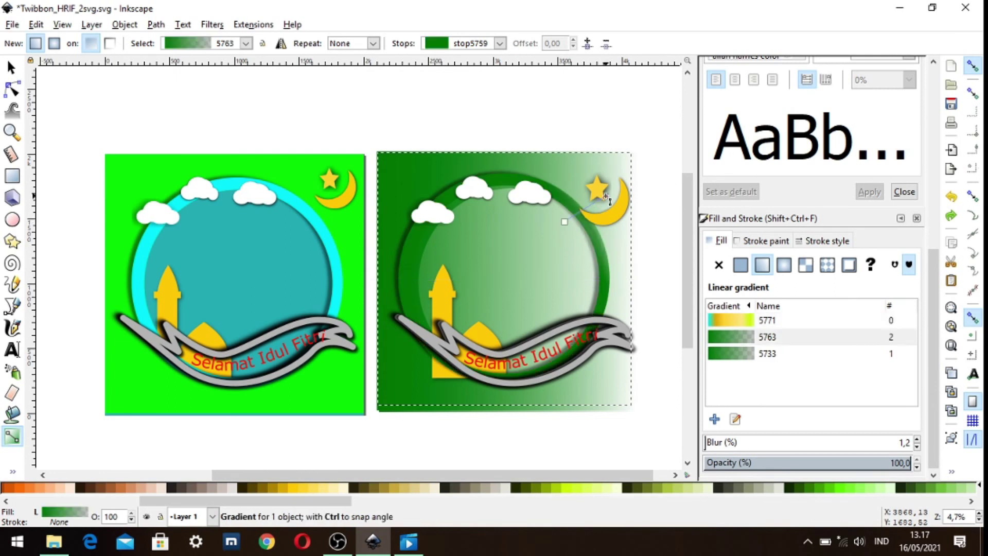
click(606, 197)
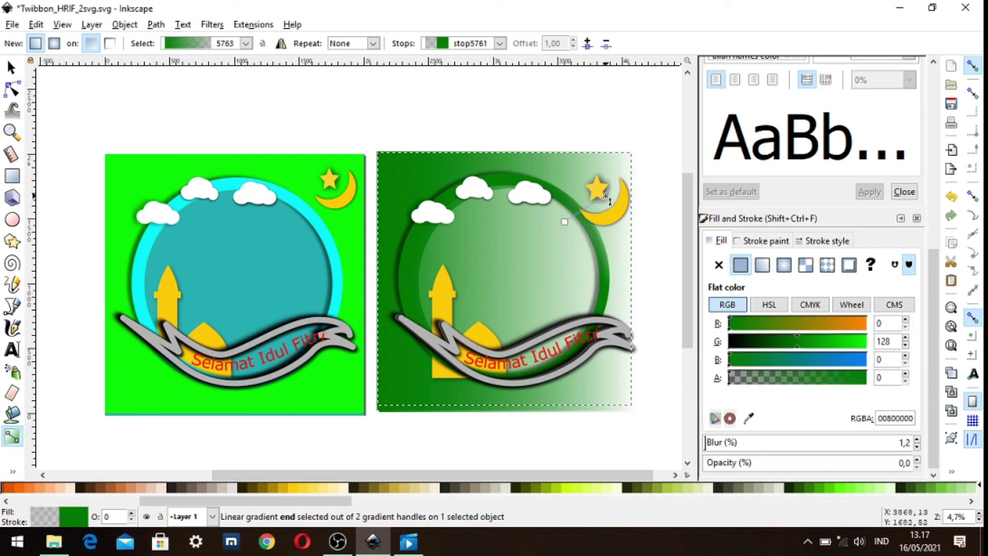
key(ctrl+z)
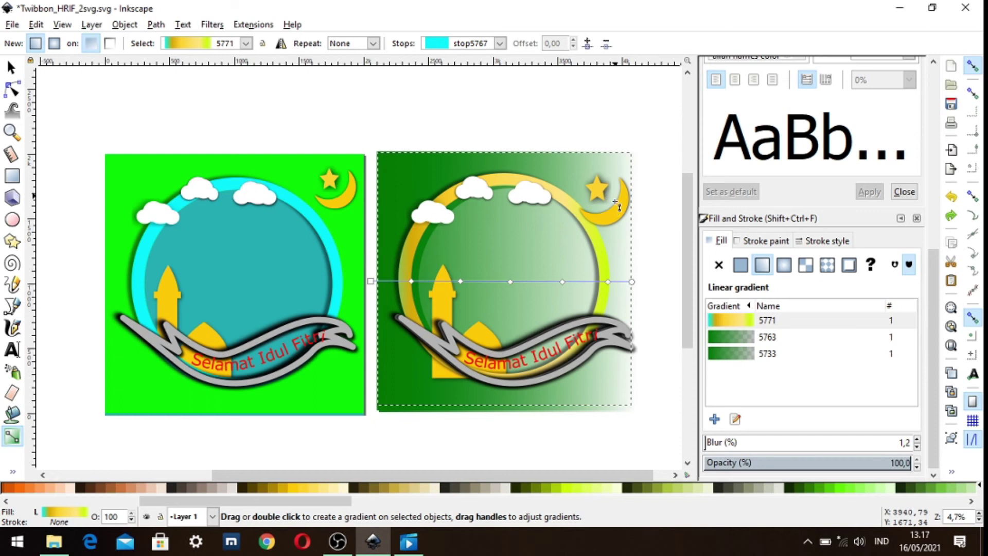
click(12, 67)
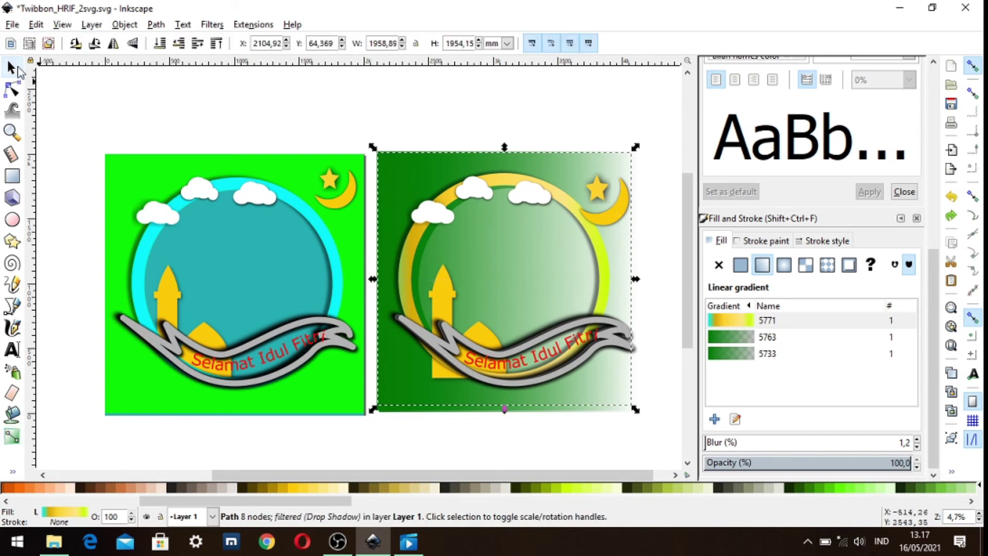
click(622, 210)
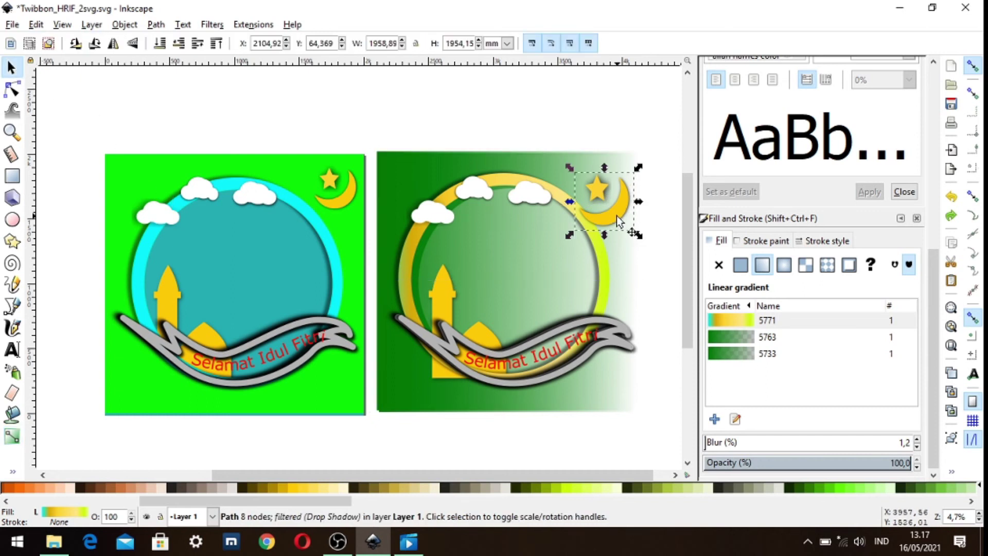
Give the star and moon a linear gradient with gold and pale yellow stops.
shift+click(598, 189)
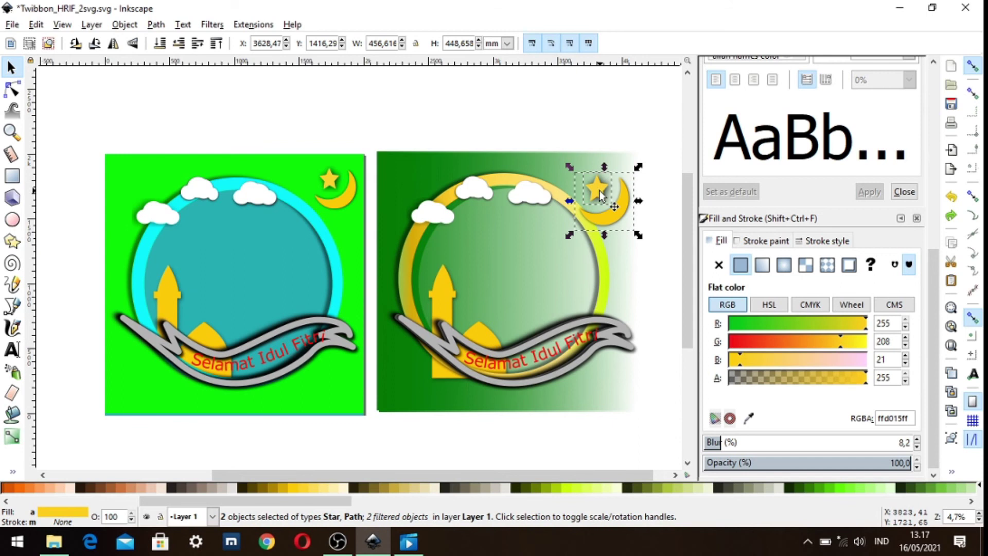
click(13, 441)
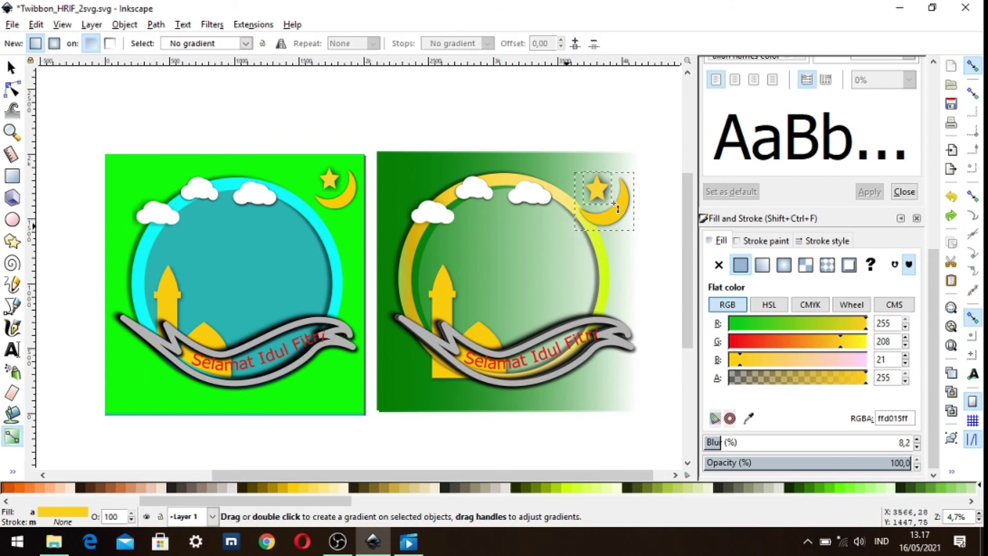
drag(567, 227, 652, 182)
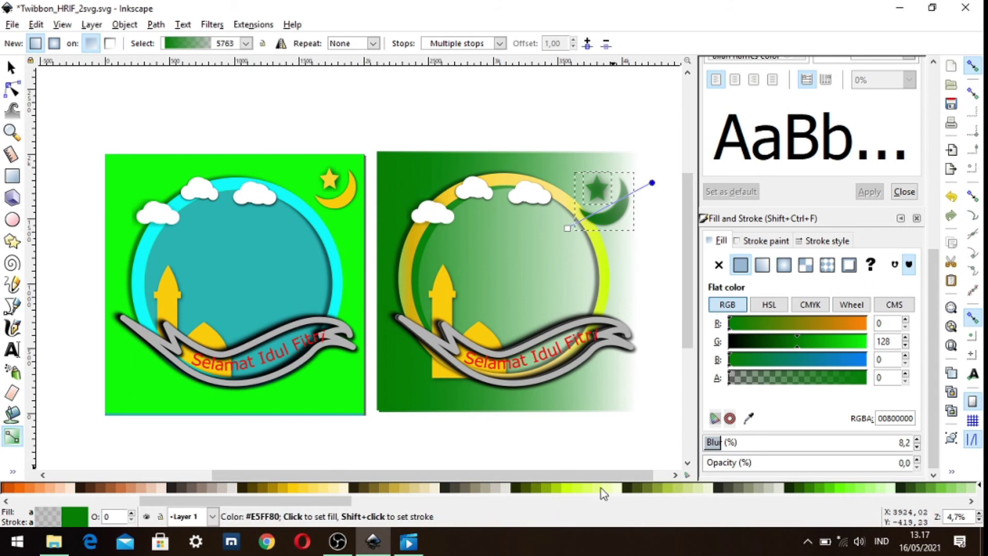
double_click(592, 215)
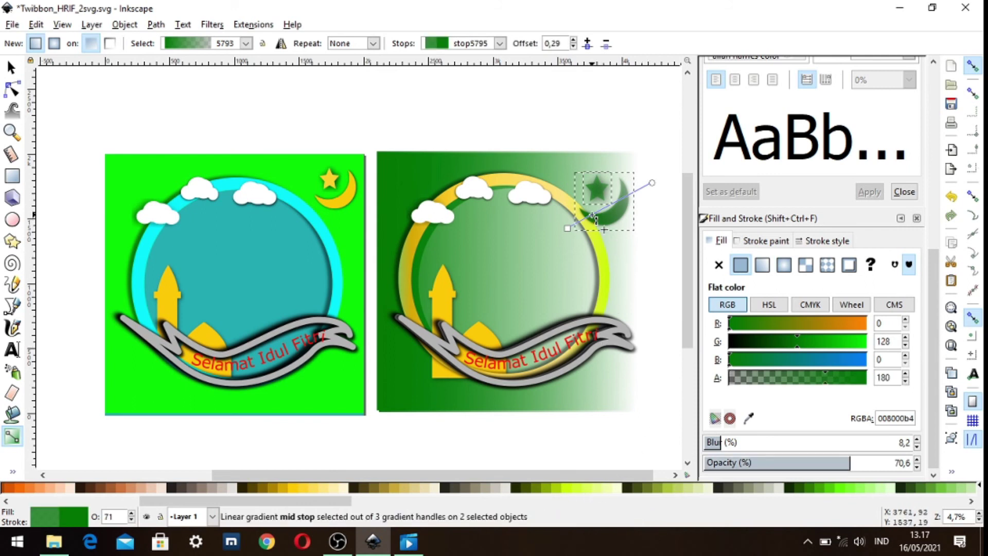
click(566, 488)
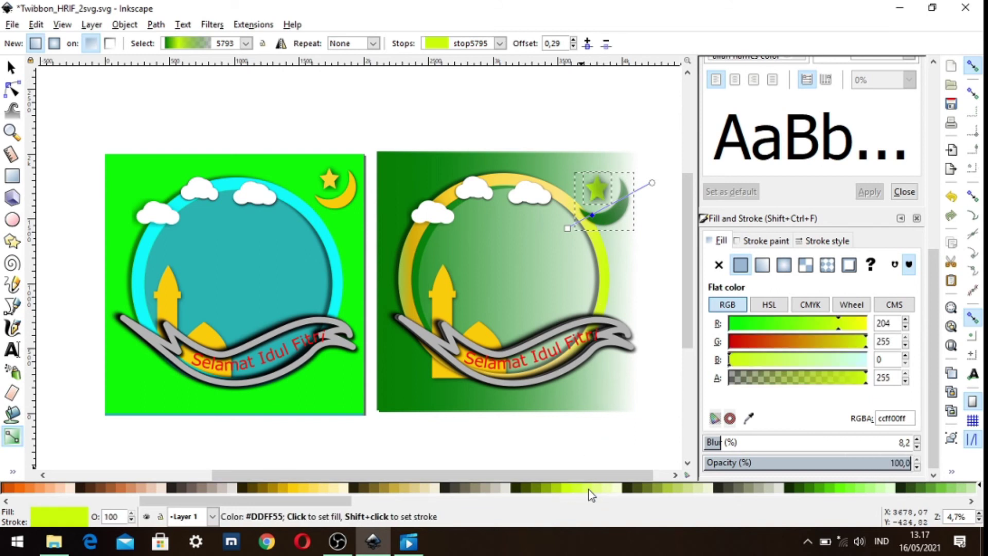
click(290, 487)
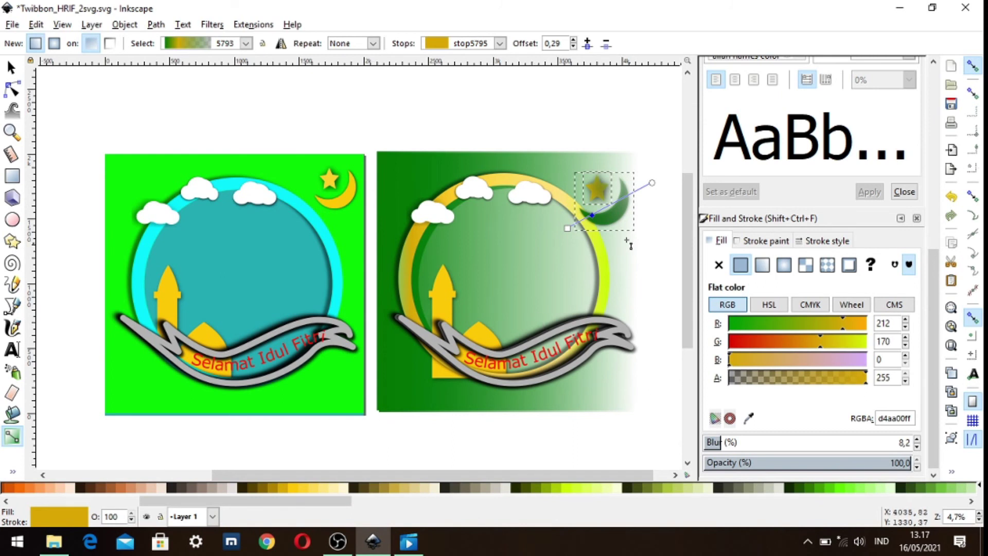
click(617, 202)
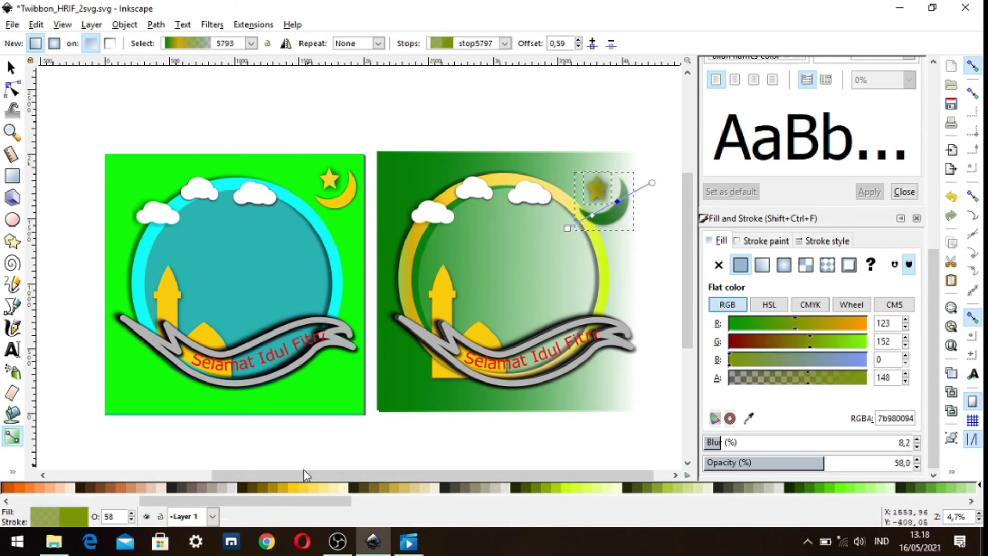
click(301, 489)
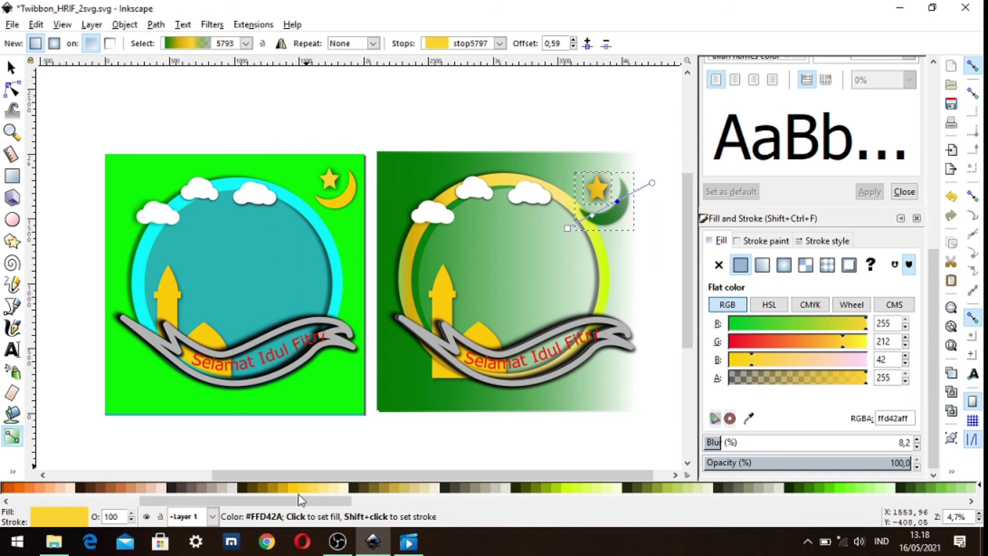
click(618, 202)
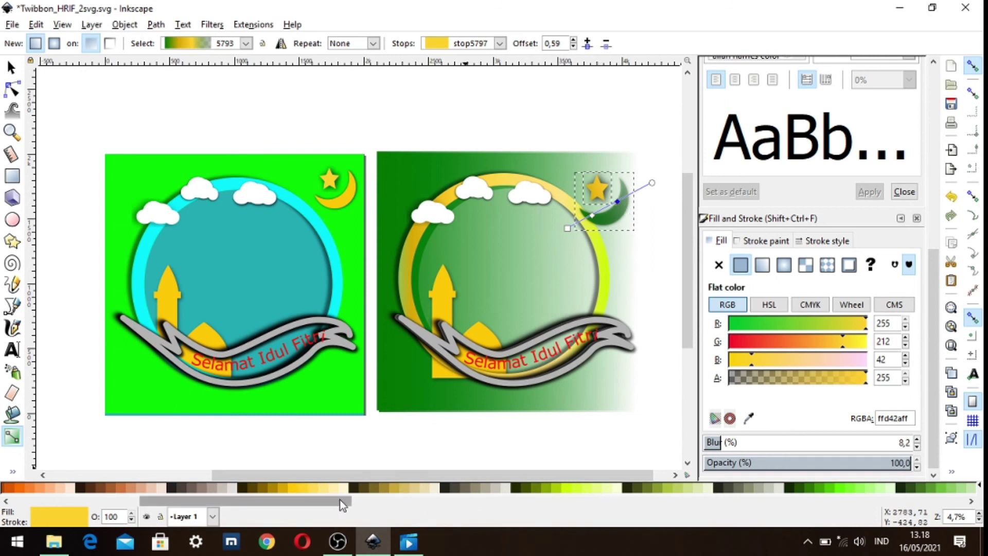
click(324, 487)
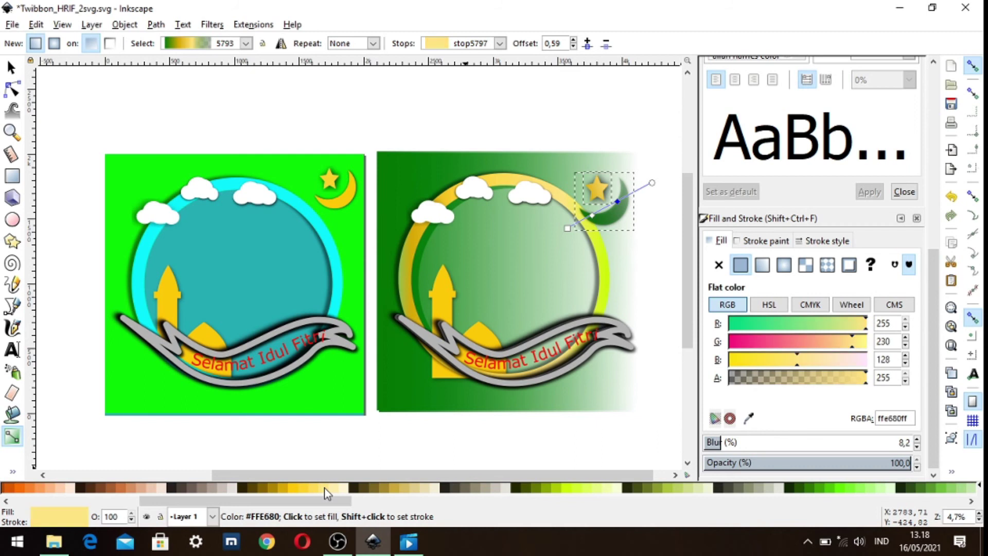
Make the 0.83 stop yellow-green, middle stop golden yellow, and extend the gradient upper-right.
click(638, 190)
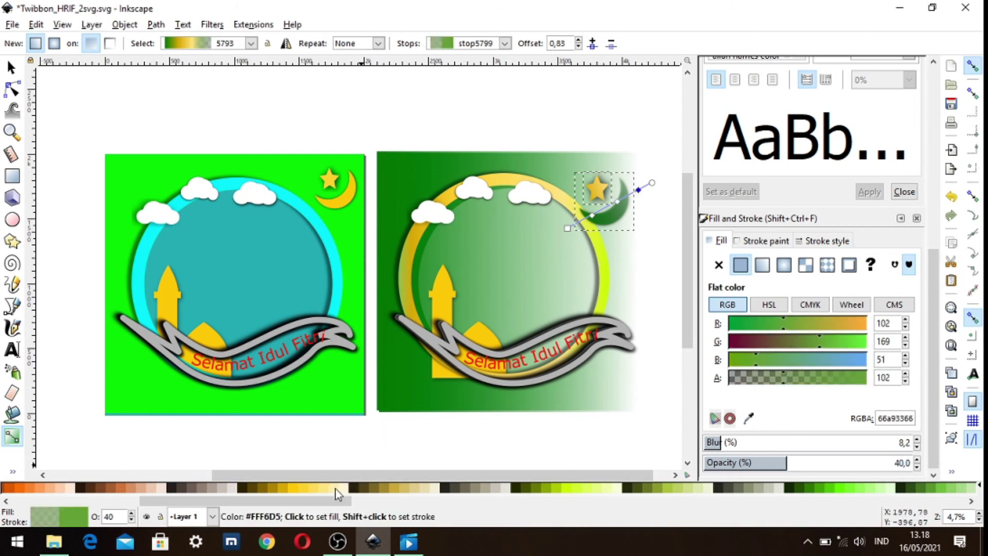
click(291, 488)
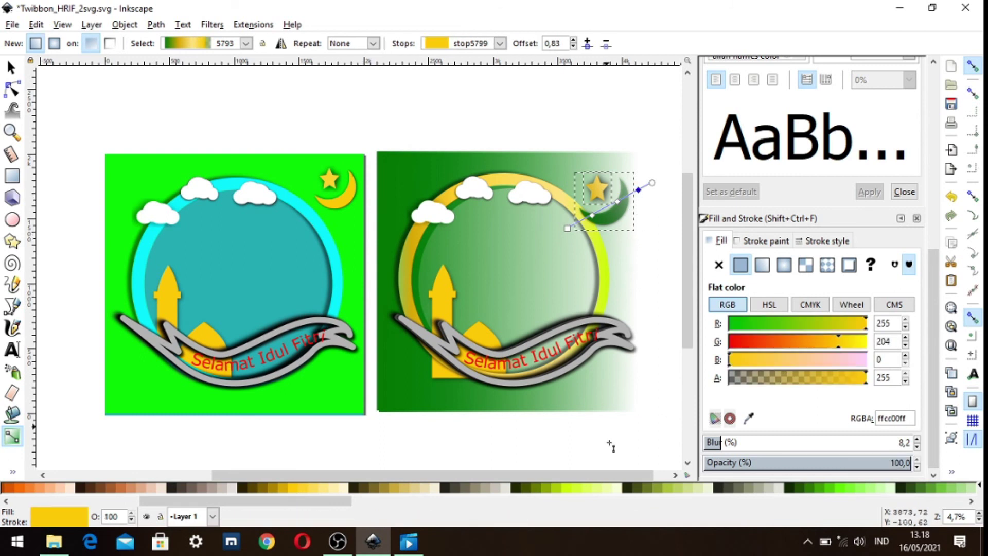
click(575, 487)
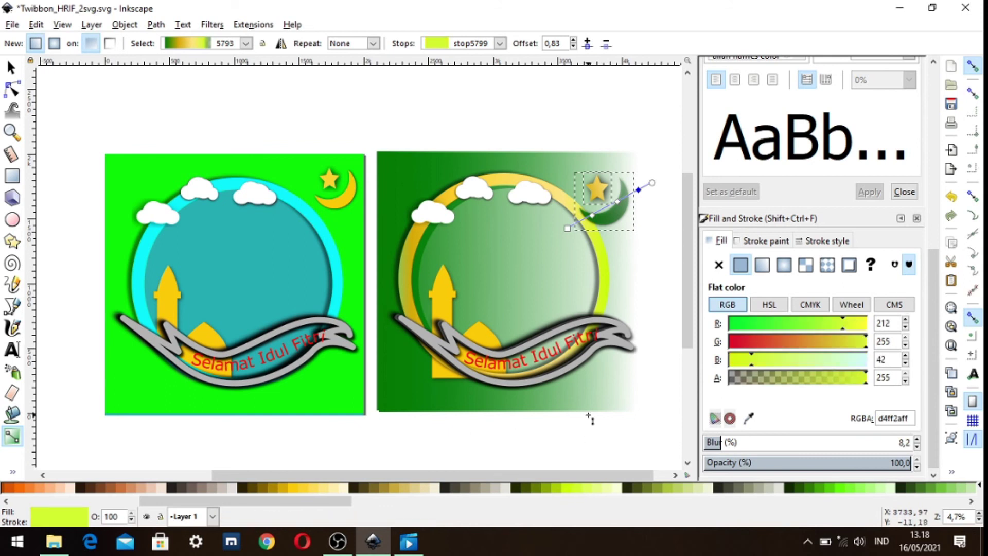
click(617, 201)
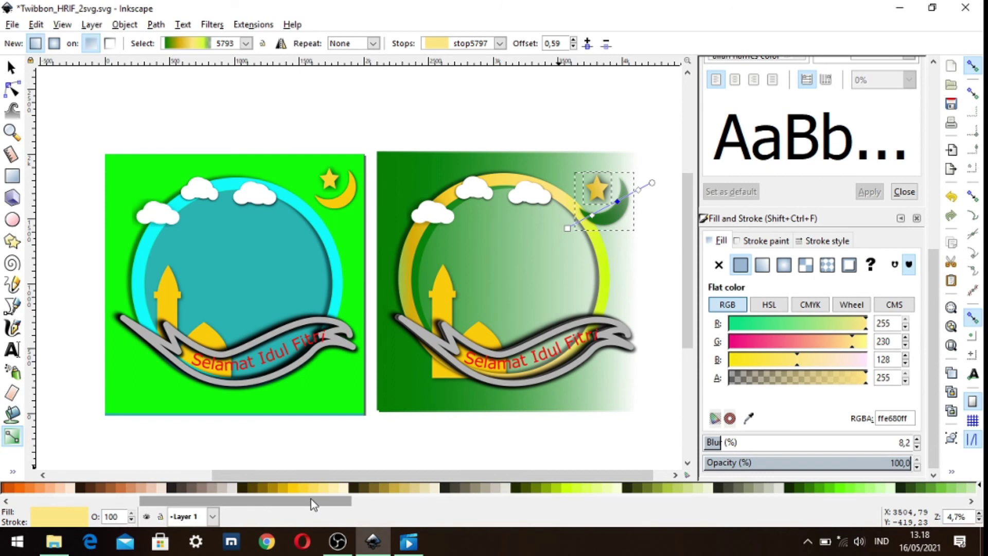
click(302, 487)
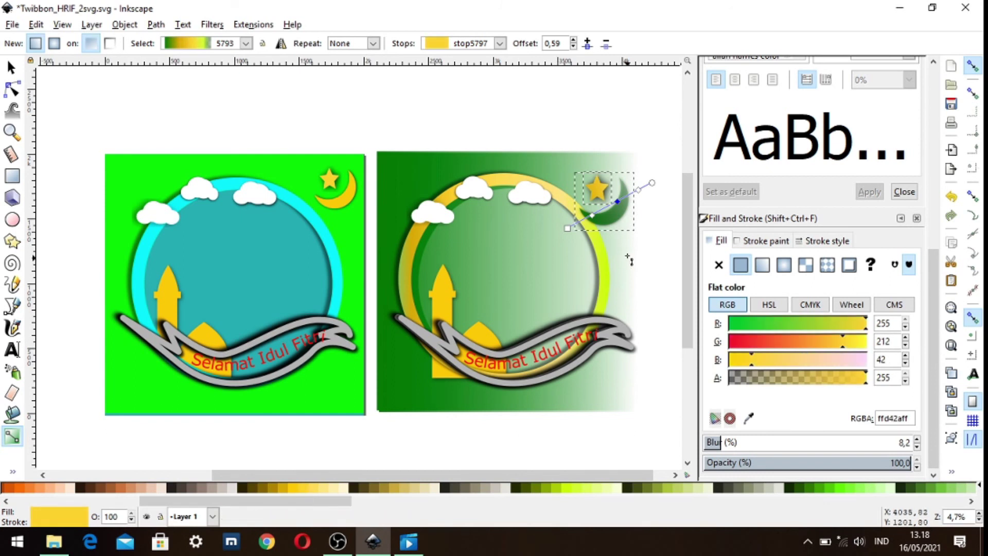
drag(652, 182, 655, 169)
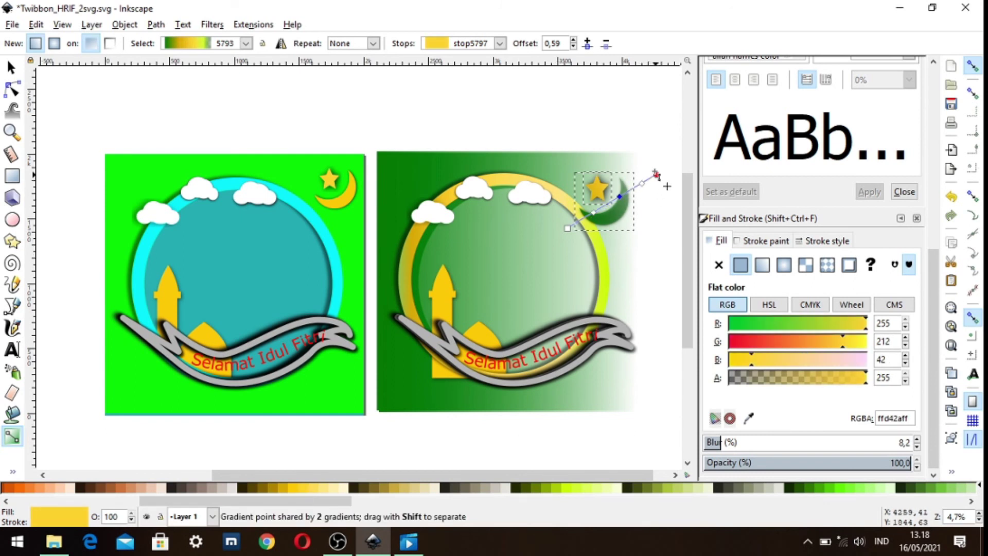
click(655, 169)
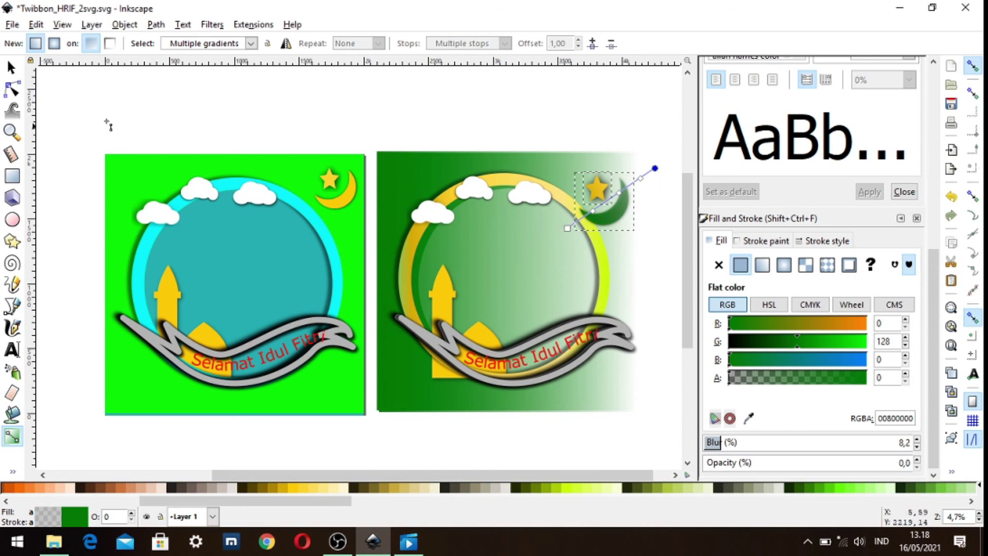
Give the crescent moon alone a yellow-to-green gradient stretched slightly rightward.
click(11, 67)
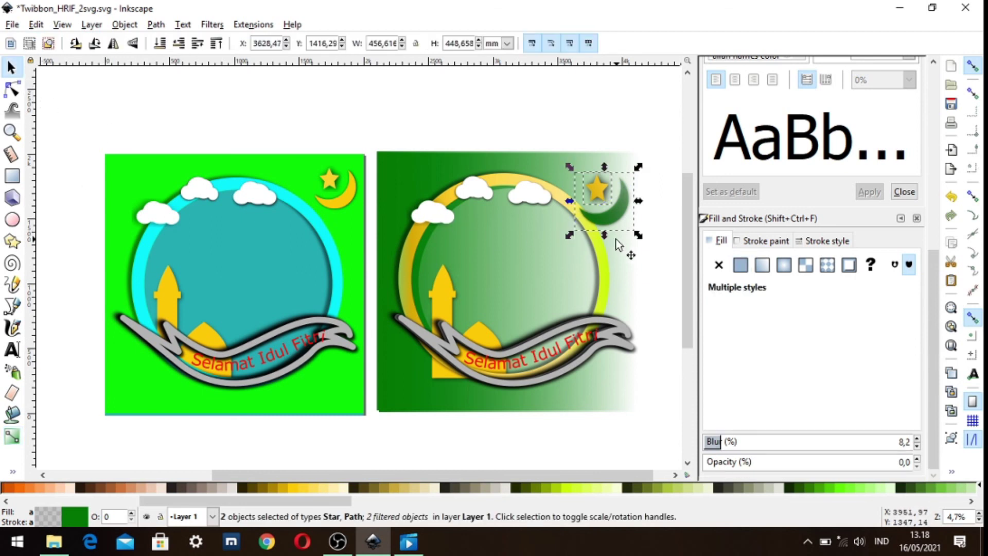
click(304, 116)
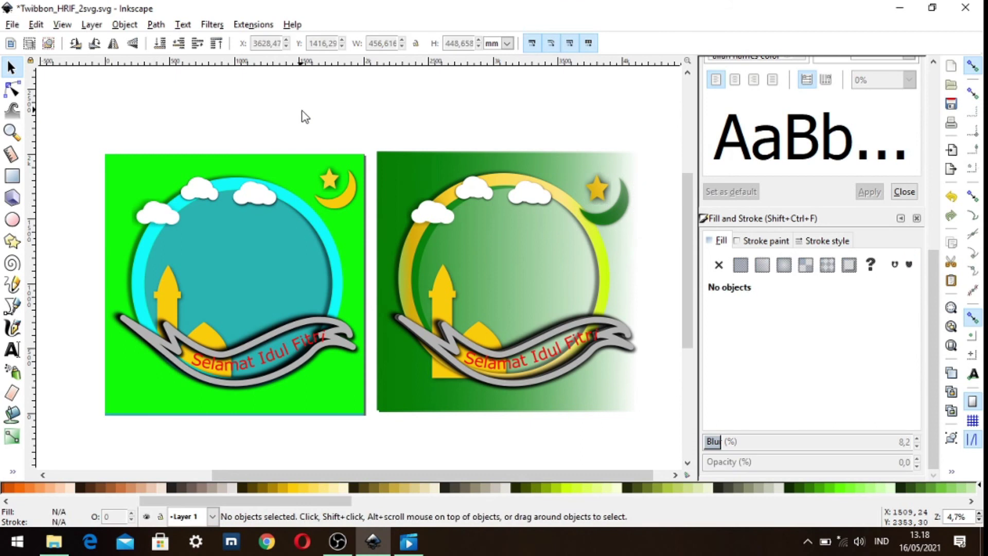
click(600, 218)
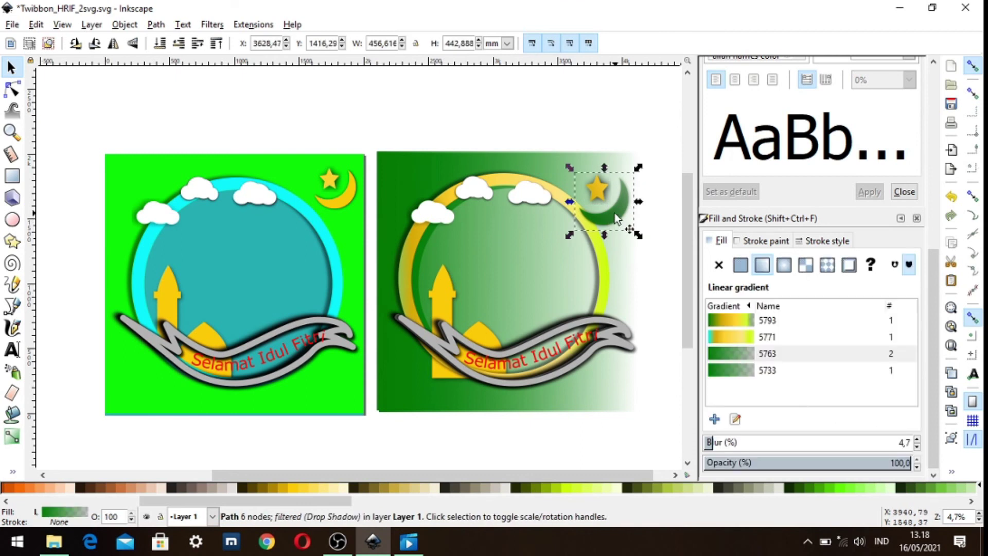
click(11, 437)
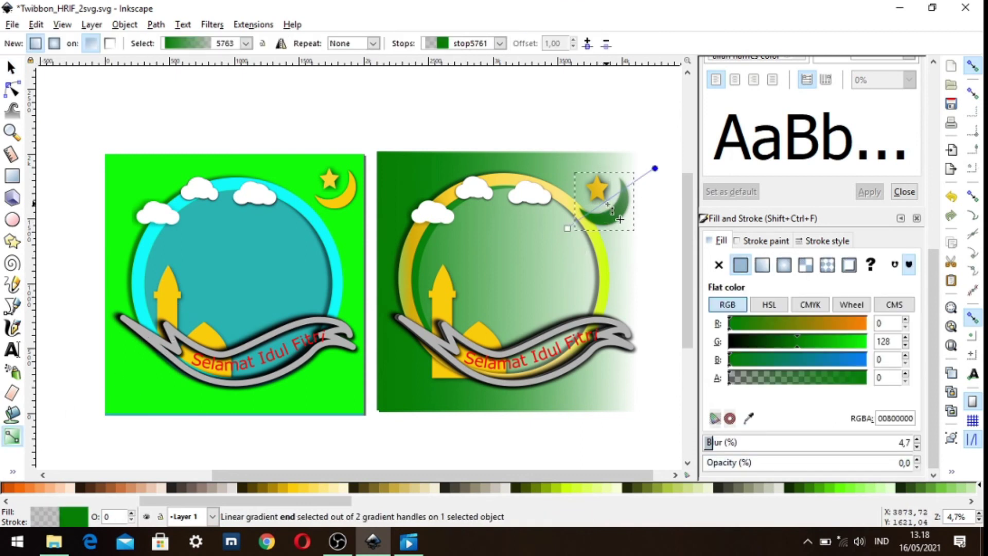
drag(604, 204, 639, 209)
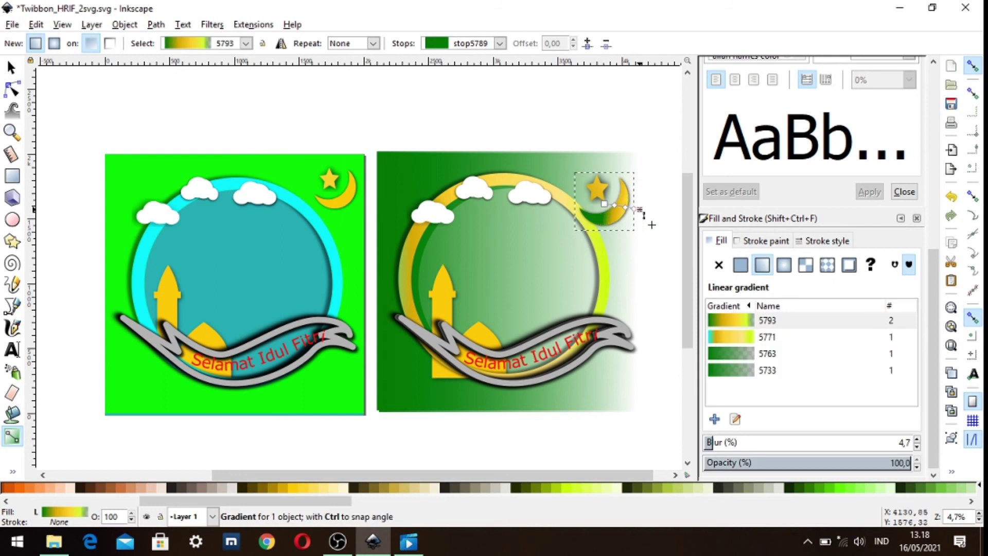
drag(645, 209, 651, 208)
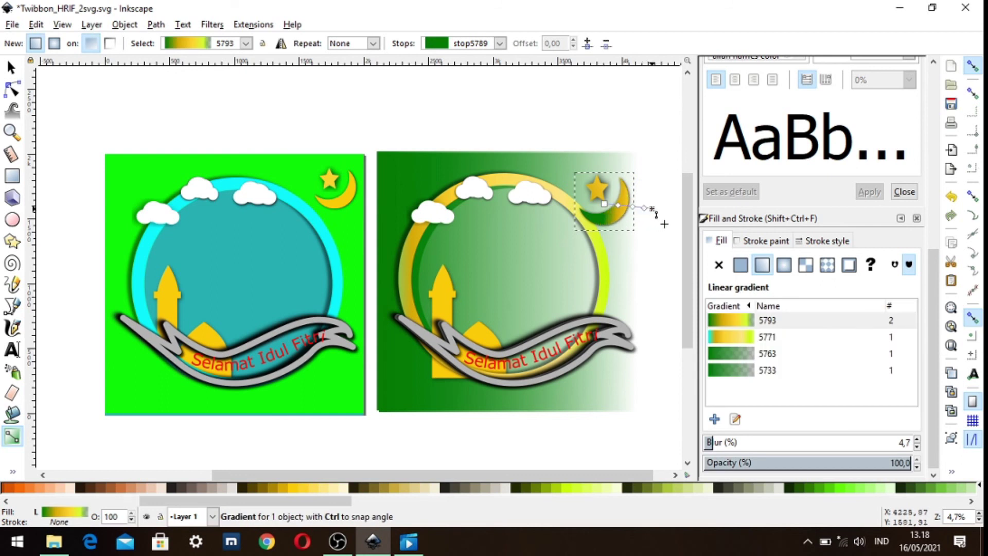
click(652, 209)
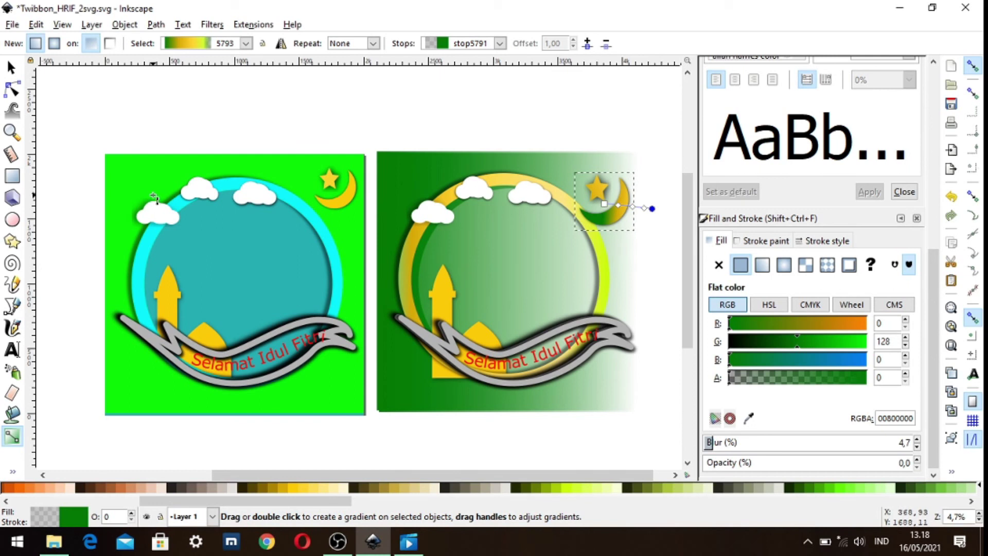
click(12, 68)
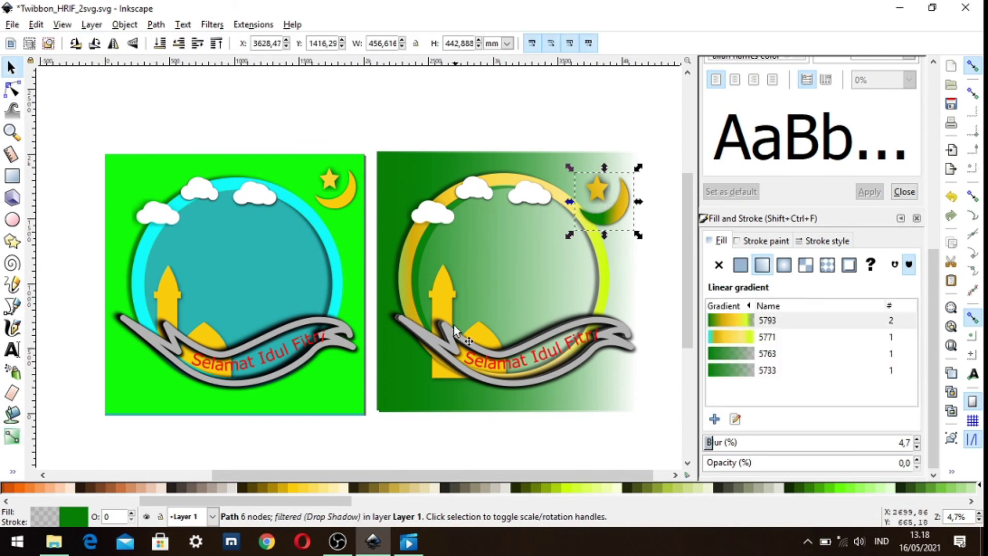
Lay a horizontal gradient across the mosque with gold and golden-yellow stops.
click(444, 299)
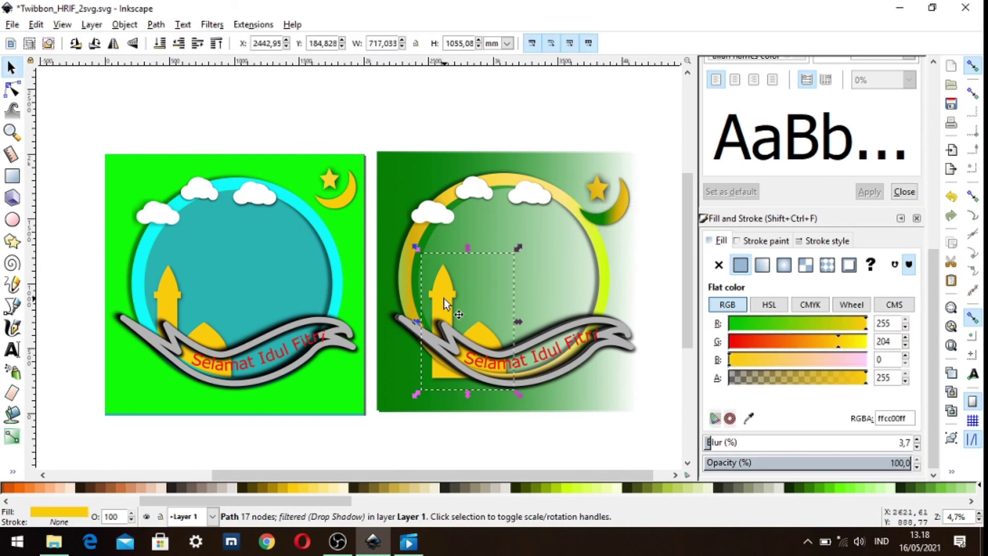
click(11, 436)
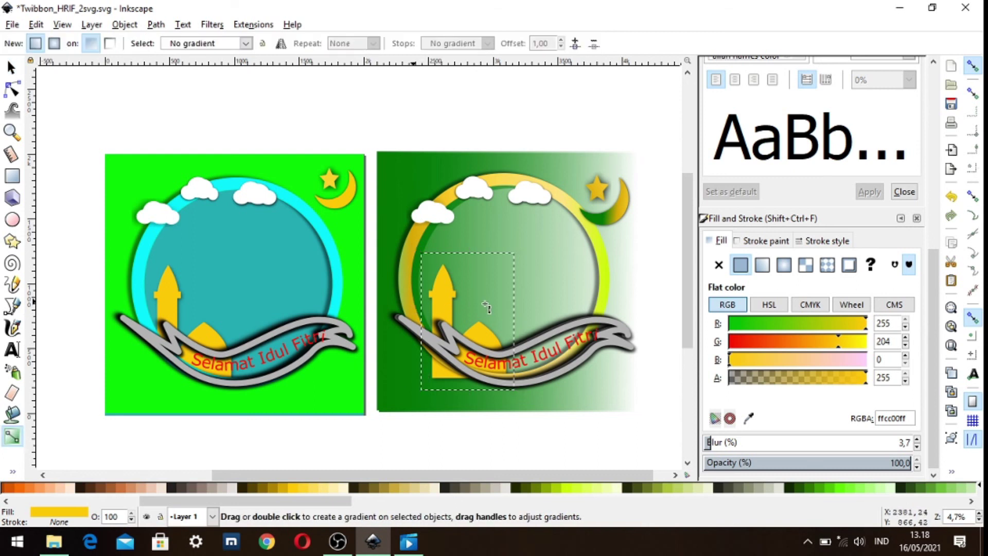
drag(410, 301, 533, 301)
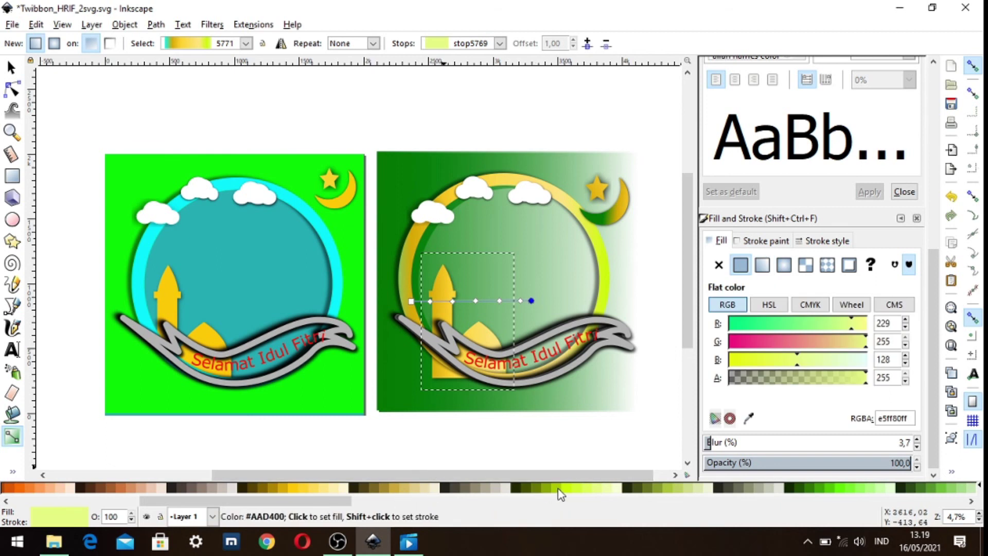
click(453, 302)
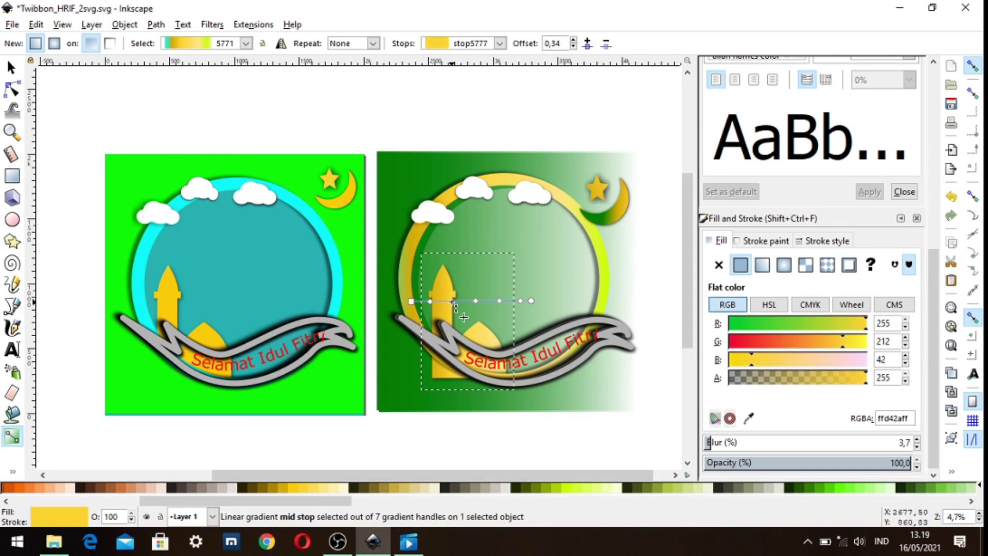
click(283, 489)
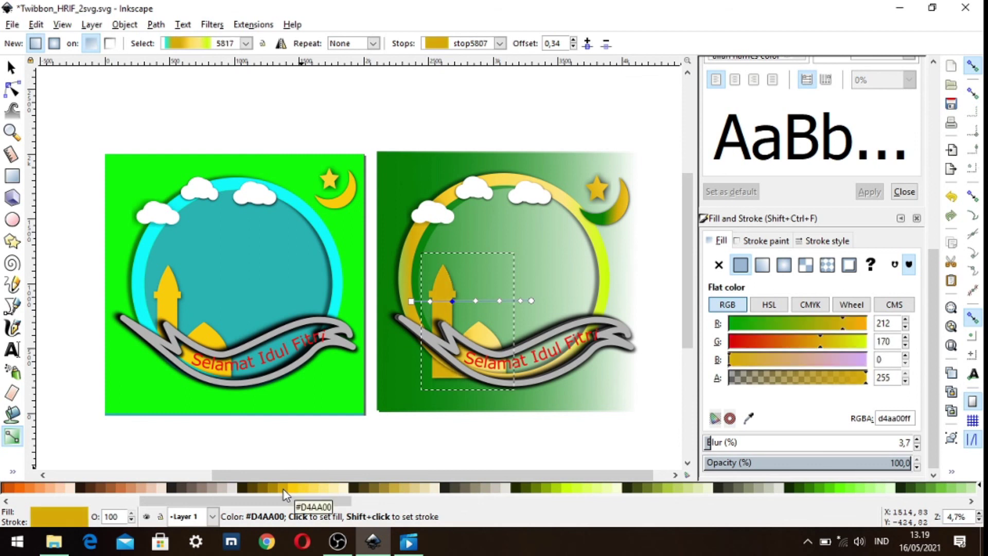
click(476, 301)
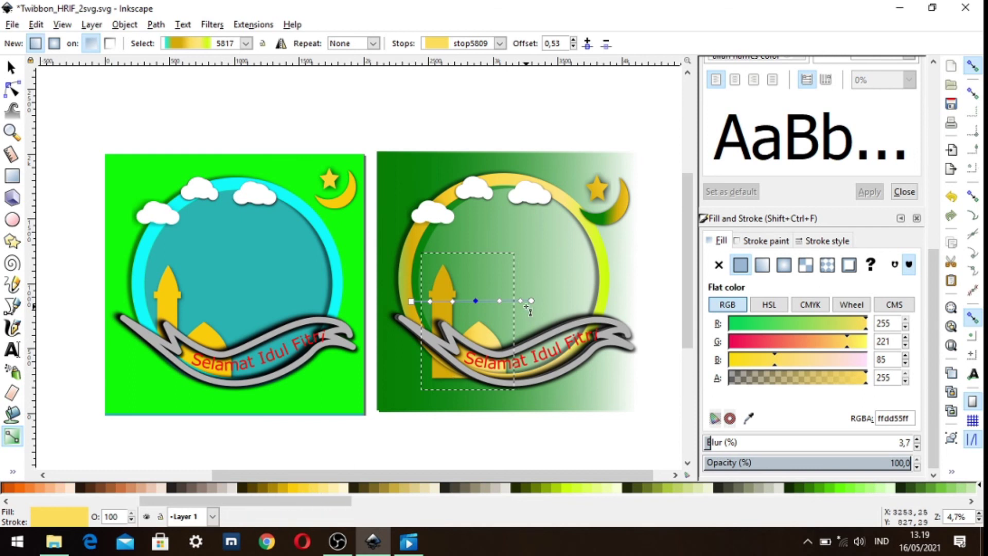
drag(531, 300, 557, 300)
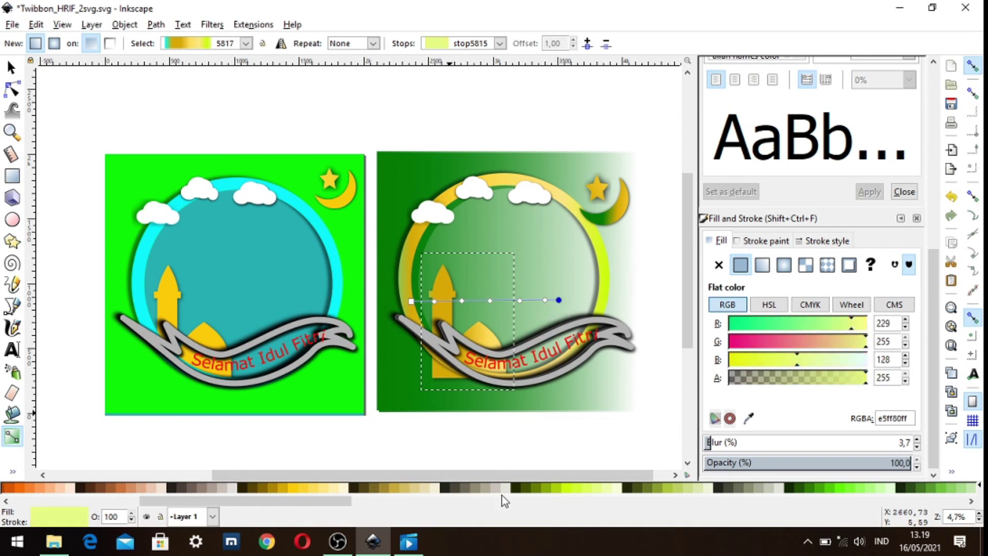
click(311, 488)
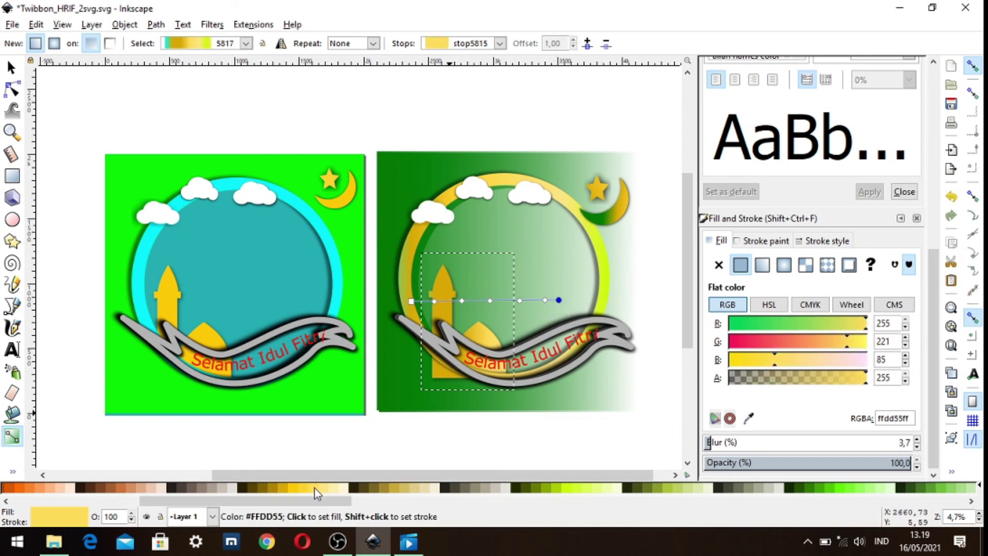
Make the mosque's middle stop pale yellow and shorten the gradient toward the left.
click(490, 301)
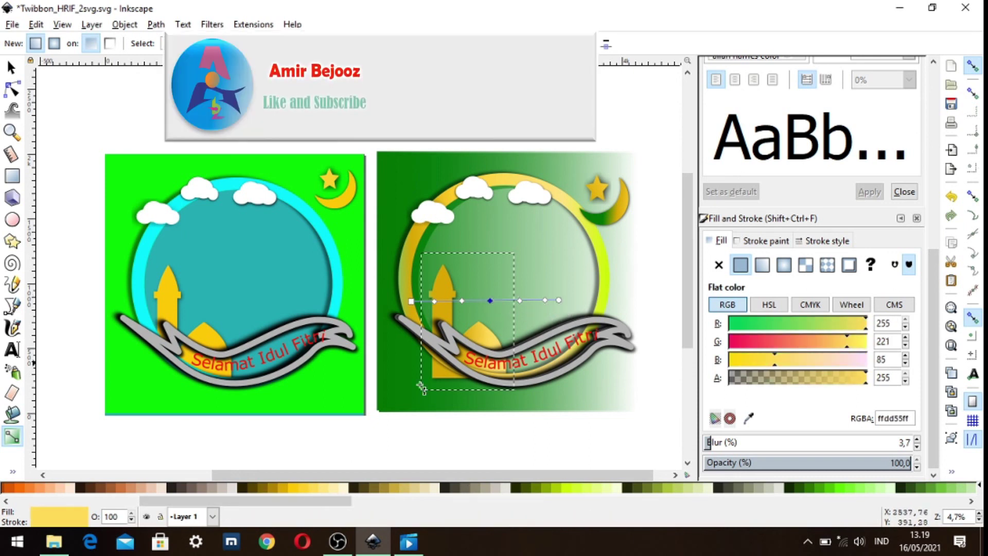
click(341, 488)
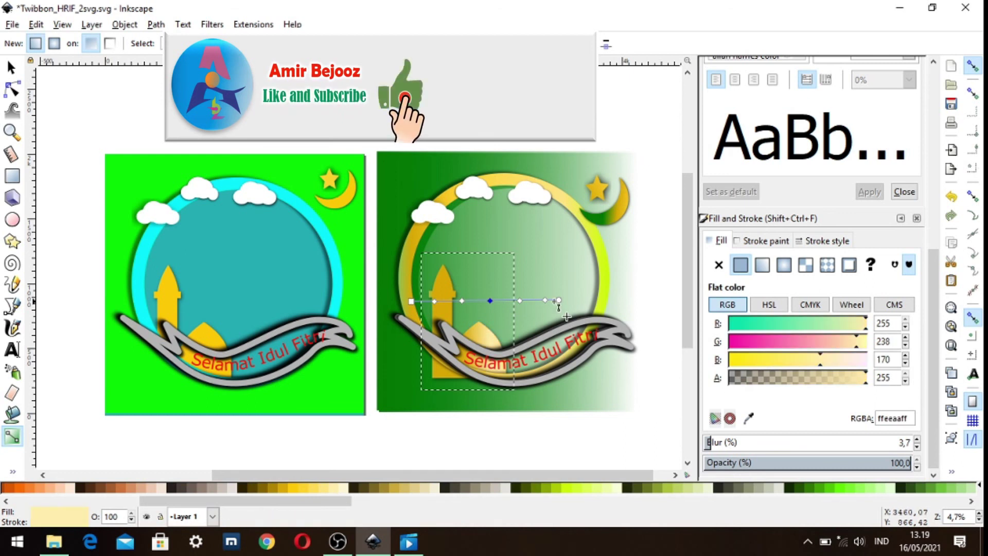
drag(559, 300, 533, 291)
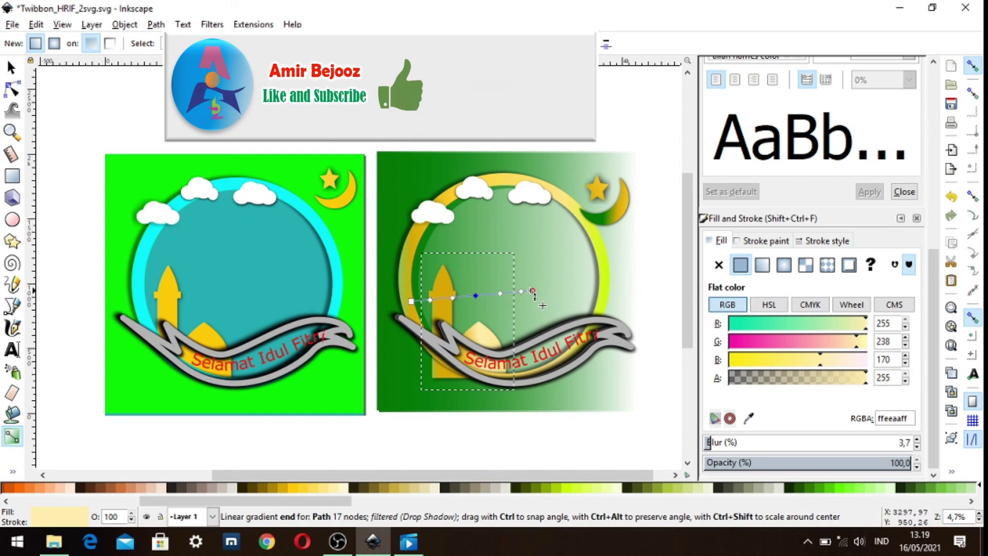
click(533, 291)
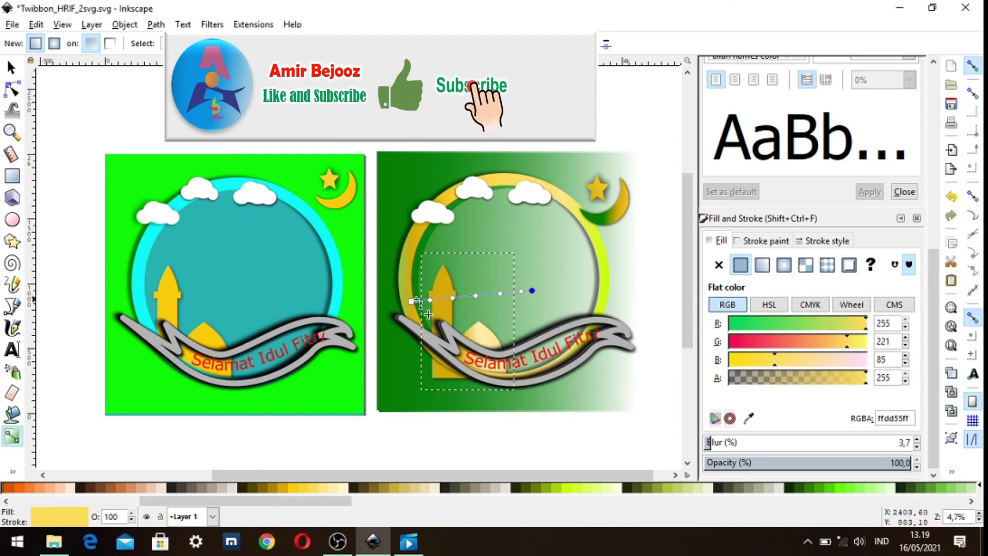
click(426, 300)
drag(532, 291, 502, 298)
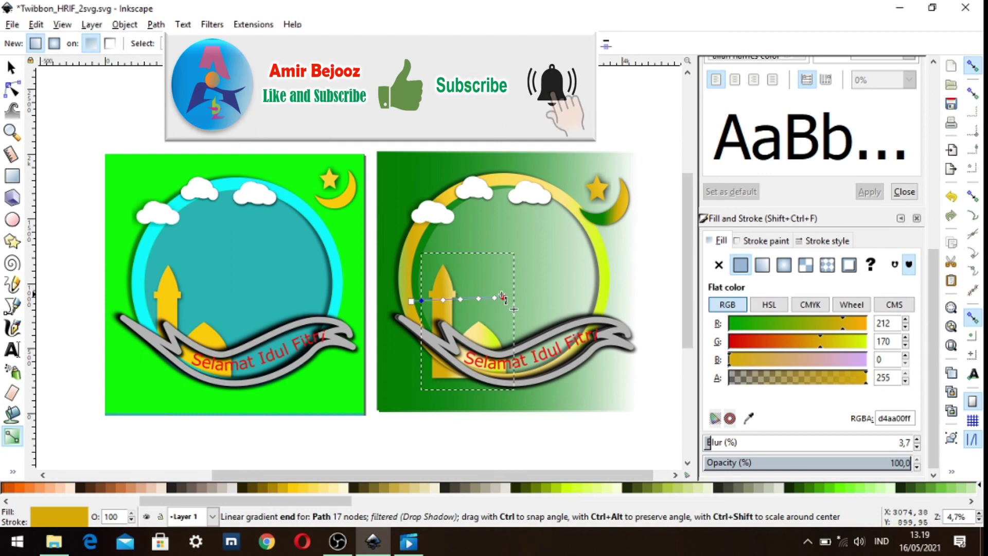
click(502, 297)
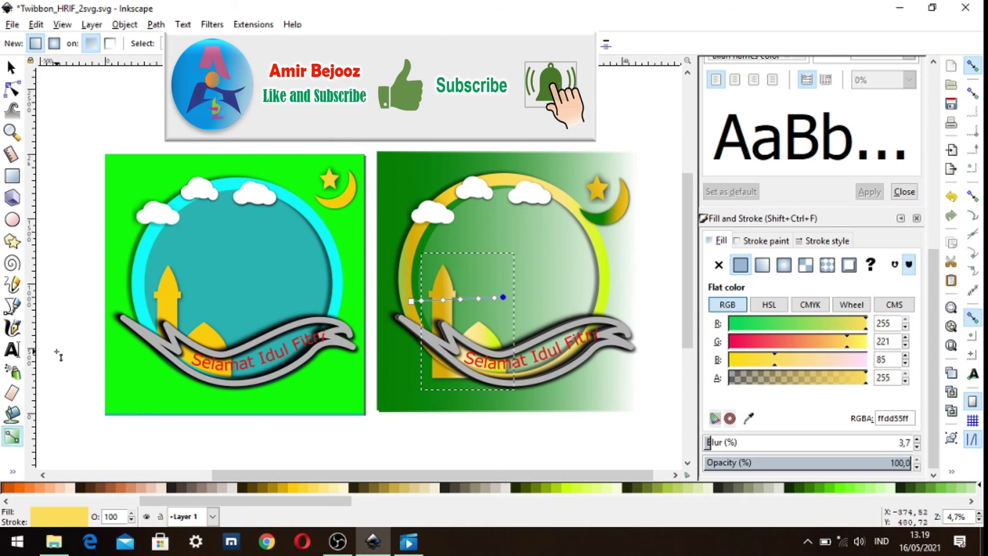
Apply a linear gradient across the grey ribbon and add five stops along it.
click(12, 73)
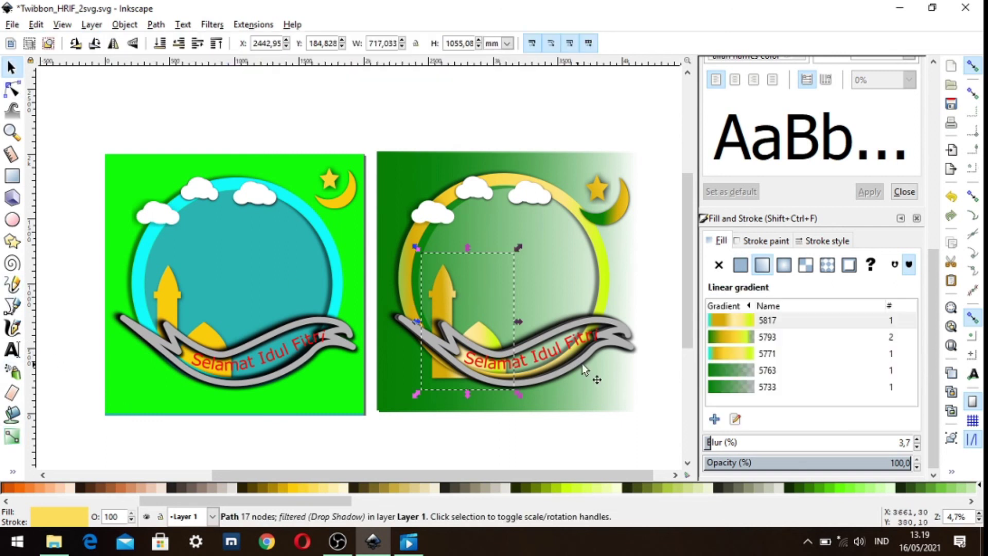
click(615, 340)
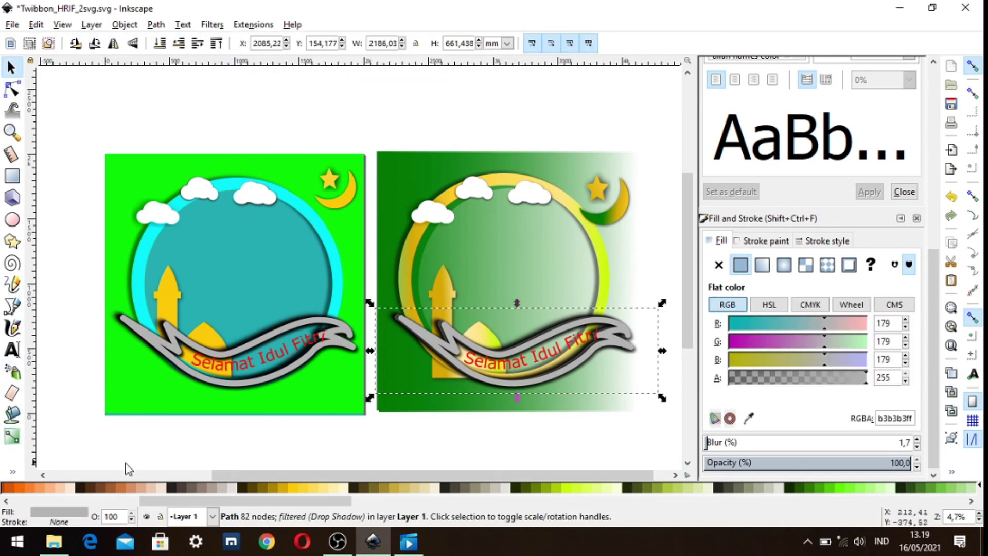
click(16, 437)
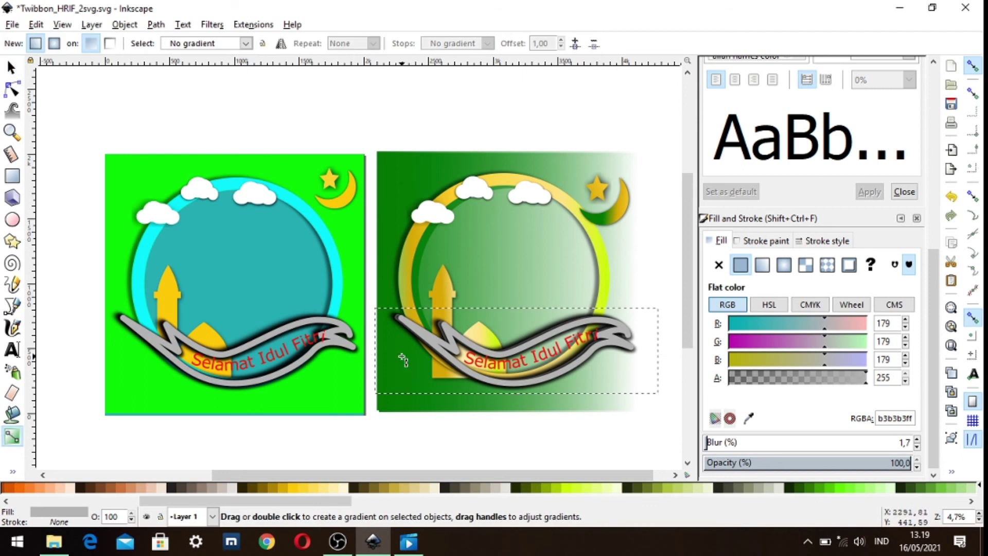
double_click(637, 361)
drag(638, 360, 661, 359)
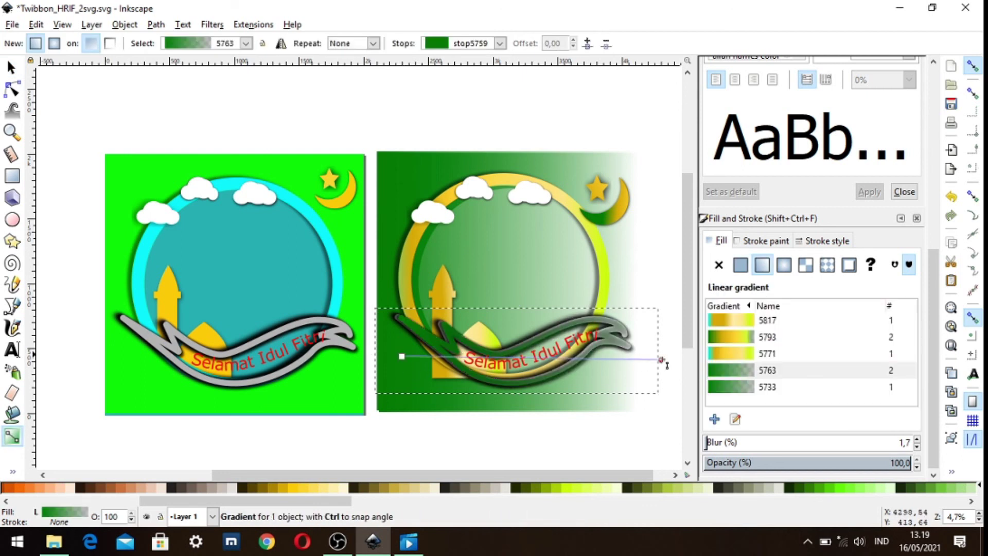
double_click(436, 357)
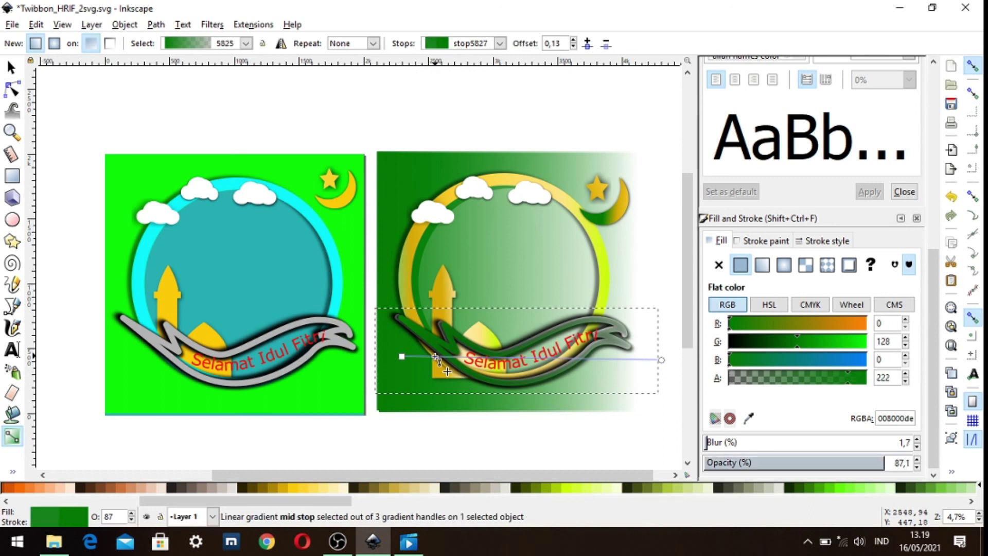
double_click(470, 356)
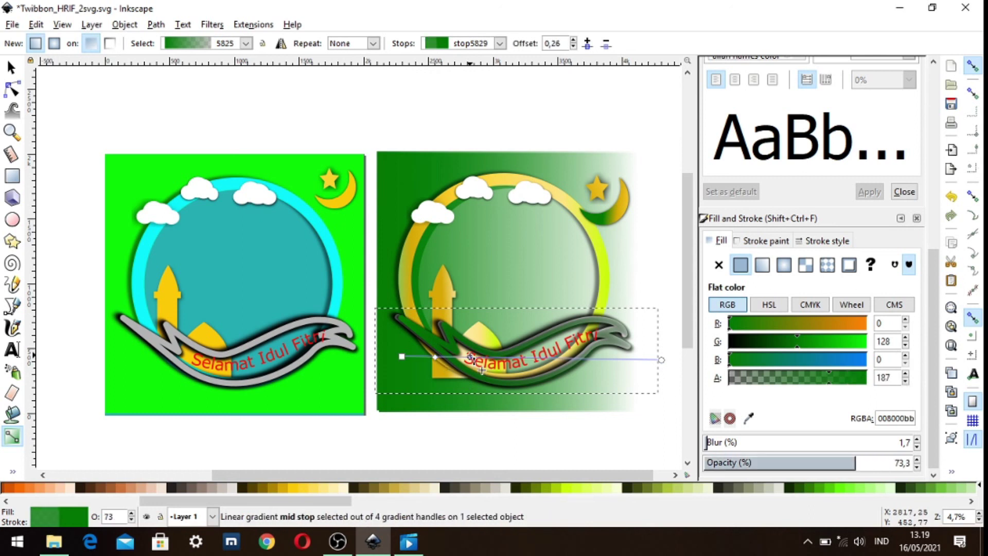
double_click(509, 357)
double_click(552, 357)
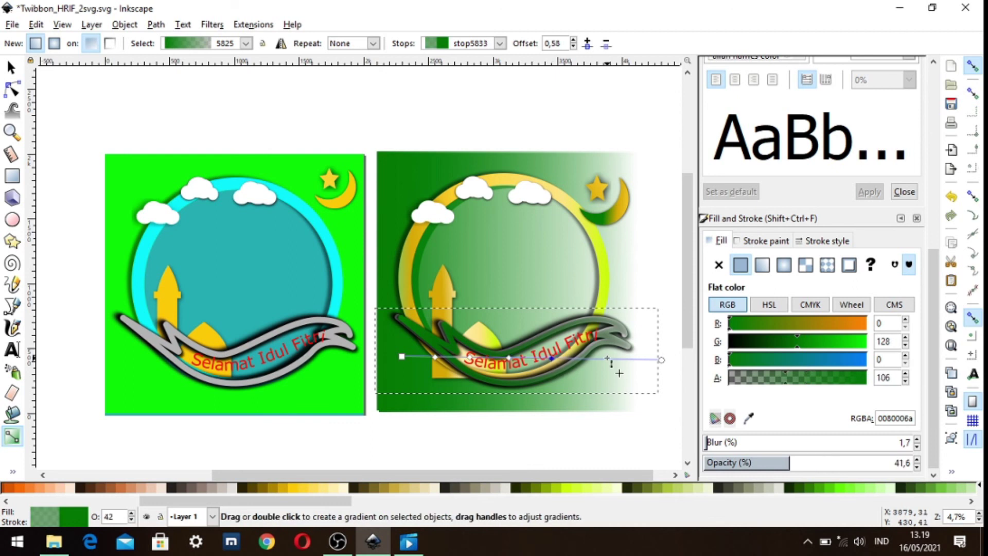
double_click(601, 358)
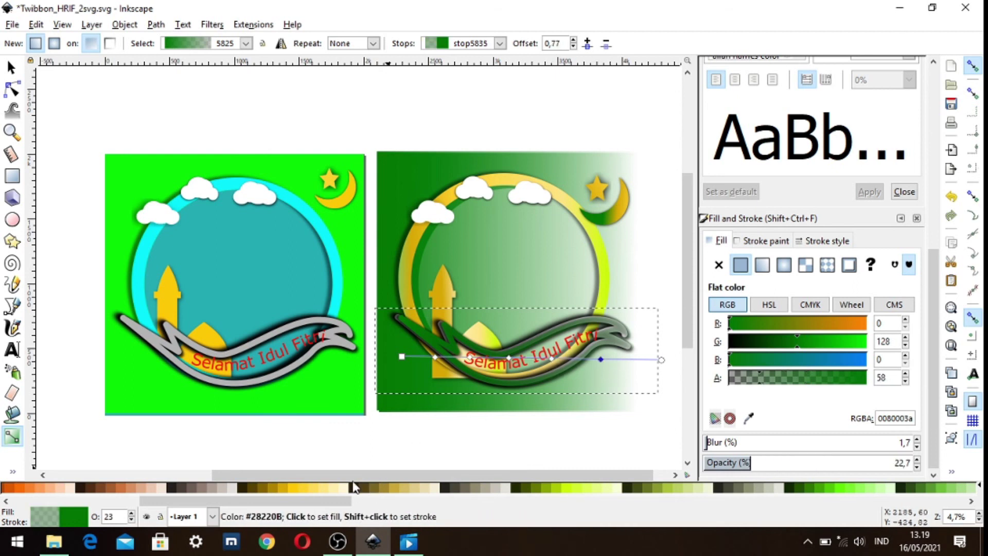
Colour the ribbon stops yellow, yellow-green, light yellow and light grey.
click(435, 357)
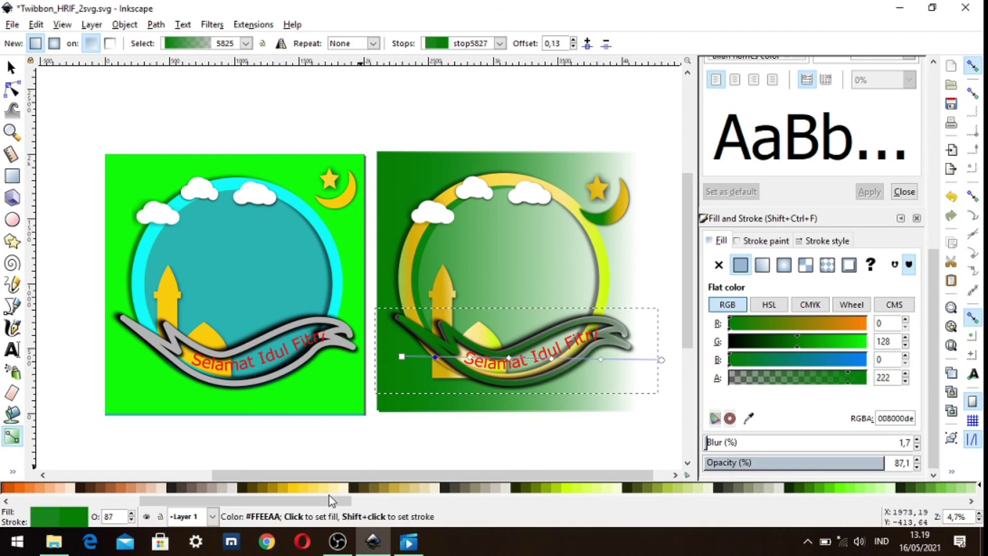
click(305, 489)
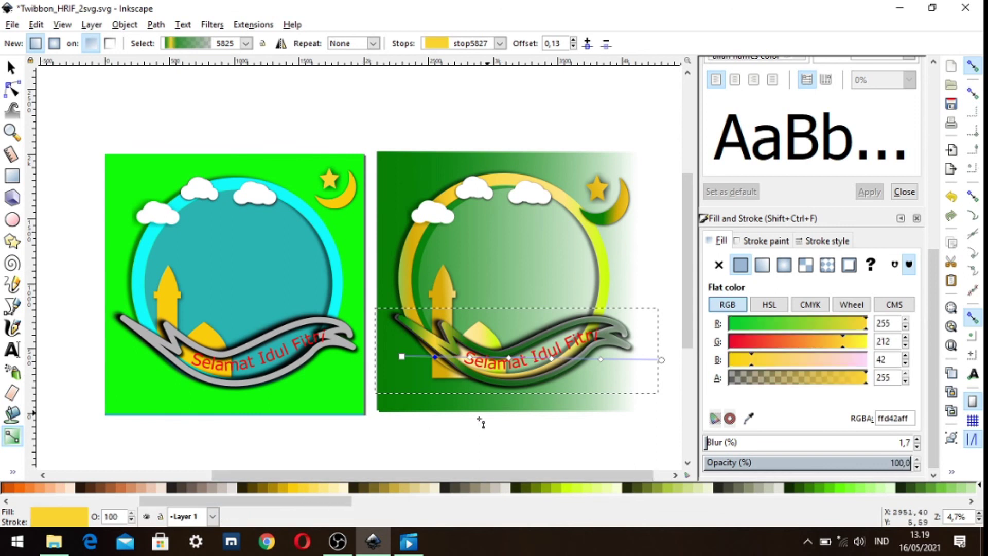
click(508, 358)
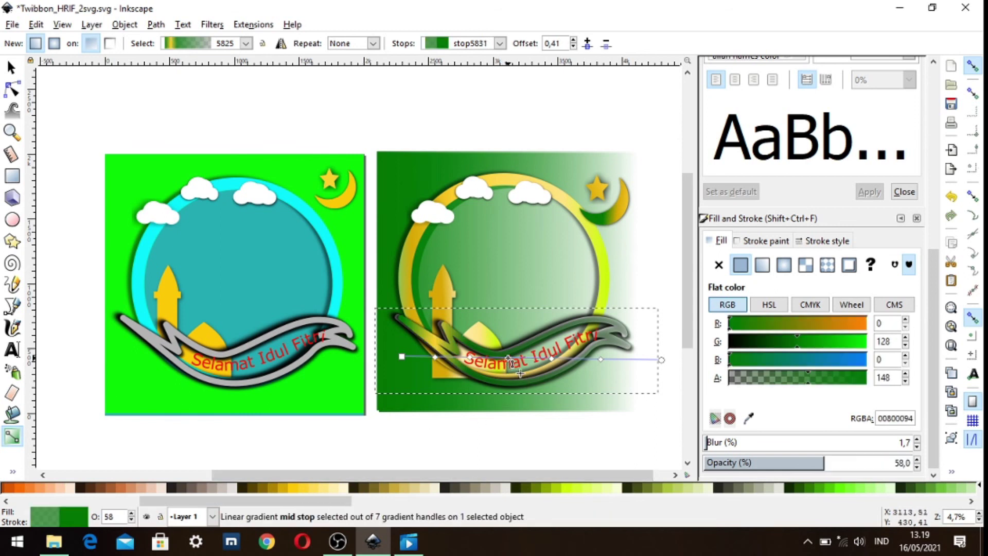
click(567, 488)
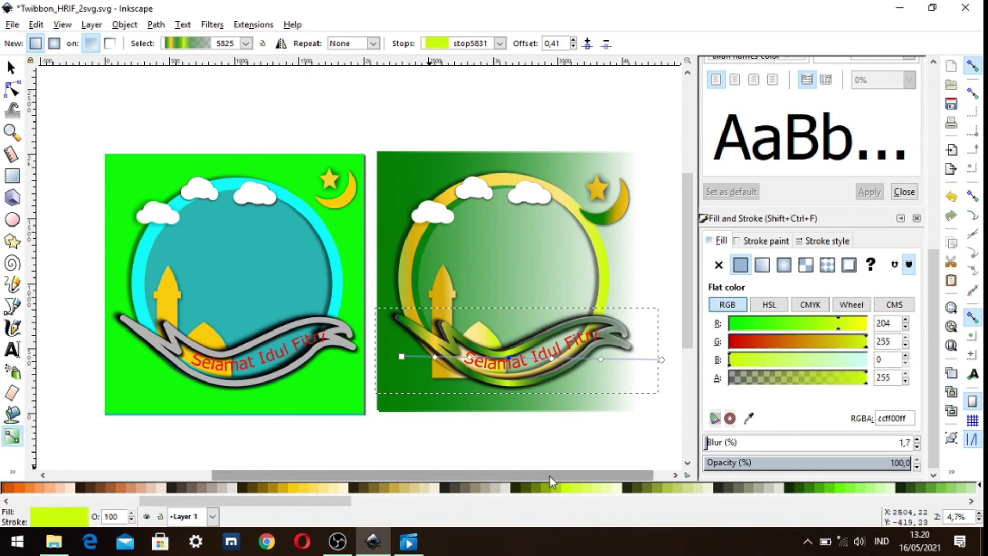
click(551, 358)
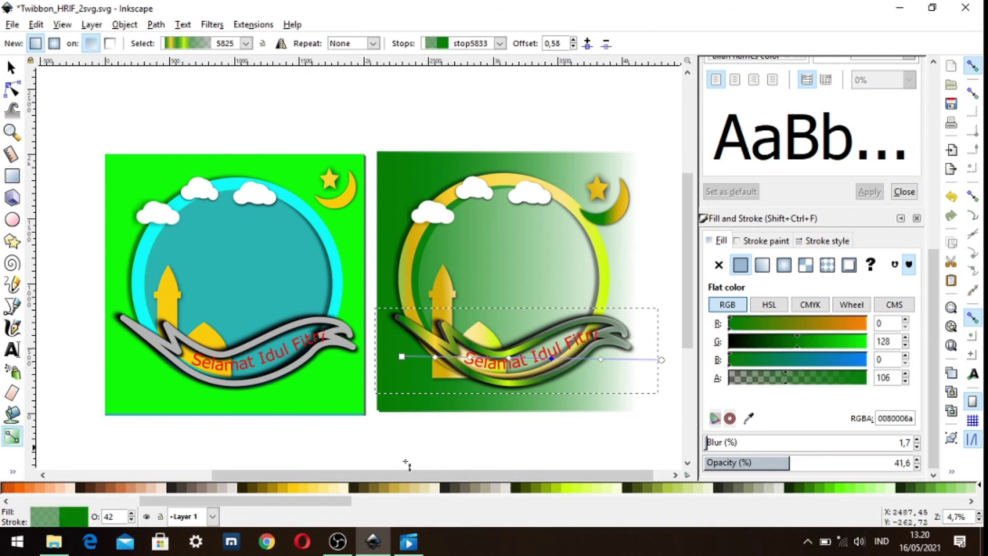
click(322, 488)
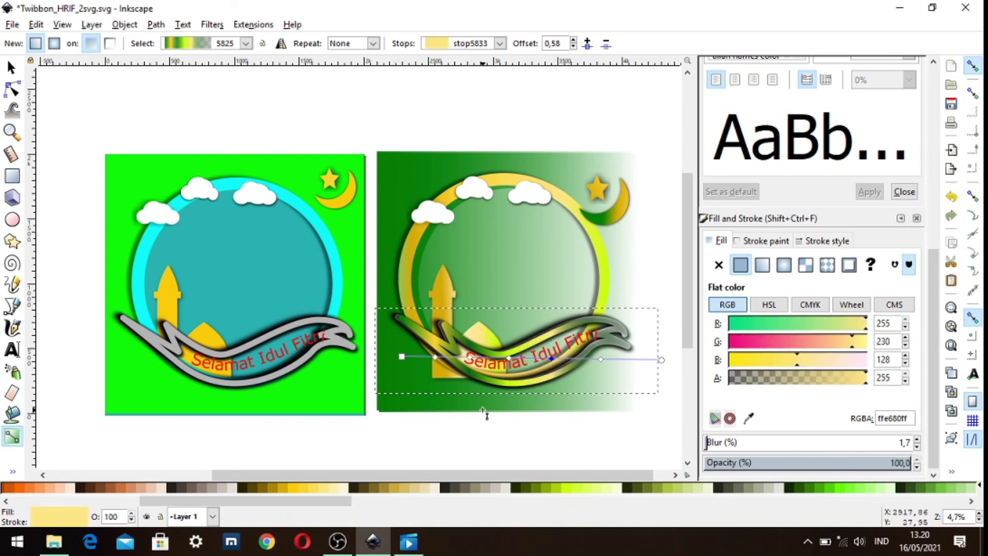
click(600, 359)
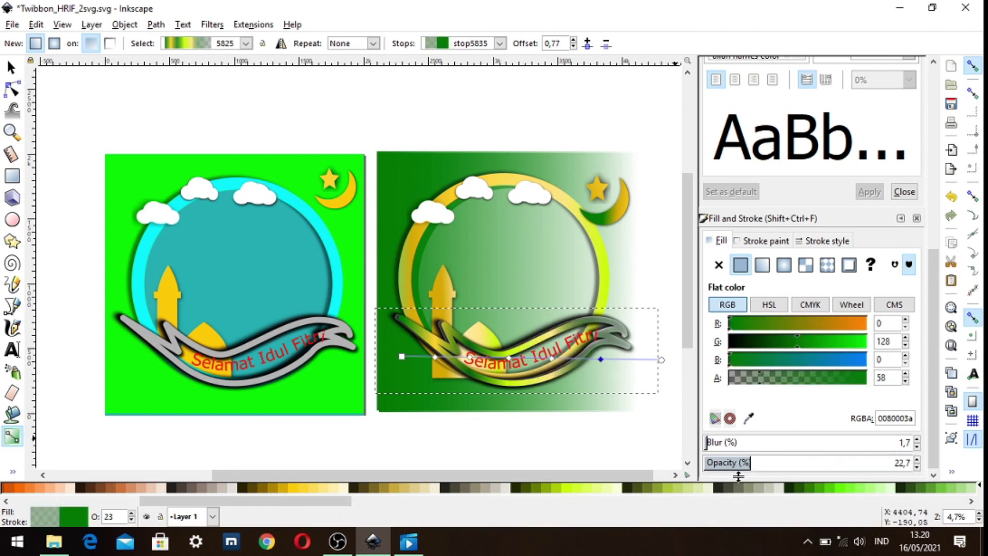
click(777, 488)
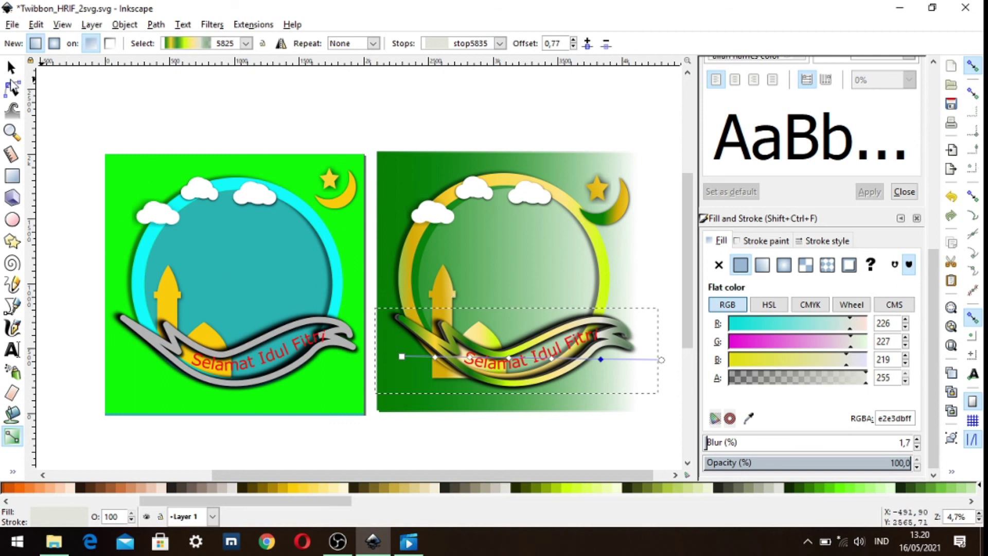
click(12, 67)
click(564, 171)
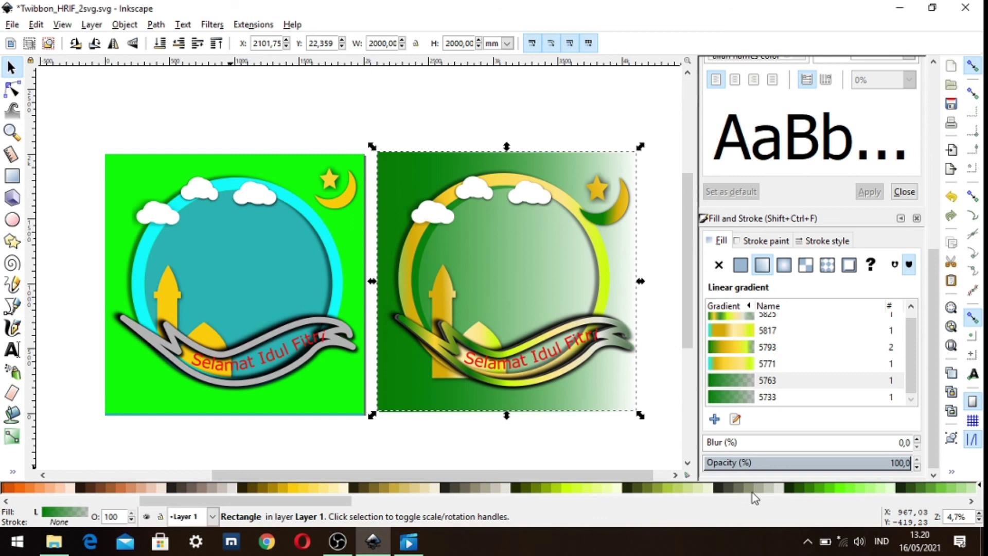
Fill the background rectangle with solid dark green 338000, then reselect the mosque.
click(811, 488)
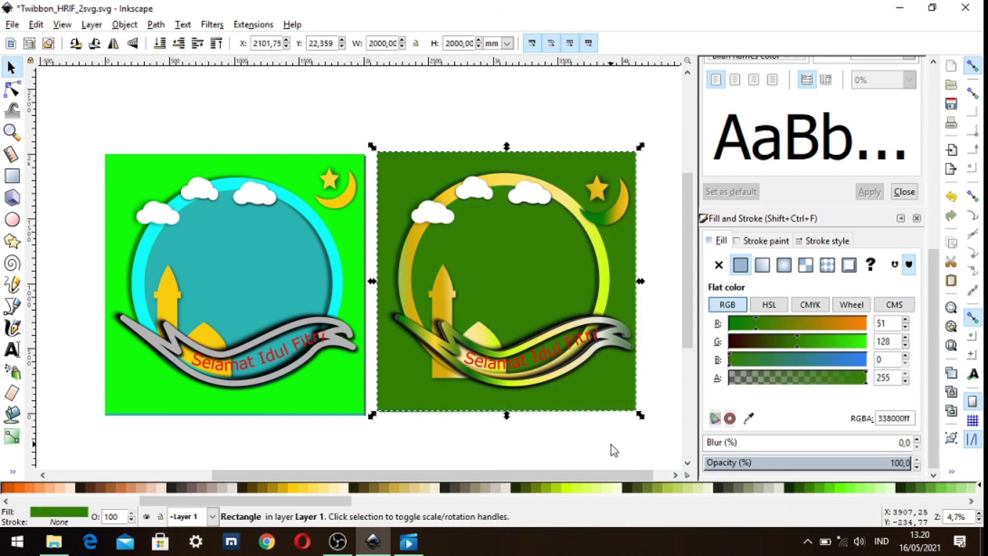
click(644, 444)
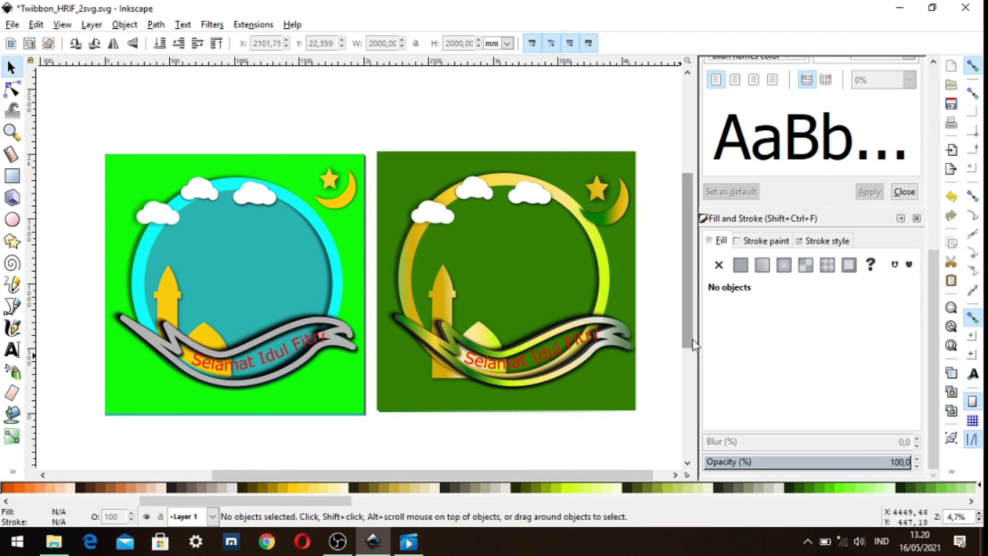
drag(695, 339, 693, 352)
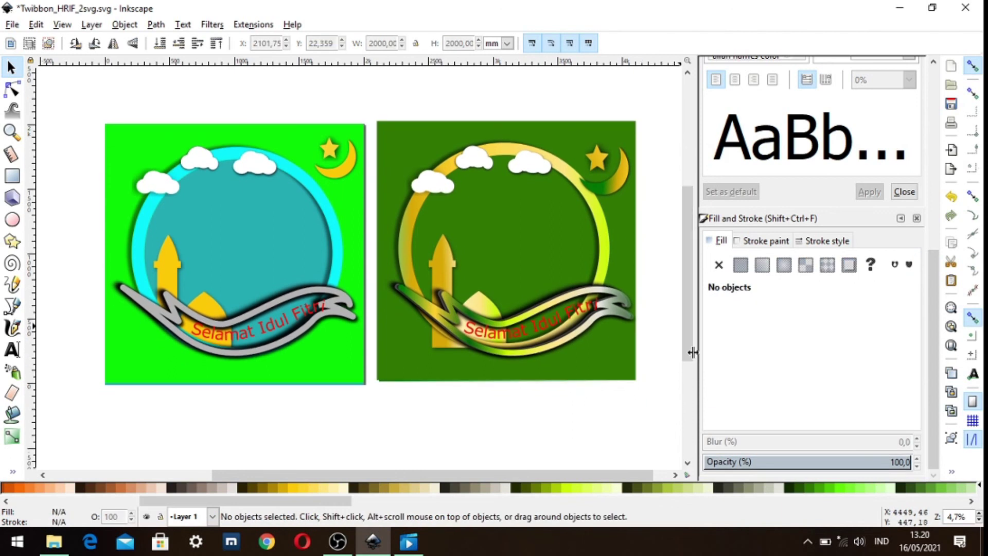
click(431, 340)
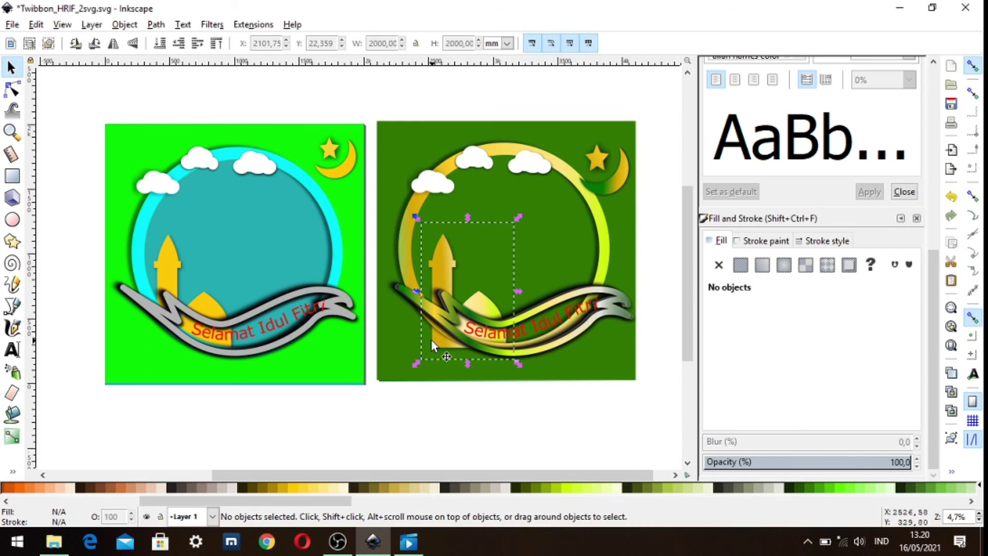
Try mosque stacking positions, settling one level below the ribbon text.
click(197, 45)
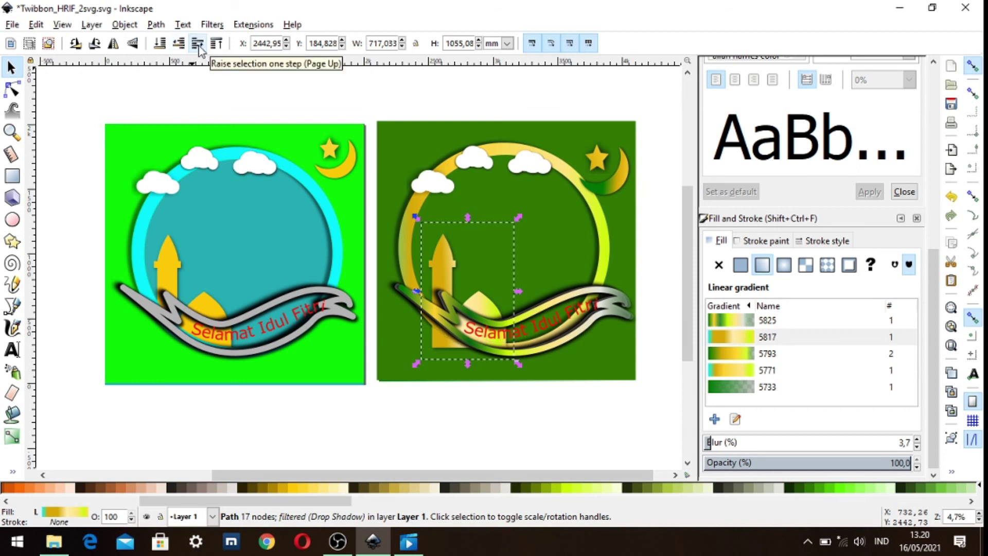
click(159, 44)
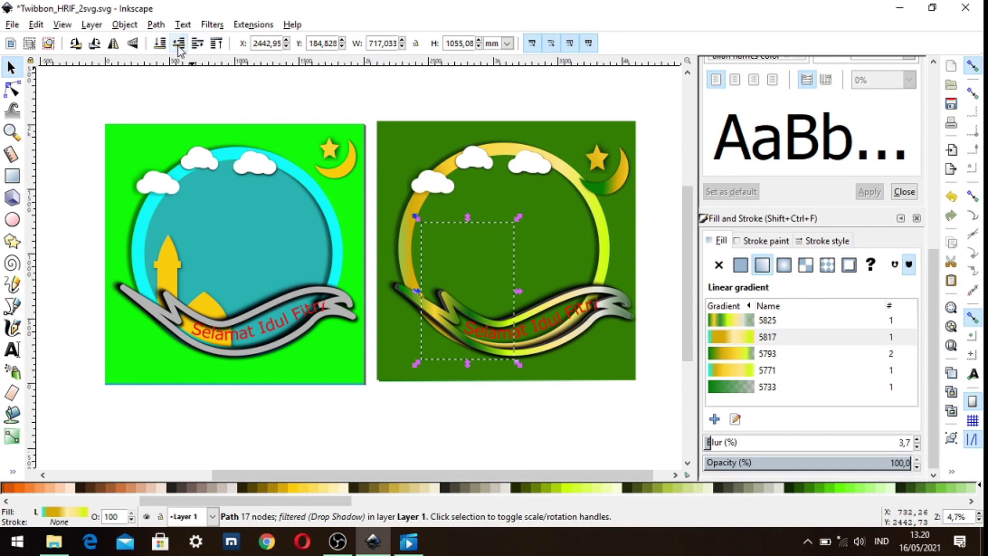
click(216, 44)
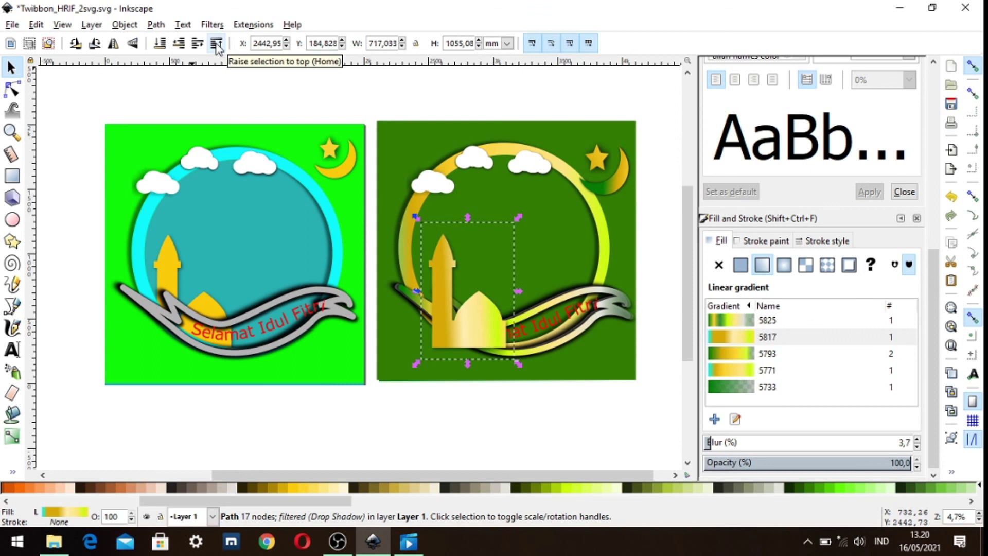
click(178, 46)
click(178, 45)
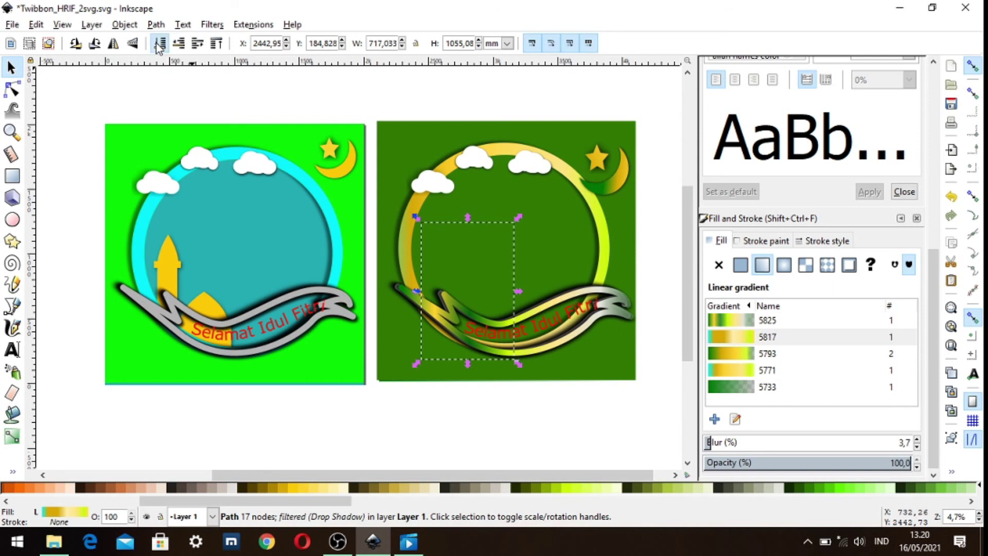
click(216, 44)
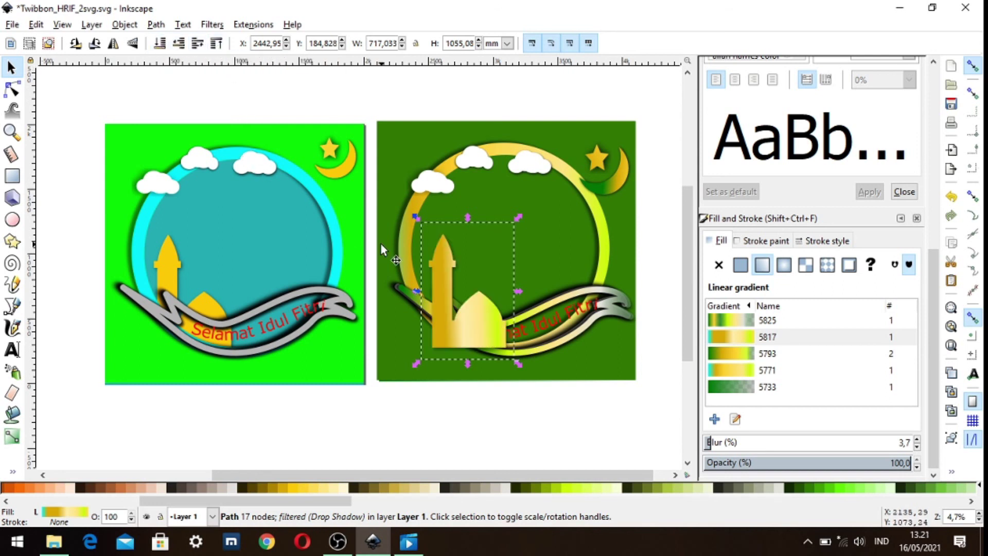
click(175, 45)
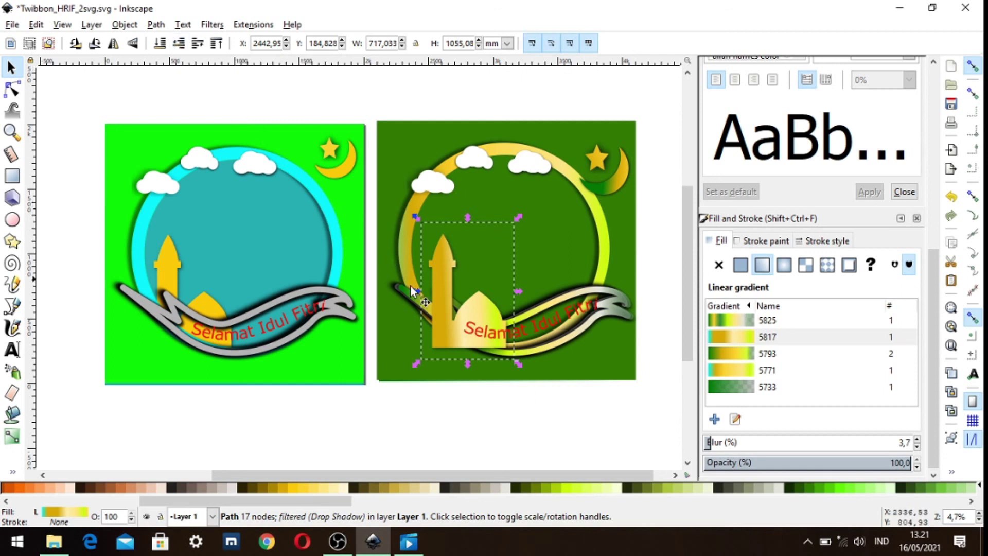
Test the gradient banner's order against its white copy, then bring the mosque to front.
click(397, 313)
click(440, 282)
click(545, 307)
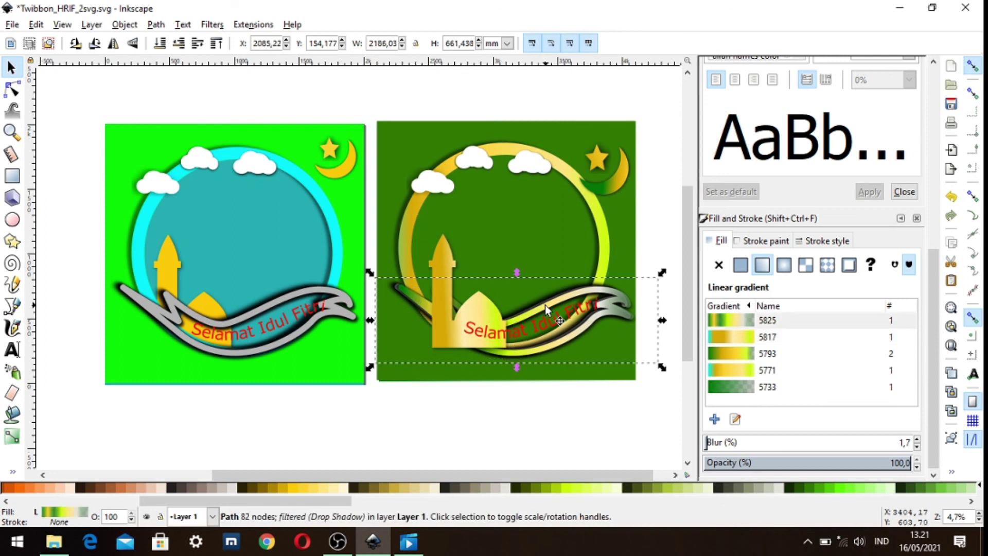
click(180, 46)
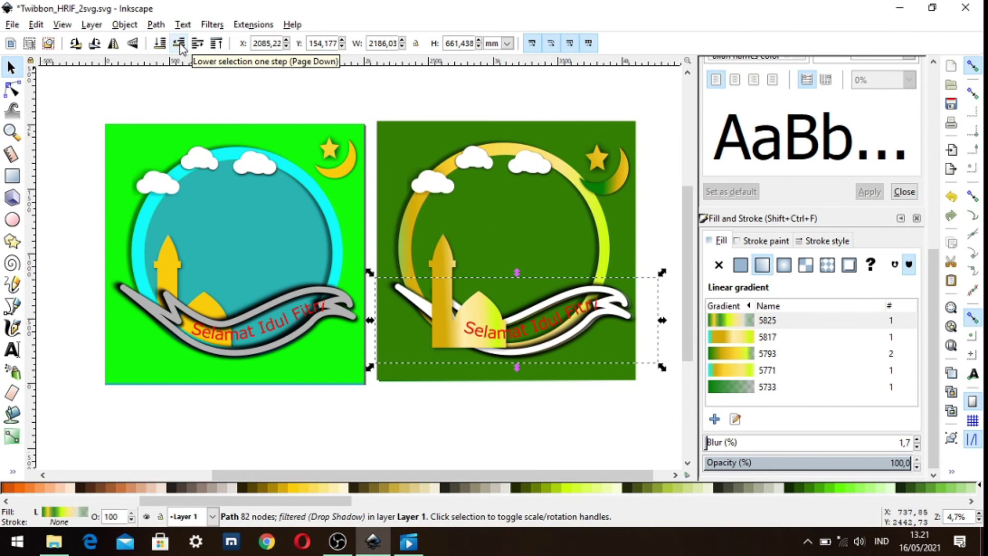
click(180, 45)
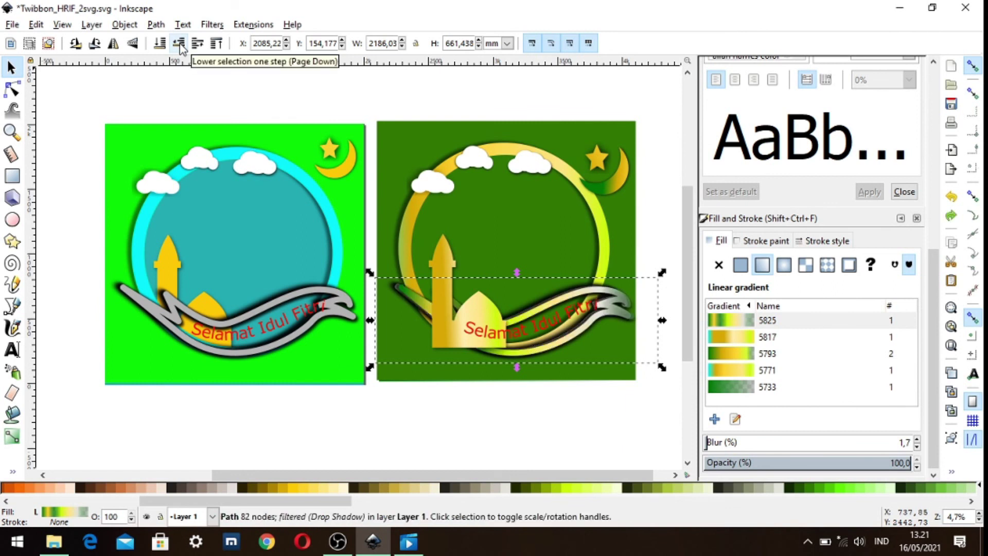
click(434, 258)
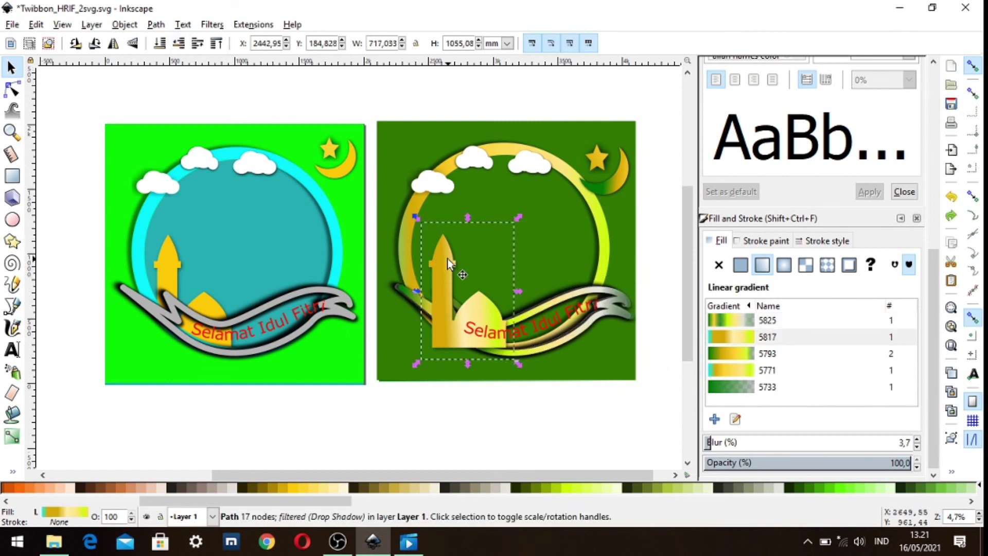
click(161, 48)
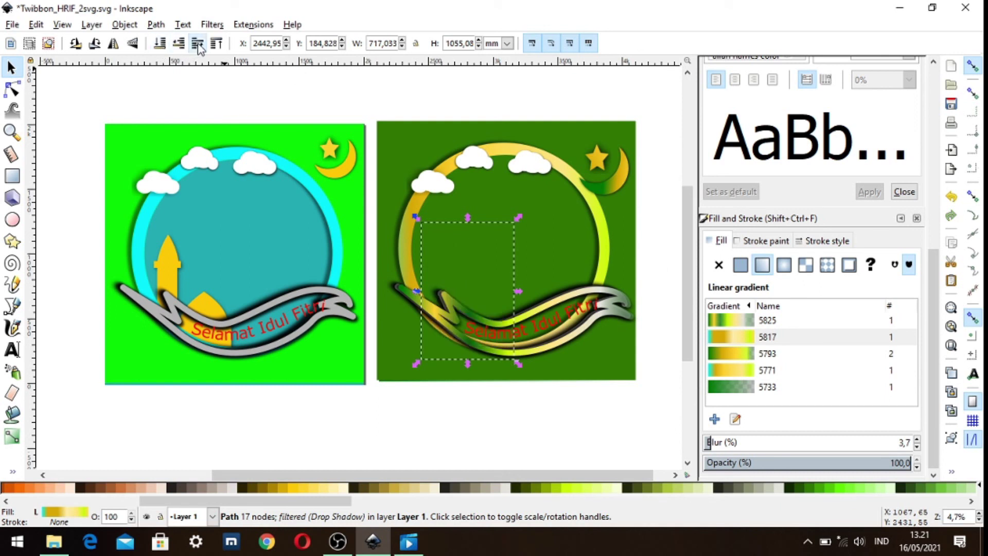
click(216, 44)
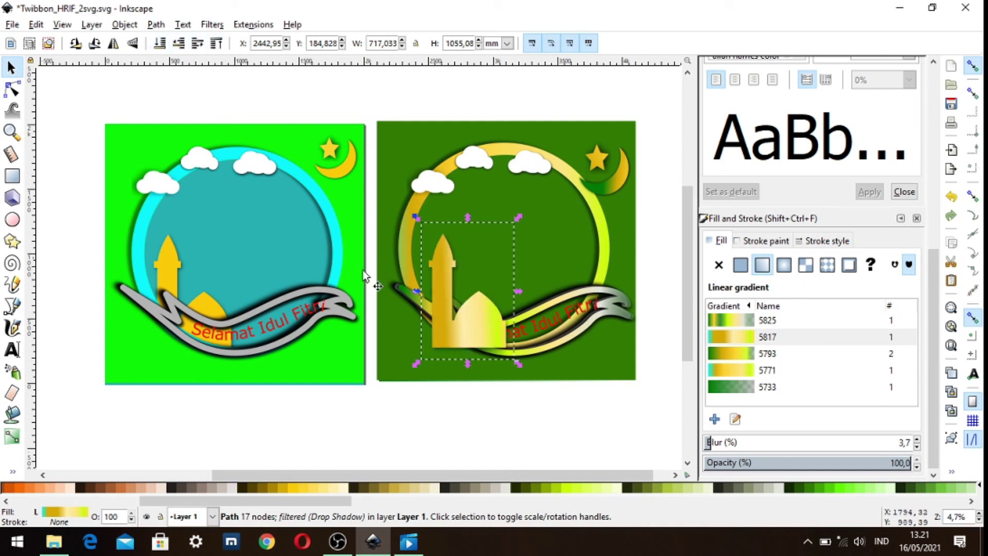
Restore the mosque above the green background and move it up into the ring.
mouse_move(441, 302)
mouse_down()
mouse_move(431, 249)
mouse_move(428, 258)
mouse_up()
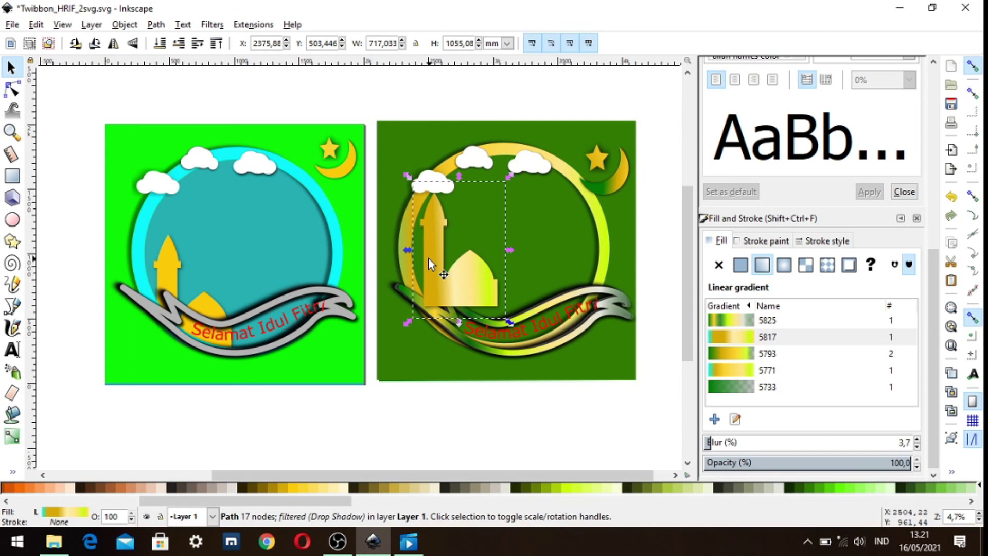
key(ctrl+z)
key(ctrl+z)
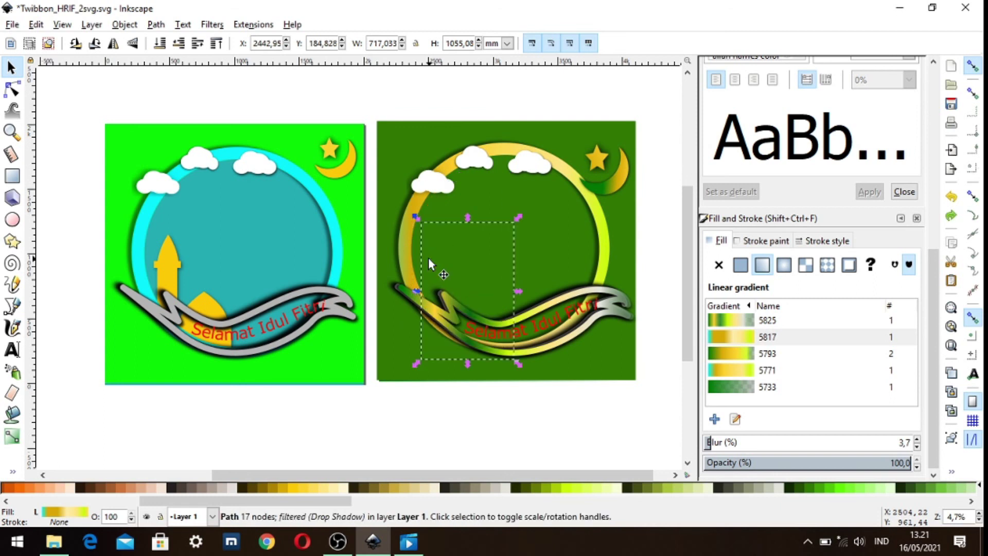
key(Page_Up)
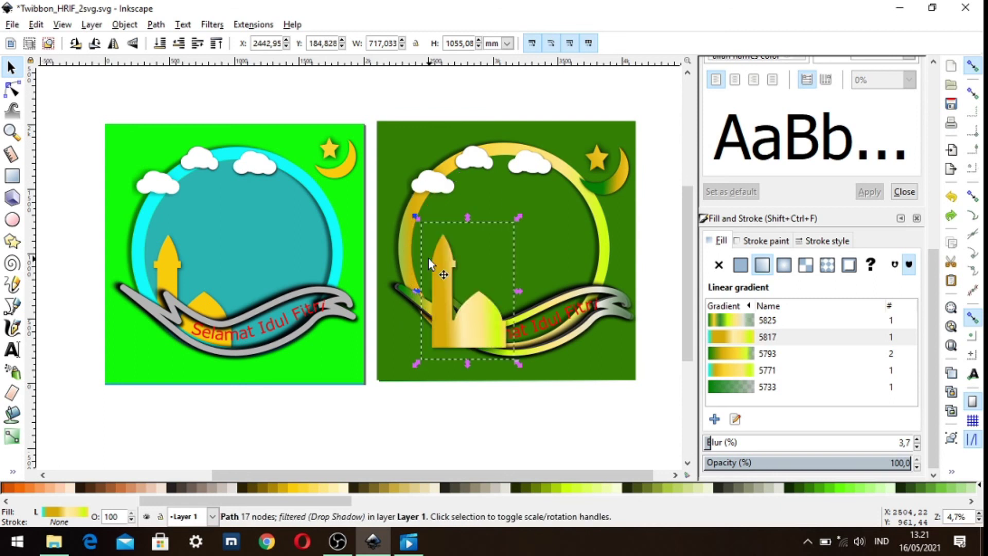
key(Page_Down)
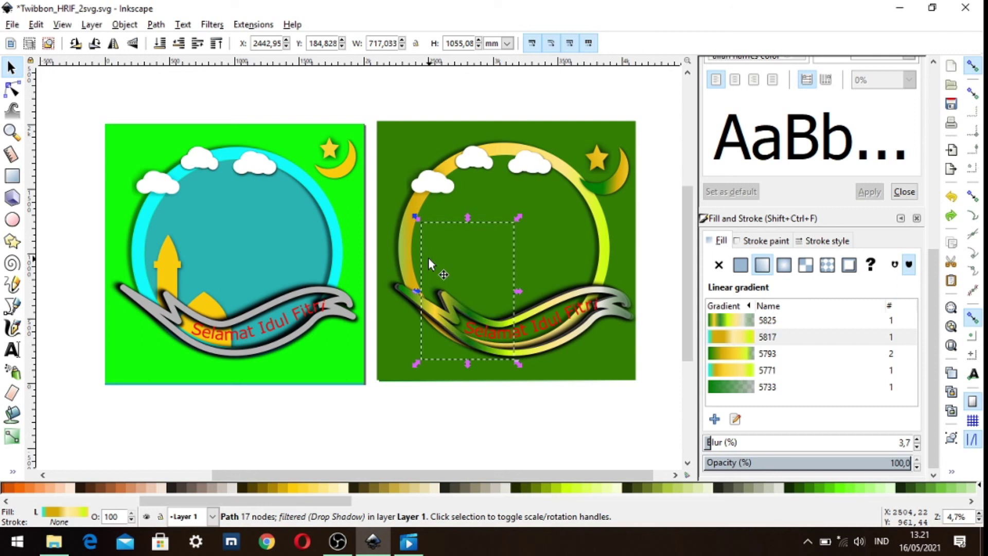
key(Page_Up)
key(Page_Down)
key(Page_Up)
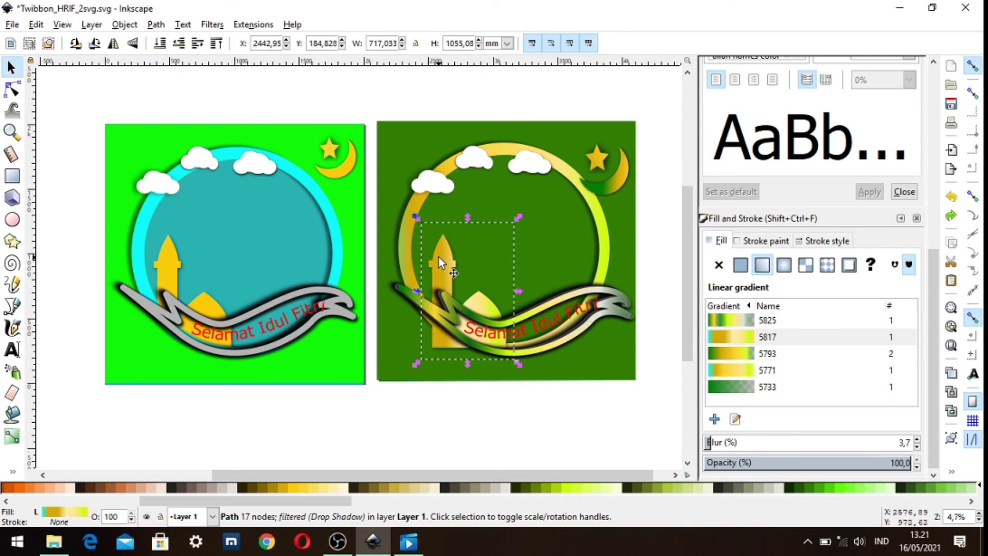
drag(438, 257, 438, 236)
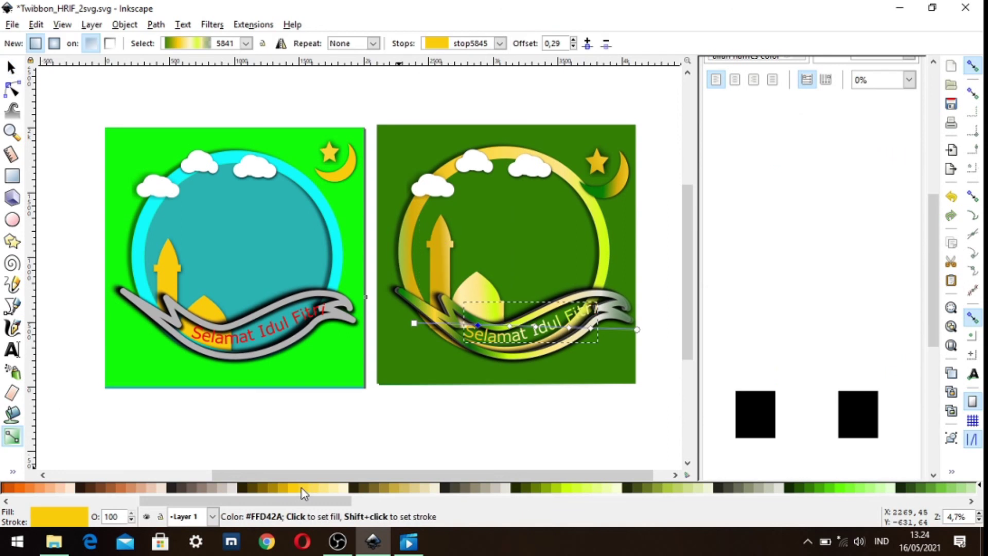
Recolour text gradient stops to yellow-green #CCFF00, light grey #E2E3DB at 0.55, cream at 0.69.
click(301, 487)
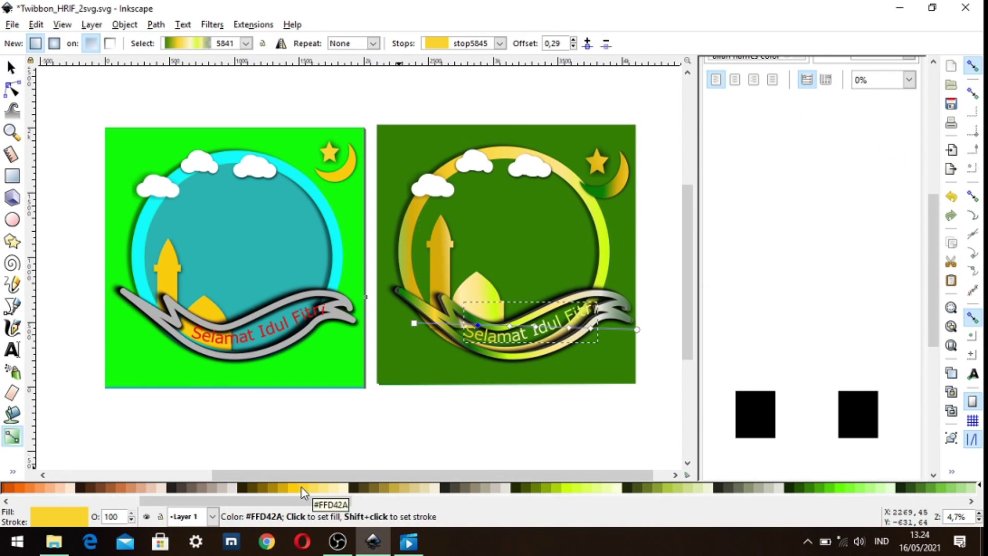
click(278, 488)
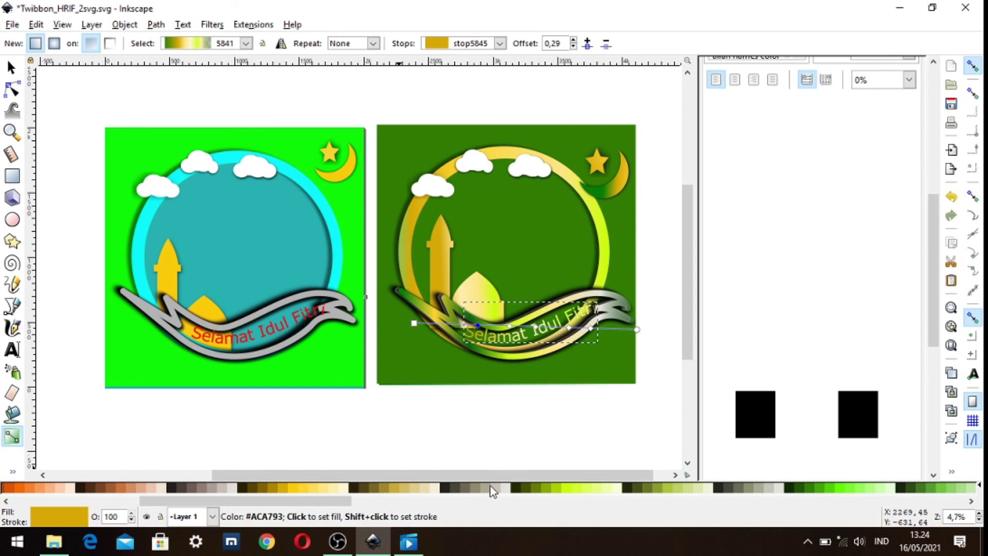
click(564, 489)
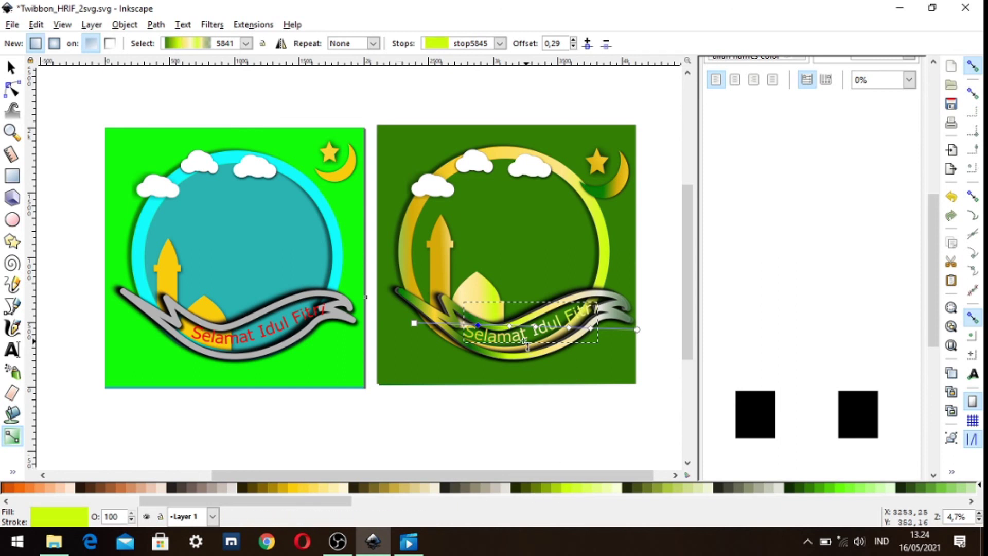
click(509, 325)
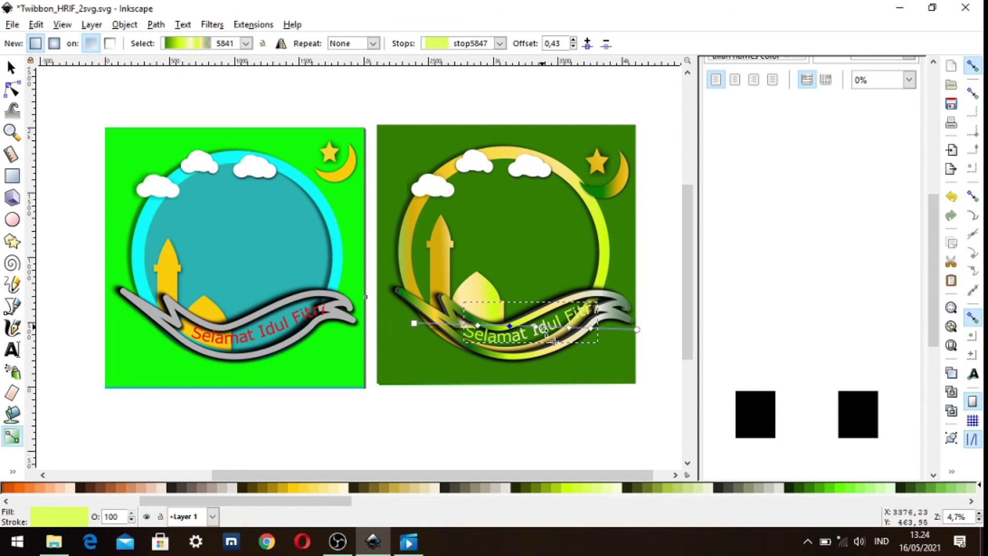
click(536, 327)
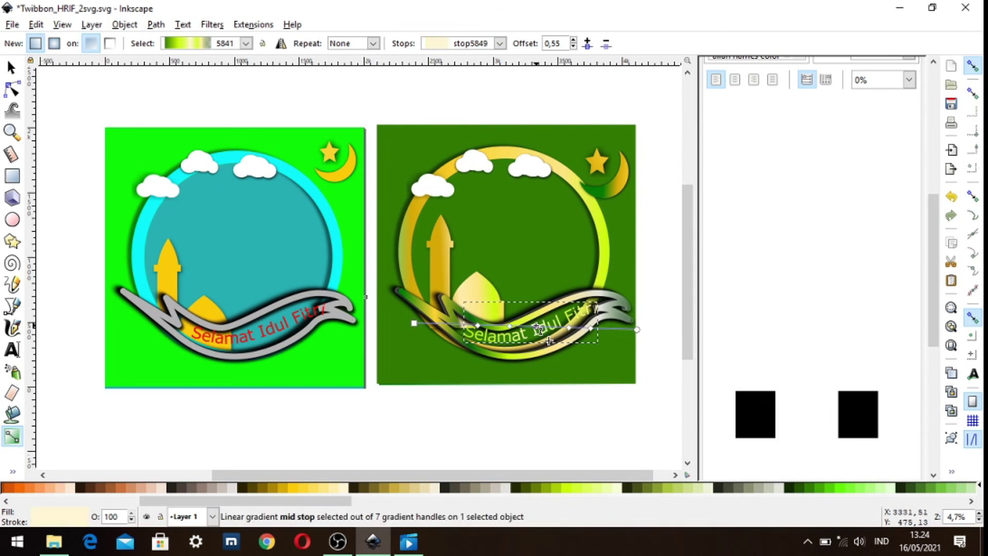
click(808, 488)
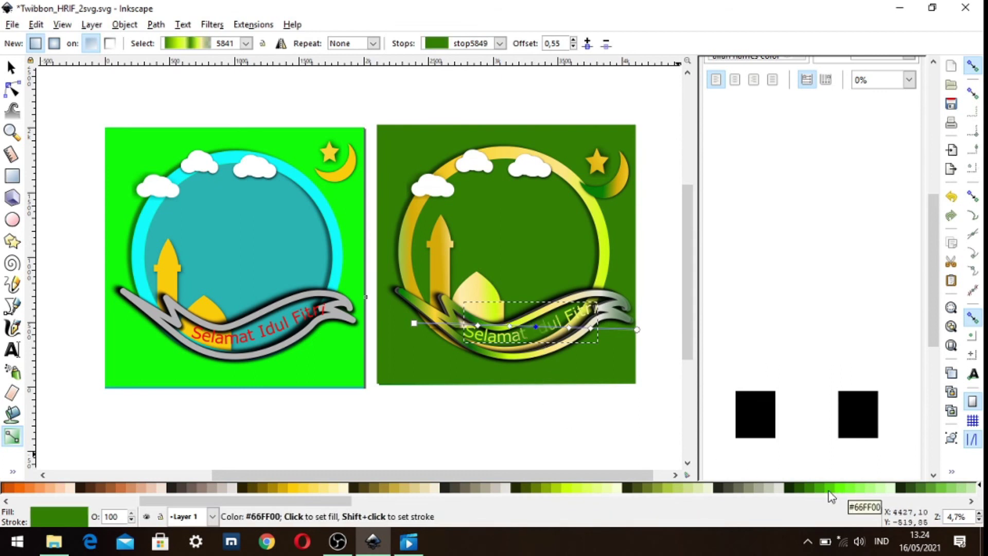
click(778, 488)
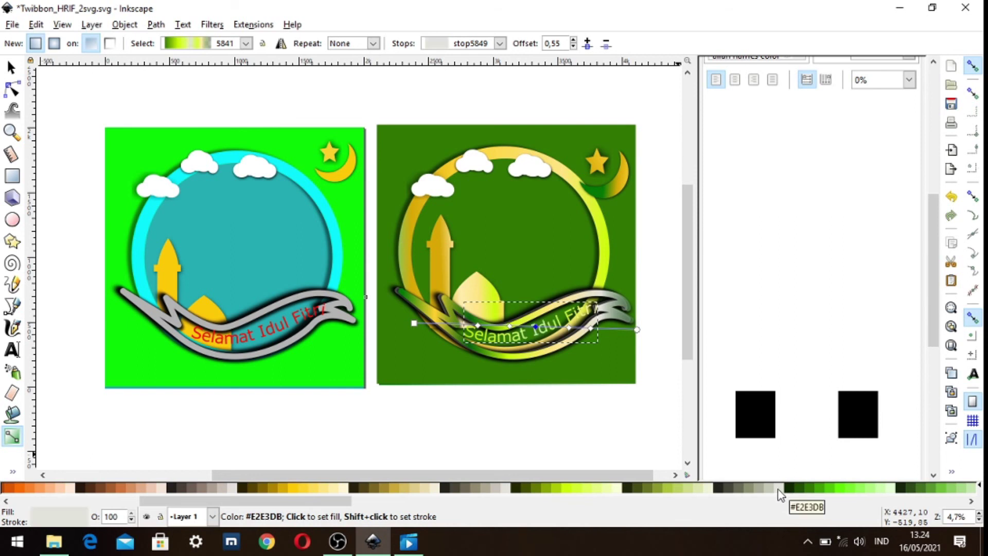
click(570, 327)
click(346, 488)
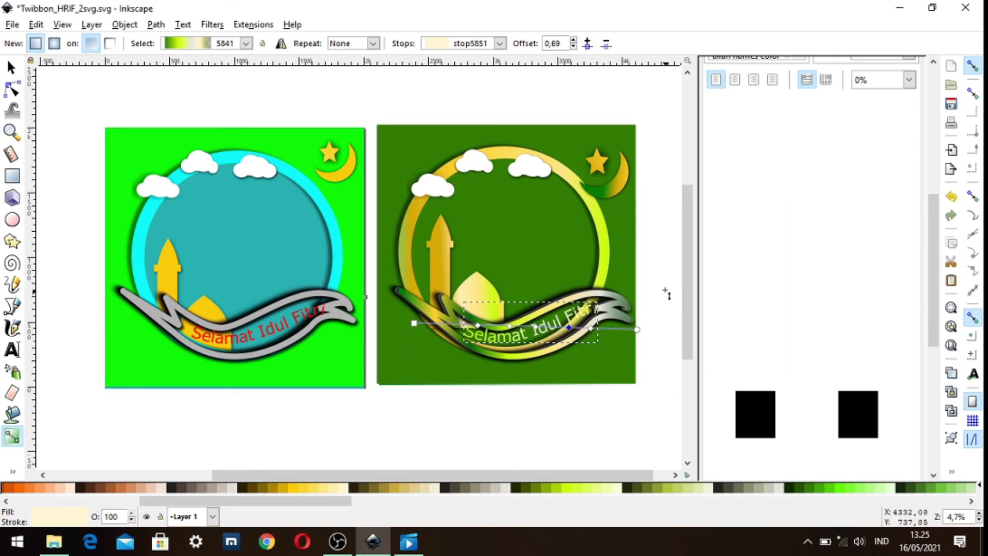
Leave gradient editing with the Selector tool and clear the canvas selection.
click(12, 67)
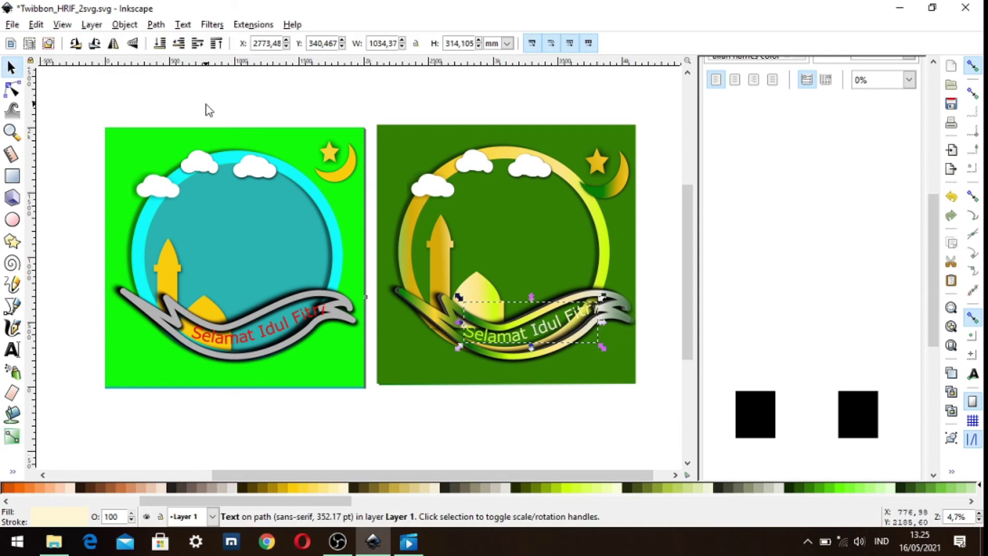
click(212, 107)
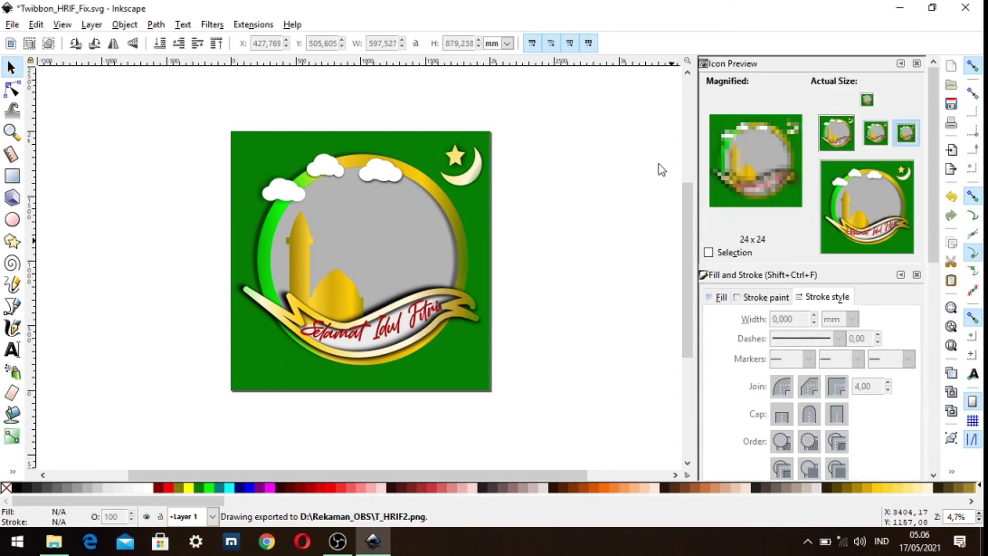
Open the exported T_HRIF2.png from the Rekaman_OBS folder in Photos to view the finished twibbon.
click(54, 542)
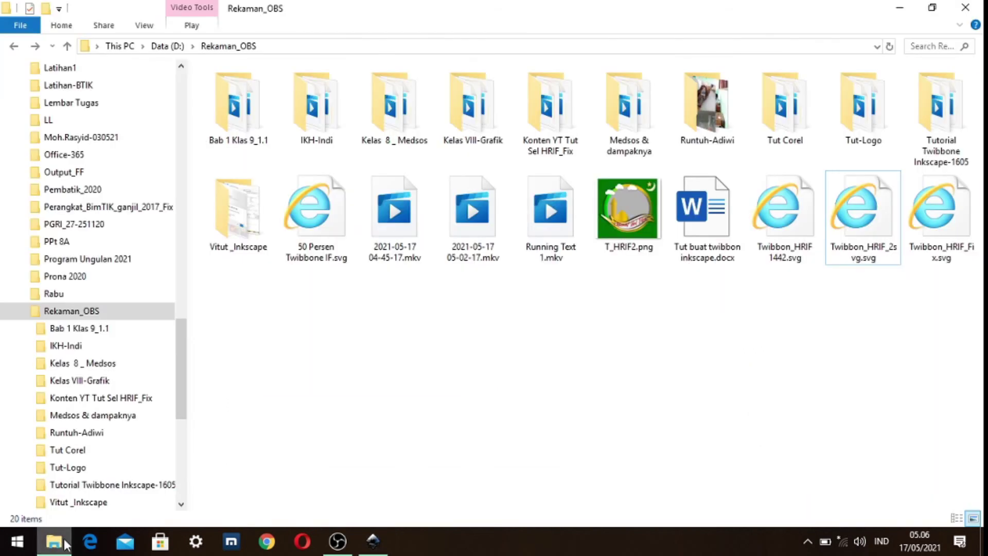
mouse_move(628, 212)
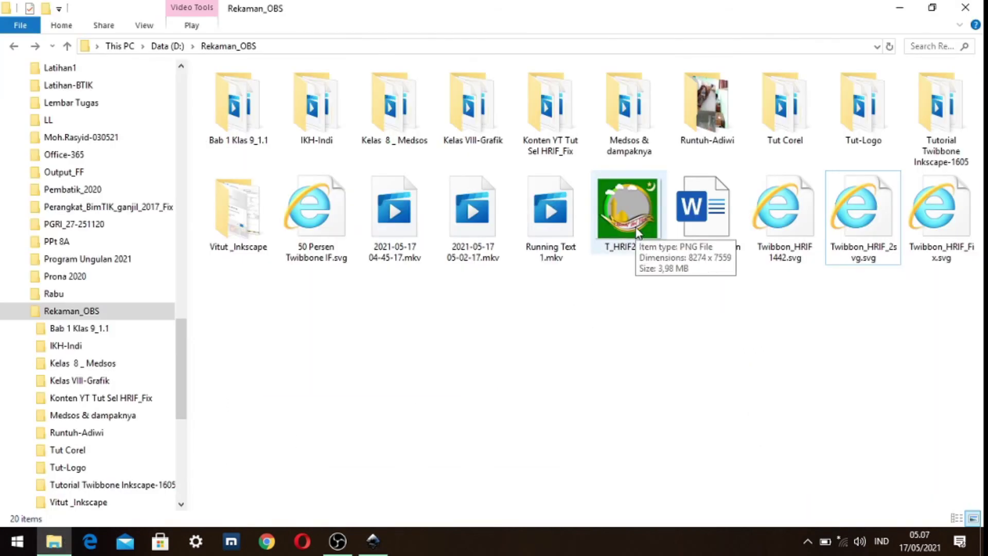
double_click(637, 232)
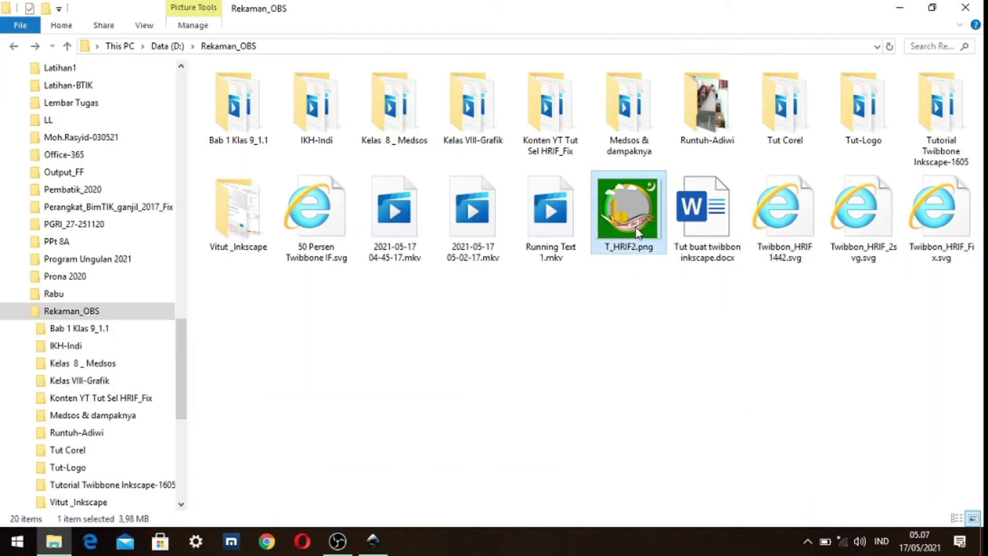